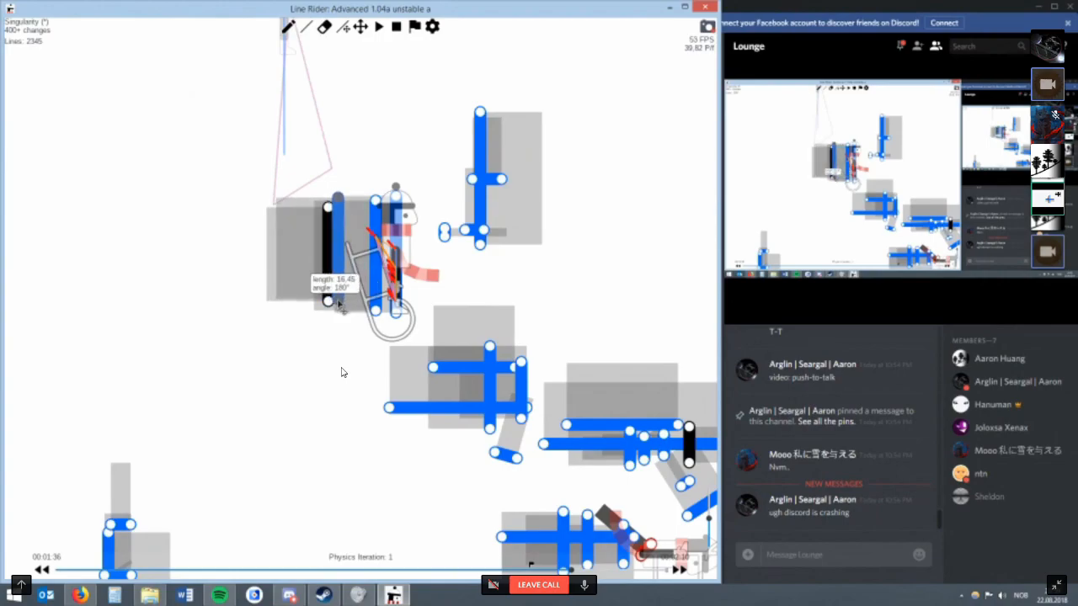
Delete the middle vertical line behind the rider and shift the vertical line beside the rider slightly to the right.
scroll(384, 294, "up", 2)
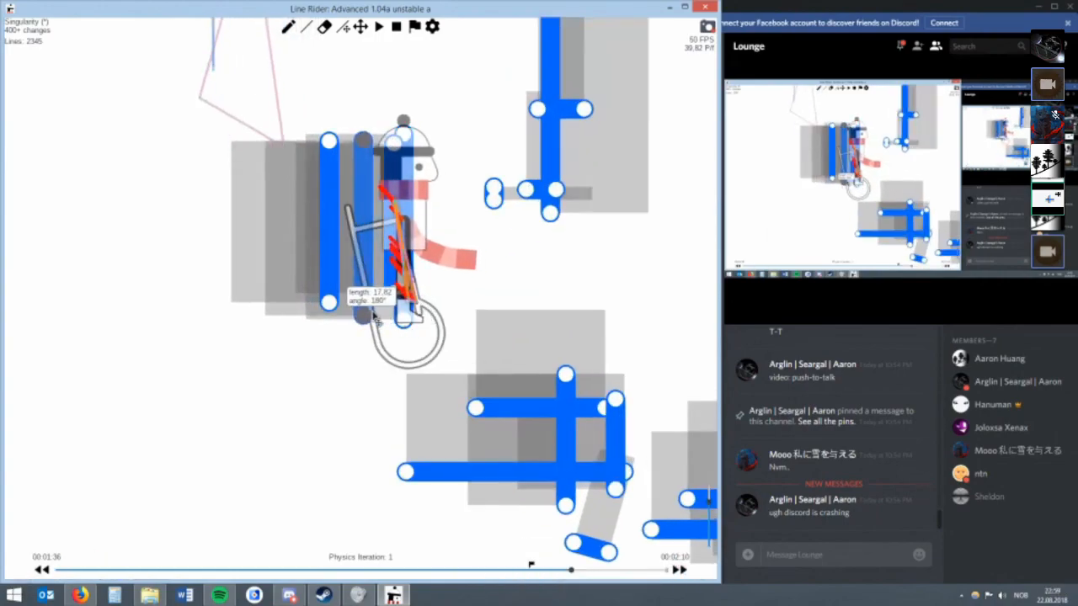
key("Delete")
left_click_drag(409, 321, 424, 319)
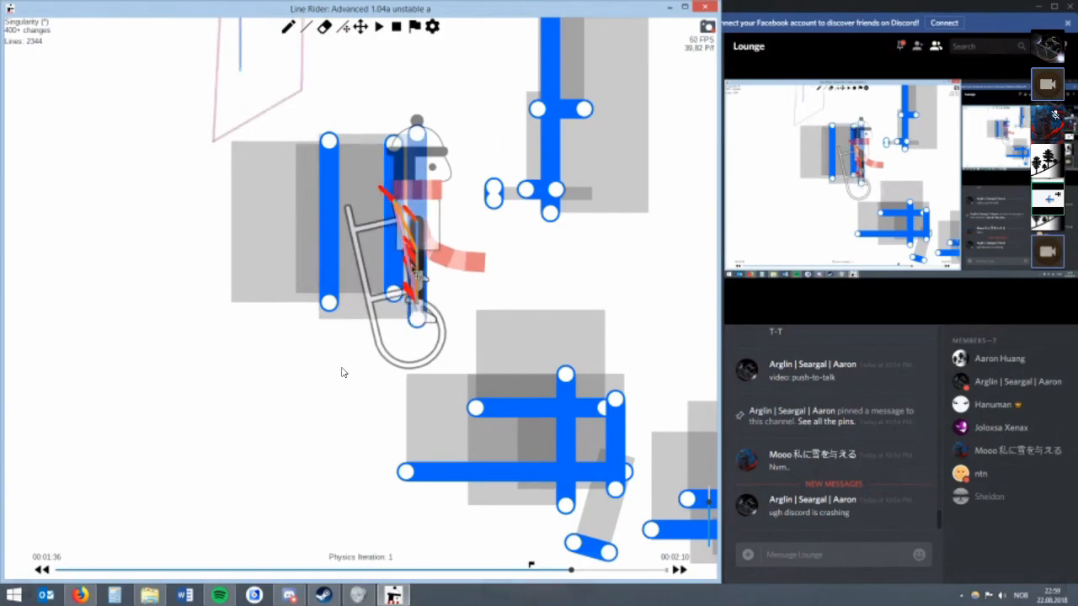
Erase the remaining vertical lines around the rider.
key("e")
left_click(389, 274)
key("r")
mouse_move(365, 161)
left_mouse_down()
mouse_move(347, 272)
mouse_move(392, 270)
mouse_move(326, 268)
mouse_move(408, 233)
left_mouse_up()
key("e")
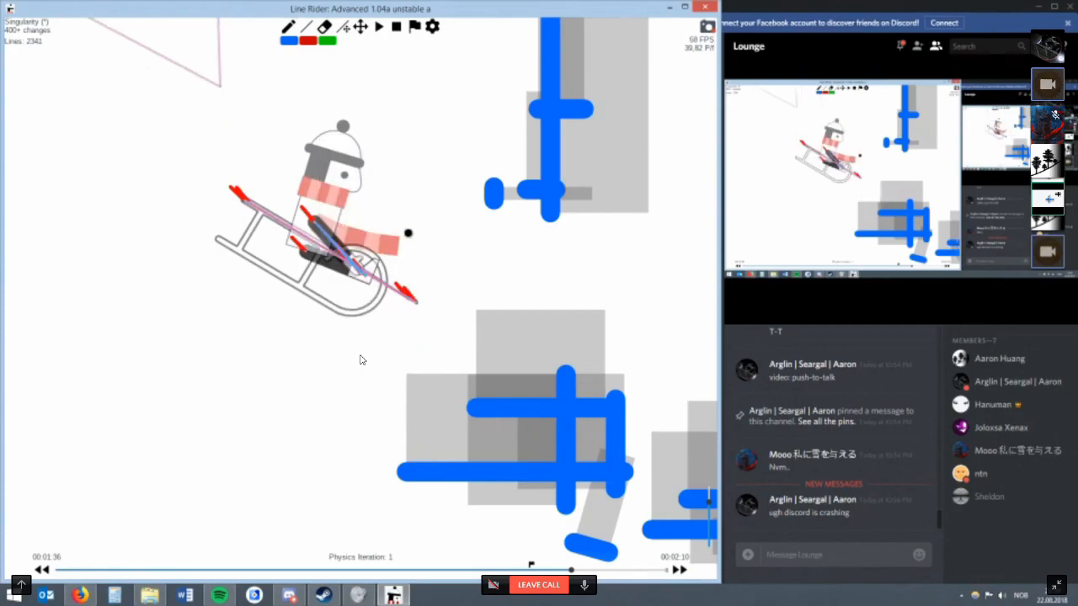
Step one frame back and forward again, and inspect the rider's position in the frame's physics iterations.
key("Left")
key("Right")
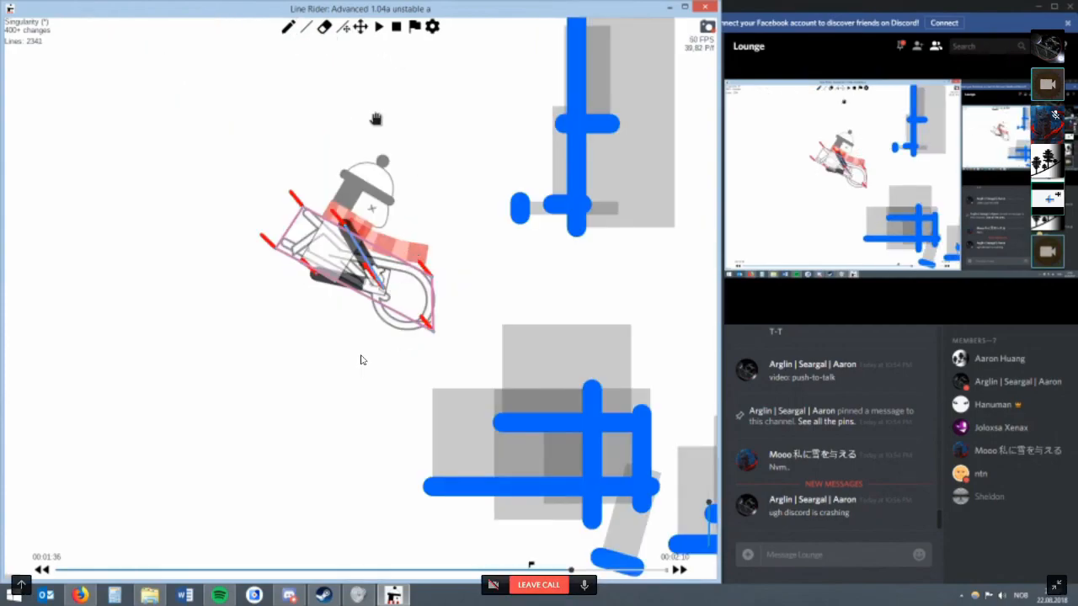
left_click_drag(376, 118, 381, 108)
key("alt+Left")
Draw a slanted line along the sled and a second parallel line above it.
left_click_drag(415, 299, 417, 293)
key("w")
mouse_move(260, 181)
left_mouse_down()
mouse_move(469, 304)
mouse_move(477, 287)
mouse_move(263, 219)
left_mouse_up()
key("r")
key("w")
key("r")
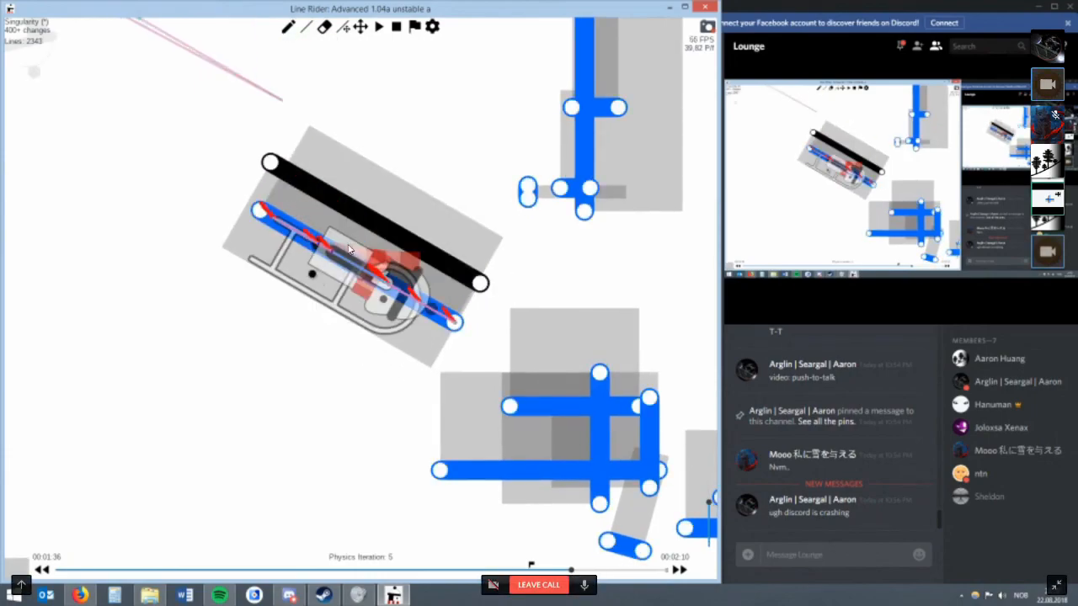
Erase the upper slanted line and extend the lower one past the front of the sled.
key("e")
left_click_drag(470, 227, 339, 232)
key("e")
left_click_drag(438, 327, 436, 279)
left_click_drag(476, 331, 477, 340)
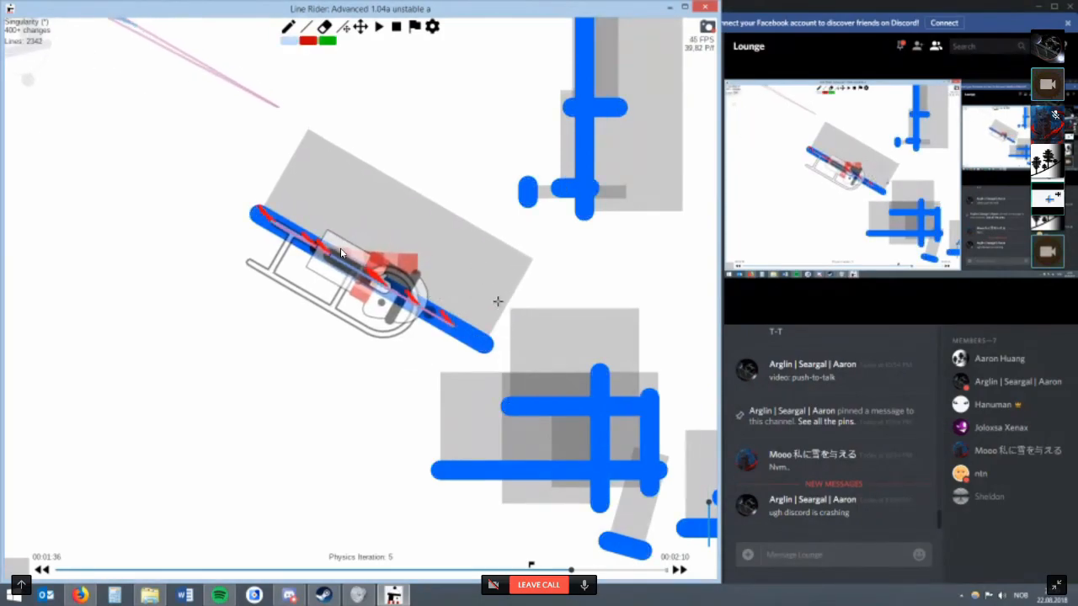
Draw a perpendicular cross line near the lower end of the long slanted line.
scroll(341, 252, "up", 2)
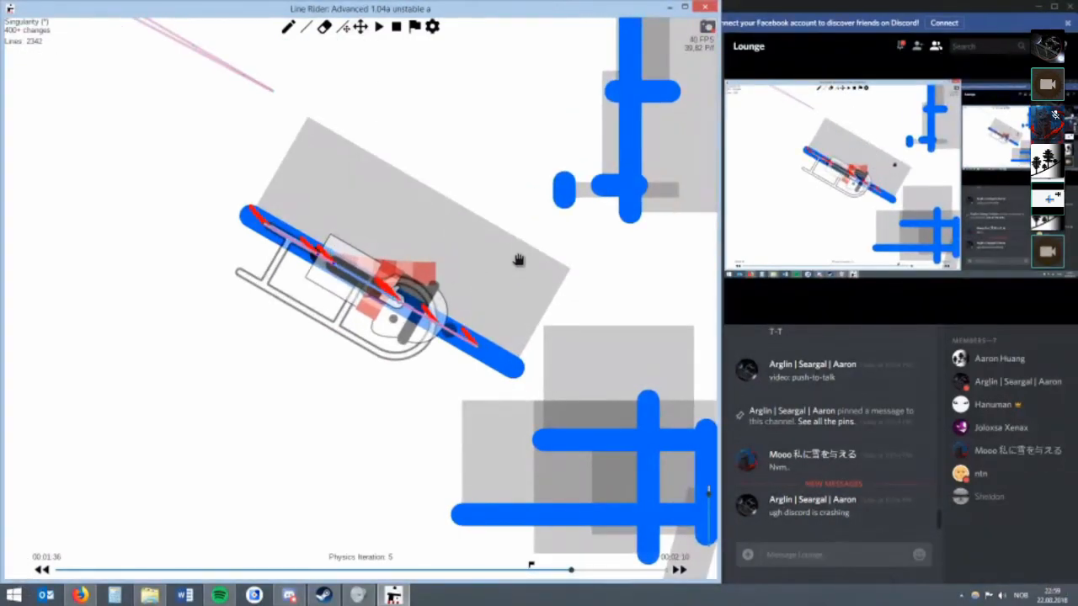
mouse_move(510, 368)
left_mouse_down()
mouse_move(191, 367)
mouse_move(309, 308)
mouse_move(197, 274)
mouse_move(277, 300)
mouse_move(296, 362)
left_mouse_up()
key("e")
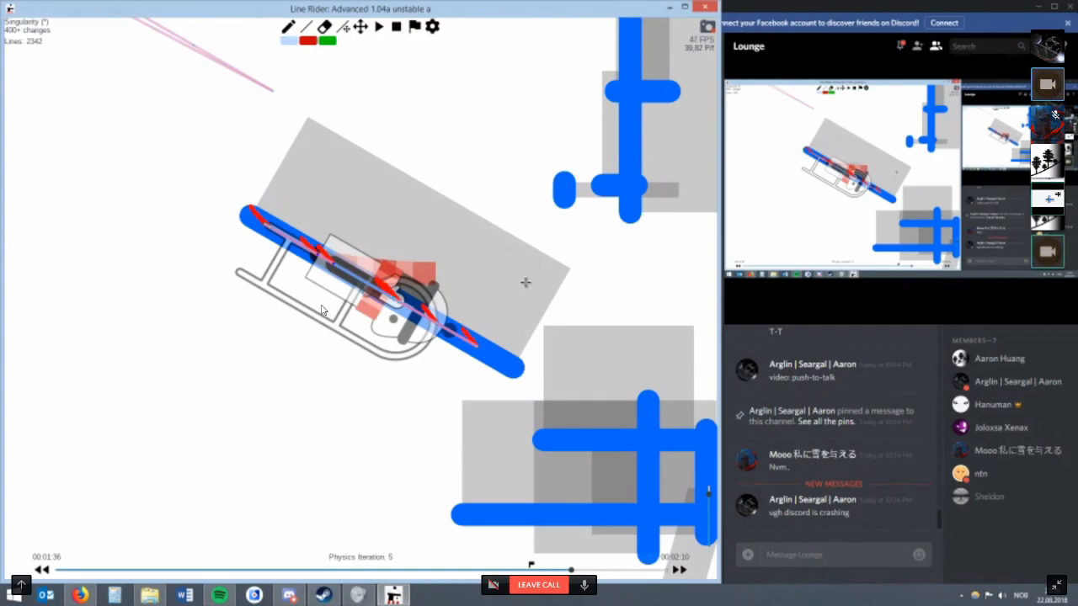
left_click_drag(531, 280, 478, 371)
key("r")
mouse_move(537, 278)
left_mouse_down()
mouse_move(547, 291)
mouse_move(551, 272)
mouse_move(560, 280)
mouse_move(547, 320)
left_mouse_up()
key("e")
left_click_drag(529, 270, 483, 352)
Draw two more parallel cross lines along the slanted line and step the physics back to the momentum tick.
left_click_drag(433, 217, 370, 332)
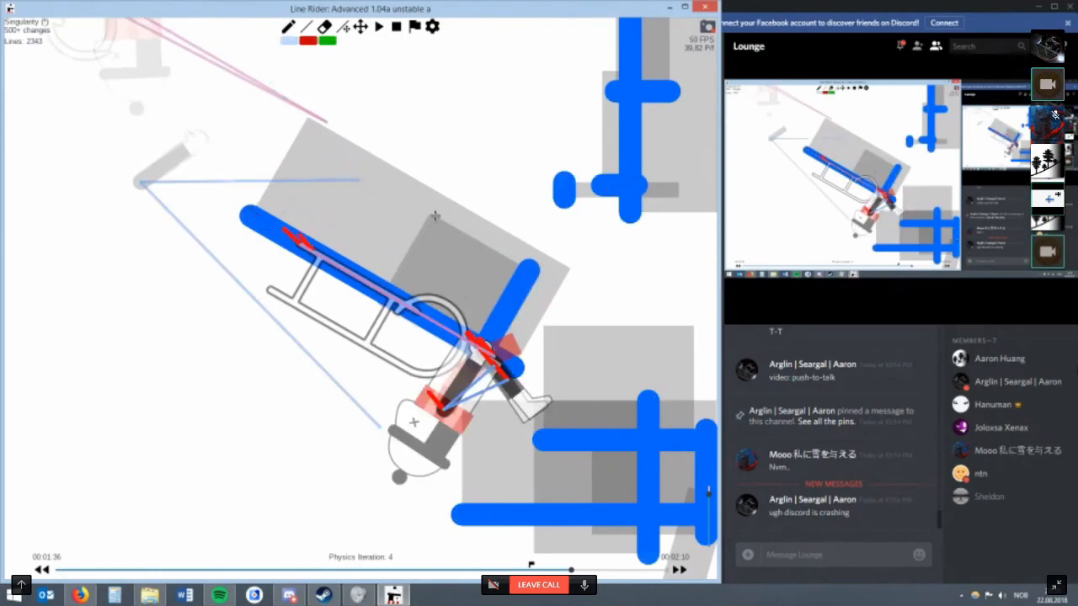
left_click_drag(371, 206, 311, 308)
key("alt+Left")
key("alt+Left")
key("alt+Left")
key("alt+Left")
key("alt+Left")
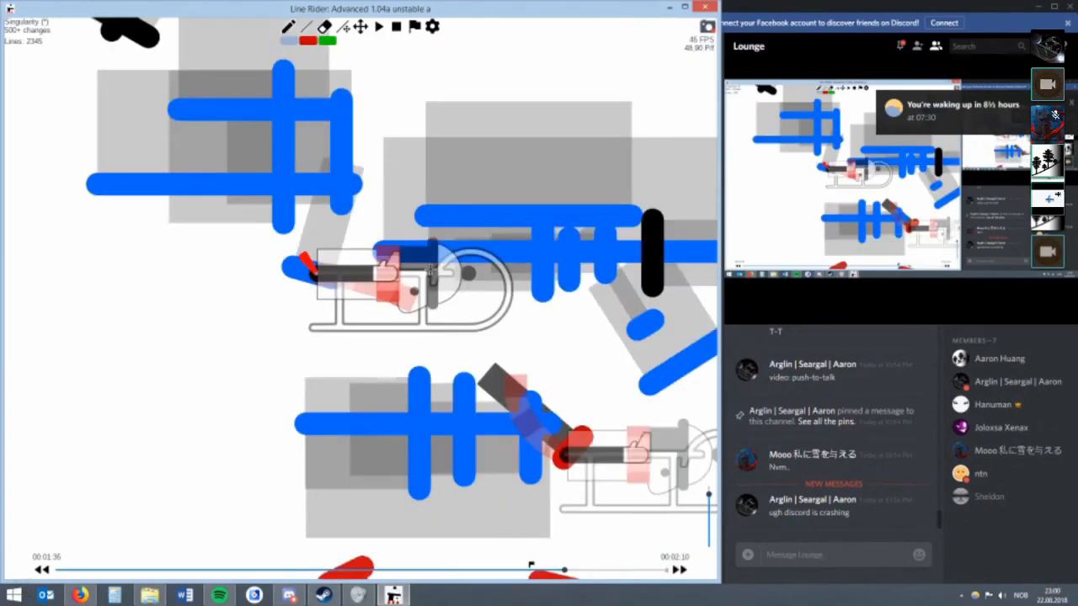
Advance to physics iteration 1 and add two more cross lines on the long slanted line.
key("alt+Right")
key("alt+Right")
key("r")
key("w")
mouse_move(322, 171)
left_mouse_down()
mouse_move(251, 295)
mouse_move(282, 309)
left_mouse_up()
key("r")
left_click(361, 27)
left_click_drag(309, 121, 491, 223)
scroll(474, 336, "up", 8)
left_click_drag(483, 383, 426, 312)
key("w")
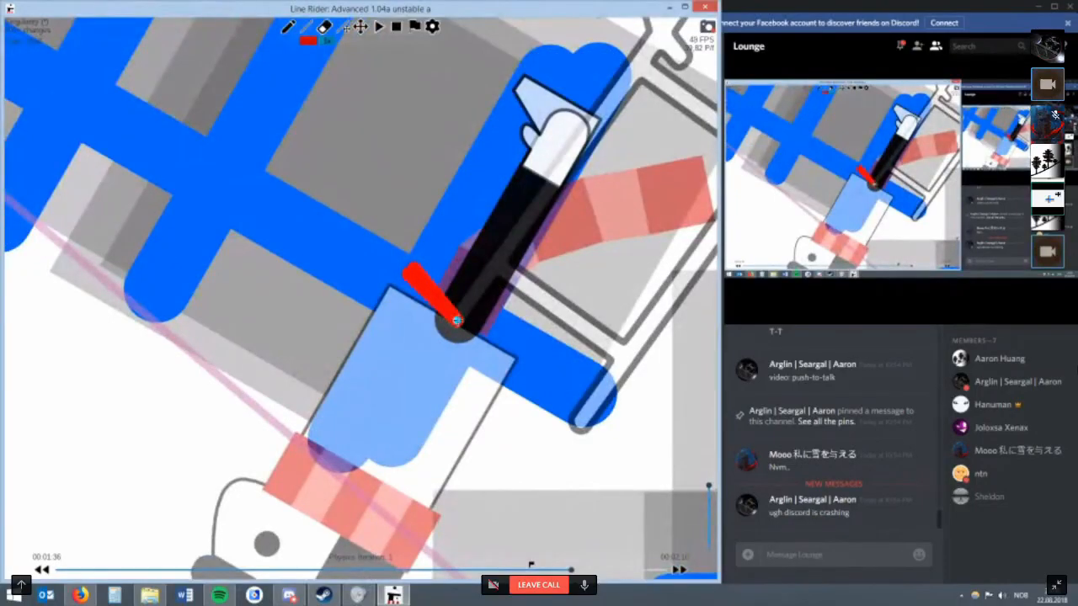
Extend the short cross line in the middle of the block to match its longer neighbours.
scroll(457, 320, "down", 6)
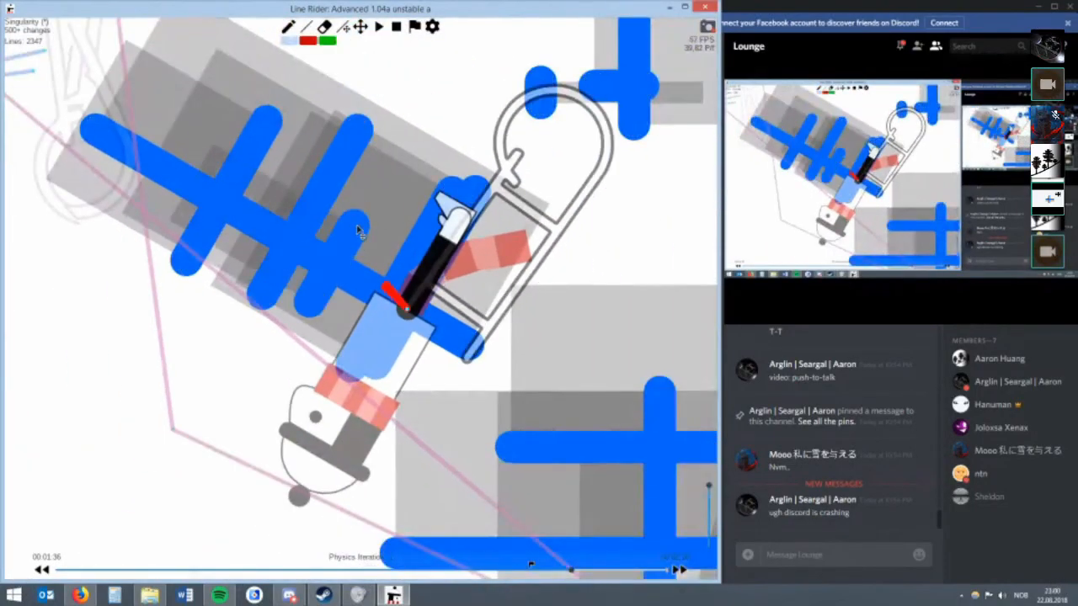
key("r")
mouse_move(410, 143)
left_mouse_down()
mouse_move(396, 124)
mouse_move(411, 136)
left_mouse_up()
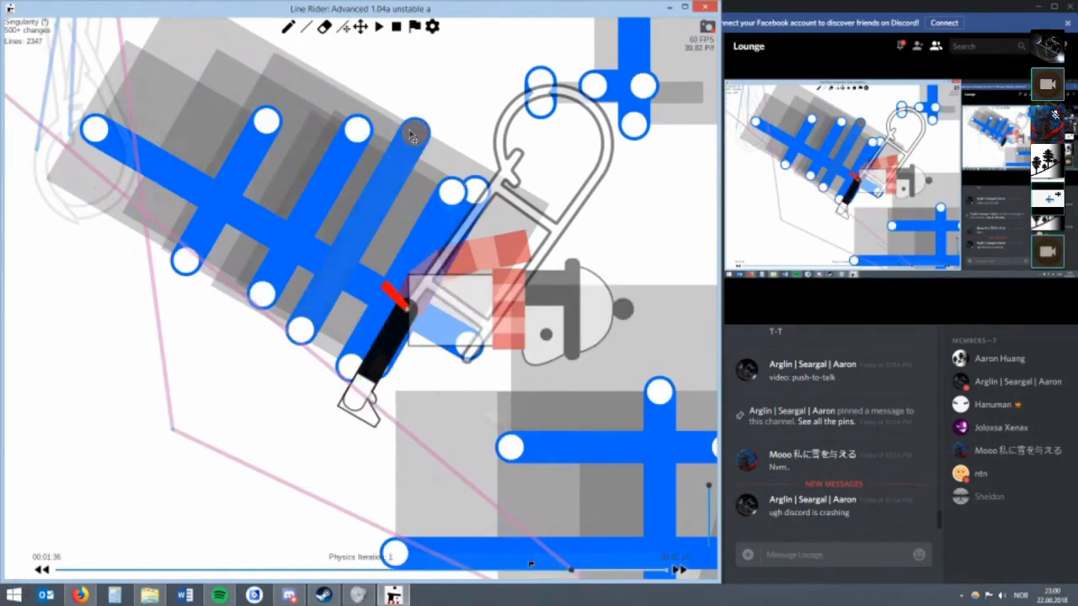
key("q")
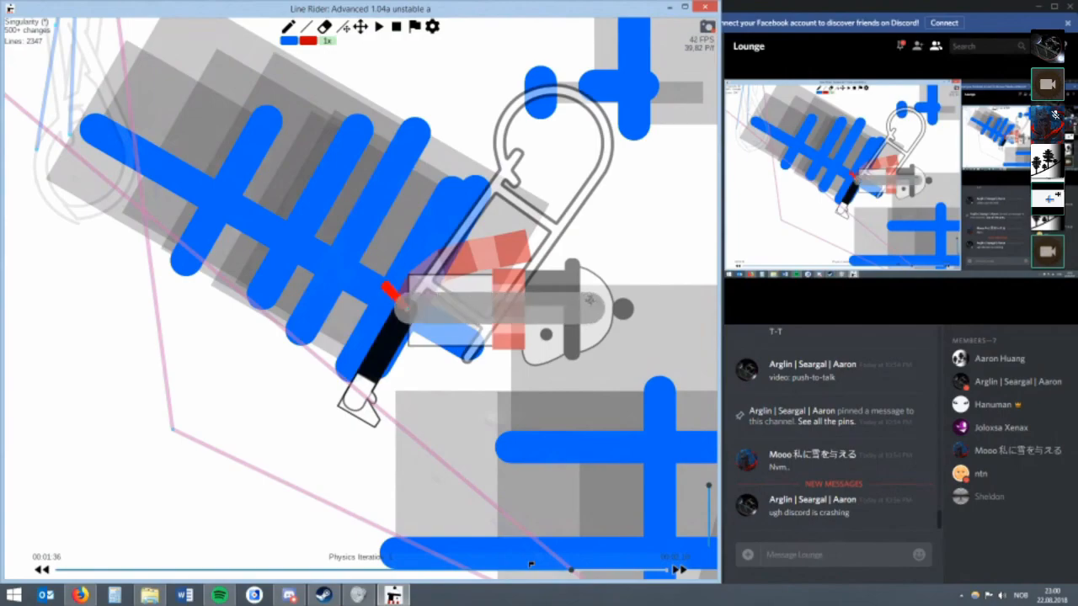
left_click_drag(590, 299, 590, 301)
key("r")
key("q")
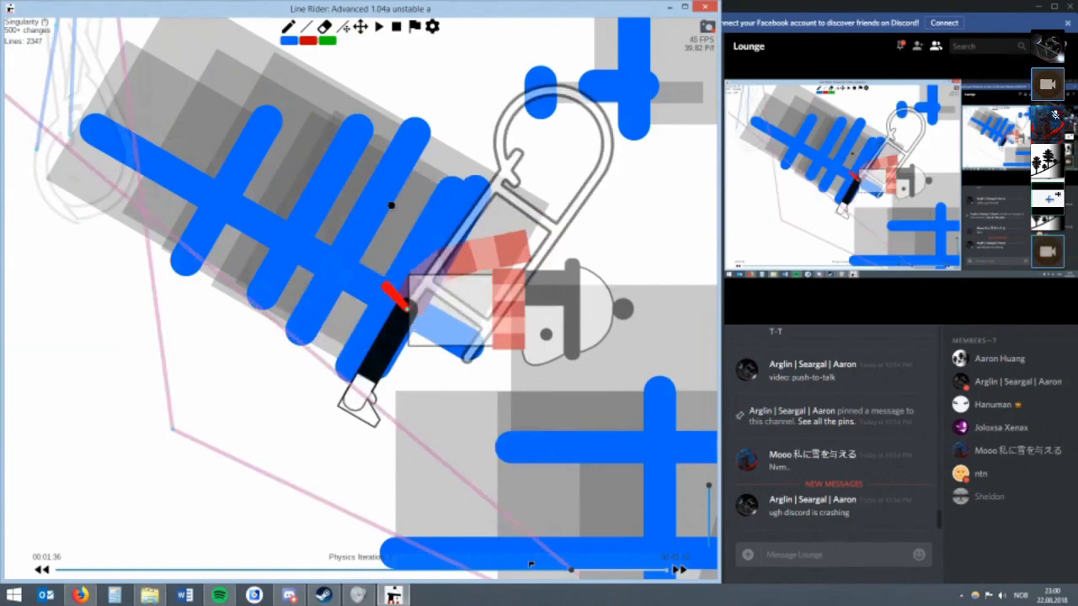
Replace the leftmost cross line with a shorter one further along and erase the black cross line next to it.
left_click_drag(262, 244, 339, 133)
key("r")
mouse_move(304, 129)
left_mouse_down()
mouse_move(328, 164)
mouse_move(465, 235)
mouse_move(468, 255)
mouse_move(306, 68)
left_mouse_up()
key("e")
left_click(297, 71)
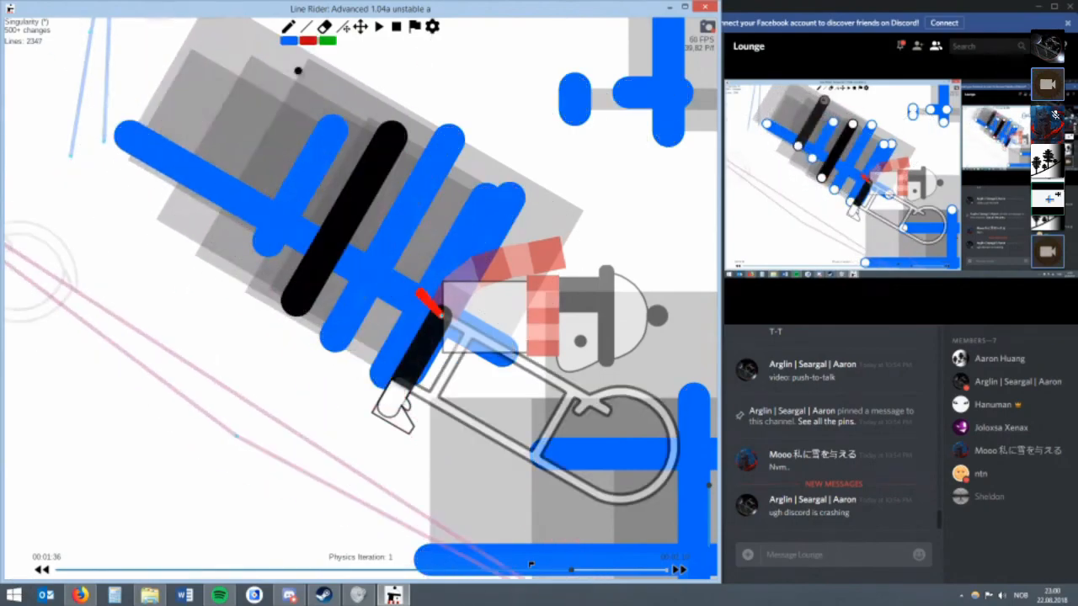
left_click(401, 138)
Try an extra line just beyond the block's upper right edge and erase it.
scroll(462, 194, "down", 2)
key("w")
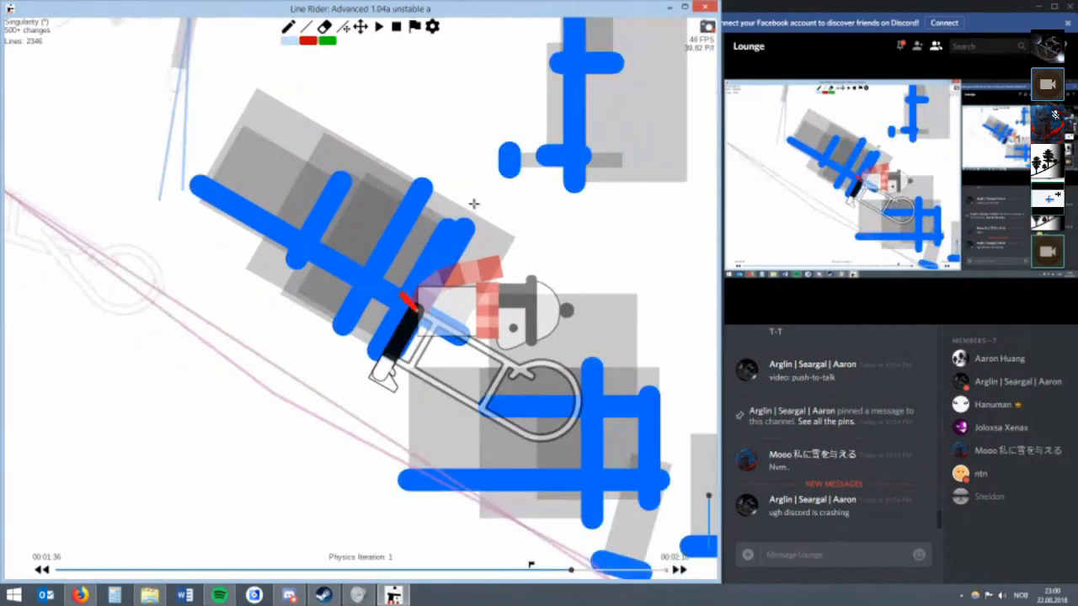
mouse_move(455, 198)
left_mouse_down()
mouse_move(269, 195)
mouse_move(448, 214)
mouse_move(438, 240)
mouse_move(499, 234)
mouse_move(535, 249)
mouse_move(386, 187)
mouse_move(486, 205)
left_mouse_up()
key("r")
key("e")
left_click(476, 202)
Draw a parallel copy of the long slanted line slightly lower and erase the original line.
key("w")
mouse_move(489, 272)
left_mouse_down()
mouse_move(246, 126)
mouse_move(181, 126)
mouse_move(191, 174)
mouse_move(212, 196)
left_mouse_up()
key("r")
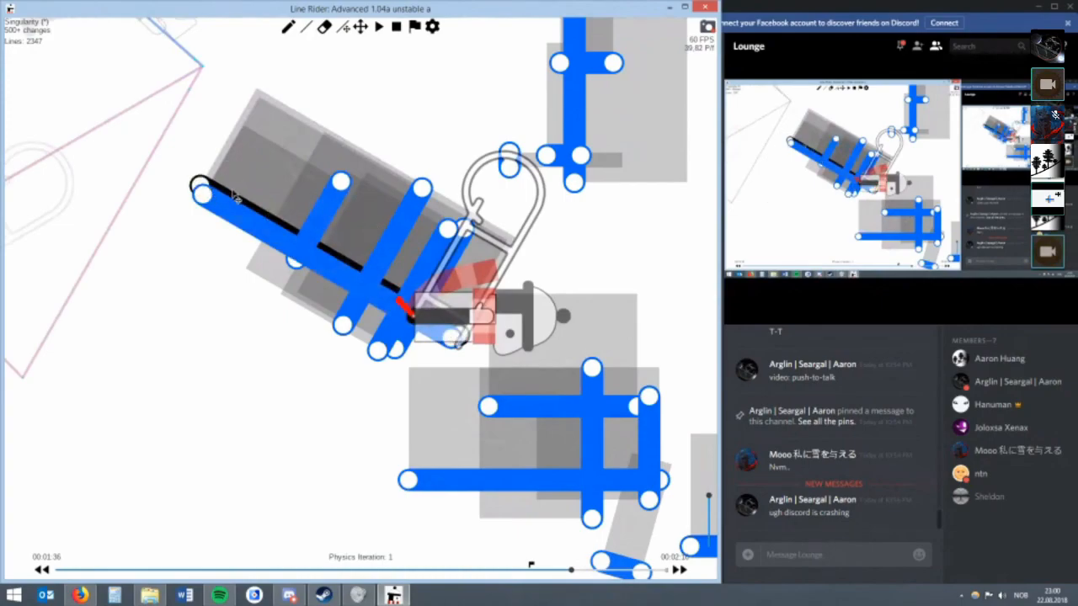
key("e")
left_click(202, 178)
Add a short line between the rightmost cross lines and the rider, and adjust the lines' ends there.
key("w")
key("r")
mouse_move(296, 192)
left_mouse_down()
mouse_move(267, 239)
mouse_move(323, 218)
mouse_move(401, 254)
mouse_move(430, 290)
left_mouse_up()
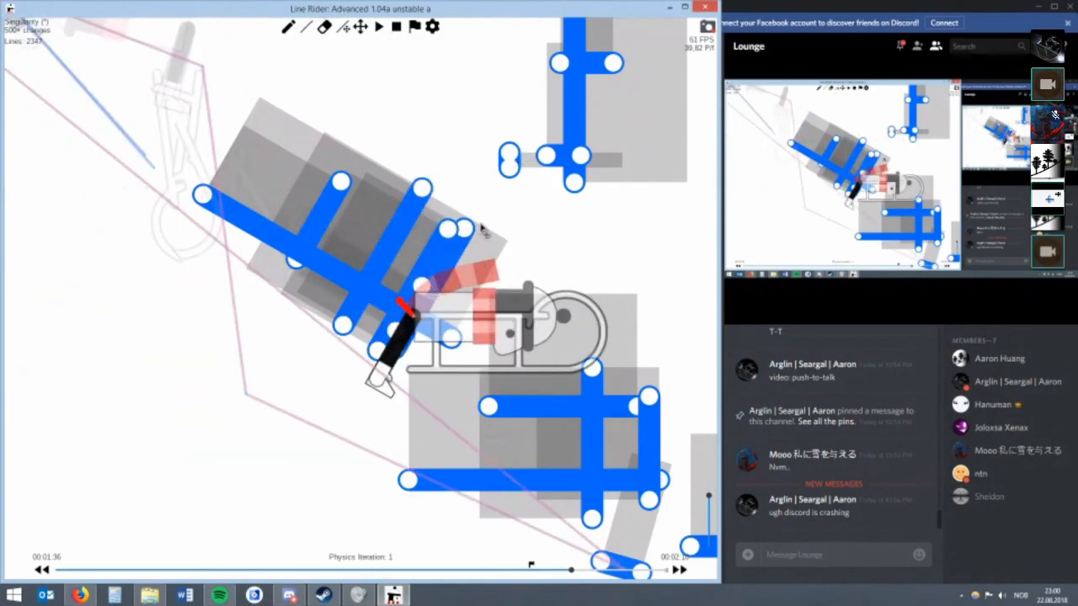
scroll(465, 213, "up", 3)
left_click_drag(480, 348, 460, 290)
scroll(460, 218, "down", 6)
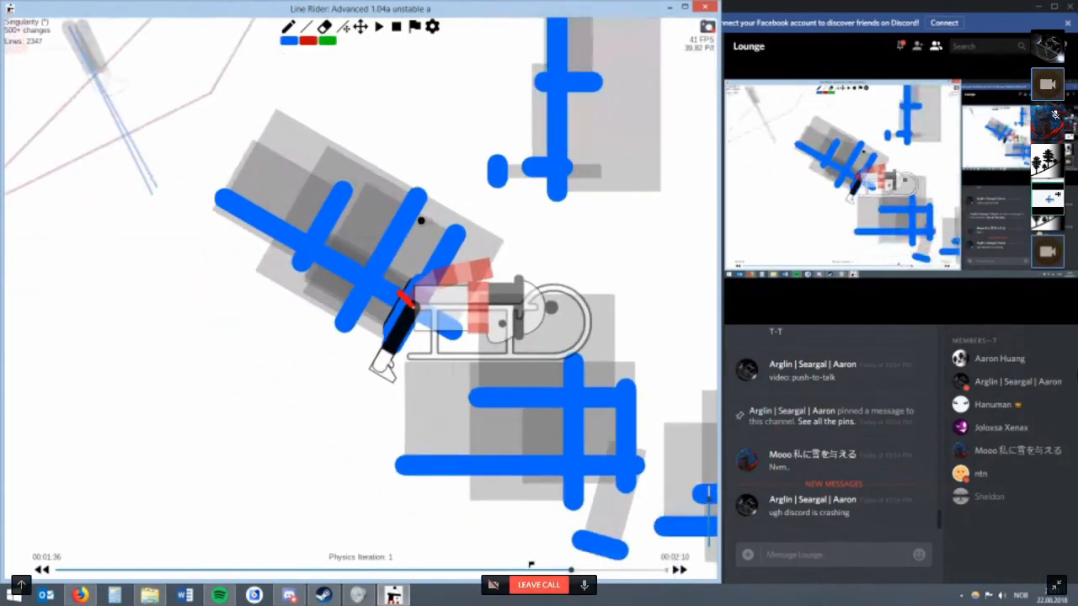
Try a second long line parallel to the slanted one and remove the newest line.
scroll(399, 197, "up", 2)
scroll(398, 196, "up", 3)
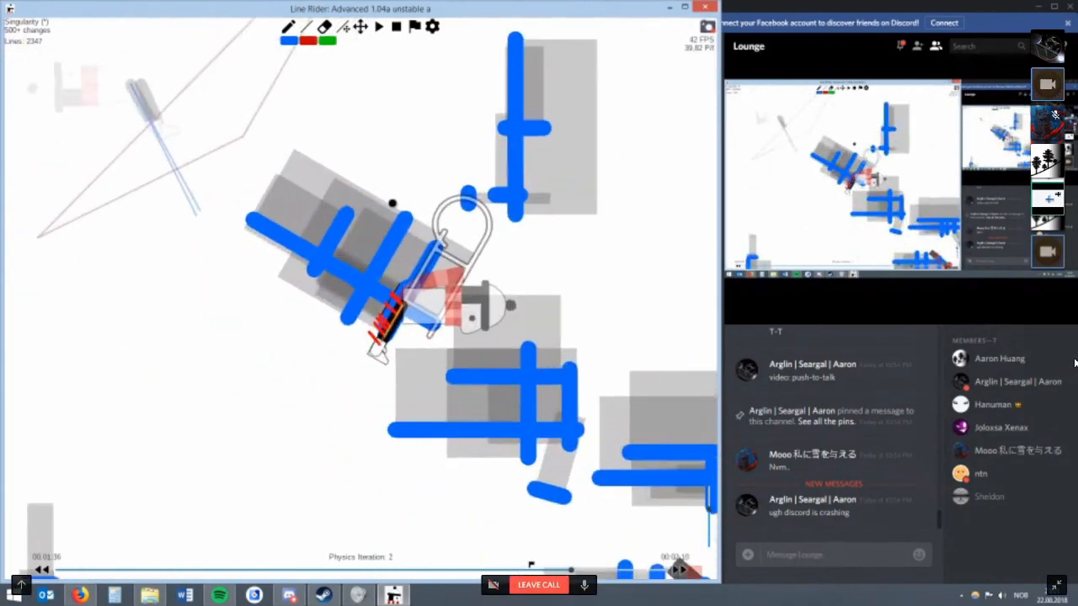
key("w")
key("r")
key("w")
mouse_move(460, 353)
left_mouse_down()
mouse_move(133, 194)
mouse_move(173, 168)
mouse_move(139, 180)
left_mouse_up()
key("r")
key("BackSpace")
Reposition the lower end of the second cross line and step the physics iterations back and forward.
key("w")
key("r")
left_click_drag(283, 292, 353, 311)
key("alt+Left")
key("alt+Left")
key("alt+Right")
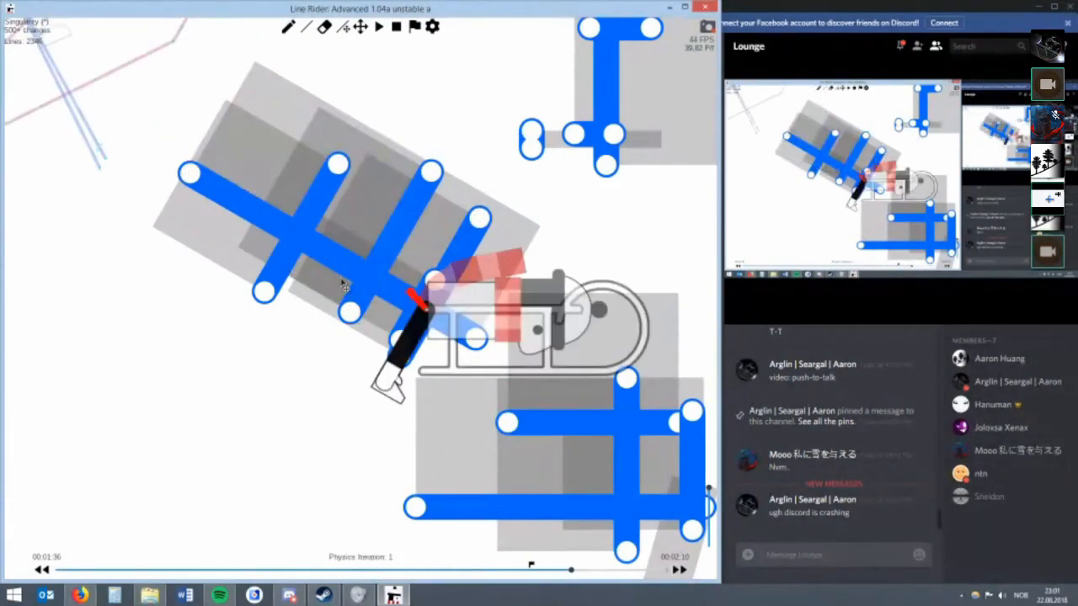
Shorten the upper ends of the two left cross lines and add another line beside the rightmost one.
left_click_drag(337, 170, 339, 203)
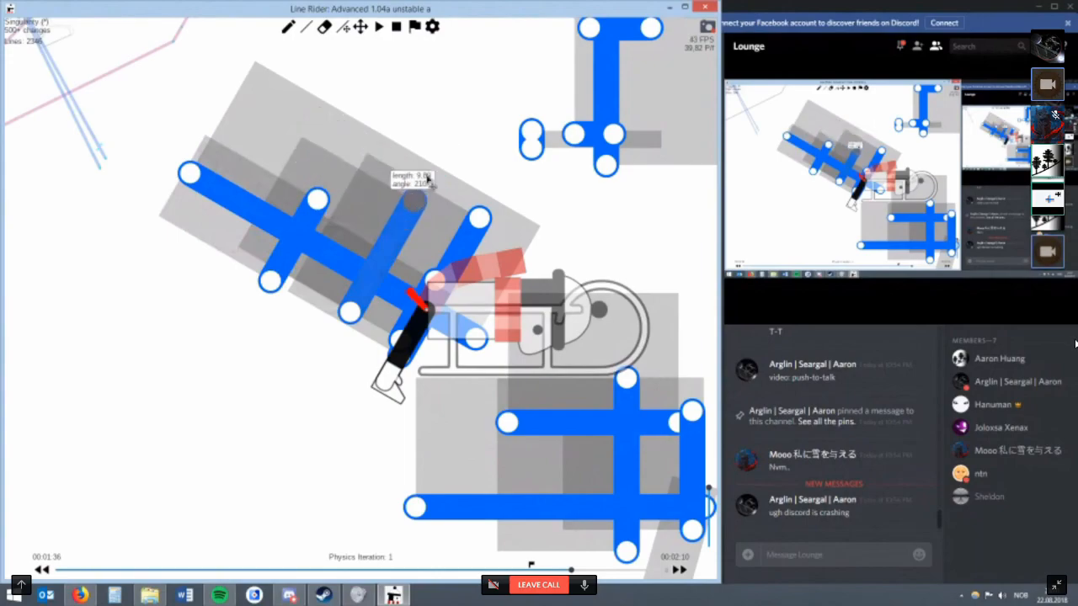
left_click_drag(427, 179, 425, 192)
left_click_drag(333, 344, 484, 219)
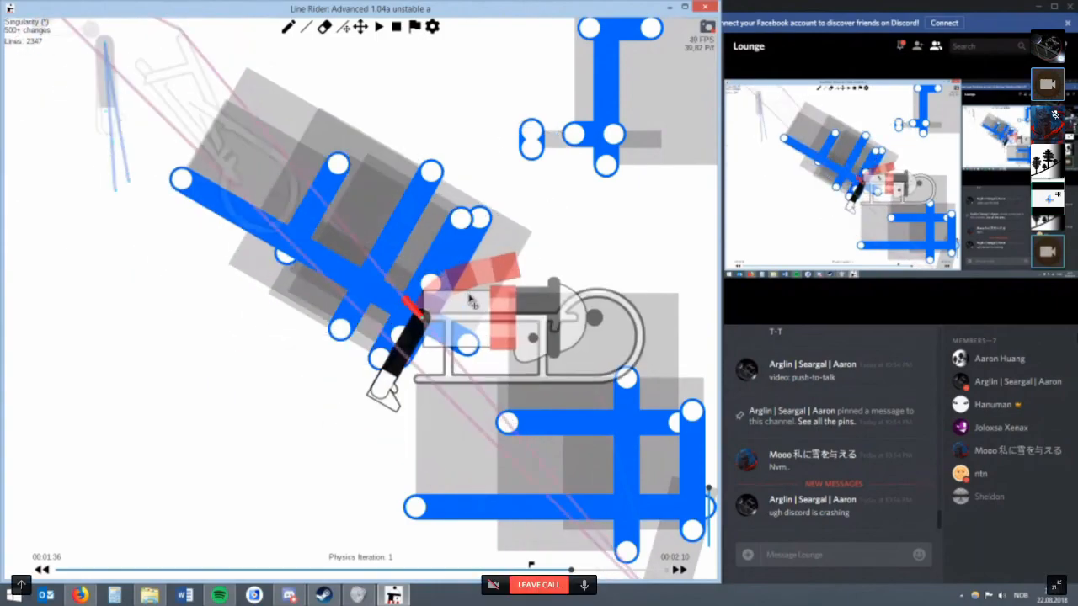
Try a steep line across the upper part of the block and delete the newest line.
key("w")
mouse_move(371, 229)
left_mouse_down()
mouse_move(333, 296)
mouse_move(295, 184)
mouse_move(381, 232)
mouse_move(432, 170)
mouse_move(433, 109)
left_mouse_up()
key("r")
key("BackSpace")
Try two further test lines on the upper side of the block and erase each of them.
key("w")
mouse_move(431, 171)
left_mouse_down()
mouse_move(289, 88)
mouse_move(350, 259)
mouse_move(294, 202)
mouse_move(128, 111)
mouse_move(180, 190)
mouse_move(166, 186)
mouse_move(172, 168)
mouse_move(240, 176)
mouse_move(177, 195)
mouse_move(181, 240)
mouse_move(172, 190)
mouse_move(192, 204)
mouse_move(229, 101)
left_mouse_up()
key("r")
key("e")
left_click(229, 101)
key("w")
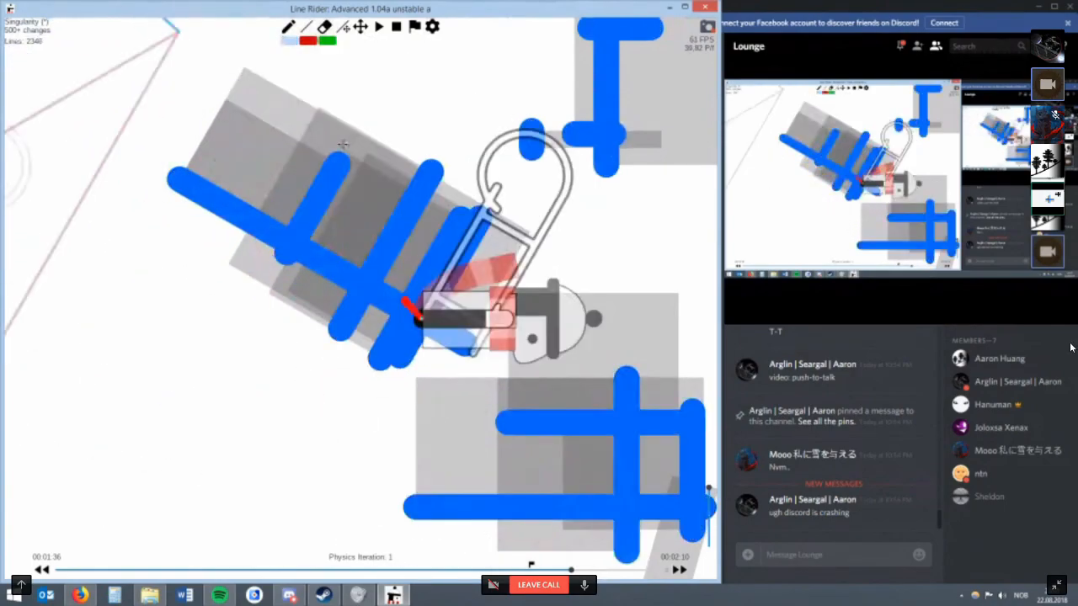
mouse_move(403, 214)
left_mouse_down()
mouse_move(250, 124)
mouse_move(353, 181)
mouse_move(330, 271)
mouse_move(350, 192)
mouse_move(309, 258)
mouse_move(367, 73)
left_mouse_up()
key("r")
key("e")
left_click(366, 72)
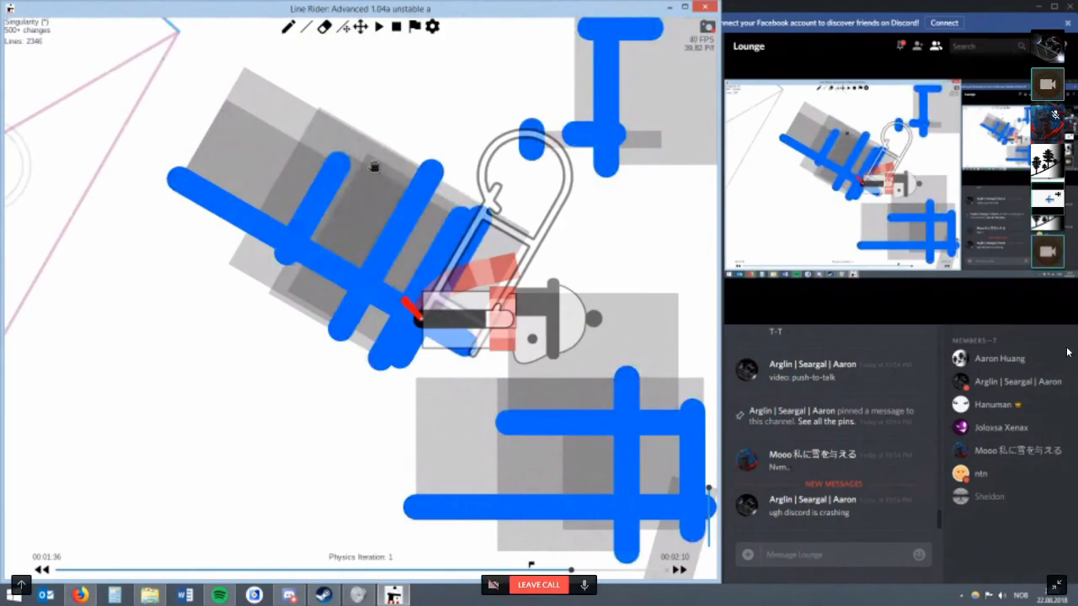
Draw a short cross line between the two left cross lines and rework the lines at the block's right end.
left_click_drag(374, 142, 395, 144)
scroll(378, 199, "up", 1)
key("w")
left_click_drag(370, 202, 321, 284)
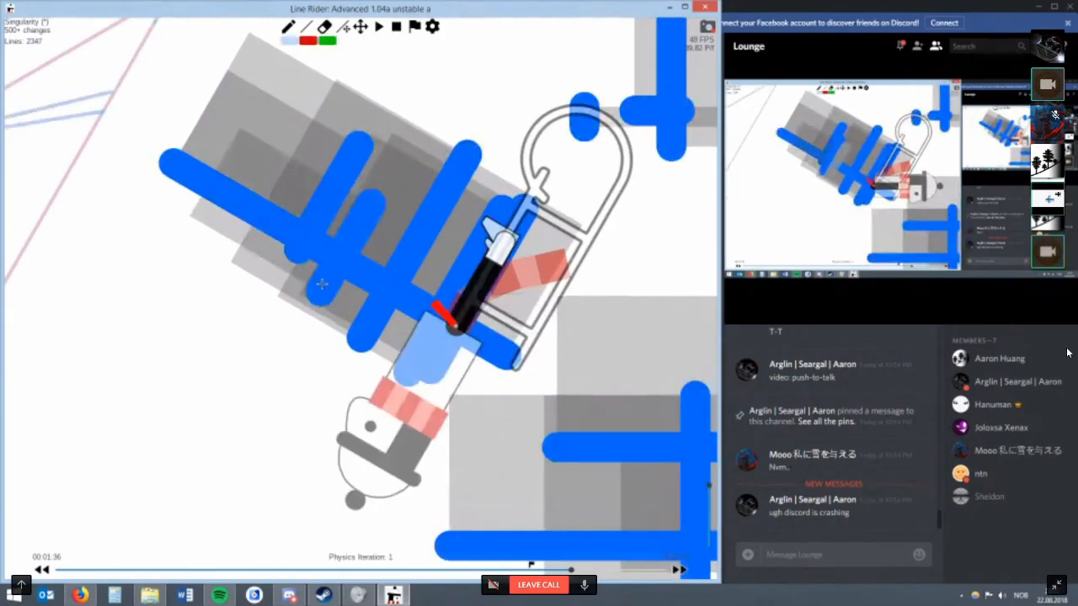
left_click_drag(375, 212, 579, 266)
mouse_move(399, 162)
left_mouse_down()
mouse_move(308, 319)
mouse_move(386, 147)
mouse_move(347, 141)
mouse_move(427, 172)
mouse_move(312, 132)
mouse_move(456, 108)
mouse_move(503, 191)
mouse_move(524, 196)
left_mouse_up()
key("r")
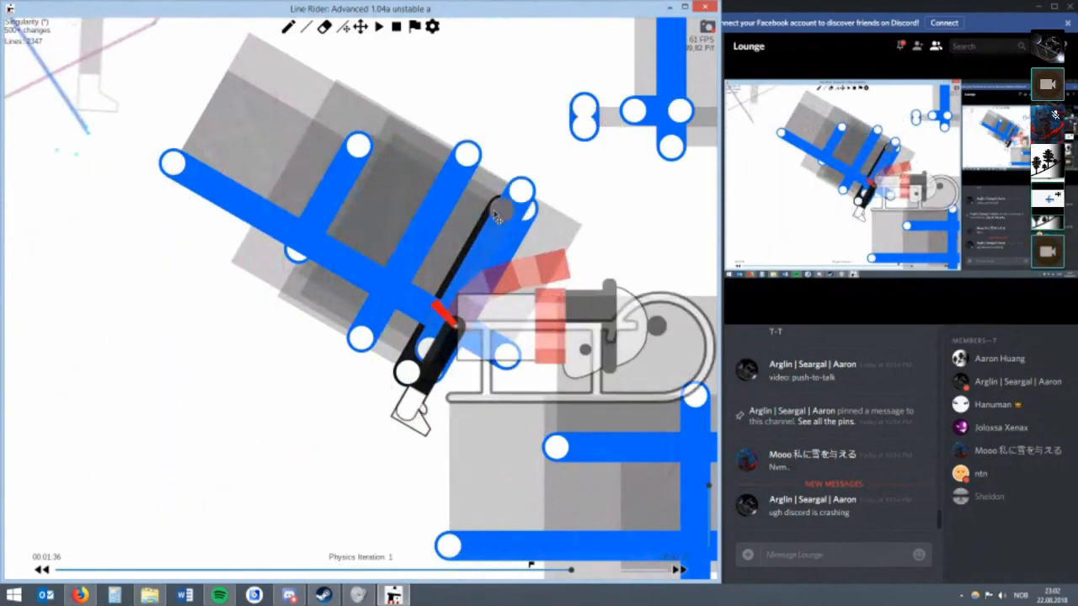
Move away and erase the black line at the block's right end, and erase the whole remaining block of lines.
mouse_move(505, 211)
left_mouse_down()
mouse_move(520, 222)
mouse_move(477, 140)
mouse_move(473, 94)
left_mouse_up()
key("e")
left_click(469, 92)
scroll(446, 96, "down", 2)
scroll(373, 143, "up", 2)
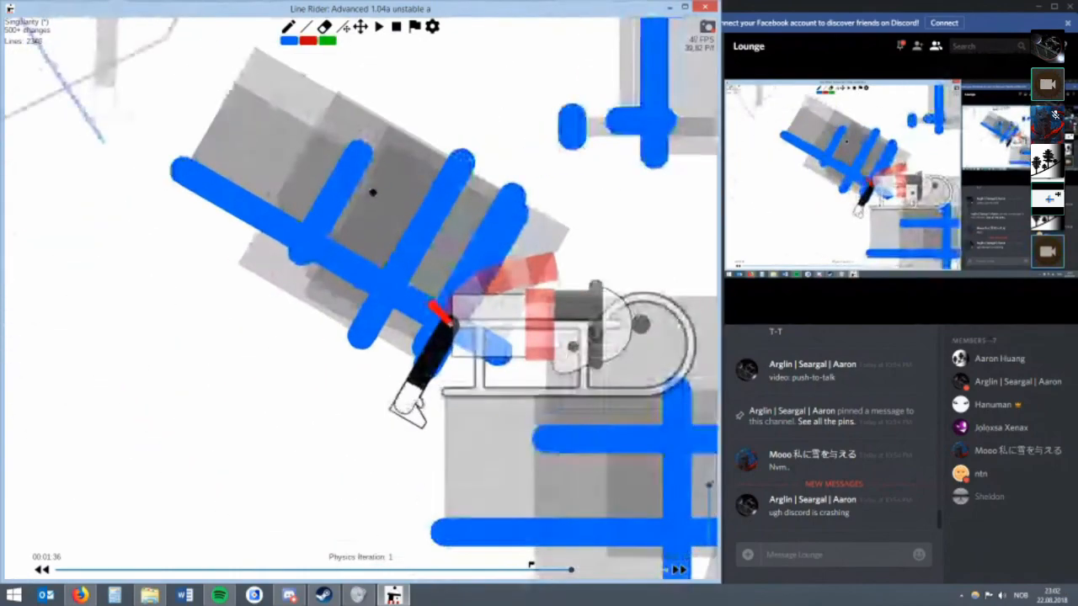
left_click_drag(343, 178, 497, 329)
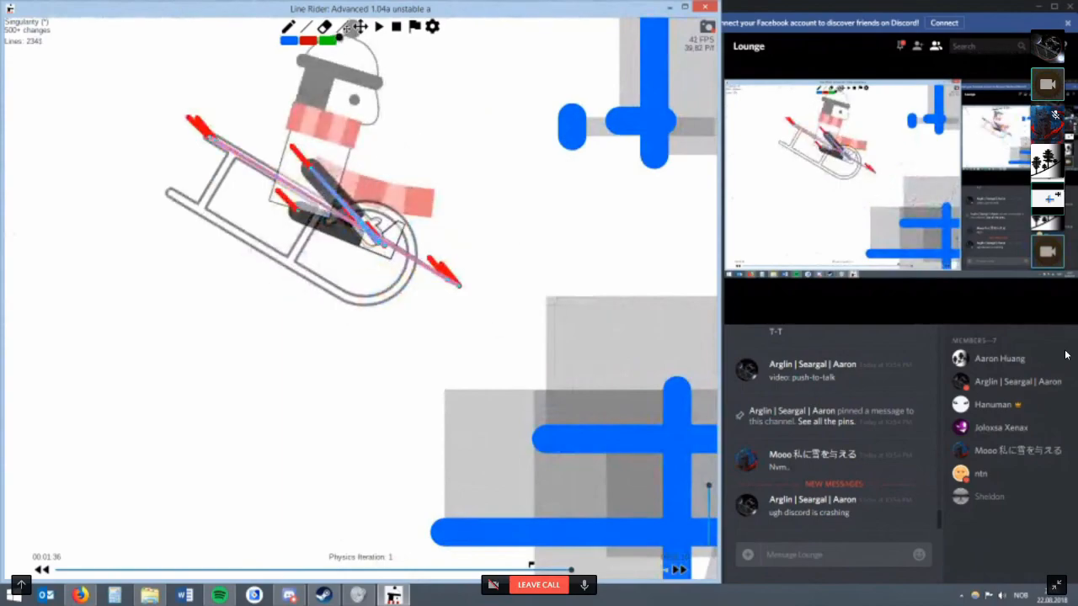
Inspect the rider's position through the physics iterations and step one frame back and forward.
left_click(361, 26)
left_click_drag(421, 162, 445, 172)
key("alt+Right")
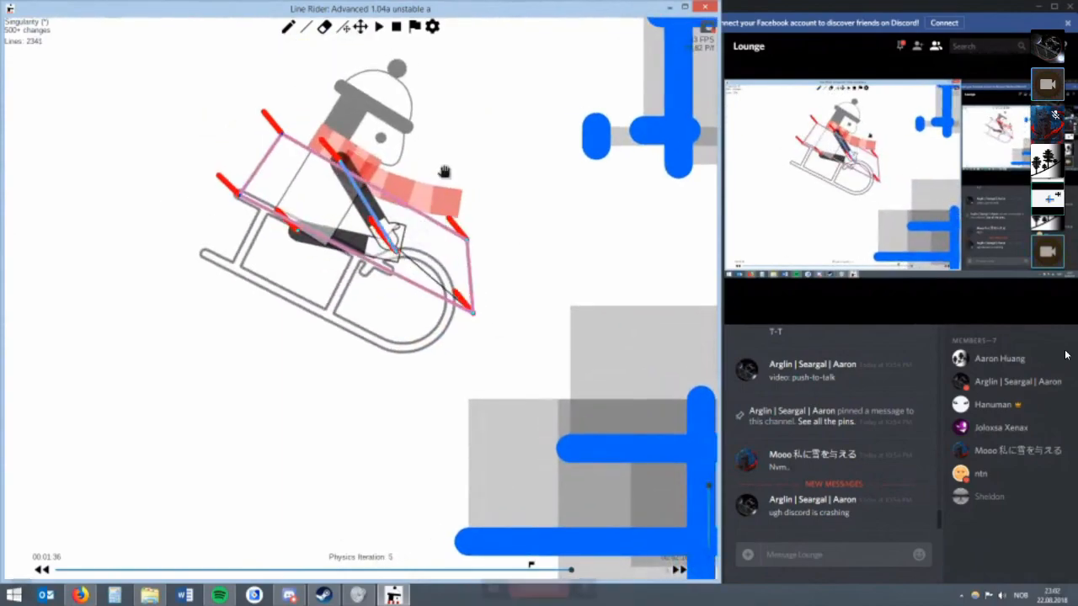
key("alt+Right")
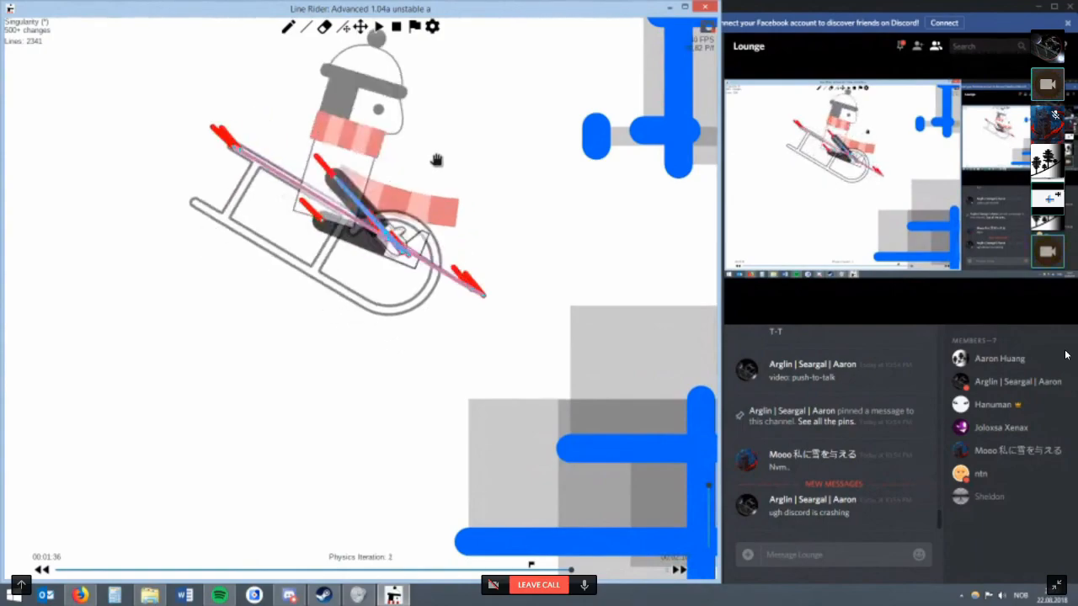
left_click_drag(423, 166, 394, 155)
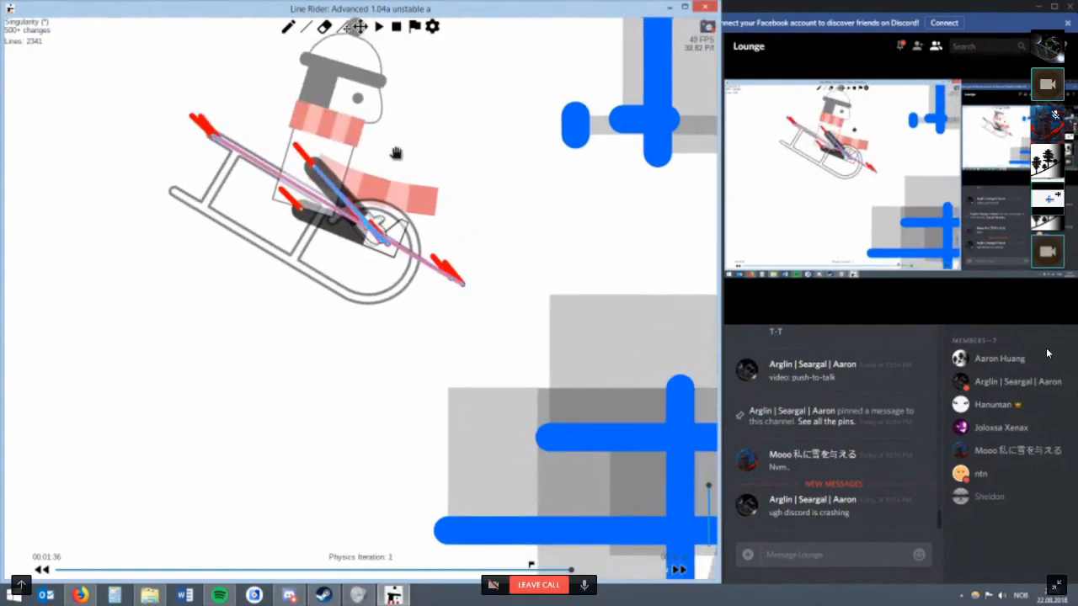
key("Left")
key("Right")
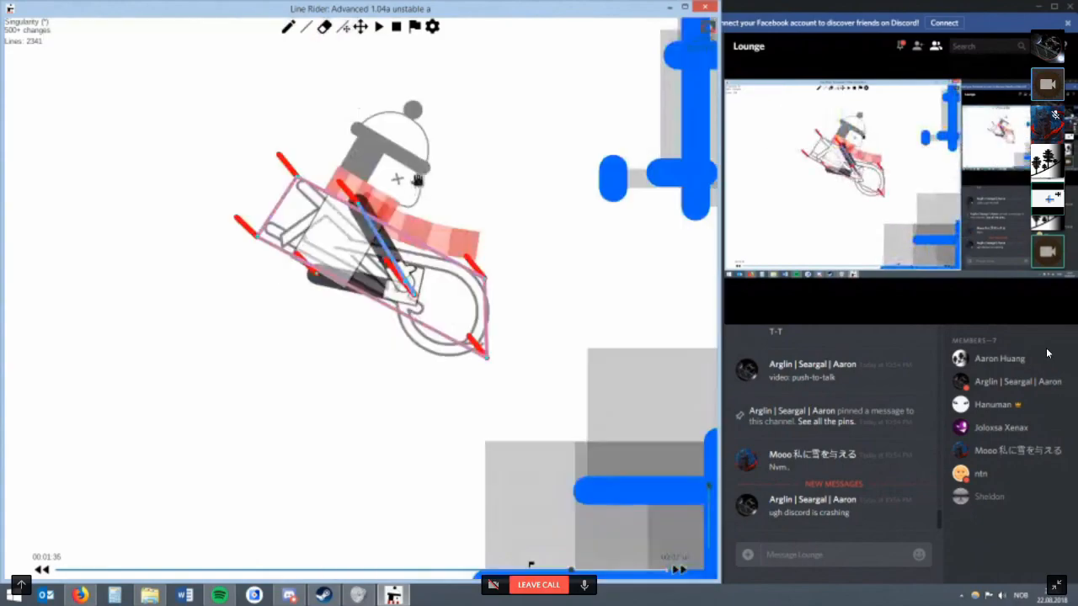
Draw a slanted line along the underside of the sled and advance the timeline by one frame.
key("w")
mouse_move(281, 222)
left_mouse_down()
mouse_move(294, 217)
mouse_move(242, 276)
mouse_move(259, 251)
mouse_move(234, 261)
mouse_move(246, 224)
mouse_move(257, 277)
mouse_move(250, 269)
mouse_move(316, 367)
mouse_move(422, 325)
left_mouse_up()
key("r")
key("Right")
Try a vertical line just in front of the rider and undo it.
scroll(433, 290, "down", 4)
key("w")
left_click_drag(413, 175, 411, 372)
key("ctrl+z")
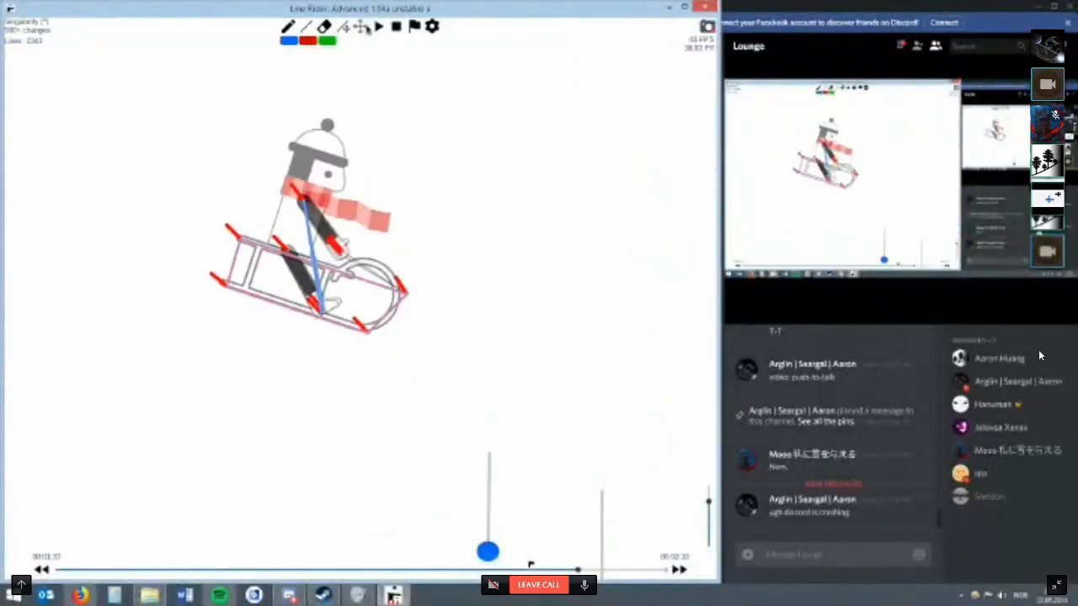
Try three vertical lines in front of the rider and step back and forward through the physics iterations.
key("w")
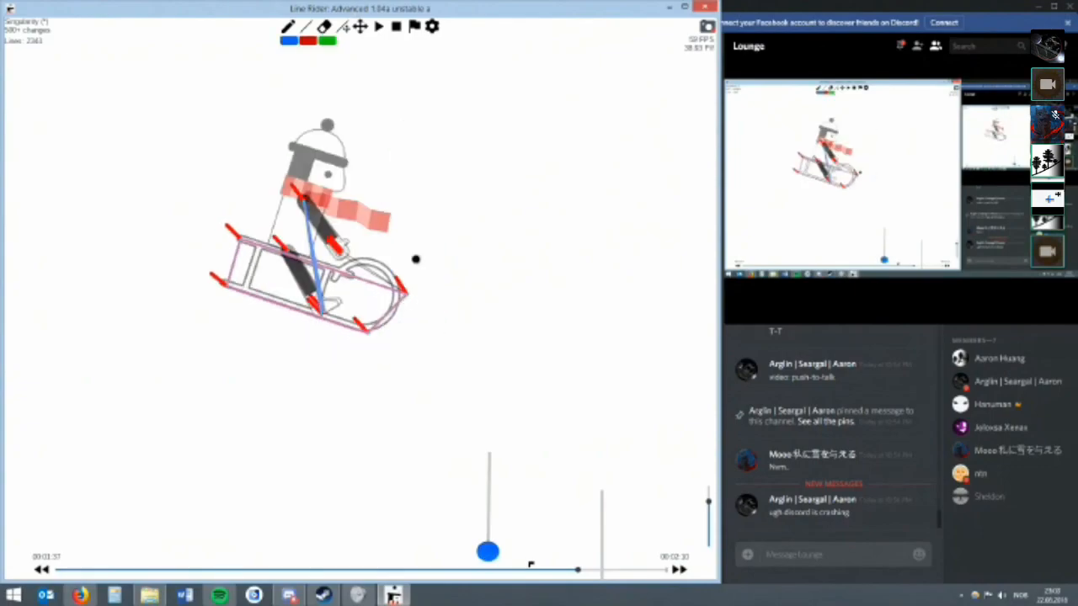
key("r")
mouse_move(416, 359)
left_mouse_down()
mouse_move(426, 354)
mouse_move(423, 318)
mouse_move(409, 319)
left_mouse_up()
key("w")
left_click_drag(334, 171, 329, 333)
left_click_drag(304, 178, 302, 349)
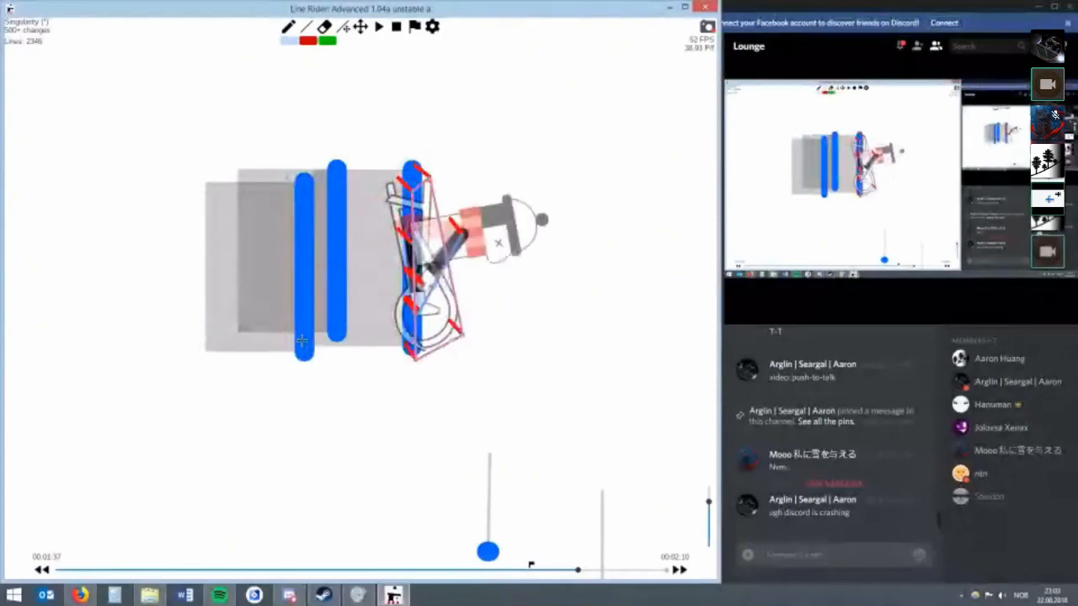
key("alt+Left")
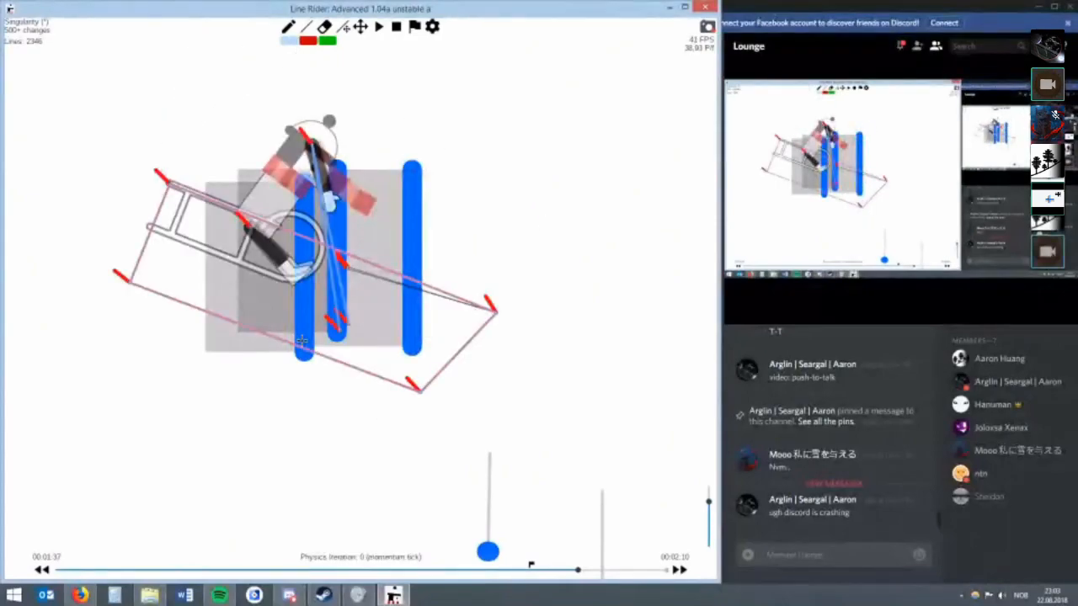
key("alt+Right")
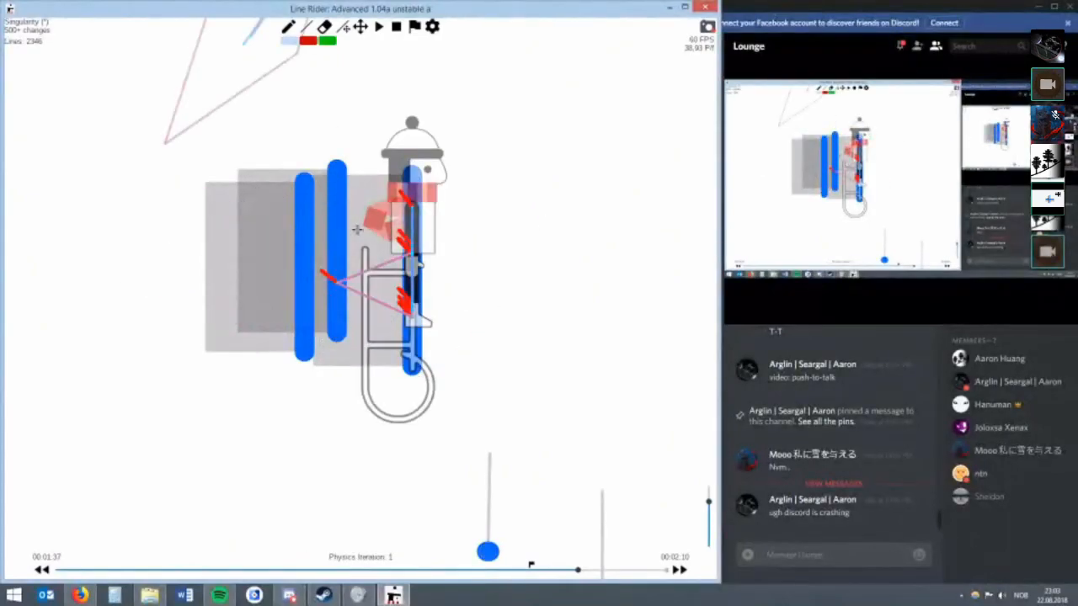
Try adding a fourth vertical line beside the rider and repositioning the lines in the middle.
left_click_drag(378, 333, 351, 388)
key("e")
left_click(351, 388)
key("r")
left_click_drag(413, 369, 399, 371)
key("w")
key("r")
mouse_move(371, 234)
left_mouse_down()
mouse_move(370, 333)
mouse_move(243, 359)
mouse_move(291, 365)
left_mouse_up()
mouse_move(336, 334)
left_mouse_down()
mouse_move(366, 335)
mouse_move(352, 336)
left_mouse_up()
scroll(352, 295, "up", 3)
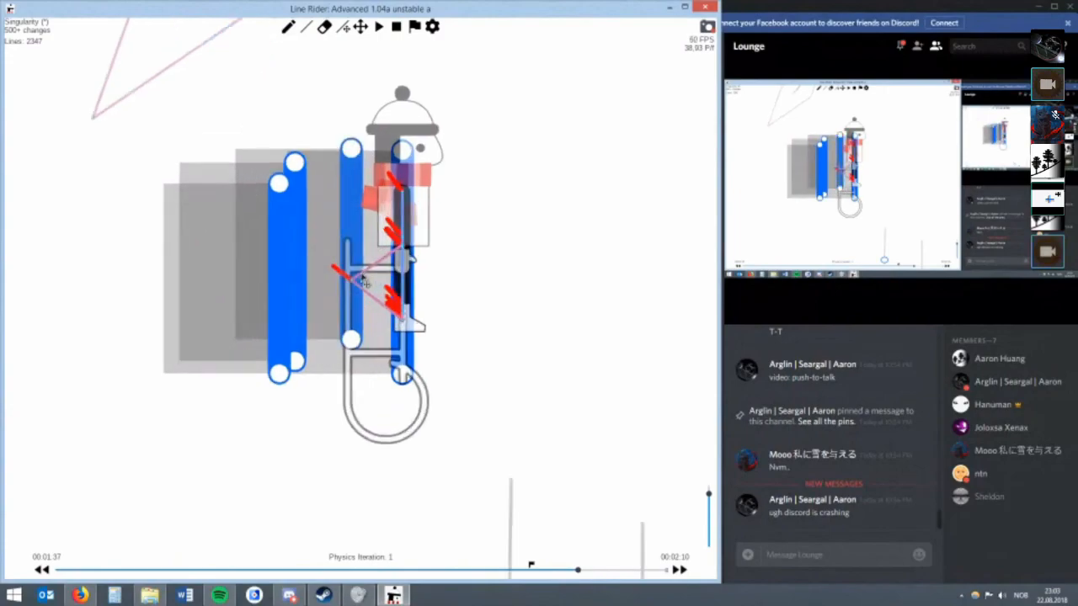
Delete the vertical line closest to the rightmost one.
key("w")
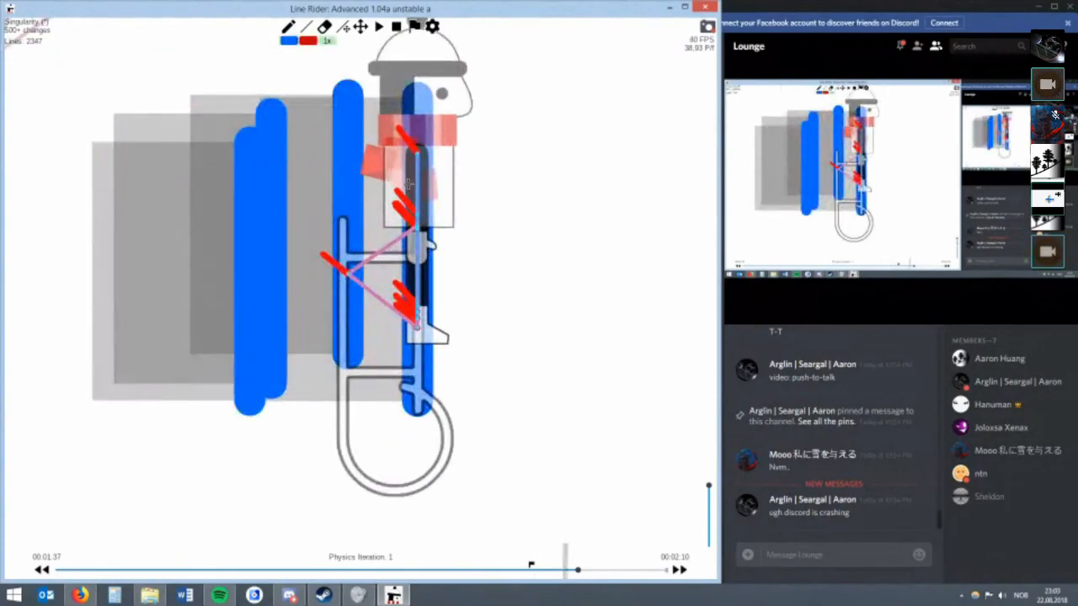
scroll(408, 182, "up", 1)
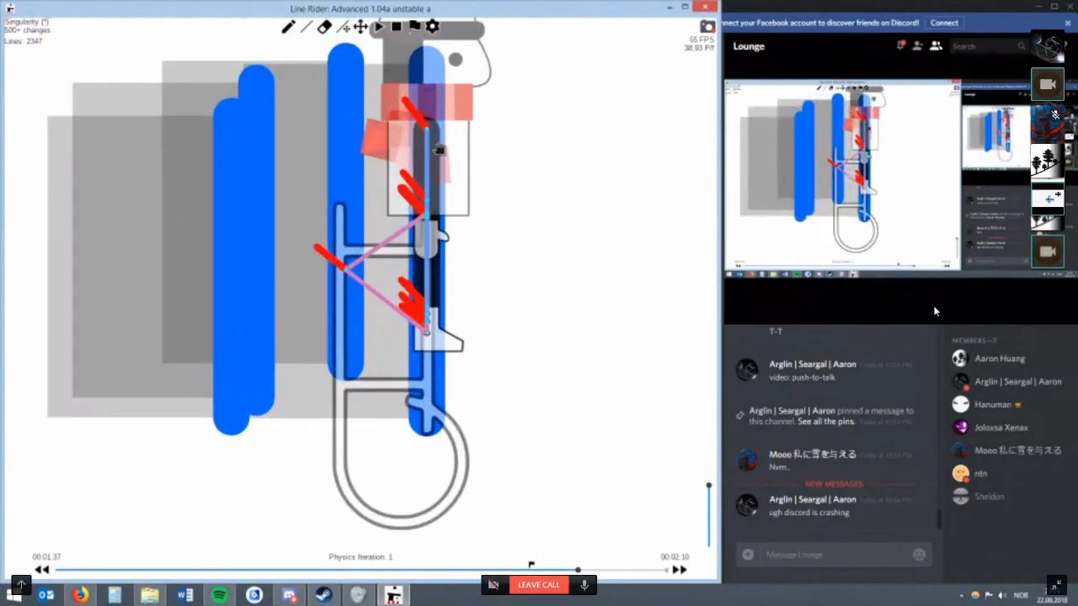
scroll(371, 234, "down", 2)
key("w")
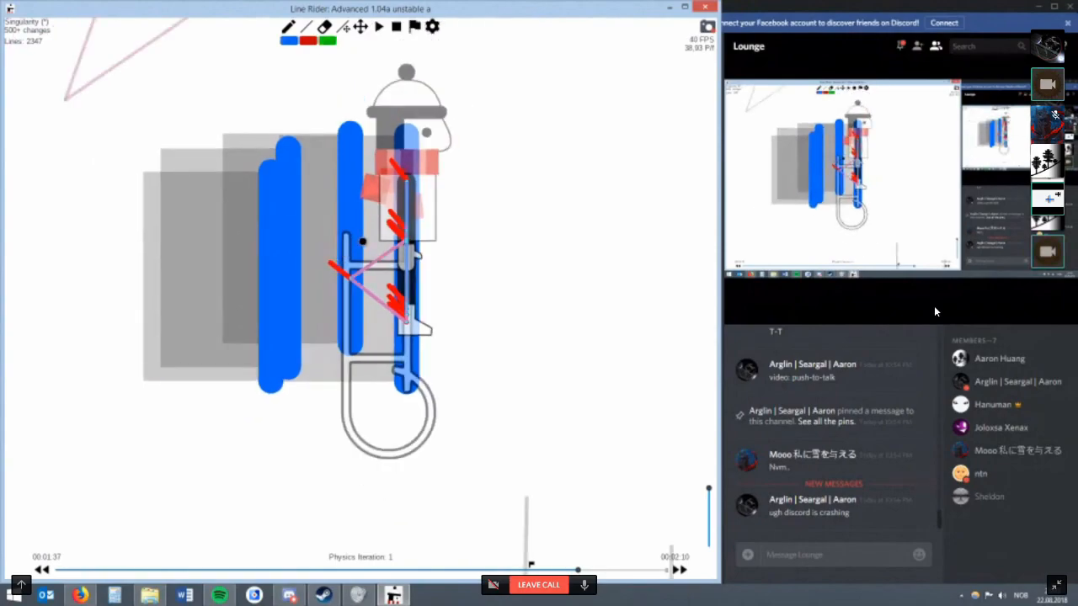
scroll(366, 225, "up", 1)
key("r")
mouse_move(350, 286)
left_mouse_down()
mouse_move(323, 282)
mouse_move(351, 288)
left_mouse_up()
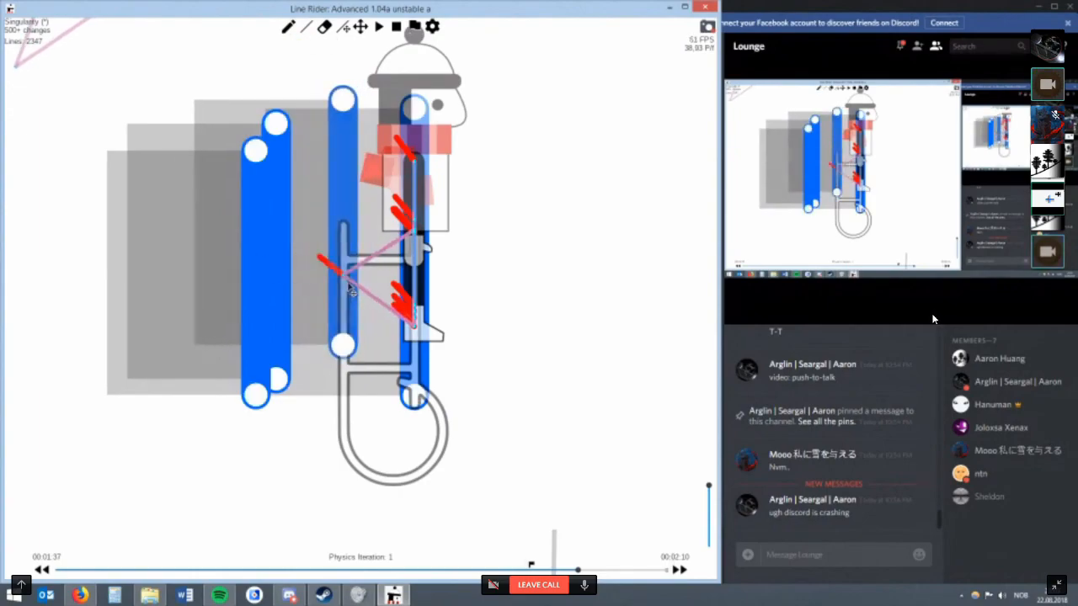
key("BackSpace")
key("w")
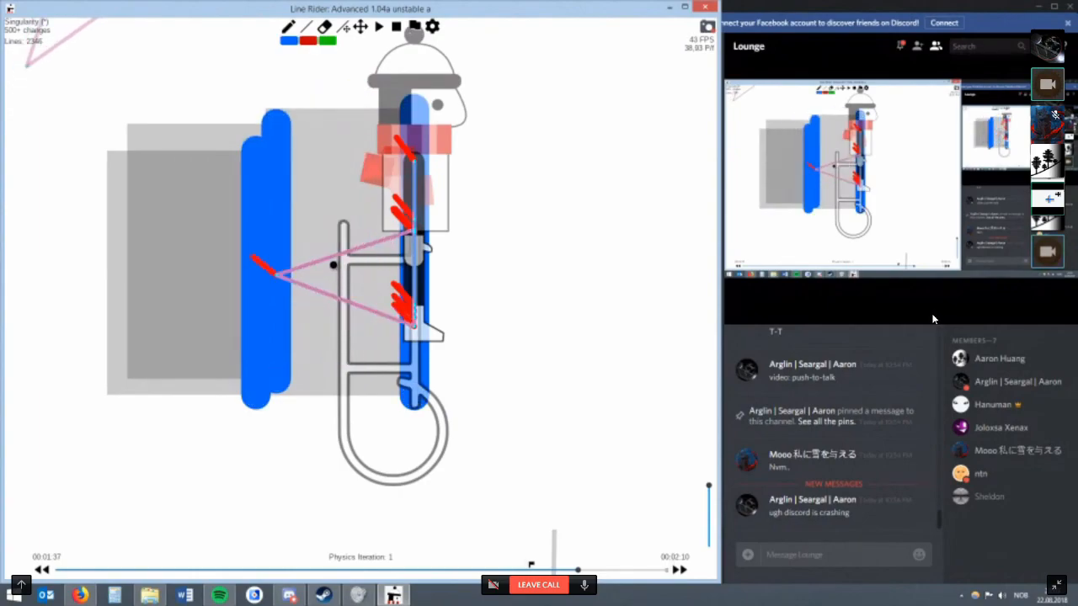
Step back to physics iteration 0 and erase the remaining vertical lines around the rider.
key("alt+Left")
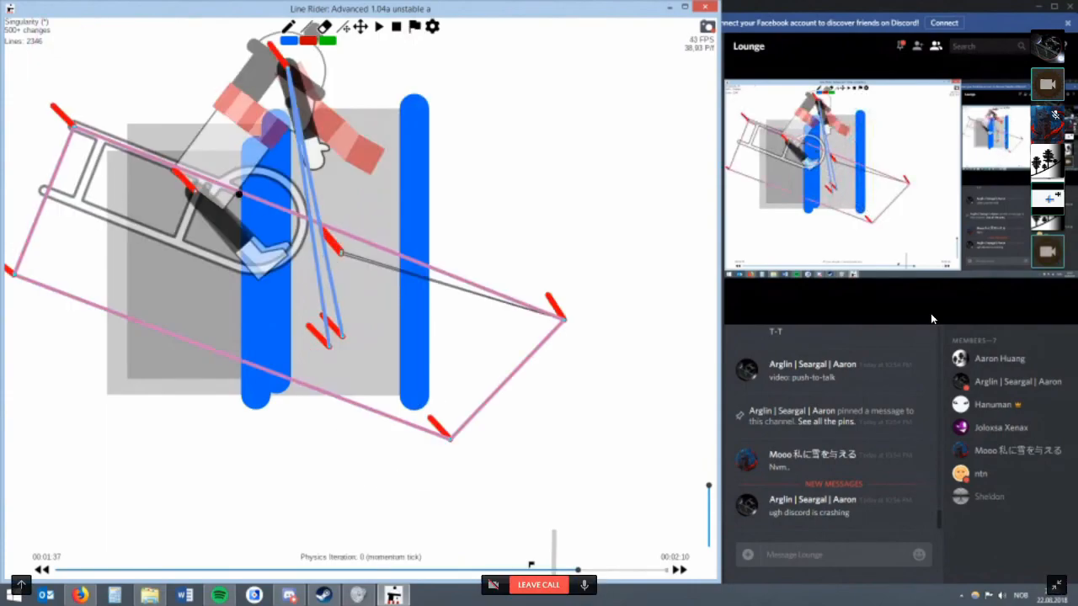
scroll(240, 194, "down", 2)
key("w")
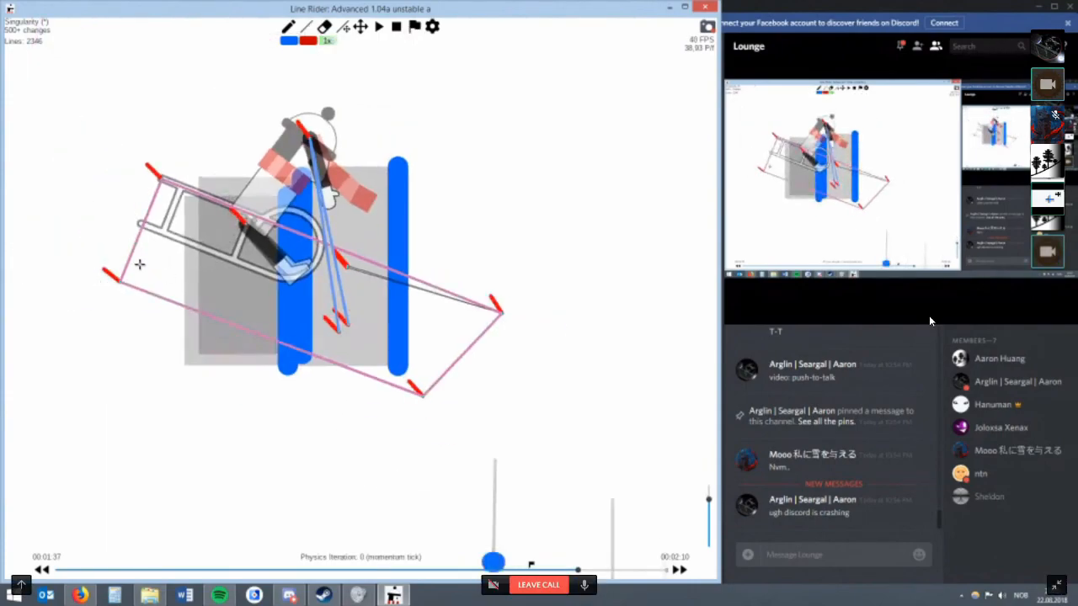
left_click_drag(140, 267, 412, 276)
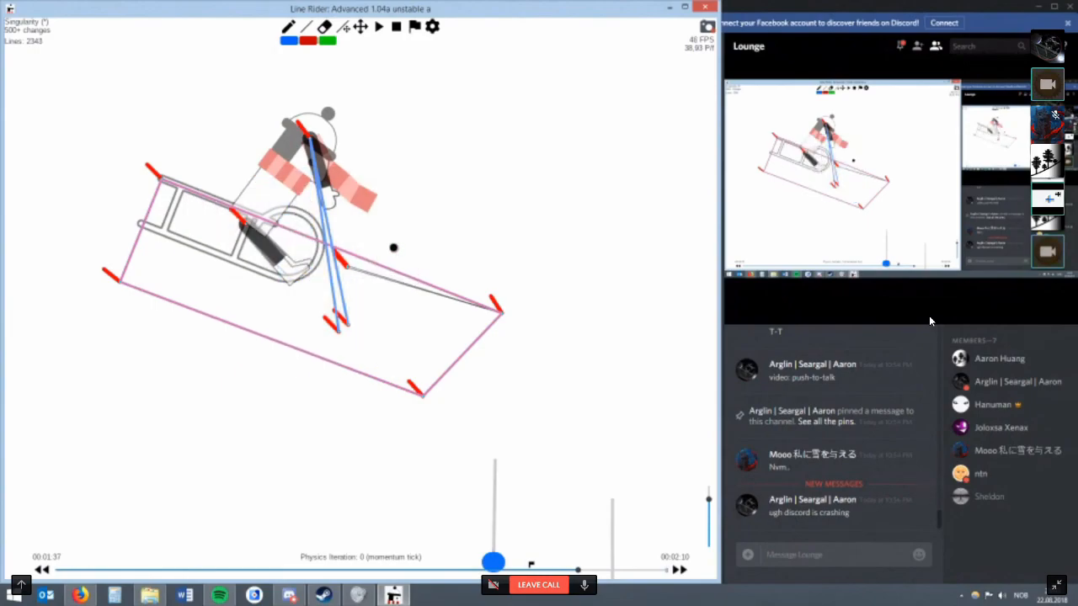
Step back to 00:01:36 and draw a red vertical line at the rear tip of the sled, beside the existing line.
key("Left")
scroll(261, 165, "up", 3)
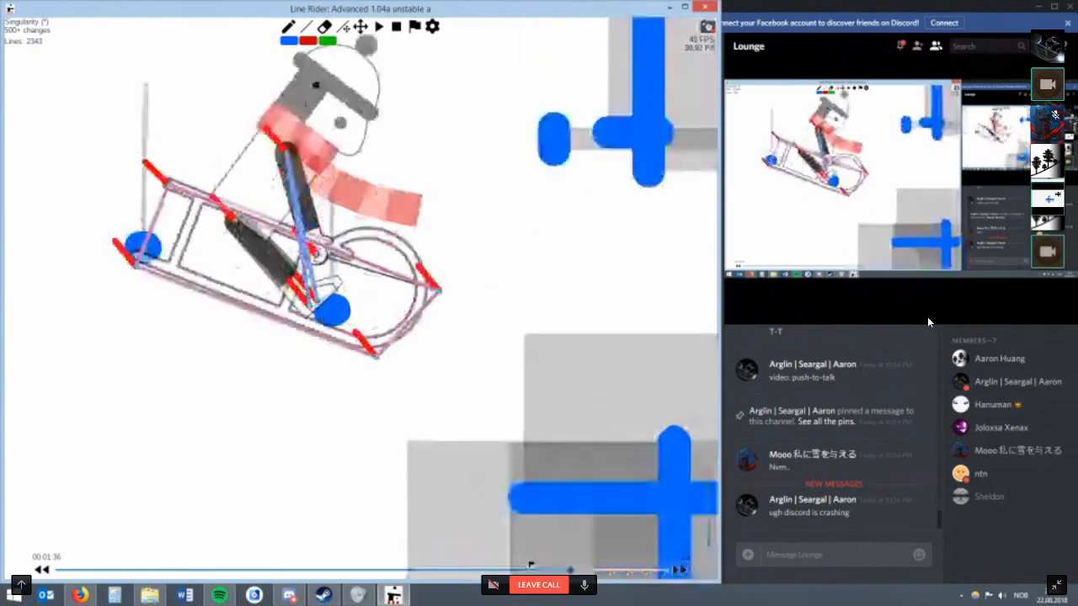
mouse_move(255, 151)
left_mouse_down()
mouse_move(395, 161)
mouse_move(410, 283)
left_mouse_up()
scroll(409, 284, "up", 6)
left_click(311, 334)
key("e")
key("w")
mouse_move(304, 339)
left_mouse_down()
mouse_move(334, 344)
mouse_move(325, 338)
mouse_move(337, 328)
left_mouse_up()
key("r")
Advance to the momentum tick at 00:01:37 and set the red line's multilines to 8.
scroll(362, 324, "down", 4)
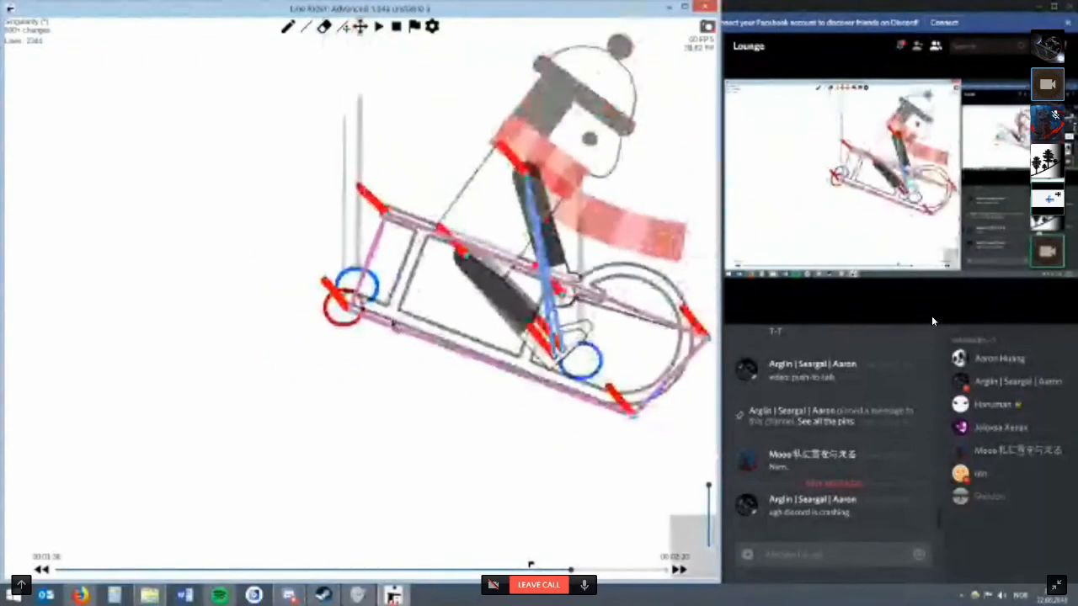
key("alt+Right")
scroll(391, 310, "down", 4)
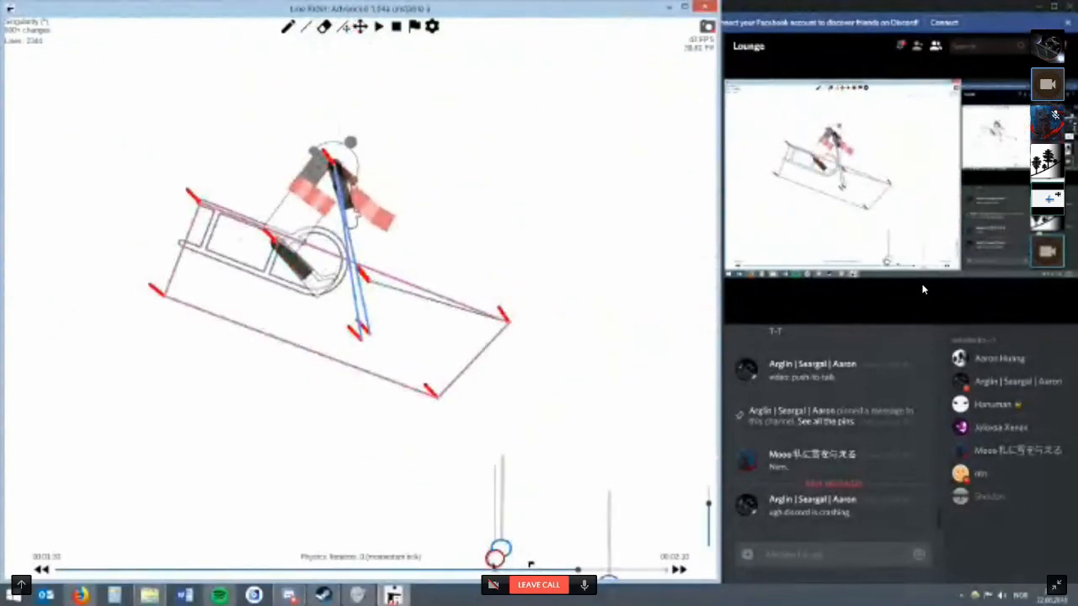
right_click(501, 556)
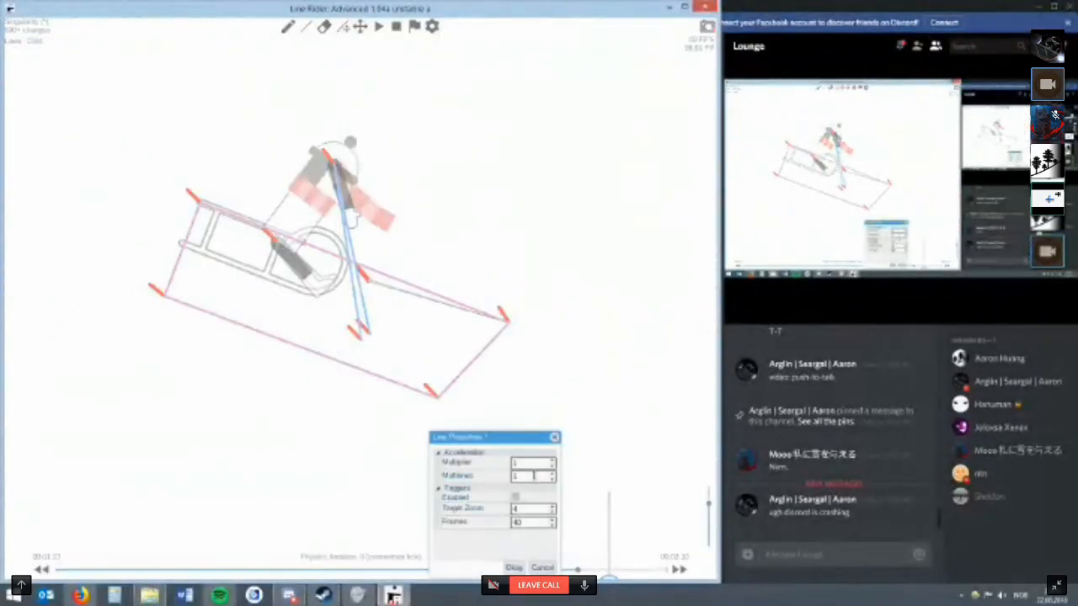
key("BackSpace")
type("8")
left_click(514, 567)
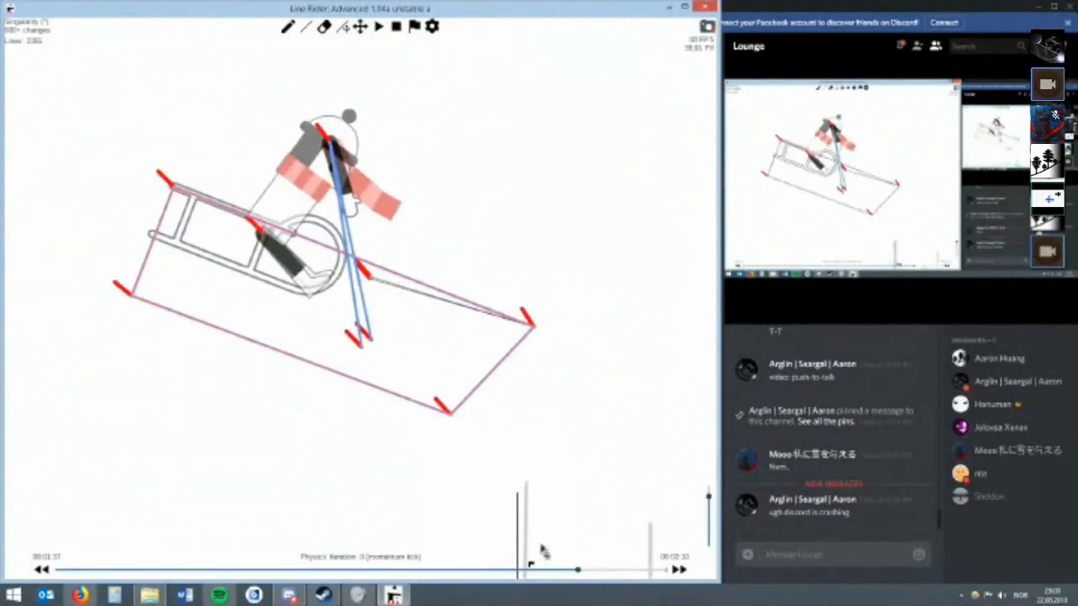
Raise the red line's multilines into the fifties and advance to physics iteration 1.
right_click(488, 555)
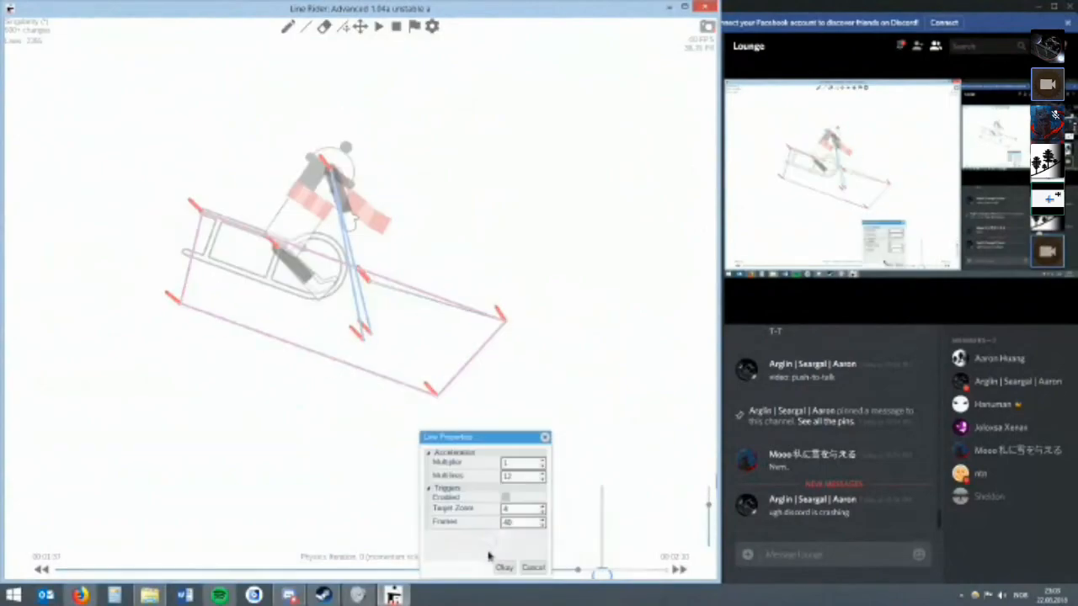
double_click(522, 476)
type("20")
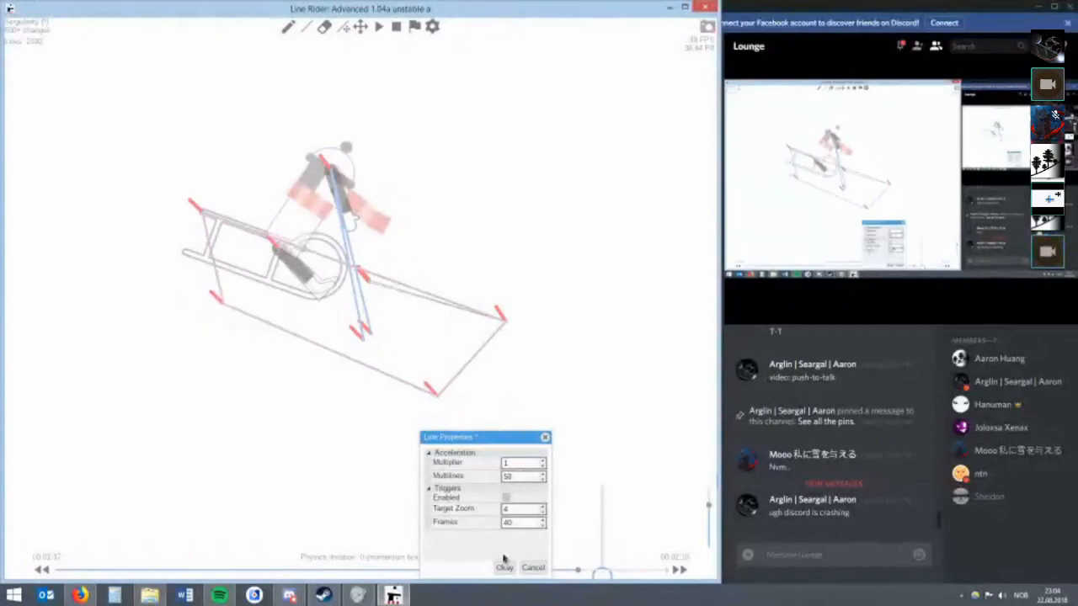
left_click(498, 565)
key("alt+Right")
Try three vertical lines across the rider and the sled, and erase them.
key("w")
left_click_drag(410, 234, 413, 367)
mouse_move(370, 230)
left_mouse_down()
mouse_move(343, 296)
mouse_move(369, 369)
left_mouse_up()
left_click_drag(316, 246, 315, 363)
key("r")
left_click_drag(420, 233, 421, 162)
key("w")
key("r")
key("e")
left_click_drag(507, 306, 248, 300)
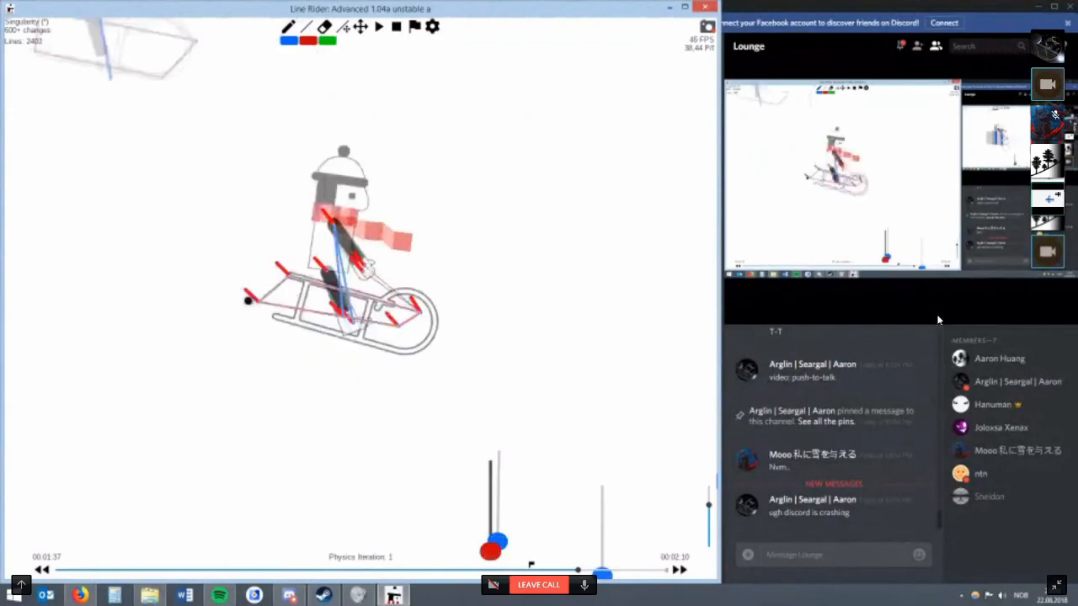
Try two horizontal lines along the sled and erase them.
left_click_drag(458, 341, 239, 341)
left_click_drag(422, 308, 277, 308)
key("r")
mouse_move(456, 341)
left_mouse_down()
mouse_move(457, 327)
mouse_move(455, 337)
mouse_move(492, 327)
mouse_move(491, 341)
left_mouse_up()
scroll(441, 323, "up", 3)
key("e")
left_click_drag(484, 345, 437, 297)
Draw three spaced blue vertical lines across the front, middle and rear of the rider and sled.
key("w")
left_click_drag(460, 196, 460, 364)
left_click_drag(461, 205, 459, 152)
key("w")
left_click_drag(399, 164, 399, 362)
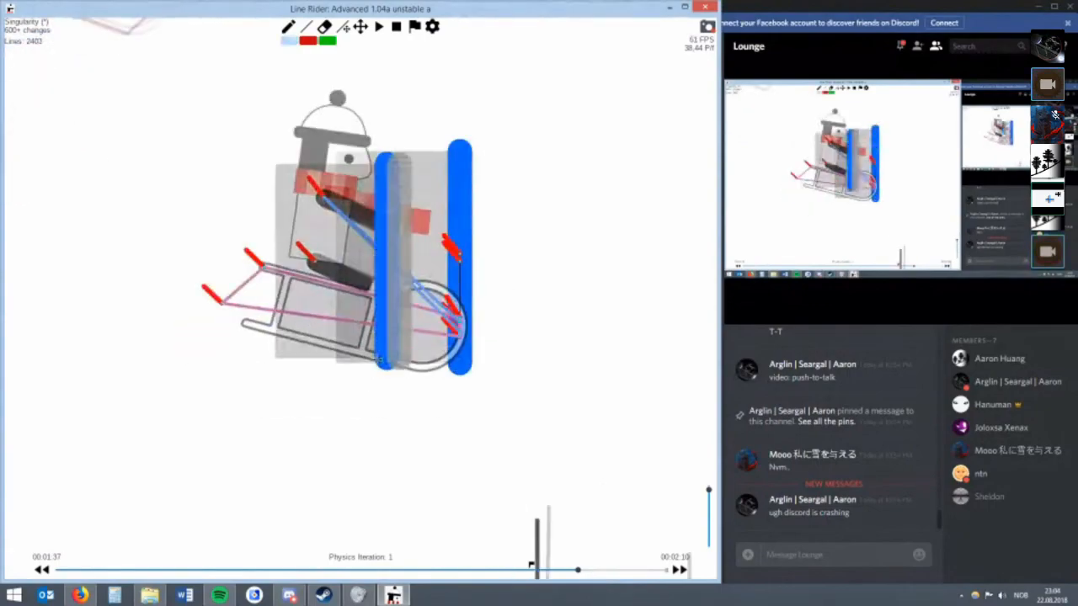
left_click_drag(294, 179, 294, 376)
key("r")
Draw two blue horizontal lines across the three vertical lines, a long lower one and a shorter upper one.
key("w")
left_click_drag(527, 339, 161, 340)
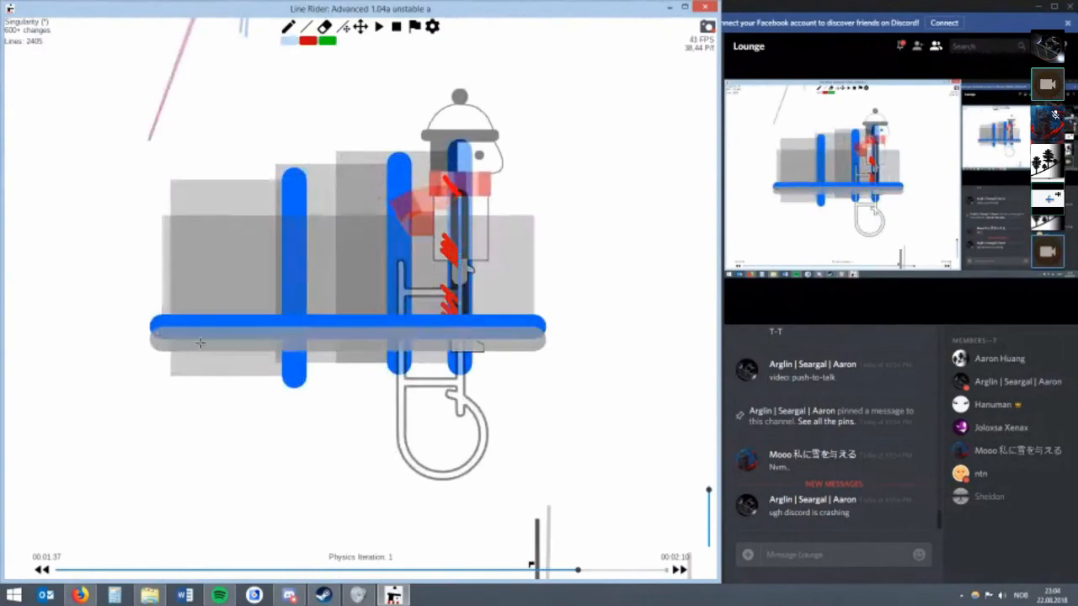
left_click_drag(514, 288, 235, 288)
scroll(497, 290, "down", 3)
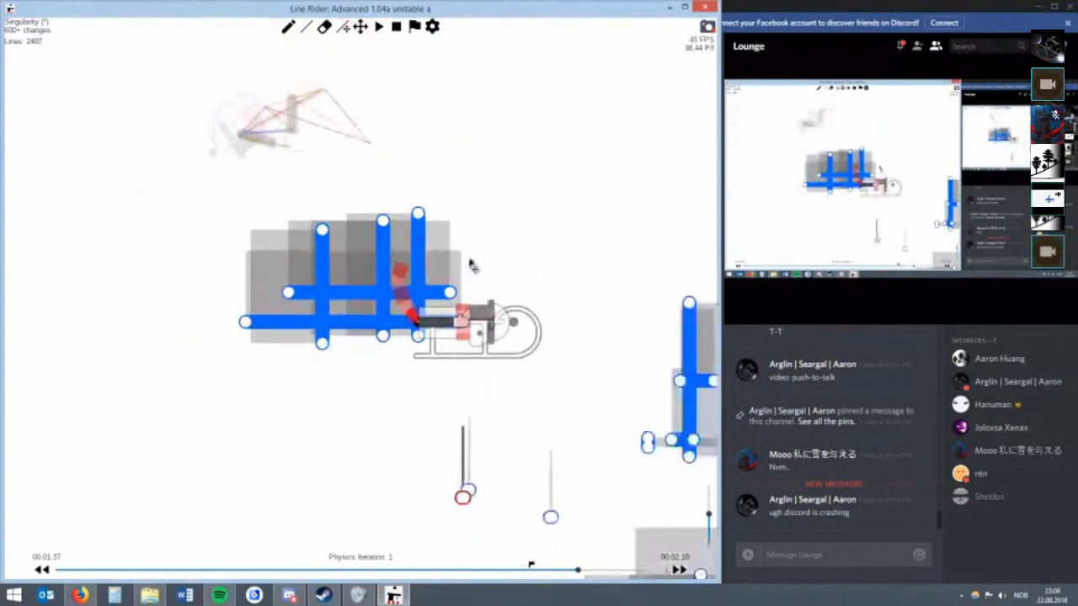
Step forward to the momentum tick at 00:01:38 and examine the rider's pose above the grid of lines.
left_click(364, 27)
left_click_drag(466, 225, 469, 298)
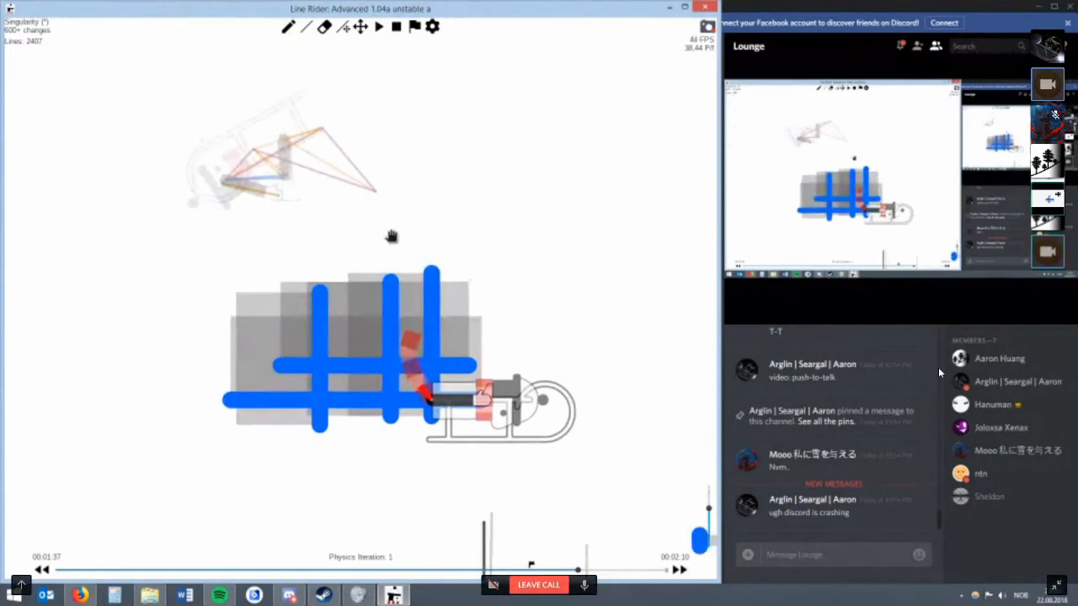
scroll(378, 206, "down", 1)
key("alt+Right")
key("alt+Right")
key("alt+Right")
key("alt+Right")
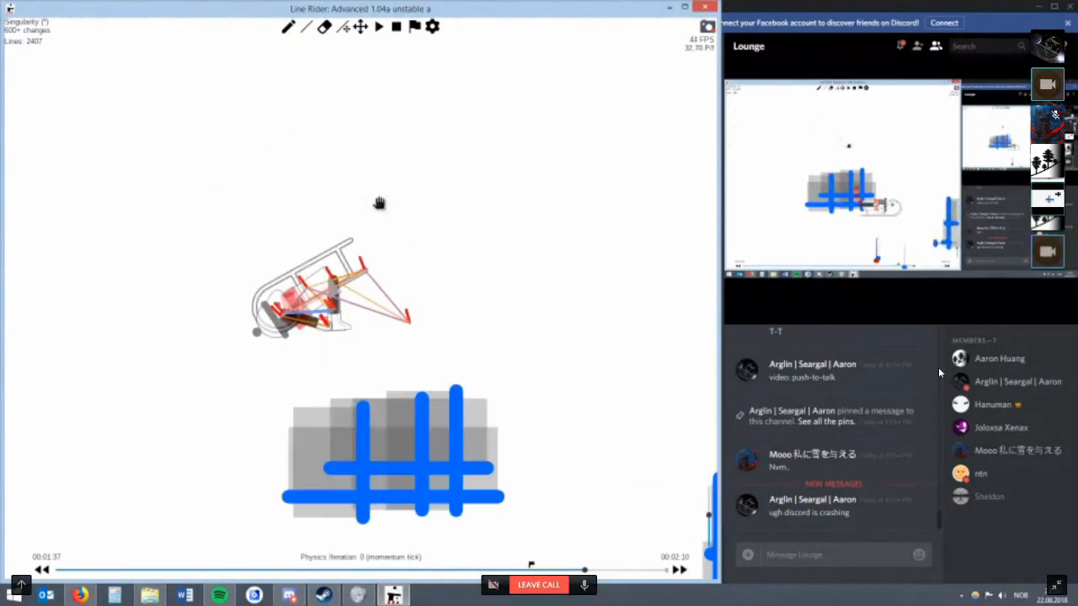
left_click_drag(302, 245, 302, 173)
scroll(361, 207, "up", 3)
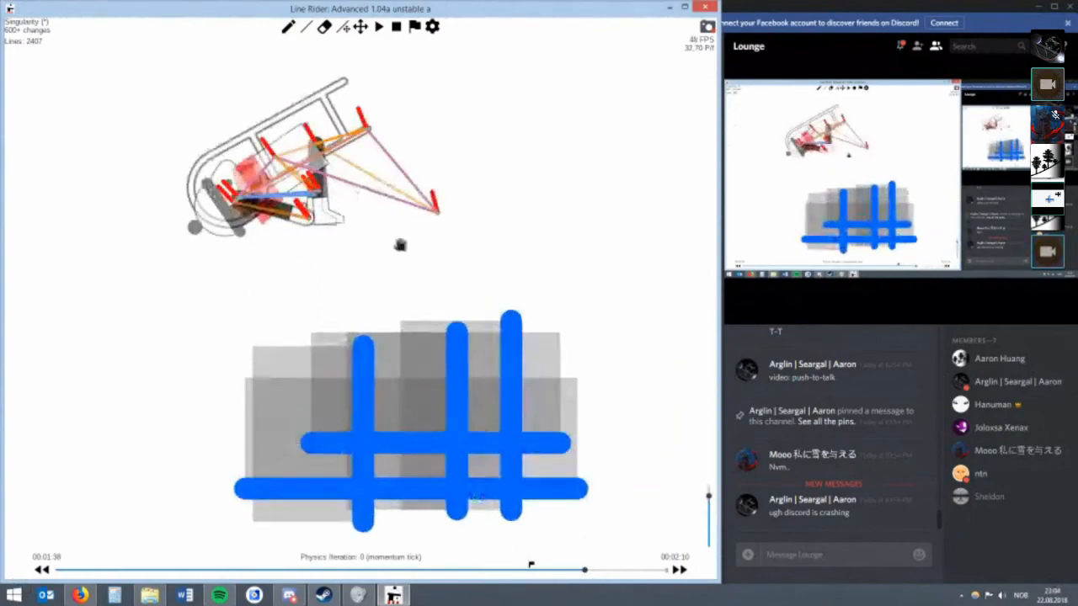
left_click_drag(497, 412, 406, 320)
scroll(406, 320, "down", 1)
Test multiline counts from 43 to 151 on the red line and apply a slightly adjusted count.
key("r")
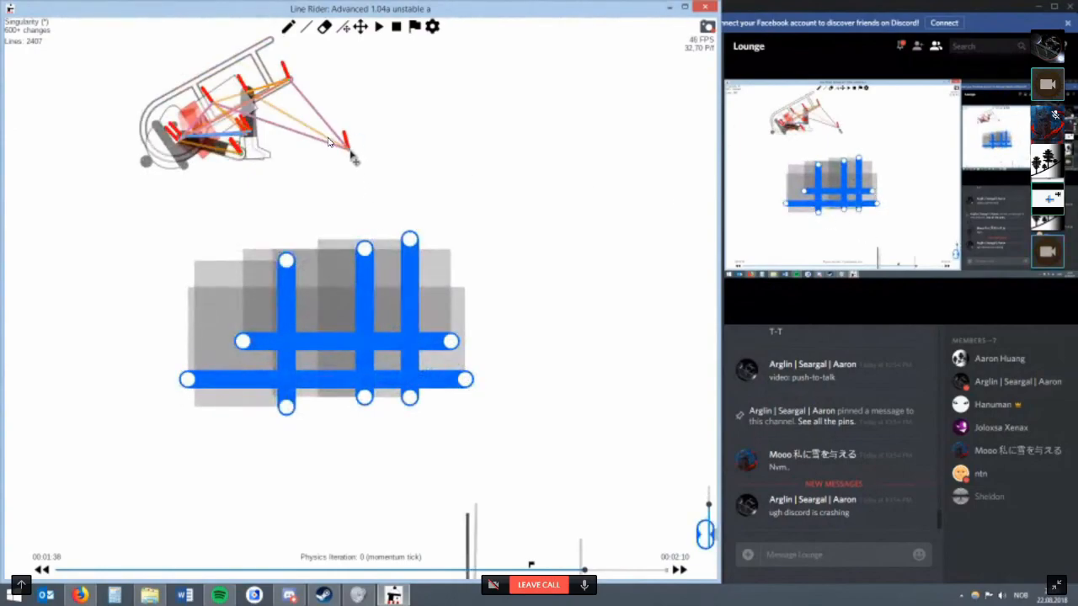
scroll(329, 142, "down", 2)
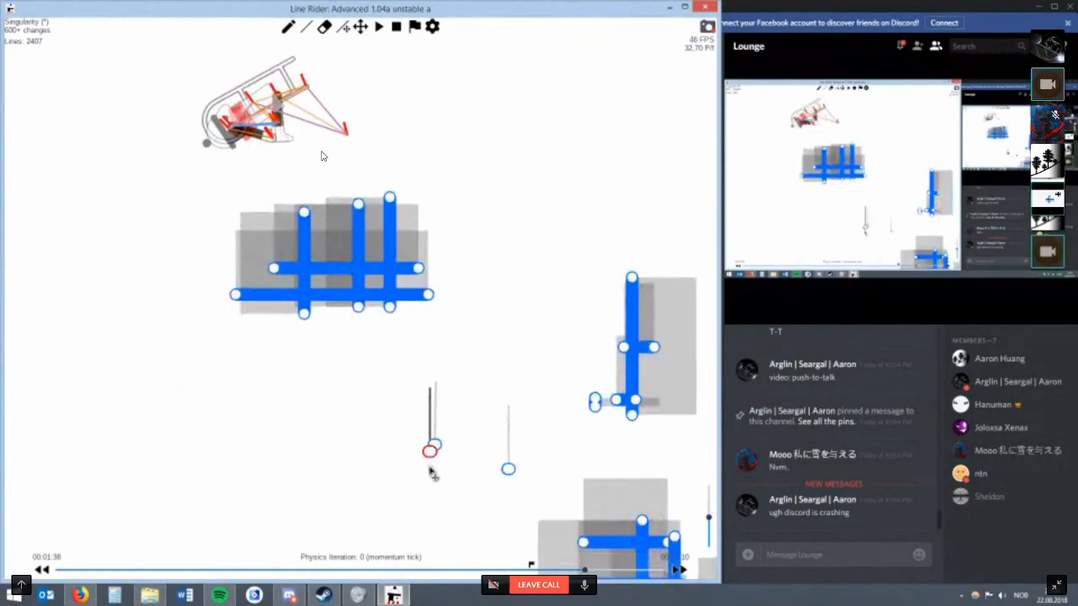
right_click(431, 455)
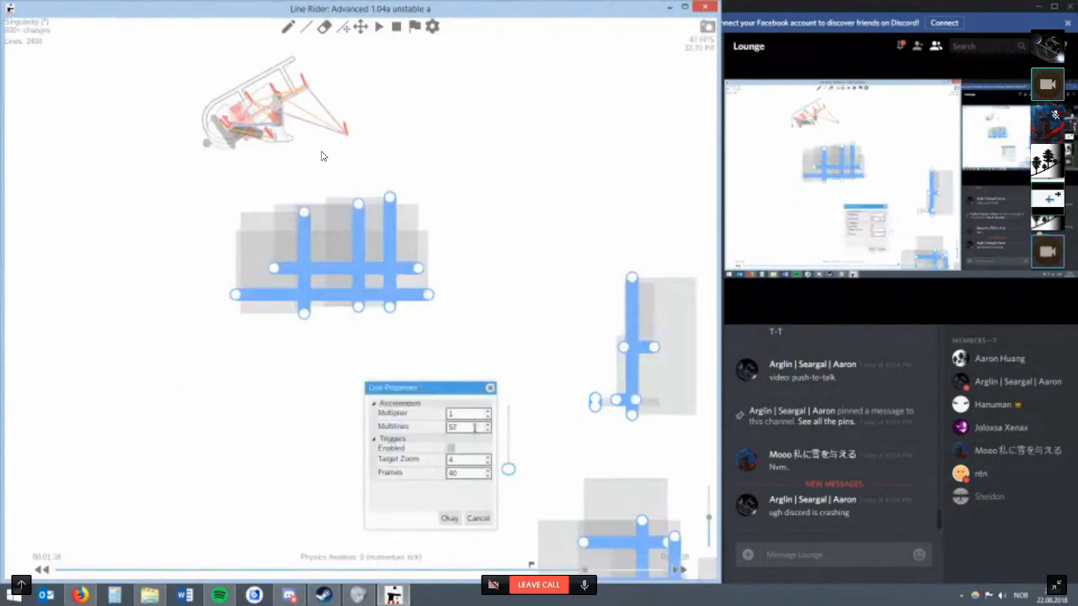
key("BackSpace")
type("43")
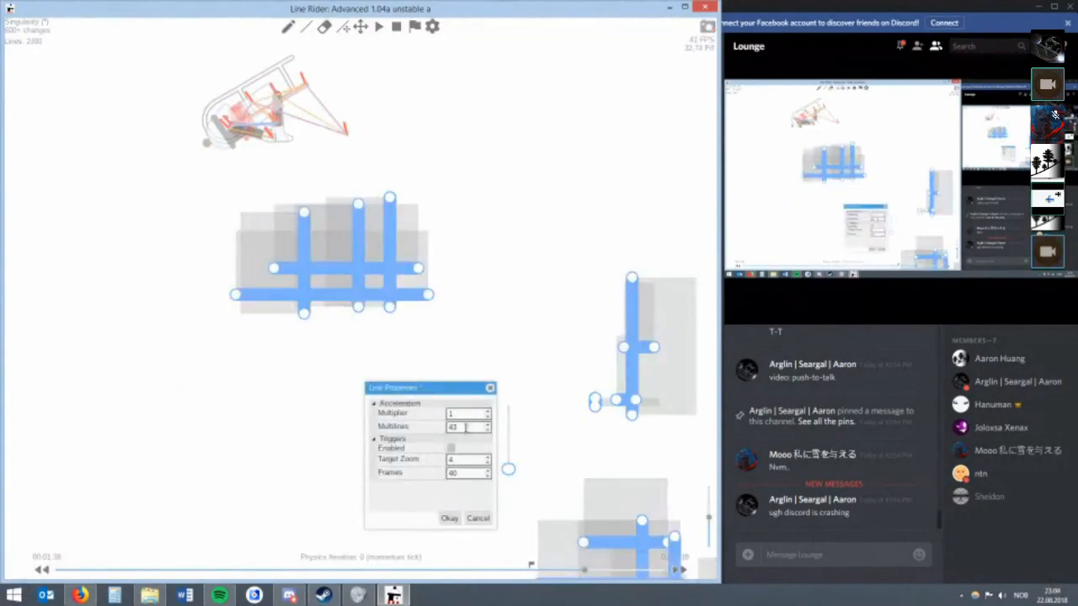
scroll(466, 427, "down", 20)
scroll(466, 427, "up", 14)
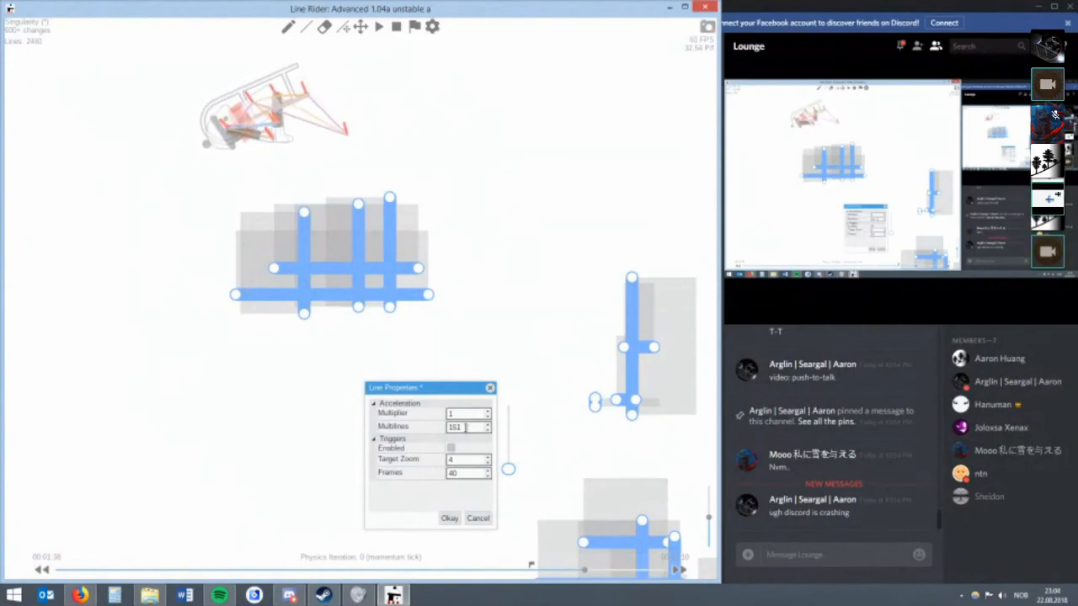
scroll(465, 426, "down", 6)
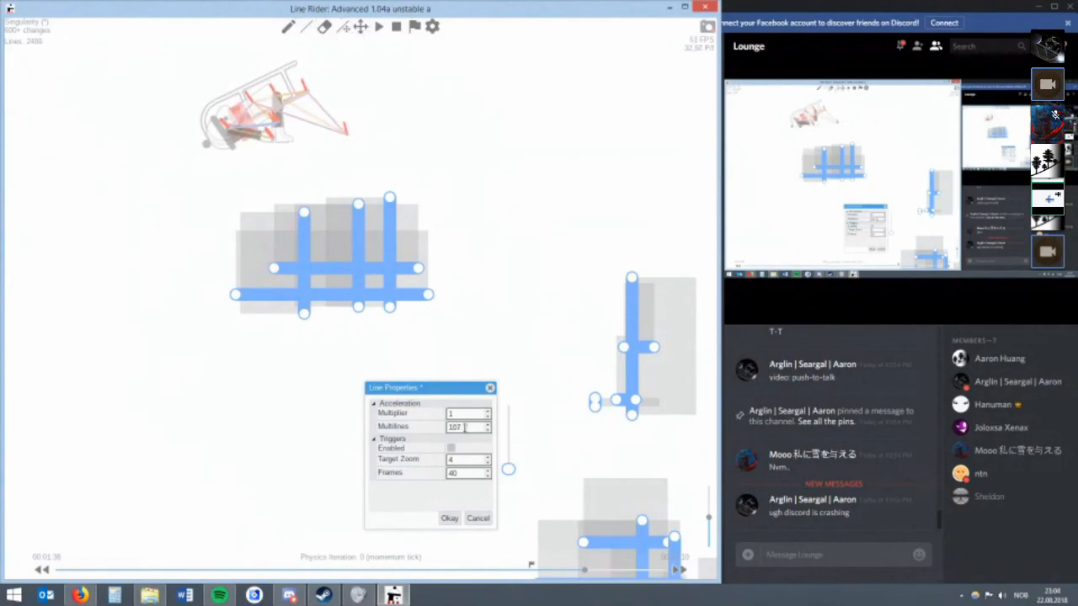
left_click(448, 518)
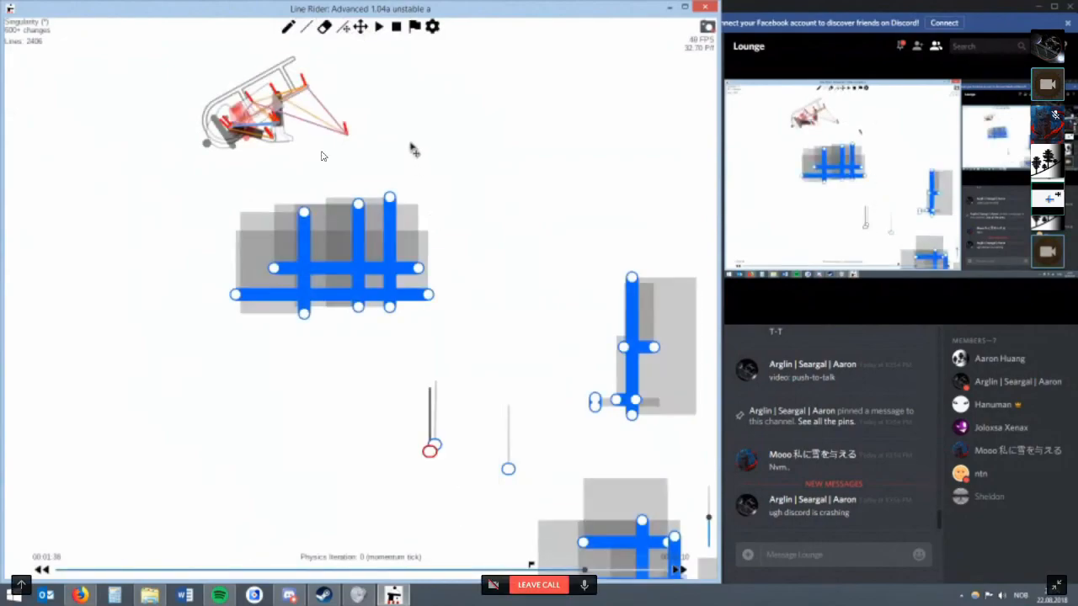
scroll(322, 155, "up", 3)
scroll(320, 156, "up", 3)
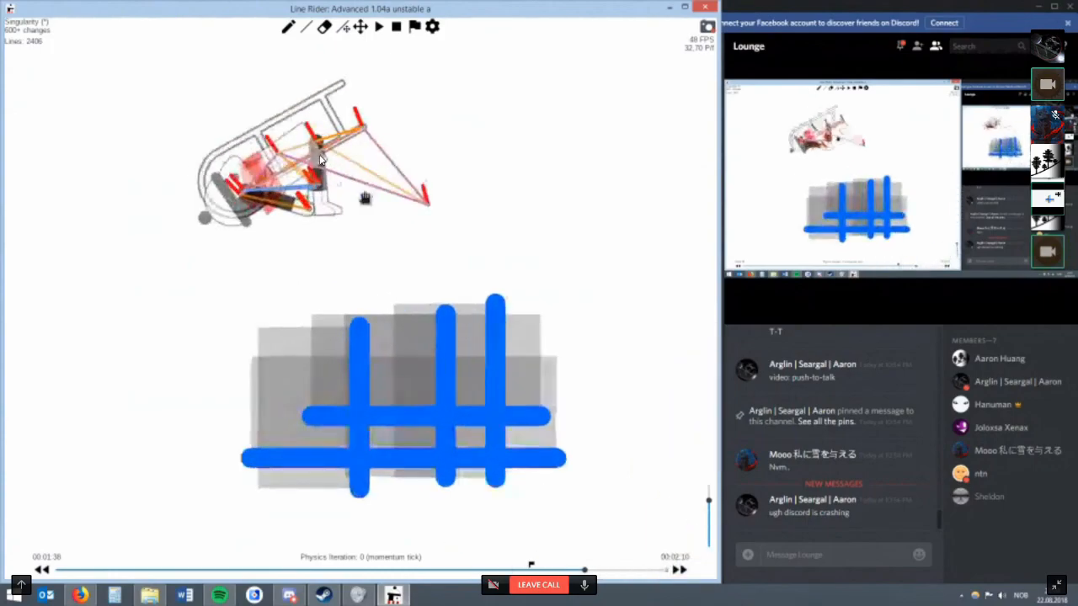
Review the rider at 00:01:37 and draw a short blue line below the grid's rearmost vertical at the 00:01:38 momentum tick.
key("Left")
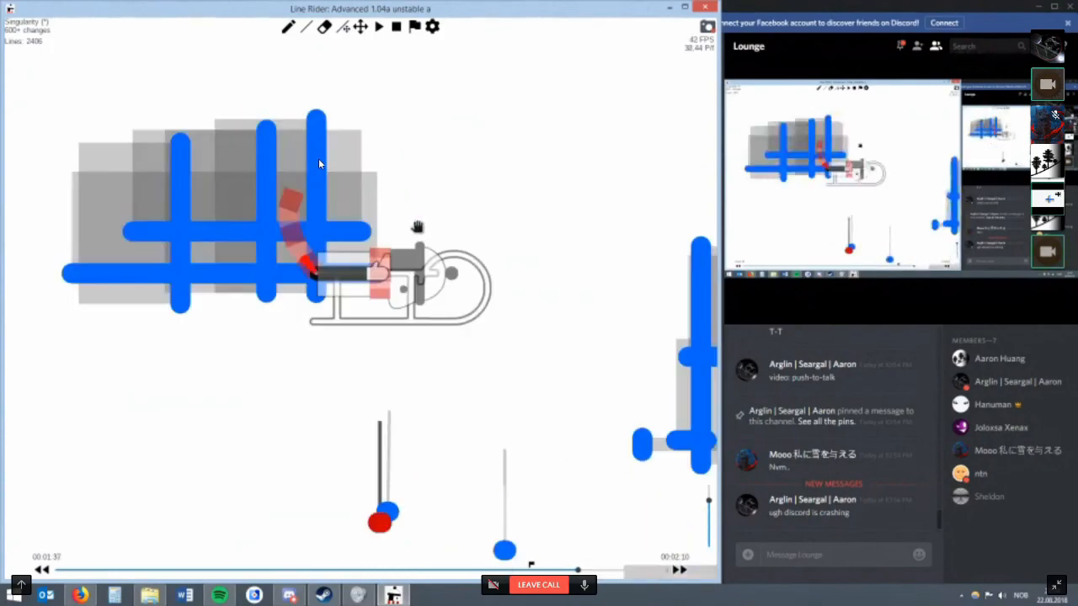
left_click_drag(391, 260, 340, 301)
key("y")
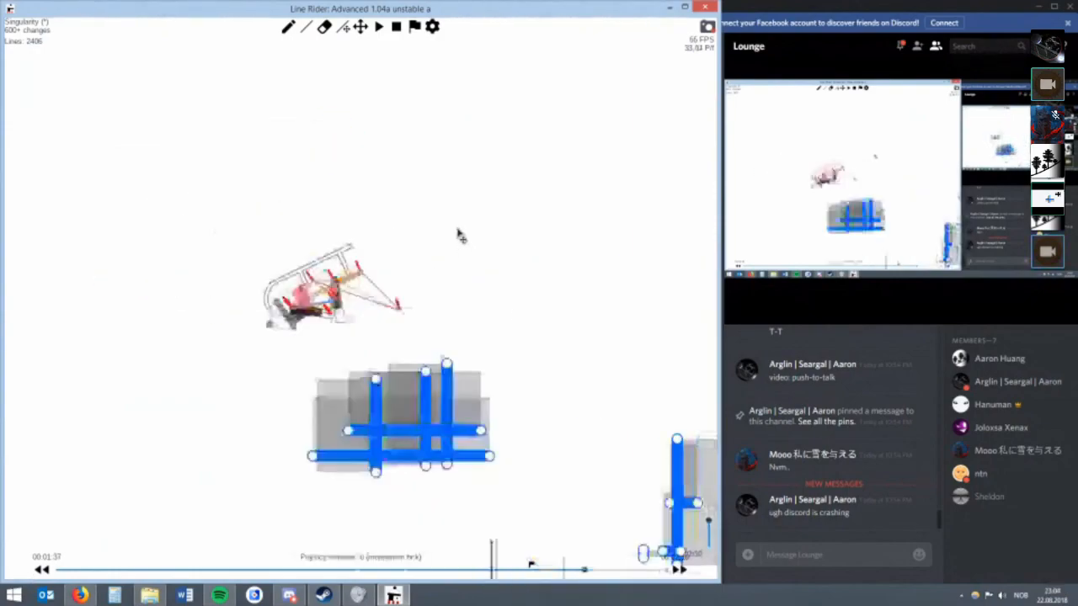
scroll(418, 217, "up", 3)
left_click(360, 27)
left_click_drag(580, 485, 487, 263)
scroll(486, 263, "up", 2)
key("q")
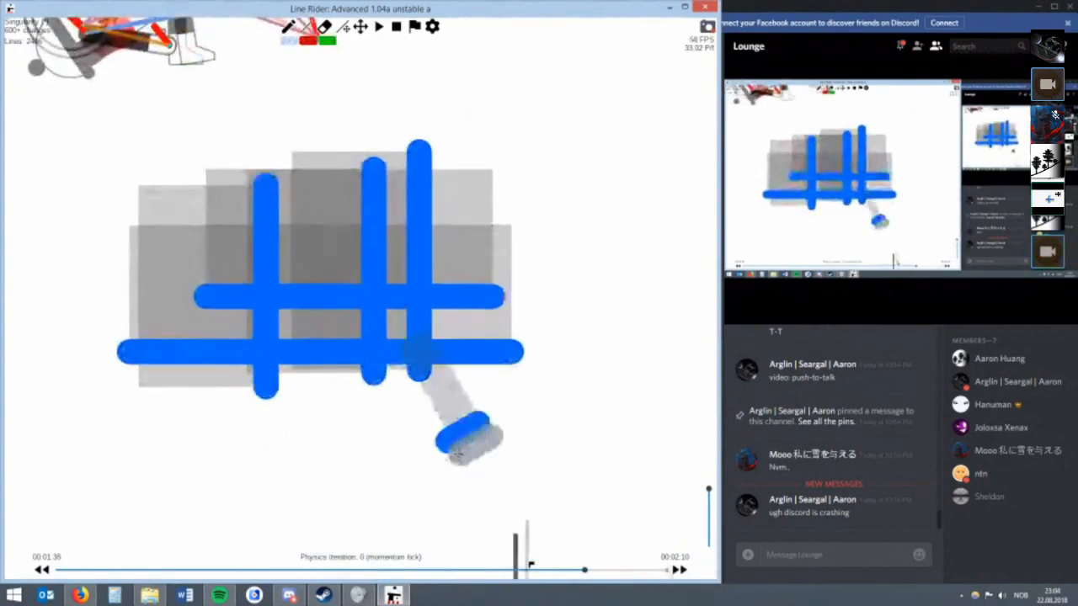
Reposition the short blue line beside the rider's foot at 00:01:37, making it about 2.54 long.
key("u")
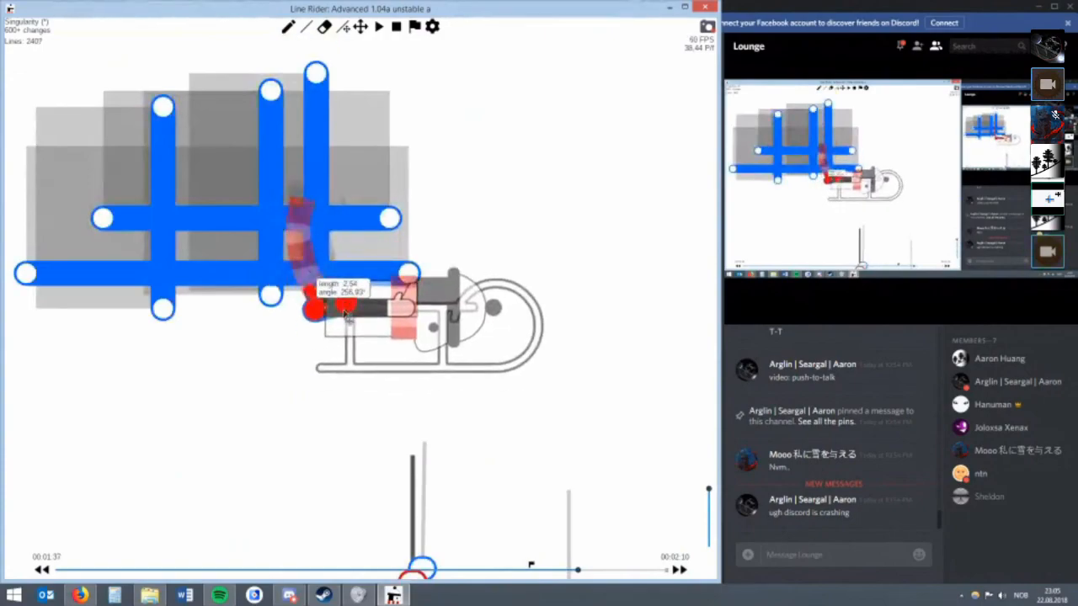
scroll(371, 272, "down", 2)
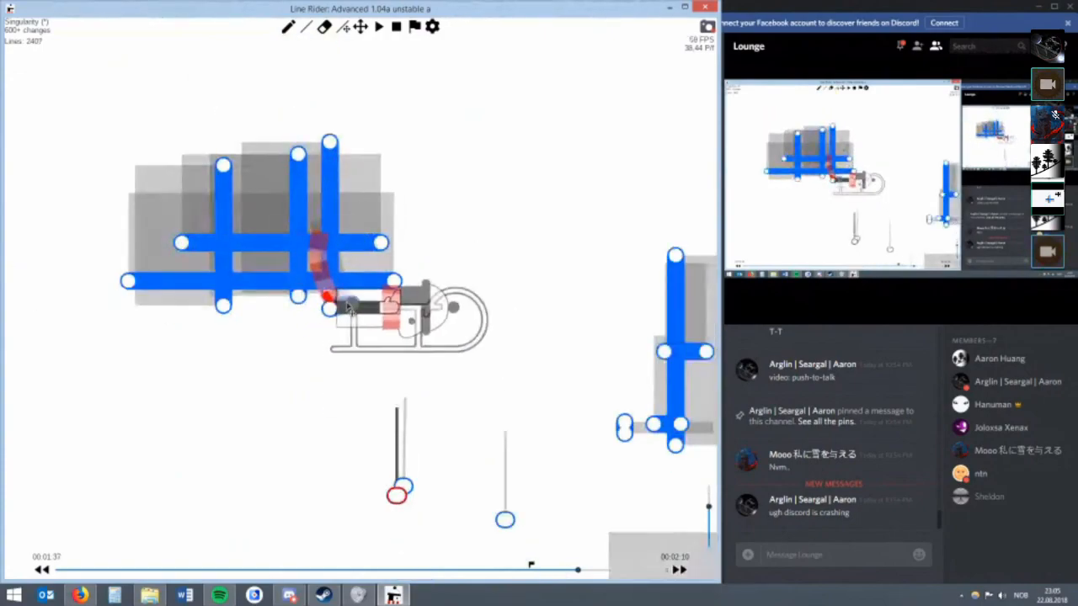
key("q")
scroll(295, 263, "up", 2)
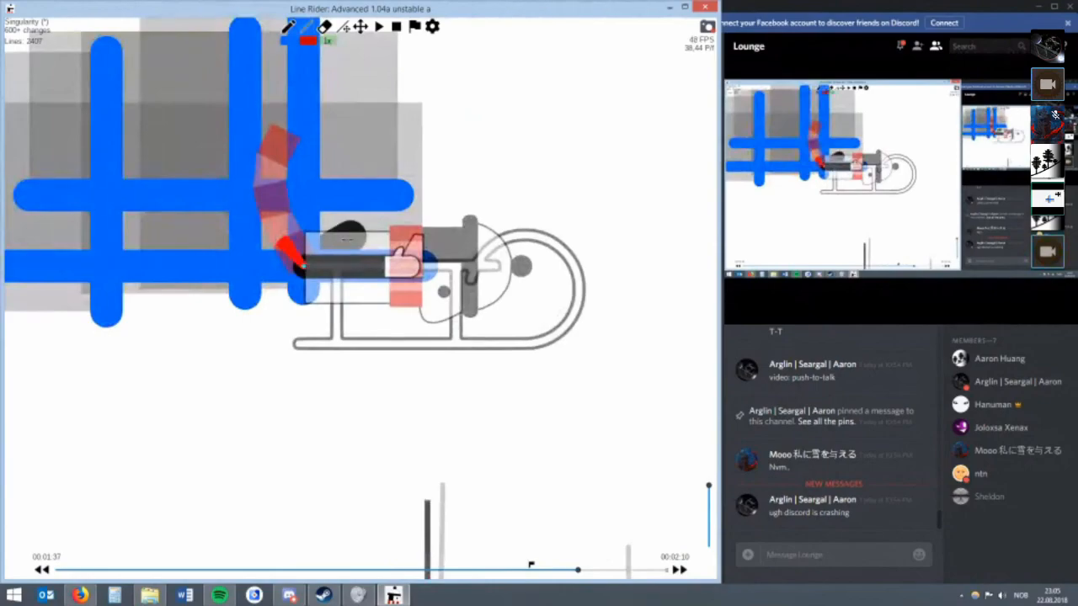
scroll(358, 294, "down", 3)
key("r")
mouse_move(360, 342)
left_mouse_down()
mouse_move(378, 337)
mouse_move(340, 336)
mouse_move(334, 320)
mouse_move(349, 317)
left_mouse_up()
Return to the 00:01:38 momentum tick and fine-tune the short blue line's position and angle below the grid.
scroll(383, 327, "down", 1)
key("alt+Right")
key("q")
key("BackSpace")
scroll(346, 292, "up", 2)
key("r")
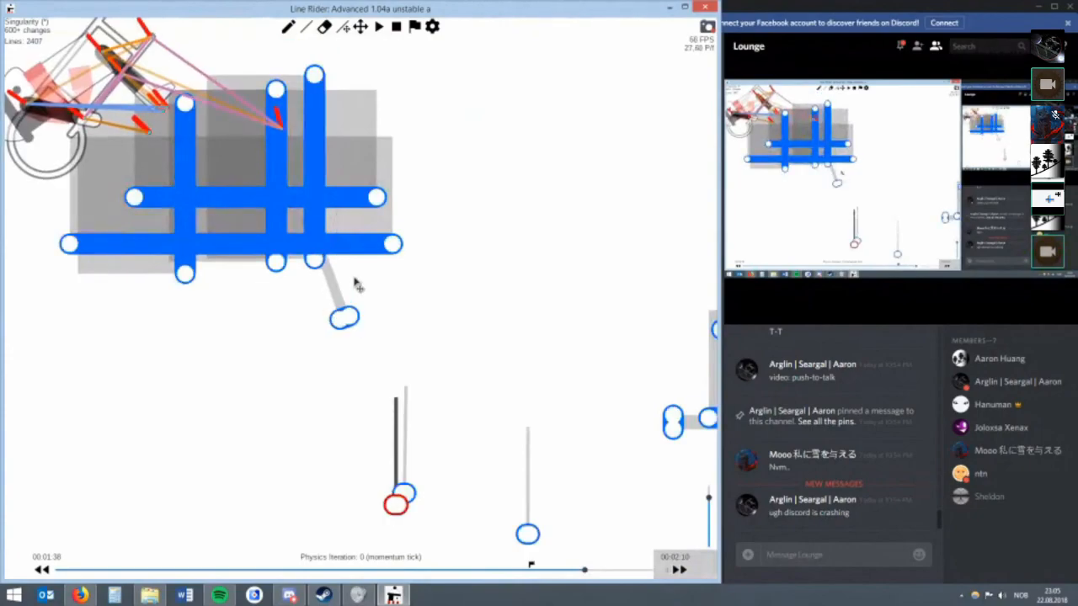
scroll(359, 295, "up", 3)
key("q")
left_click_drag(379, 418, 345, 346)
key("r")
scroll(385, 325, "down", 2)
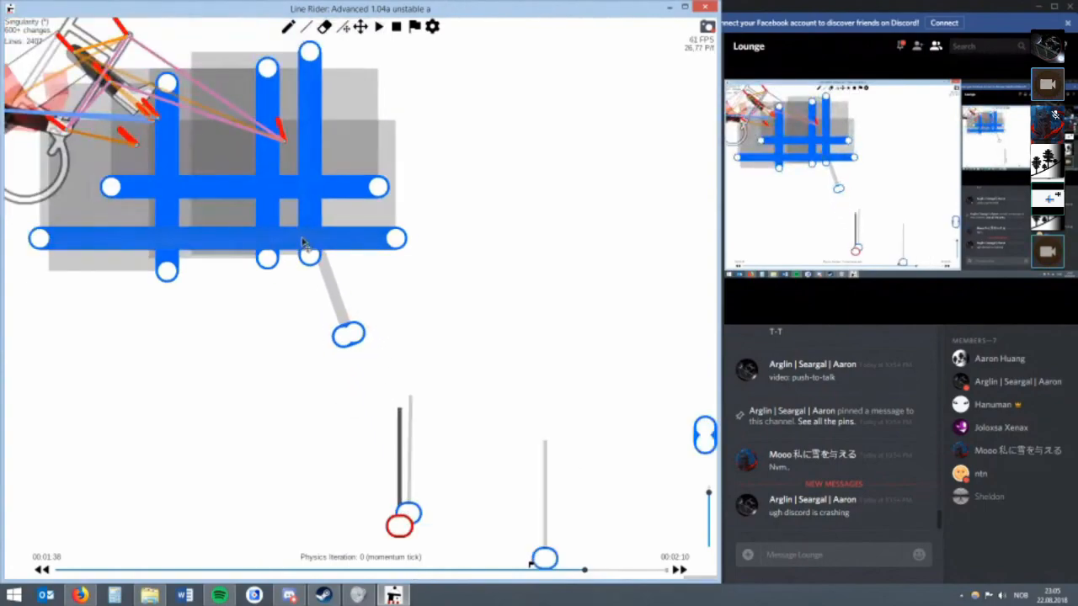
Draw two more short blue lines continuing down from the first, the second of them about 3.66 long.
scroll(372, 326, "down", 2)
key("q")
left_click_drag(374, 342, 410, 320)
key("r")
key("q")
key("r")
left_click_drag(410, 321, 409, 371)
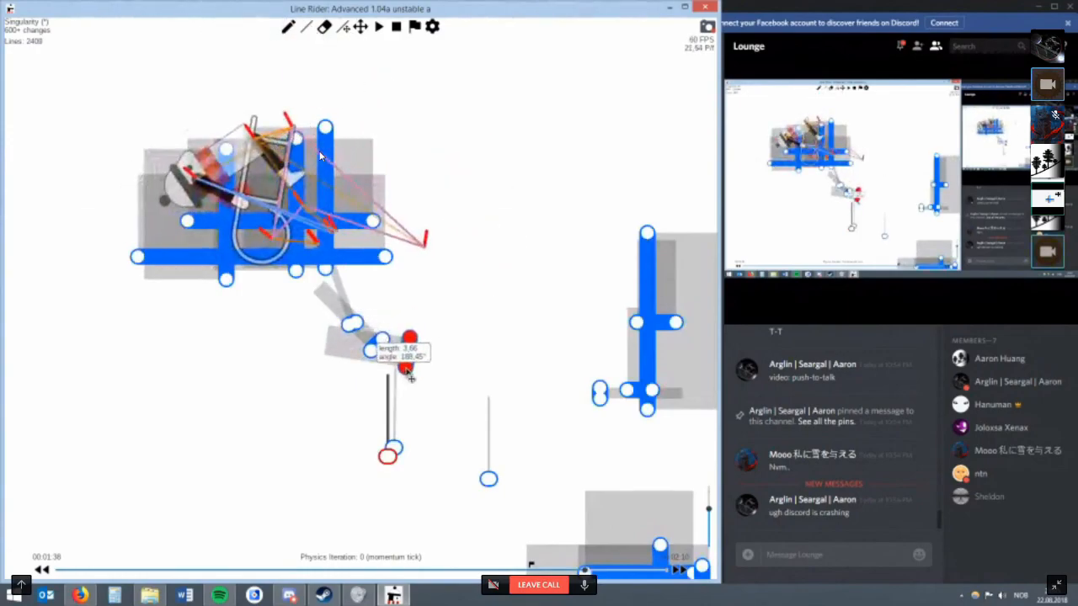
Extend the chain with two more slanted blue lines, each longer than the one before.
key("q")
mouse_move(439, 331)
left_mouse_down()
mouse_move(448, 366)
mouse_move(464, 362)
left_mouse_up()
key("r")
key("q")
key("r")
mouse_move(477, 281)
left_mouse_down()
mouse_move(521, 325)
mouse_move(505, 324)
mouse_move(490, 355)
mouse_move(505, 360)
left_mouse_up()
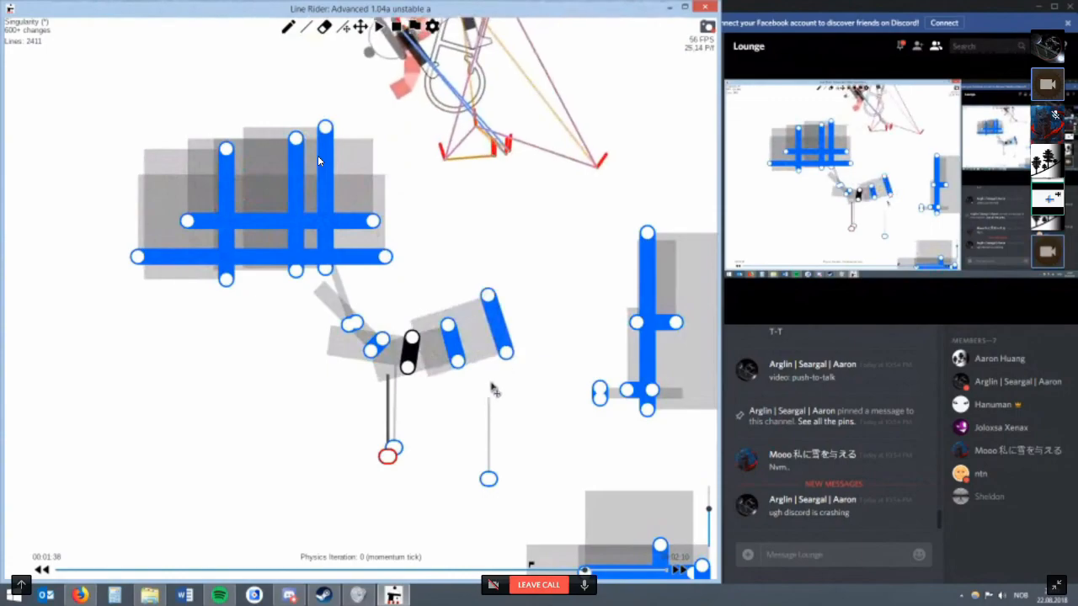
Erase the three outer chain lines and draw one slanted blue line about 10.8 long under the remaining short lines.
scroll(489, 358, "down", 3)
key("e")
left_click_drag(469, 315, 390, 338)
key("w")
left_click_drag(378, 369, 339, 333)
key("r")
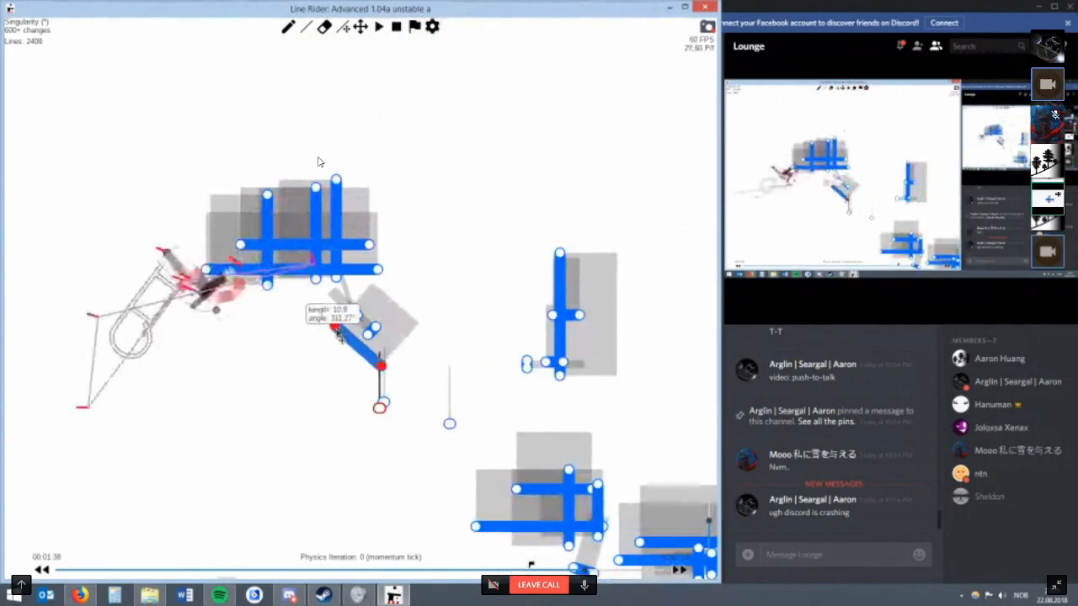
Try an additional blue line running back from the lower end of the long slanted line.
key("w")
left_click_drag(378, 381, 353, 373)
key("r")
mouse_move(353, 373)
left_mouse_down()
mouse_move(333, 367)
mouse_move(354, 379)
mouse_move(336, 378)
mouse_move(345, 396)
mouse_move(346, 374)
left_mouse_up()
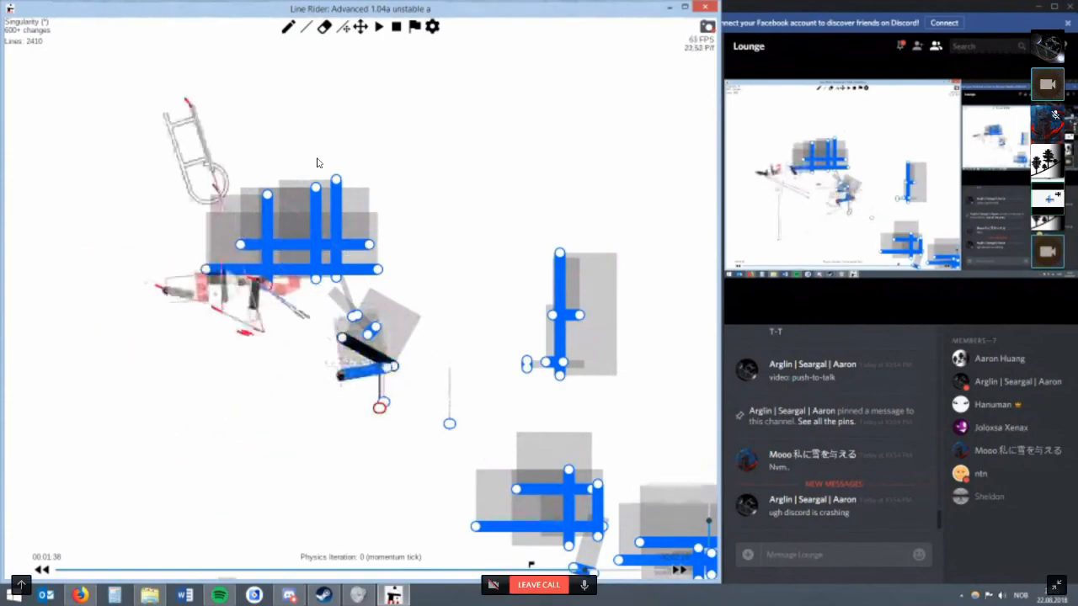
key("w")
key("BackSpace")
Try an upward-angled blue line at the long slanted line's lower end, adjust its ends and delete it.
scroll(317, 158, "up", 3)
key("w")
key("ctrl+z")
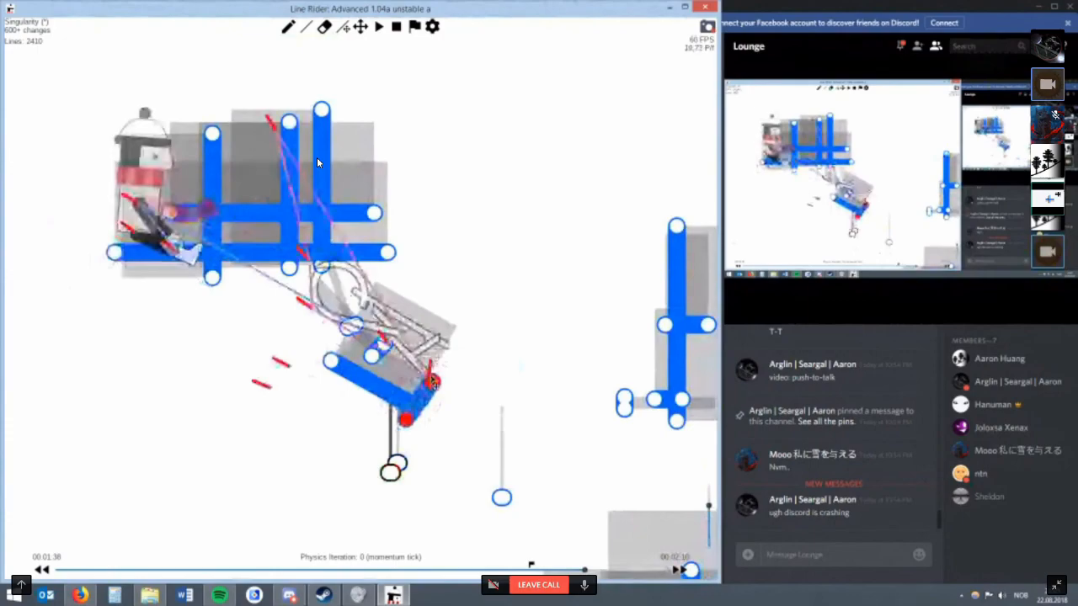
left_click_drag(442, 383, 417, 373)
key("BackSpace")
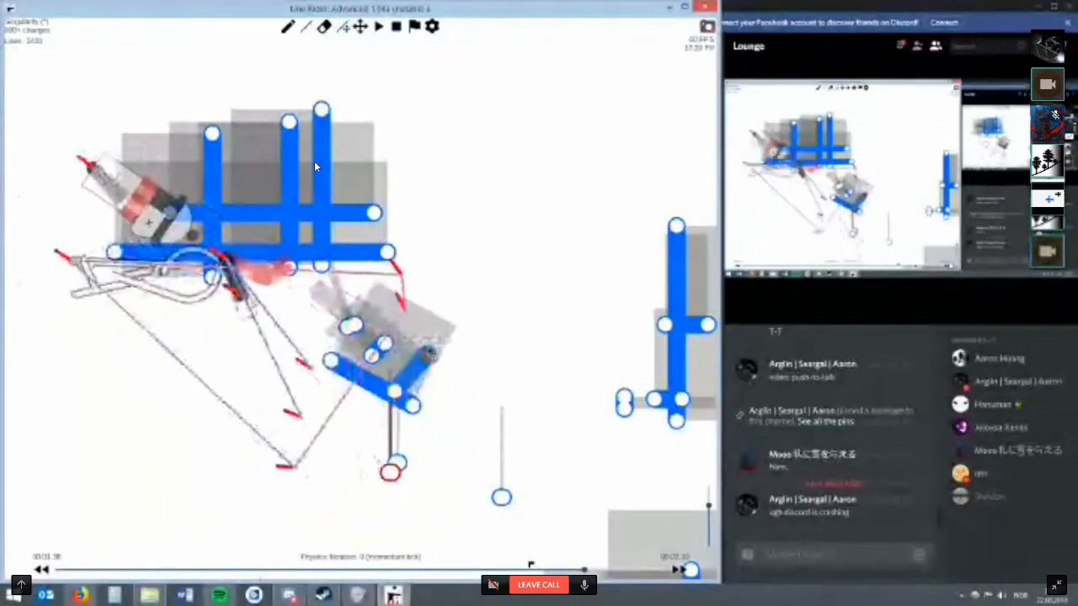
key("w")
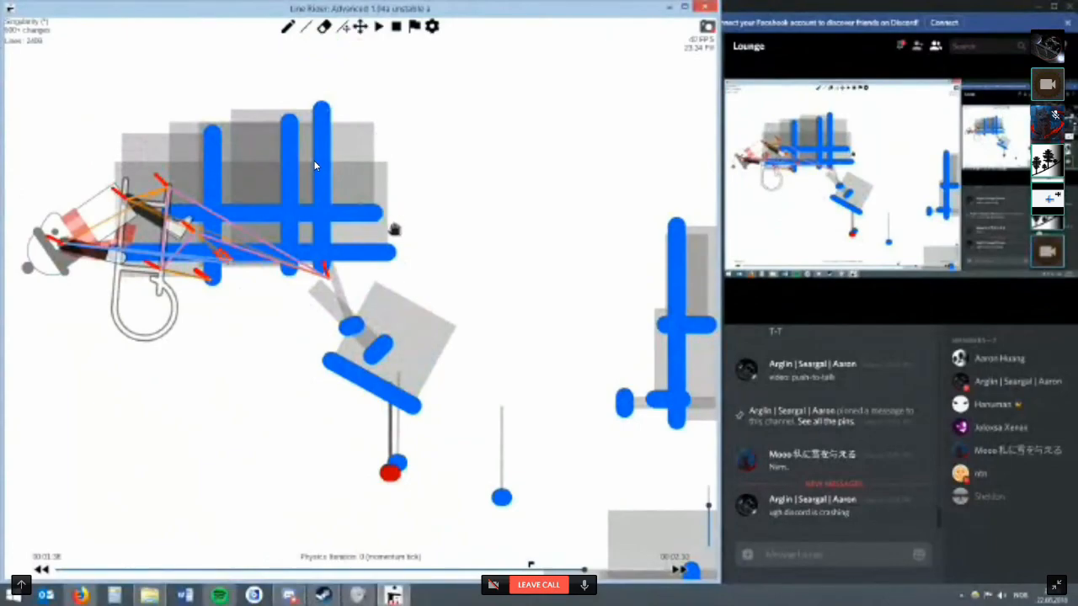
Try a slanted blue line above the rider and the grid, then erase it.
left_click_drag(394, 229, 453, 233)
scroll(474, 203, "down", 1)
left_click_drag(464, 181, 496, 265)
key("r")
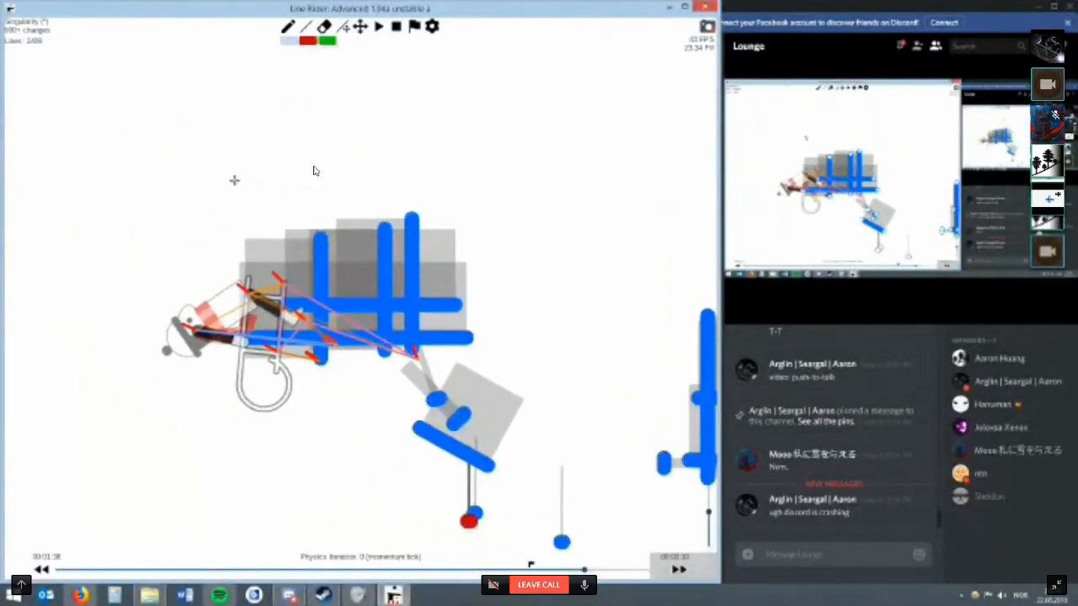
key("w")
left_click_drag(216, 192, 259, 148)
key("r")
key("w")
key("r")
mouse_move(112, 52)
left_mouse_down()
mouse_move(130, 122)
mouse_move(120, 52)
left_mouse_up()
mouse_move(134, 120)
left_mouse_down()
mouse_move(151, 100)
mouse_move(198, 124)
left_mouse_up()
key("e")
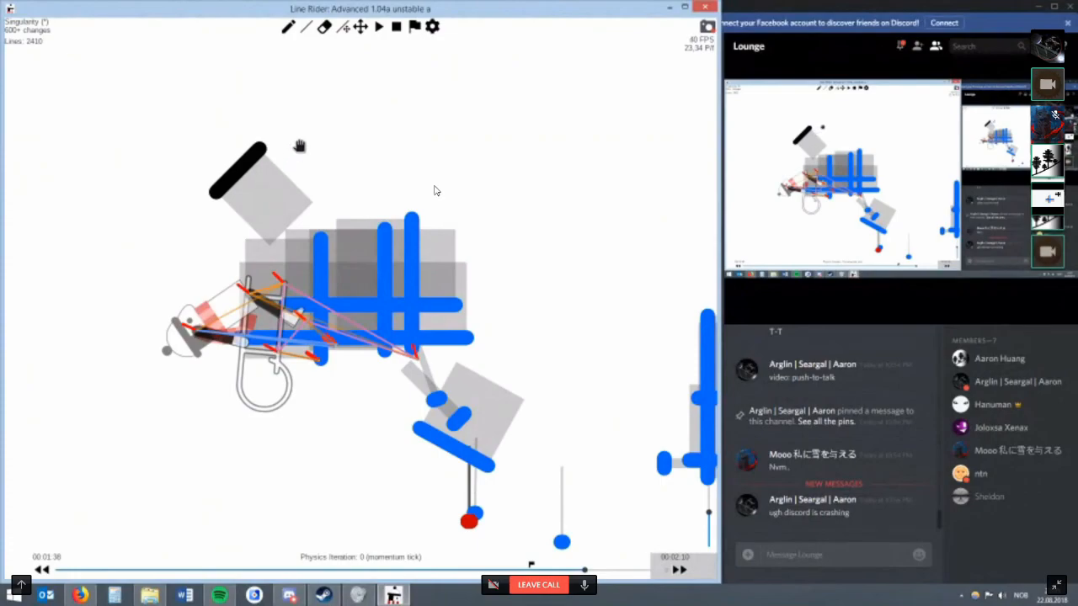
left_click_drag(300, 146, 329, 148)
left_click(291, 149)
Try a rising blue line across the short lines below the grid, adjusting its upper end.
left_click(361, 28)
left_click_drag(512, 412, 450, 327)
key("r")
mouse_move(469, 352)
left_mouse_down()
mouse_move(426, 383)
mouse_move(469, 356)
mouse_move(456, 337)
left_mouse_up()
key("BackSpace")
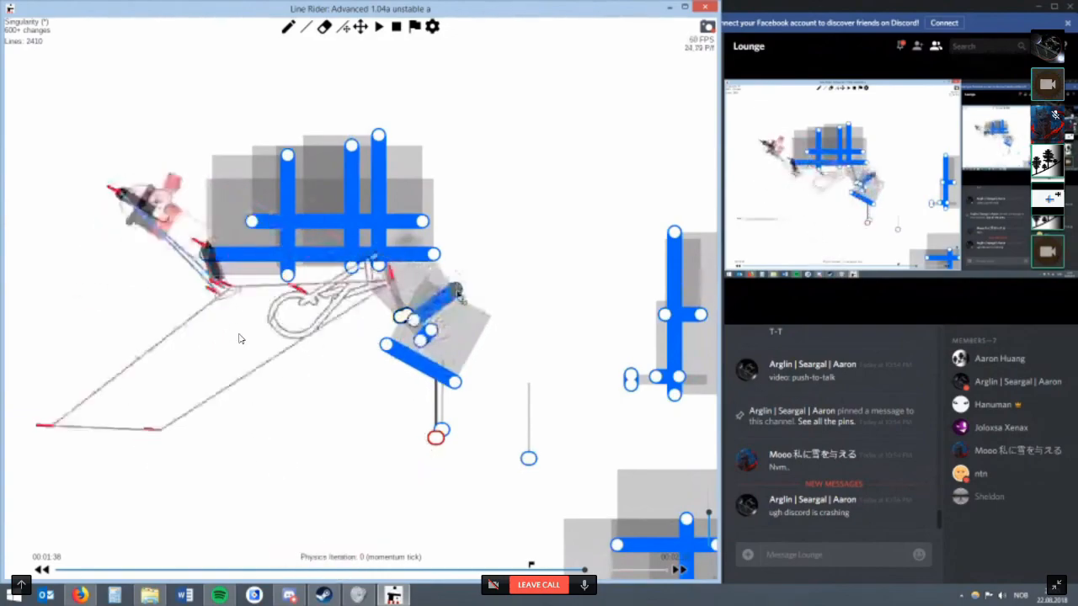
Remove the extra trial lines below the grid and lengthen the remaining short blue line upward.
left_click_drag(457, 384, 458, 377)
key("BackSpace")
key("e")
left_click(427, 338)
key("r")
mouse_move(408, 315)
left_mouse_down()
mouse_move(431, 305)
mouse_move(415, 279)
mouse_move(430, 290)
mouse_move(421, 282)
mouse_move(421, 303)
left_mouse_up()
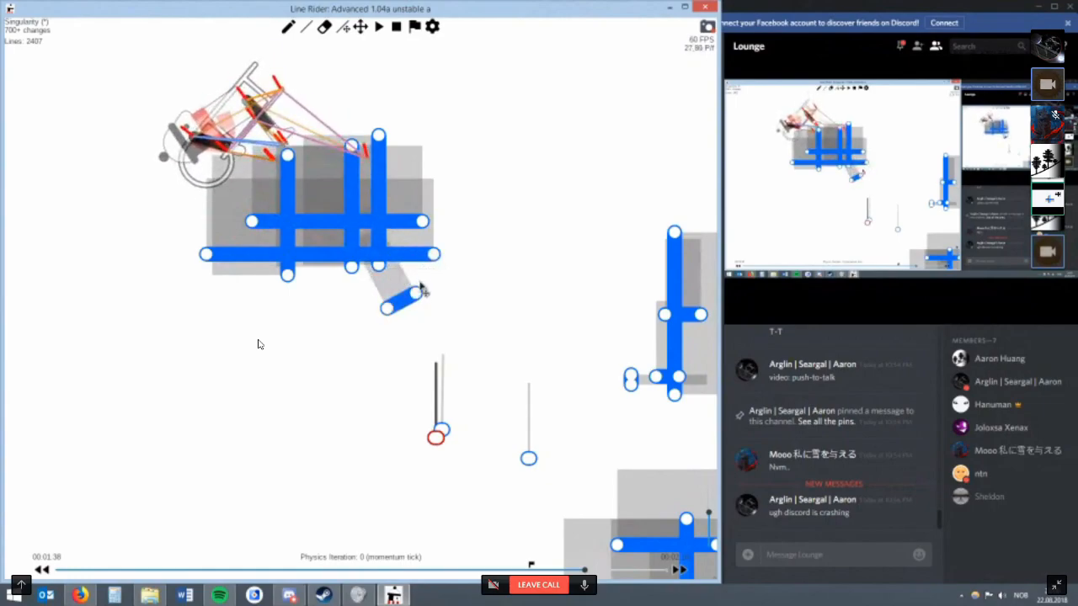
Step back to 00:01:37 and draw a second short blue line across the lower end of the one at the rider's foot.
key("q")
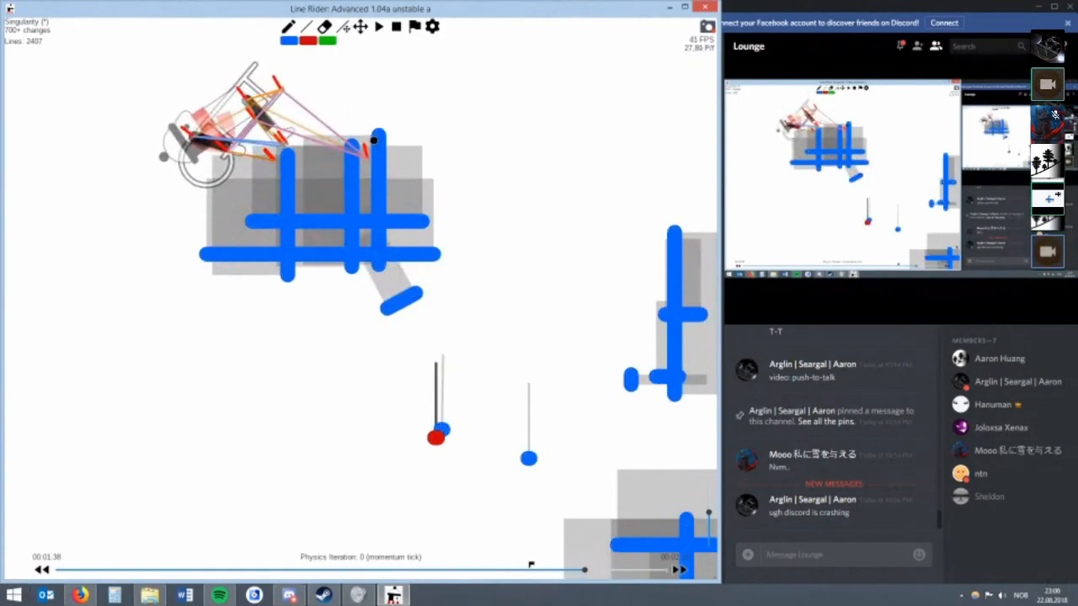
key("Left")
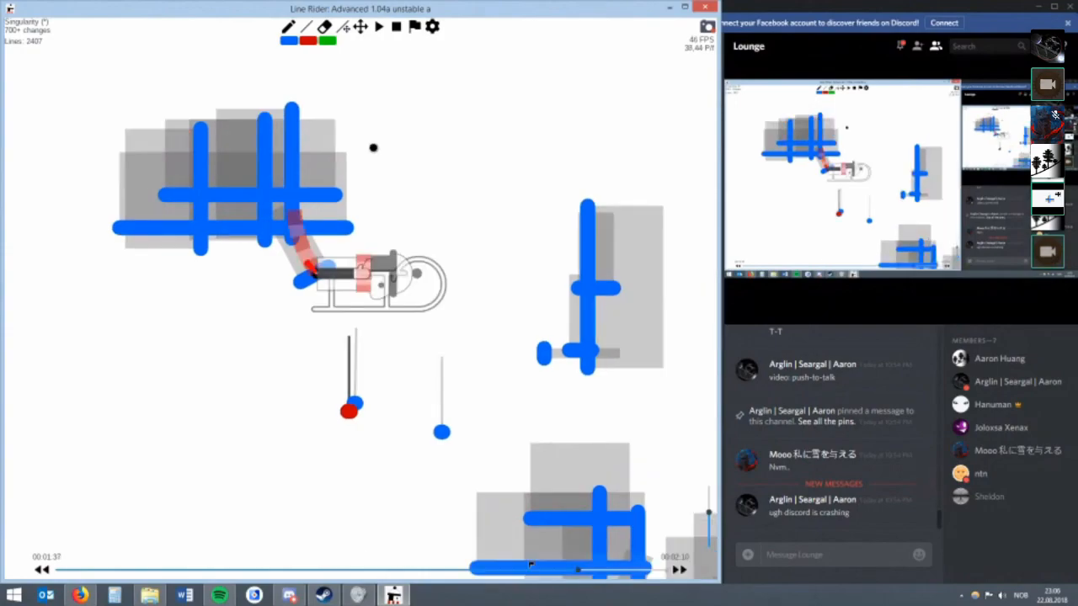
scroll(370, 138, "up", 3)
left_click(359, 27)
scroll(351, 47, "up", 3)
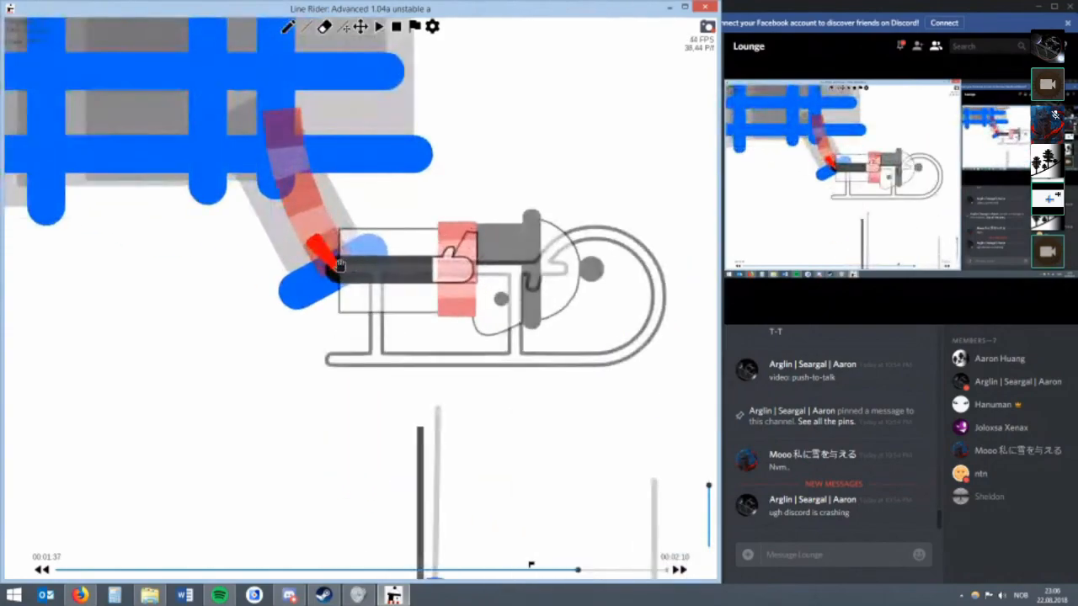
key("r")
mouse_move(357, 303)
left_mouse_down()
mouse_move(330, 324)
mouse_move(339, 337)
mouse_move(306, 295)
mouse_move(288, 336)
mouse_move(296, 325)
left_mouse_up()
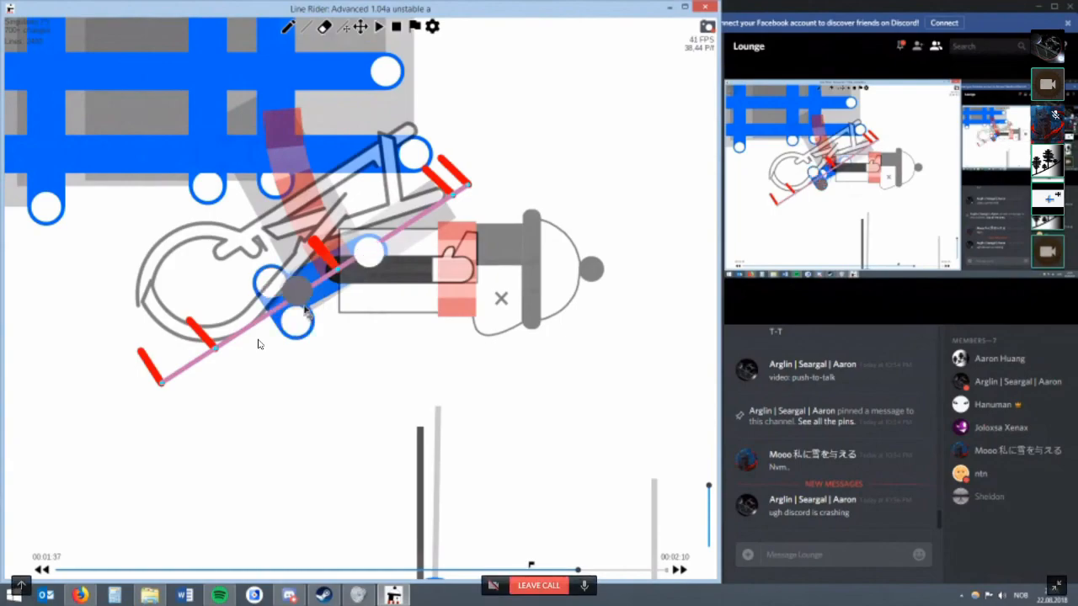
left_click_drag(260, 294, 231, 311)
Compare the neighbouring frame and adjust the endpoints of the two short blue lines near the rider's foot.
scroll(307, 306, "down", 2)
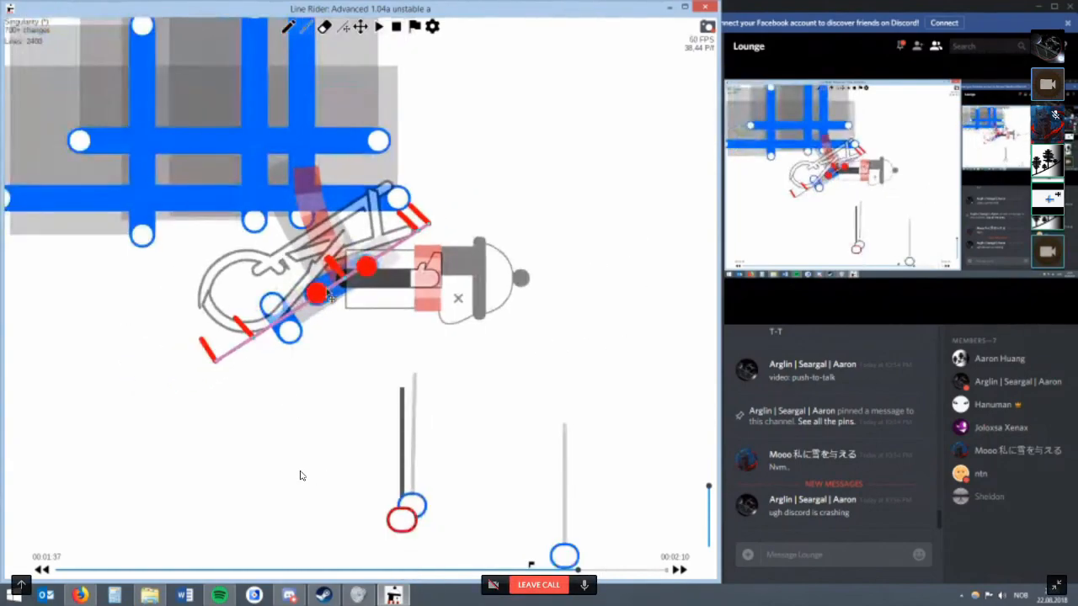
key("alt+Right")
key("alt+Left")
scroll(270, 266, "down", 2)
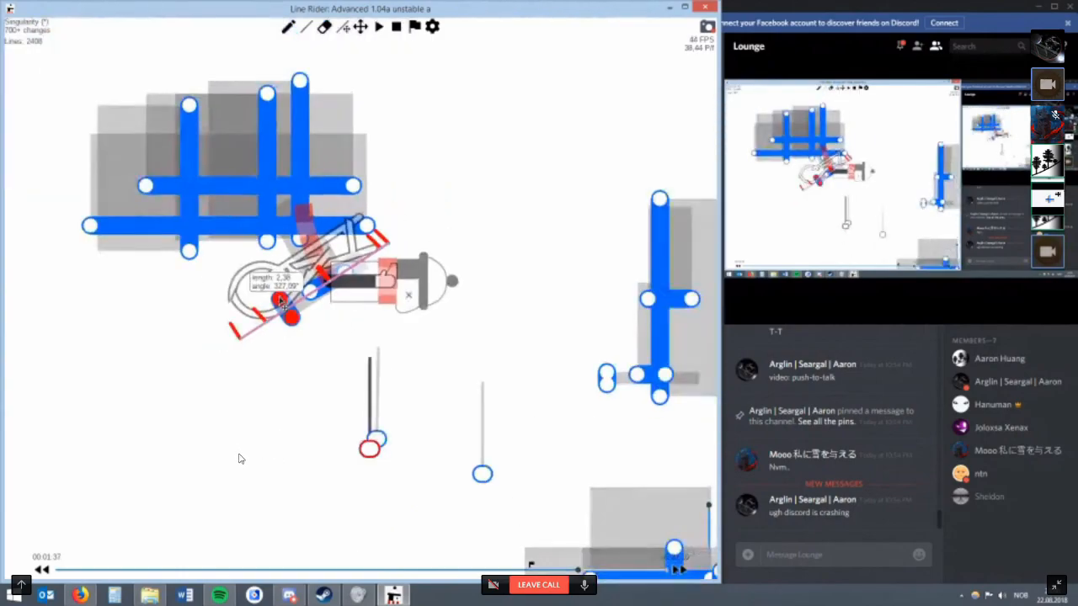
left_click_drag(314, 284, 363, 280)
Erase one of the short blue lines and advance to the 00:01:38 momentum tick to redraw it.
key("e")
left_click(358, 266)
key("w")
key("r")
key("alt+Right")
key("q")
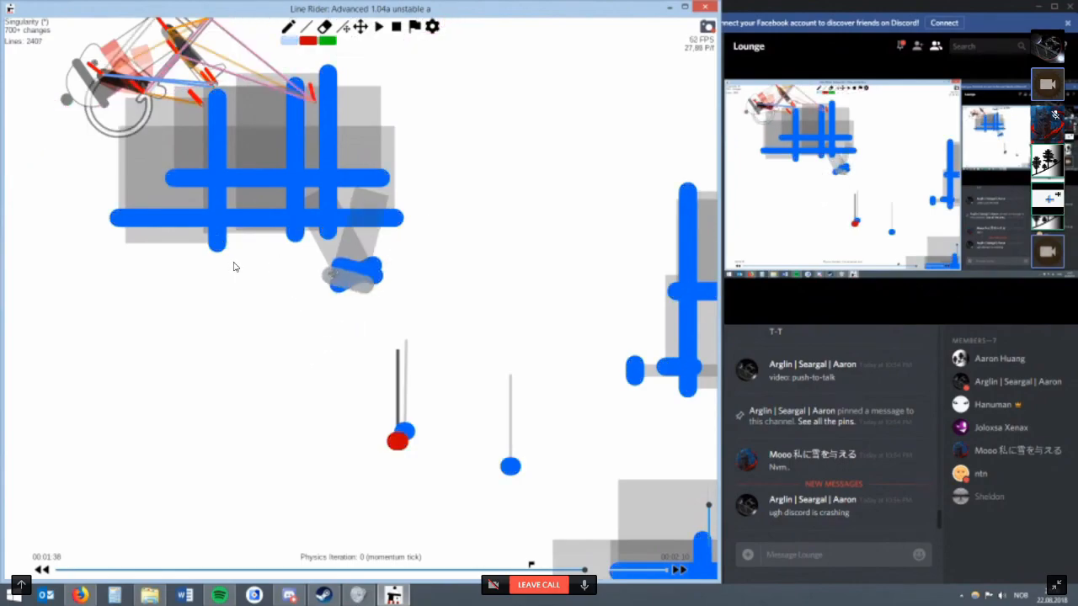
Undo the last line change and readjust the short blue line's end below the grid.
key("ctrl+z")
left_click_drag(359, 305, 318, 304)
key("r")
left_click_drag(319, 305, 320, 297)
scroll(321, 311, "down", 1)
Try one more short blue line below the grid, then erase all the short lines there.
key("q")
mouse_move(321, 342)
left_mouse_down()
mouse_move(286, 322)
mouse_move(300, 309)
mouse_move(295, 321)
mouse_move(321, 326)
mouse_move(314, 338)
mouse_move(314, 305)
mouse_move(315, 322)
mouse_move(317, 298)
mouse_move(317, 317)
mouse_move(334, 287)
left_mouse_up()
key("r")
key("e")
left_click(364, 30)
left_click_drag(333, 124, 345, 176)
left_click_drag(295, 86, 345, 162)
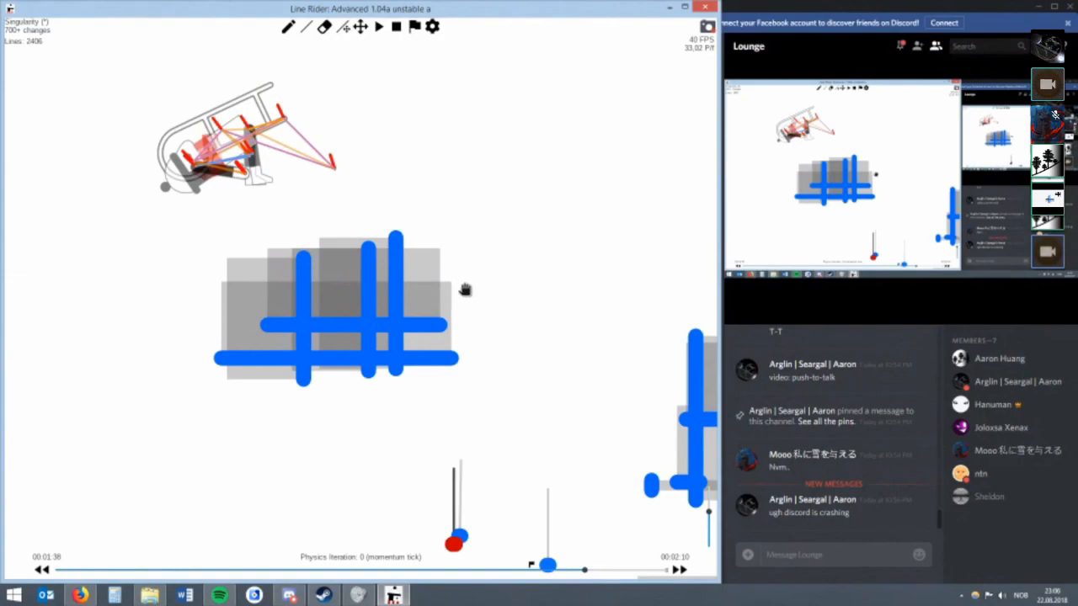
Erase the two horizontal blue lines of the grid, keeping the three verticals.
left_click_drag(456, 287, 436, 254)
key("e")
left_click(421, 289)
left_click(417, 313)
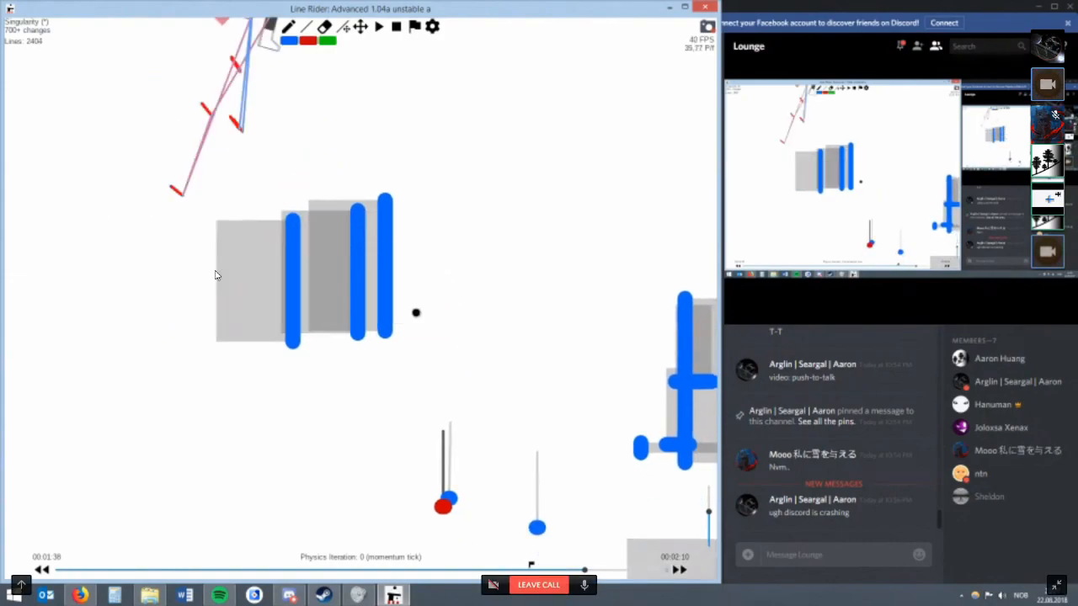
Place the start flag at 00:01:35 and step forward to the momentum tick at 00:01:37.
key("Left")
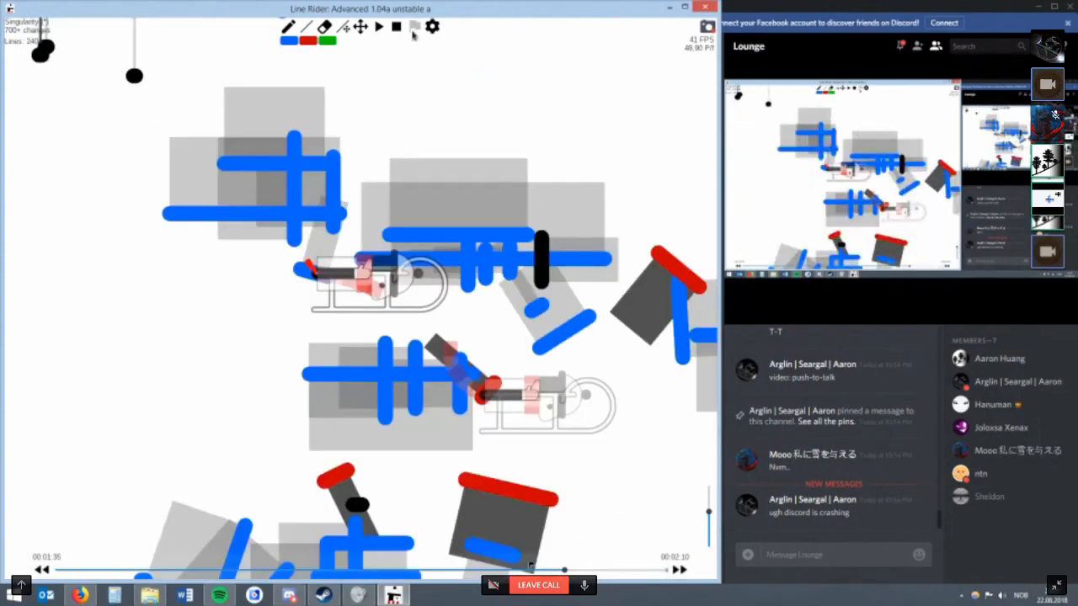
left_click(413, 34)
key("Right")
scroll(353, 113, "up", 2)
key("Right")
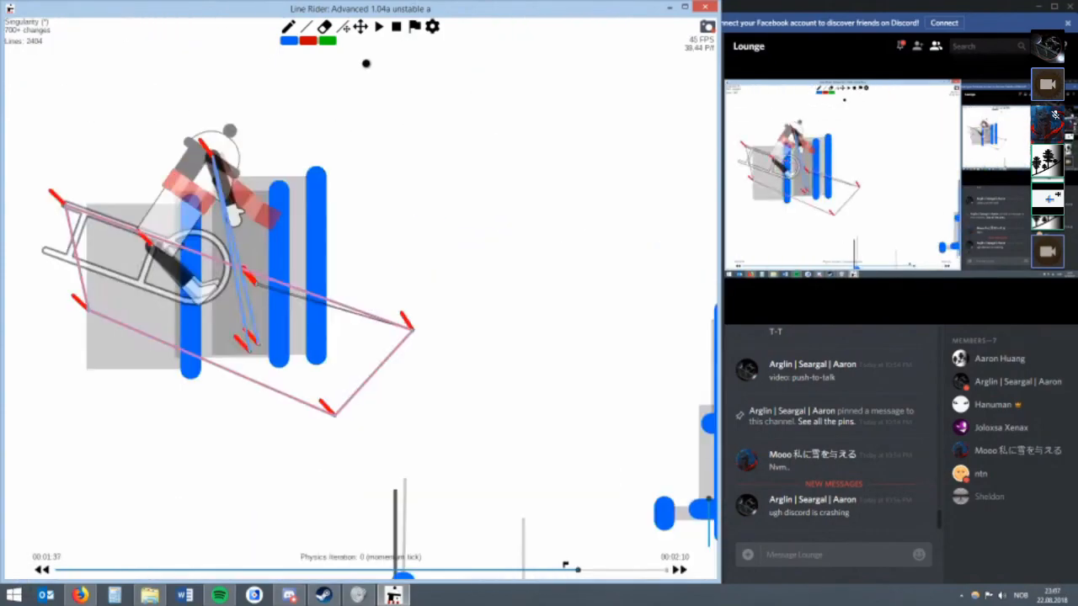
Draw a small red line just above the existing red multiline and check its properties without changing them.
left_click(360, 29)
left_click_drag(424, 491, 444, 255)
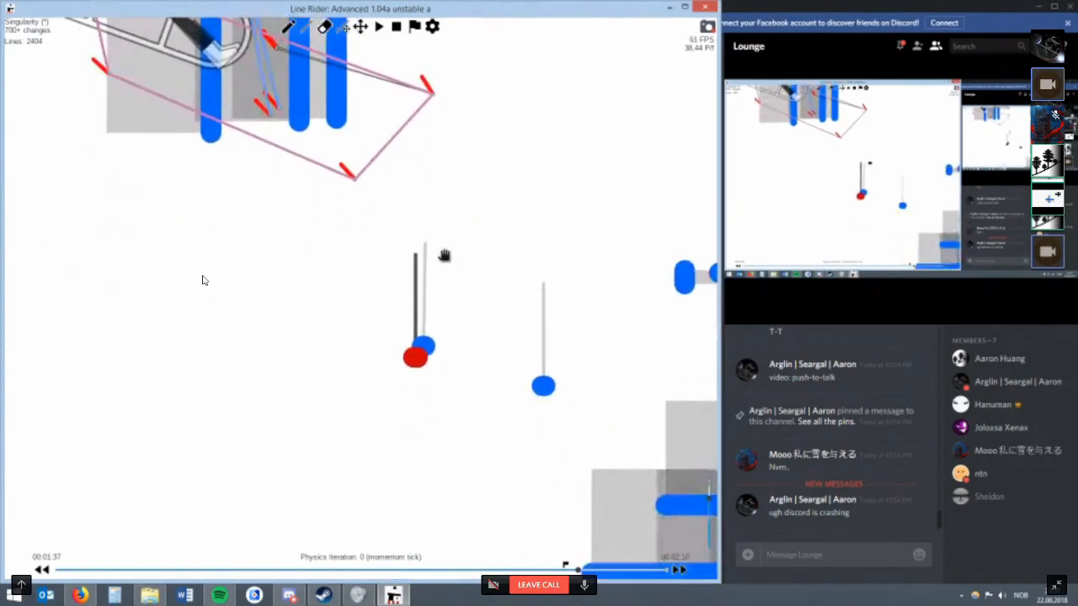
key("r")
mouse_move(406, 308)
left_mouse_down()
mouse_move(434, 318)
mouse_move(407, 306)
left_mouse_up()
scroll(433, 315, "down", 3)
right_click(404, 308)
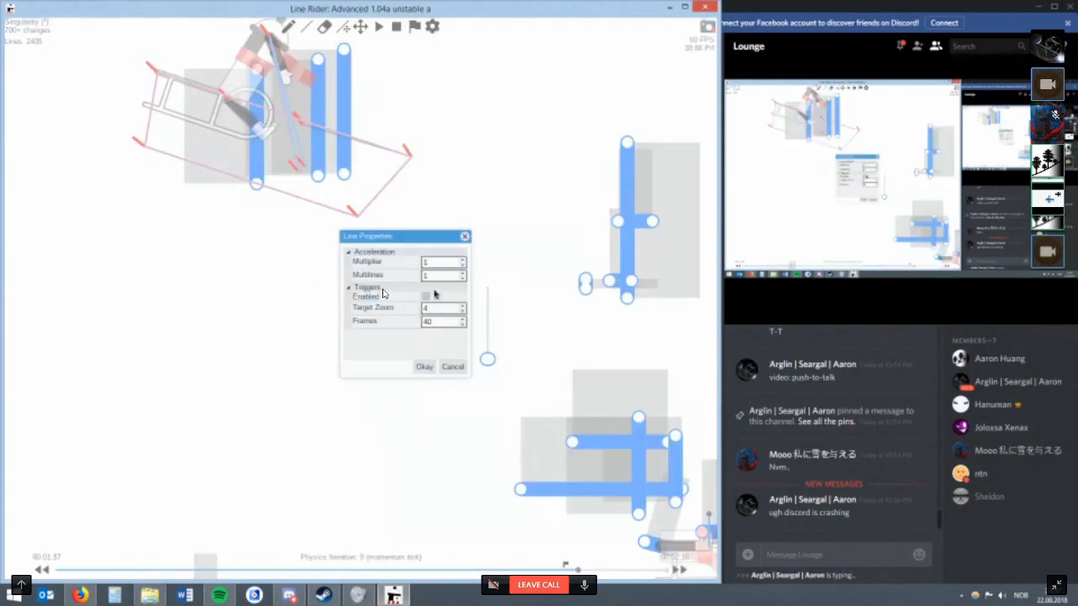
left_click(454, 367)
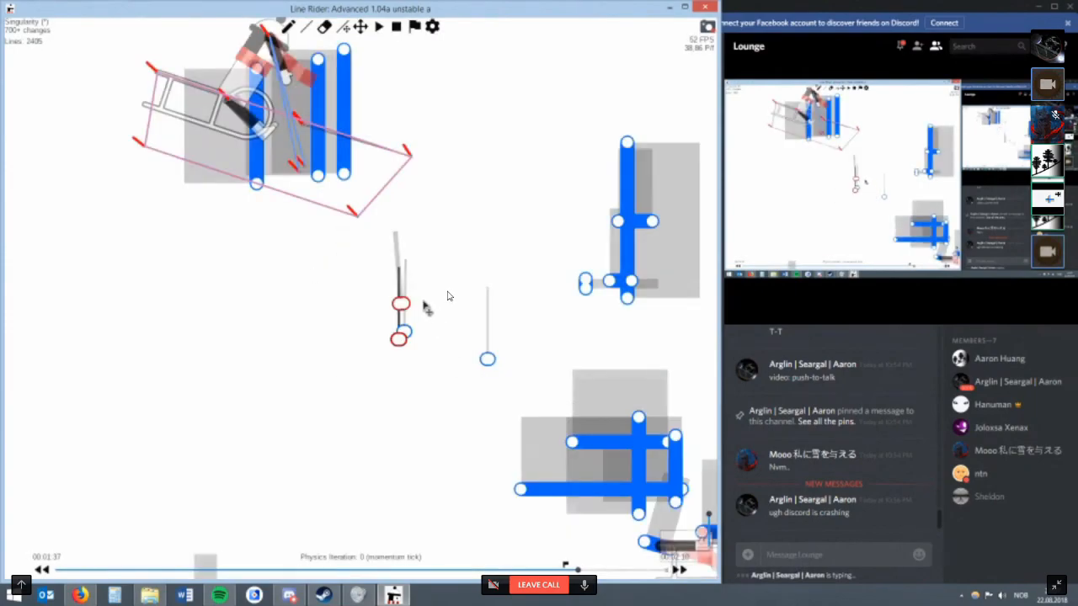
Raise the new red line's Multilines count step by step while watching the rider's pose, and apply it.
right_click(422, 278)
key("Up")
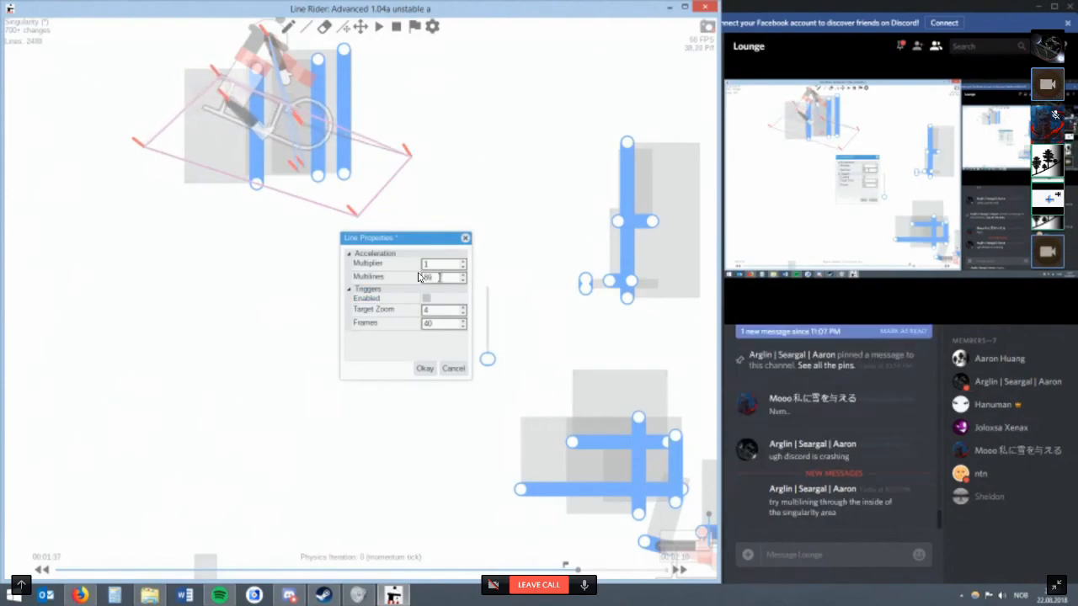
key("Up")
left_click(420, 368)
Erase the three vertical blue lines remaining from the grid.
key("e")
left_click_drag(255, 175, 412, 142)
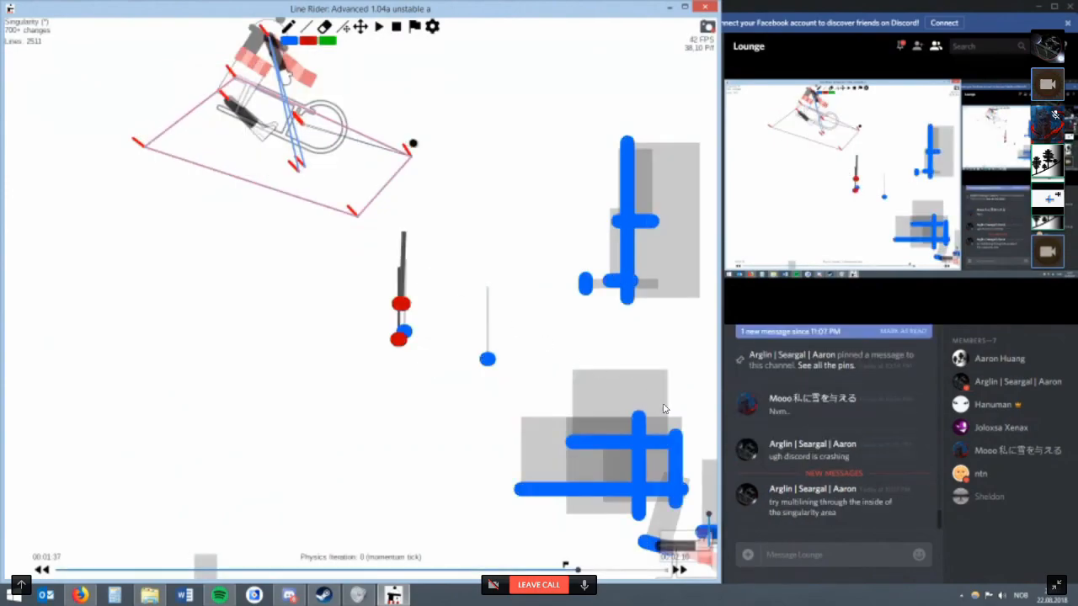
Raise the lowest red line's Multilines count in stages well past 104 while watching the sled's shape, and apply it.
scroll(412, 327, "up", 2)
key("r")
right_click(409, 354)
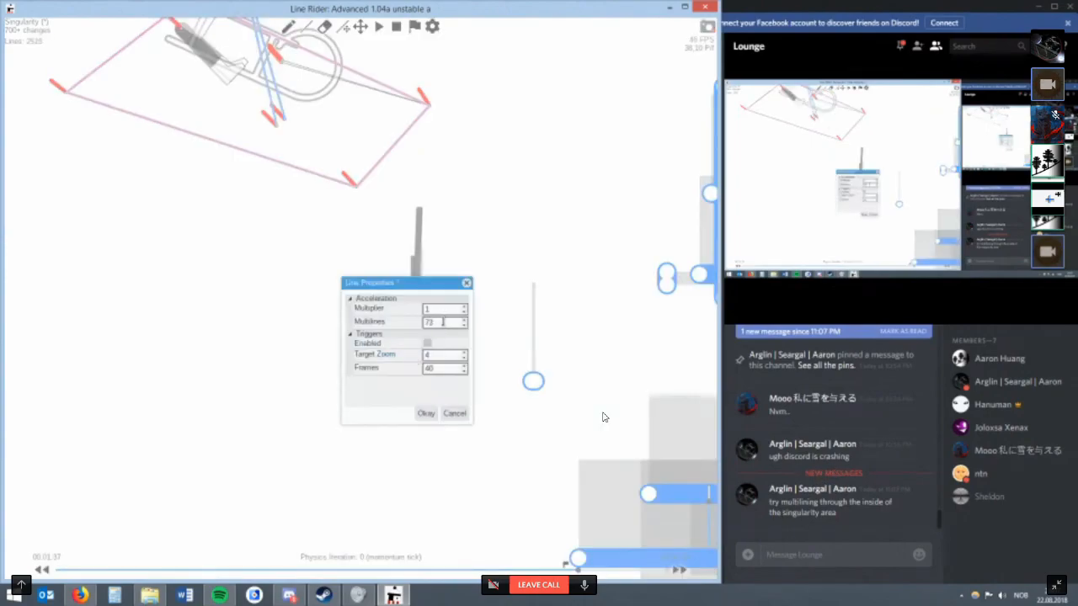
left_click(421, 412)
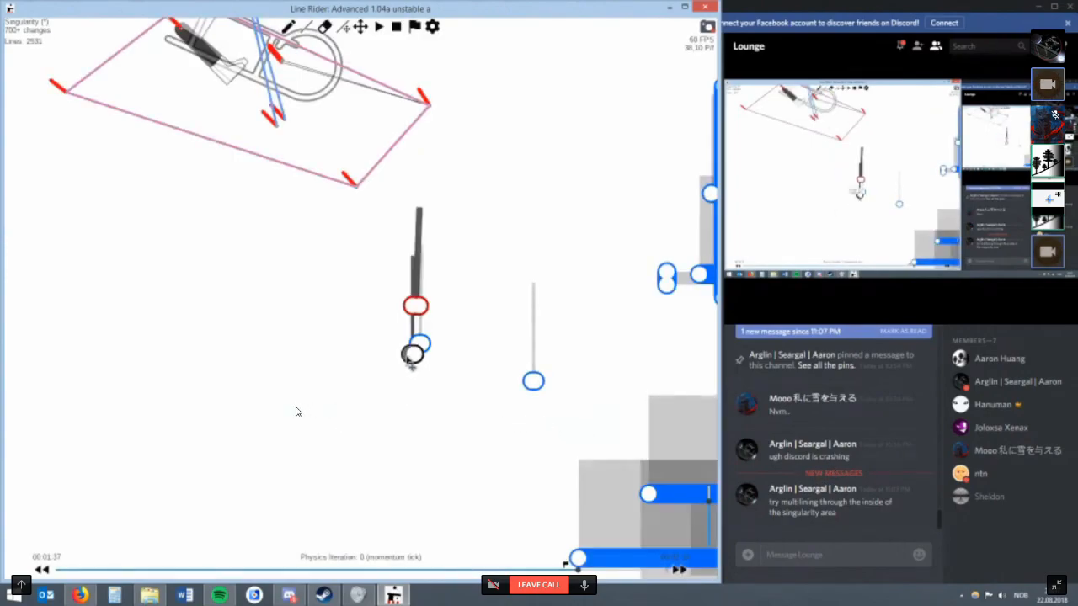
right_click(409, 356)
scroll(443, 328, "up", 20)
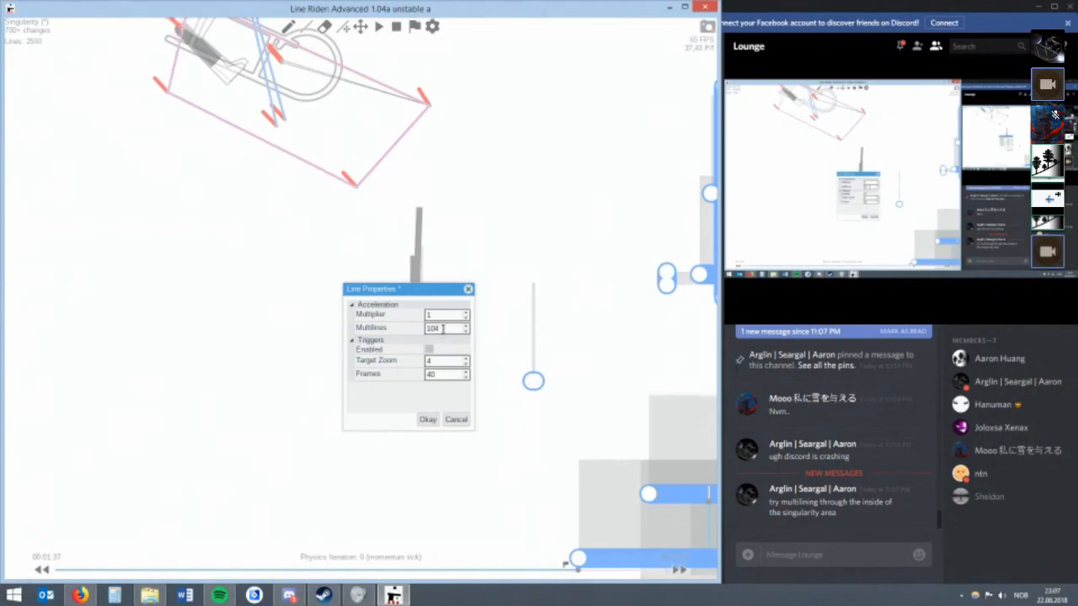
scroll(445, 329, "up", 11)
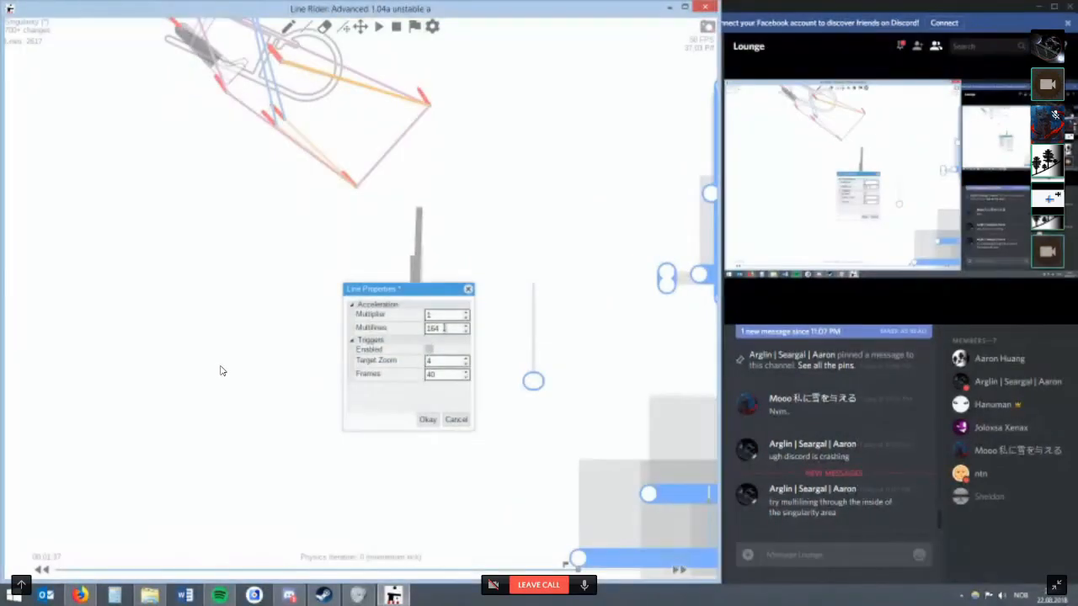
left_click(428, 419)
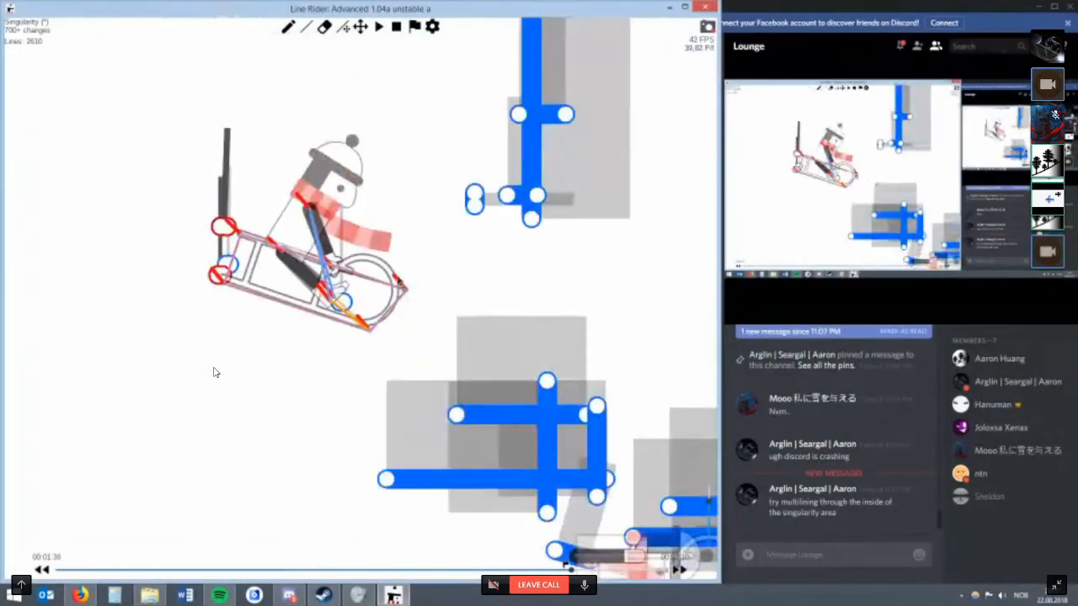
Draw a slanted red line touching the sled's front tip at 00:01:36, and step forward to the momentum tick.
scroll(446, 296, "up", 5)
key("w")
key("ctrl+z")
key("2")
key("r")
left_click_drag(456, 286, 430, 300)
scroll(452, 288, "down", 3)
key("alt+Right")
scroll(450, 289, "down", 5)
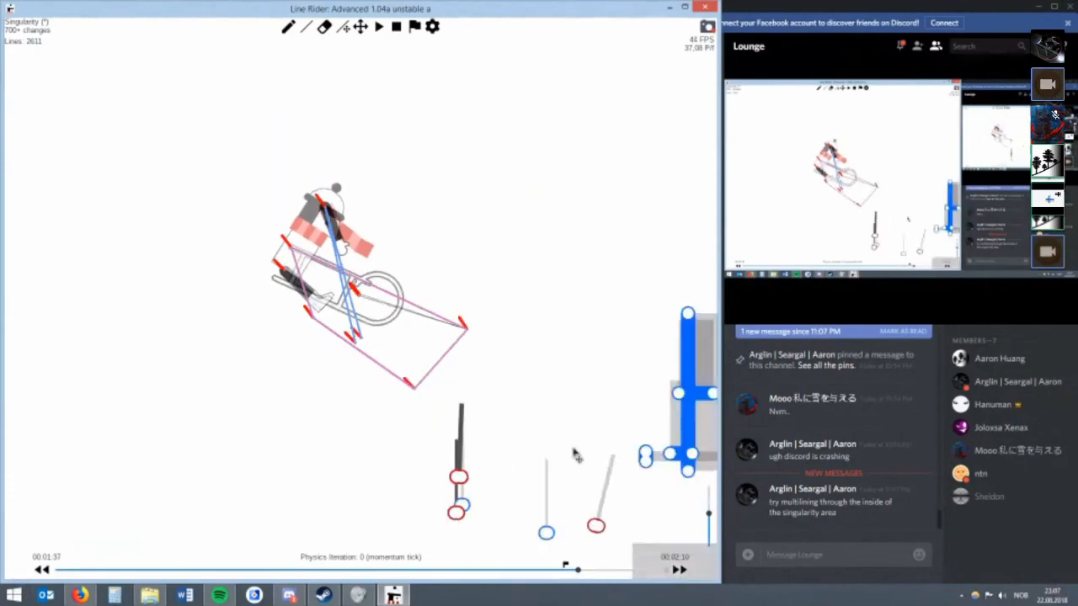
Raise the Multilines count of the red line at the sled's front tip in stages past 81.
double_click(595, 527)
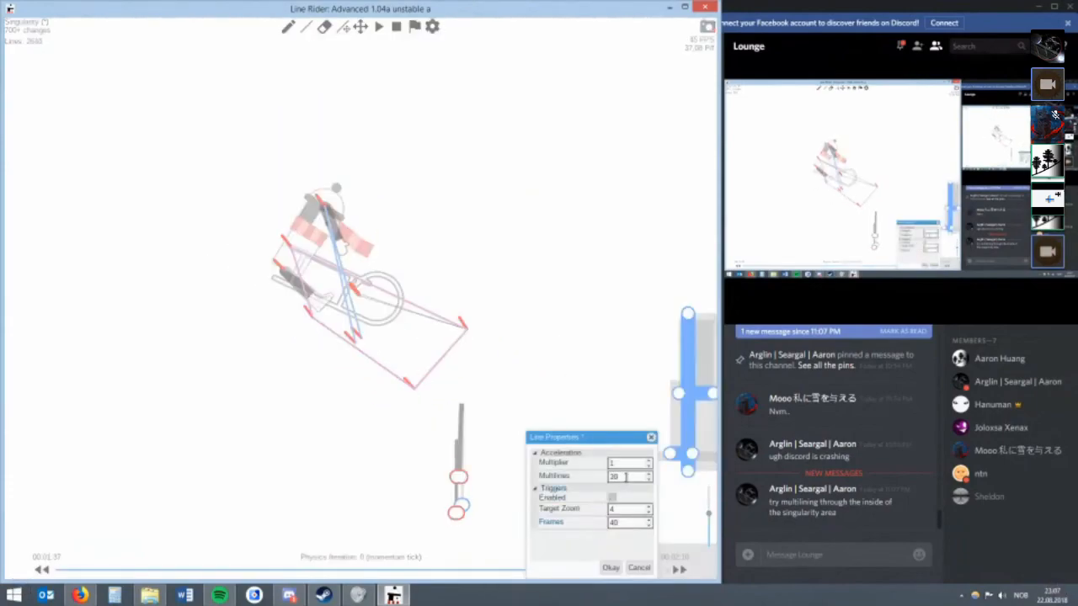
left_click(610, 567)
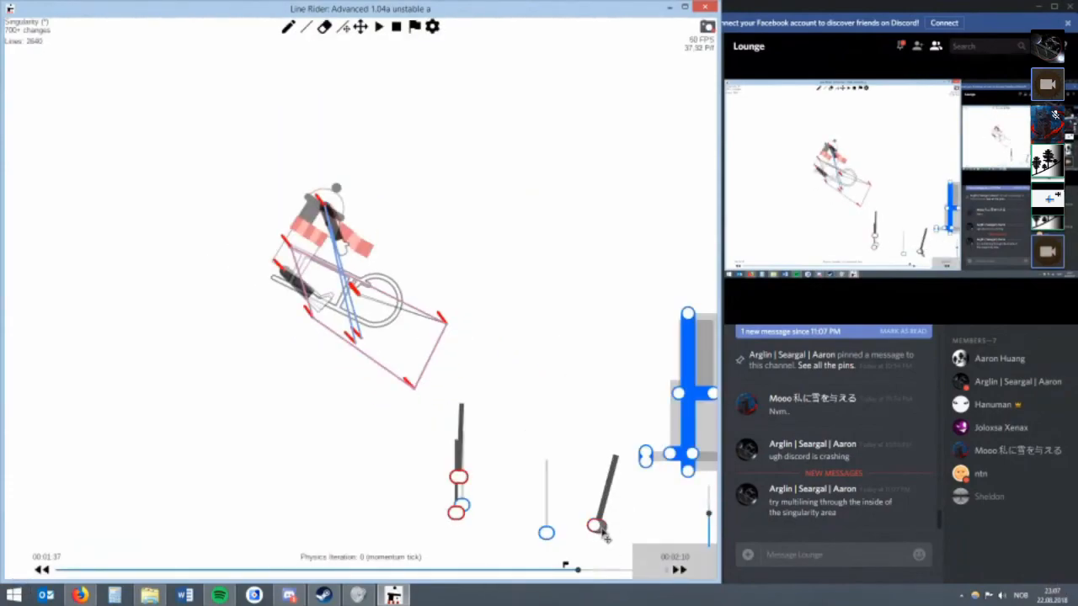
double_click(597, 529)
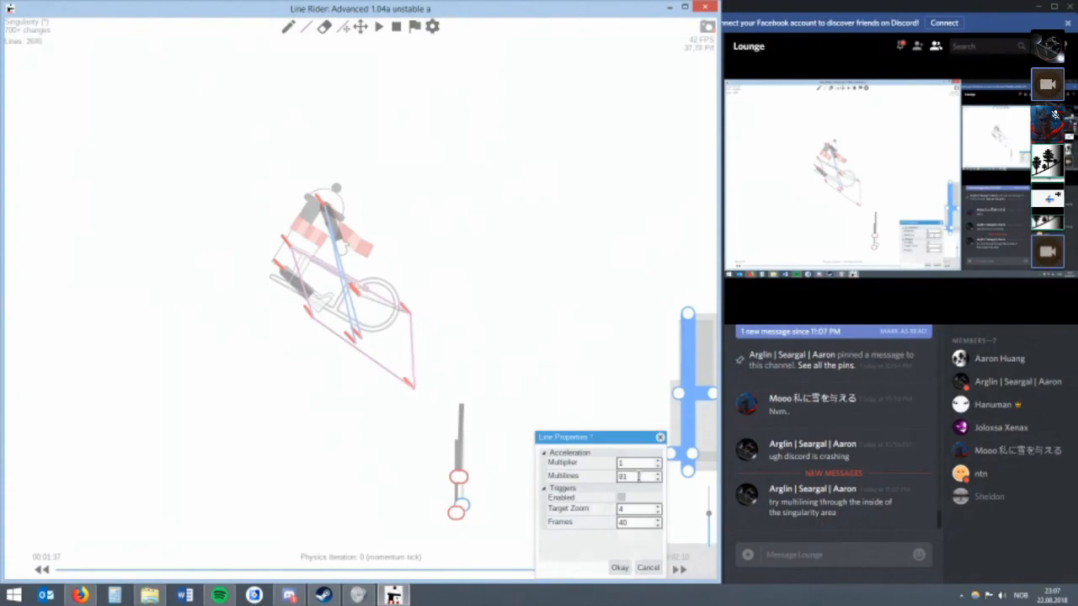
left_click(619, 568)
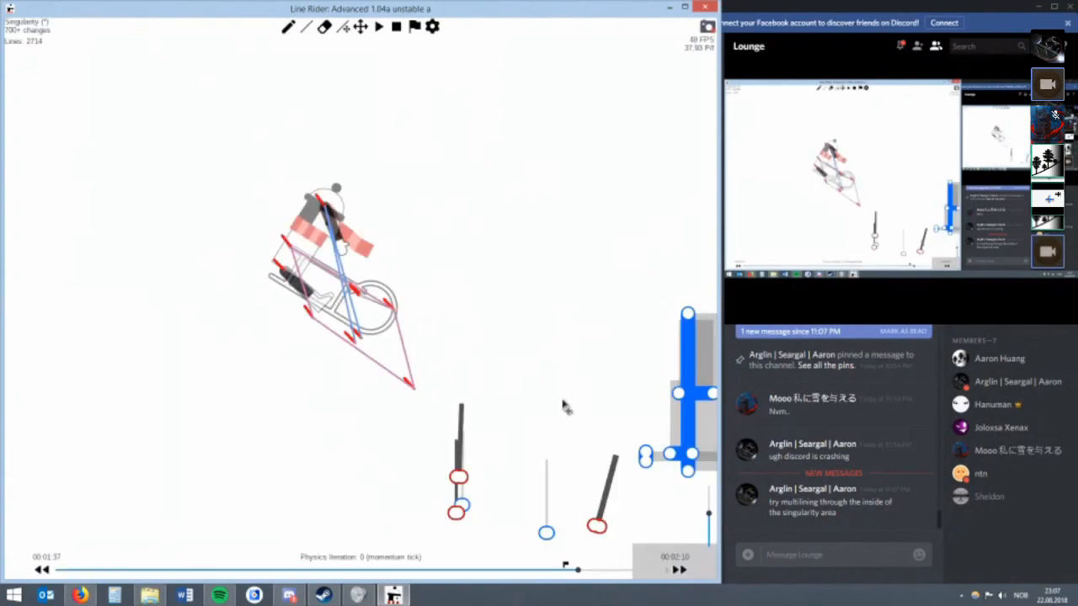
Step back to 00:01:36 and draw a diagonal red line touching the sled's lower front corner.
left_click(366, 34)
left_click_drag(477, 253, 426, 147)
scroll(460, 300, "up", 4)
left_click_drag(471, 327, 407, 257)
key("Left")
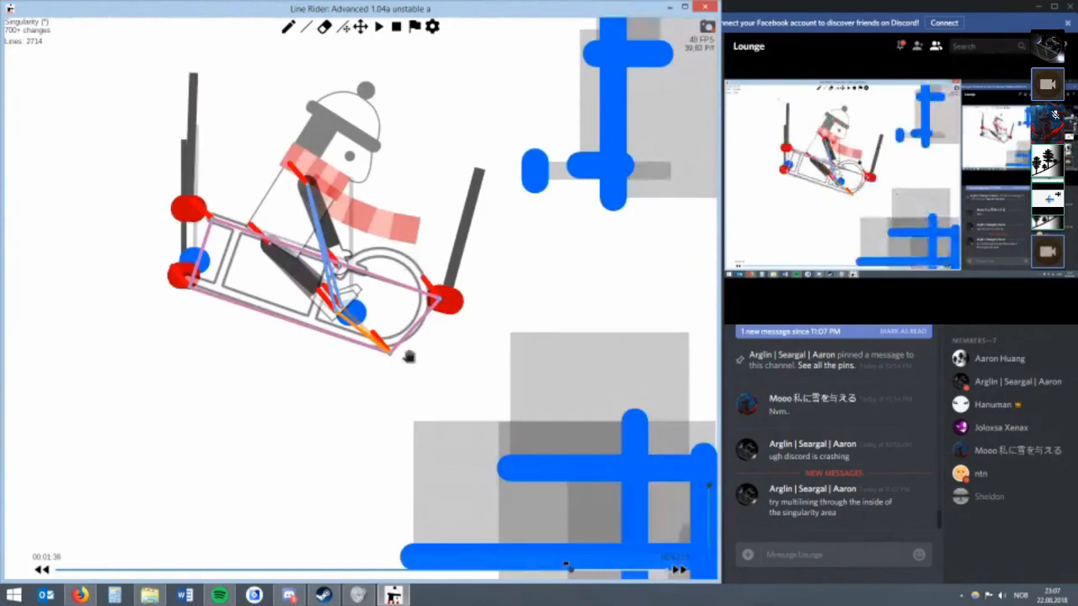
scroll(393, 357, "up", 2)
key("r")
left_click_drag(390, 380, 398, 369)
Set the diagonal red line's Multiplier to 3 and raise its Multilines count to at least 44 at the momentum tick.
right_click(398, 368)
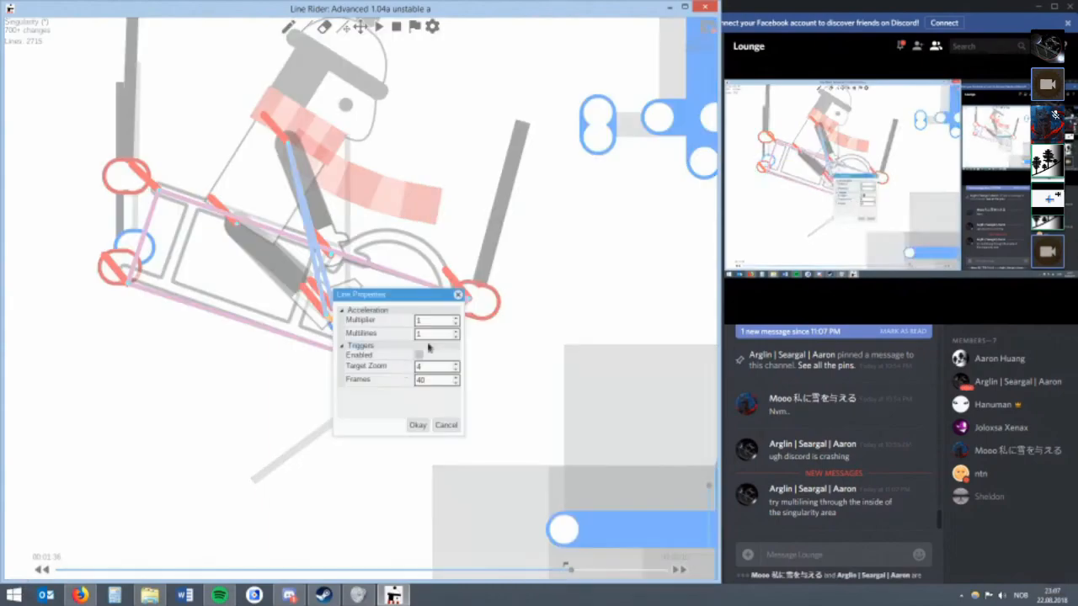
left_click_drag(422, 301, 537, 310)
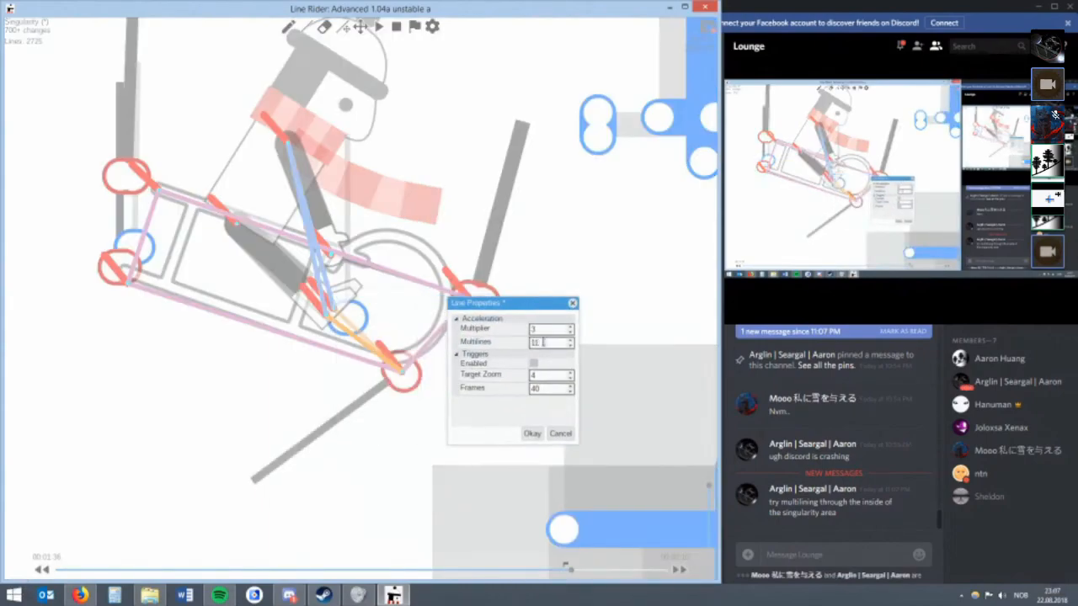
left_click(532, 433)
scroll(546, 368, "down", 2)
key("alt+Right")
scroll(536, 351, "down", 3)
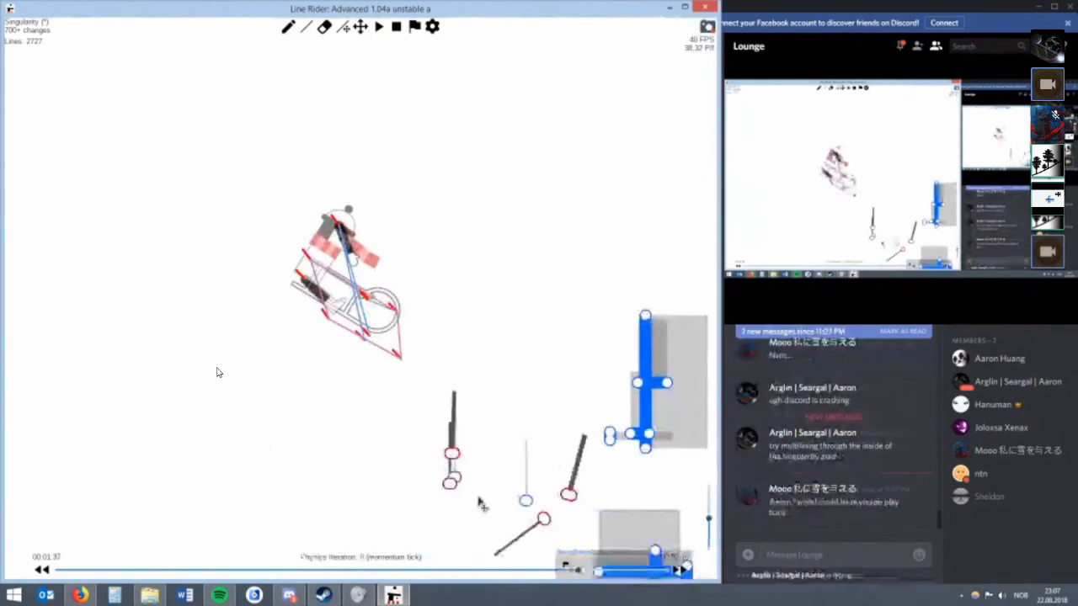
right_click(545, 523)
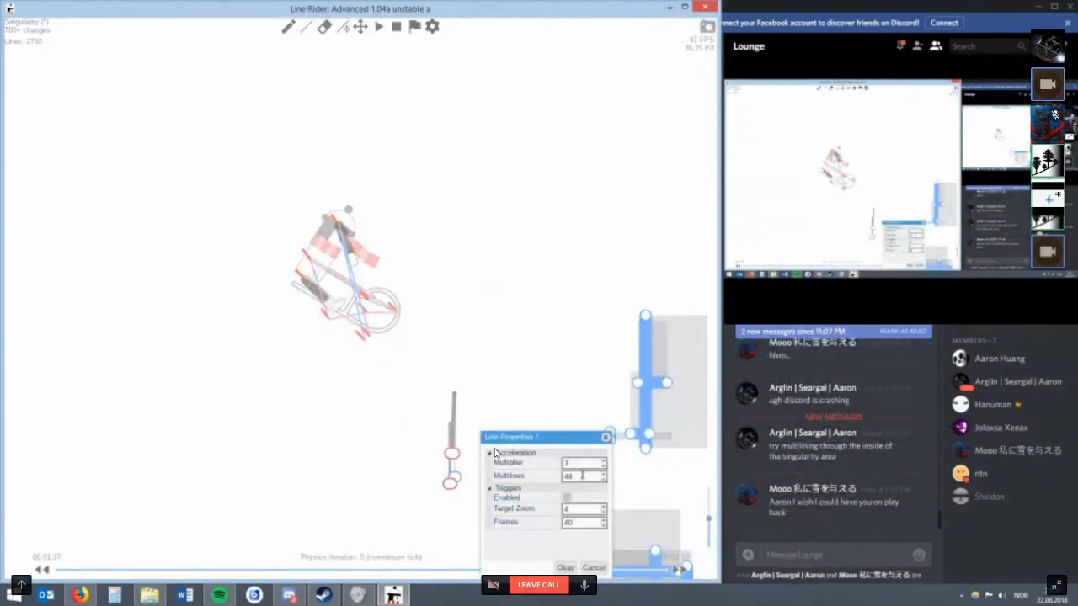
left_click(565, 567)
Try catching the rider at physics iteration 1 with two horizontal and two upright blue lines, adjusting their ends.
key("alt+Right")
scroll(368, 308, "up", 3)
key("w")
mouse_move(434, 206)
left_mouse_down()
mouse_move(438, 360)
mouse_move(166, 340)
left_mouse_up()
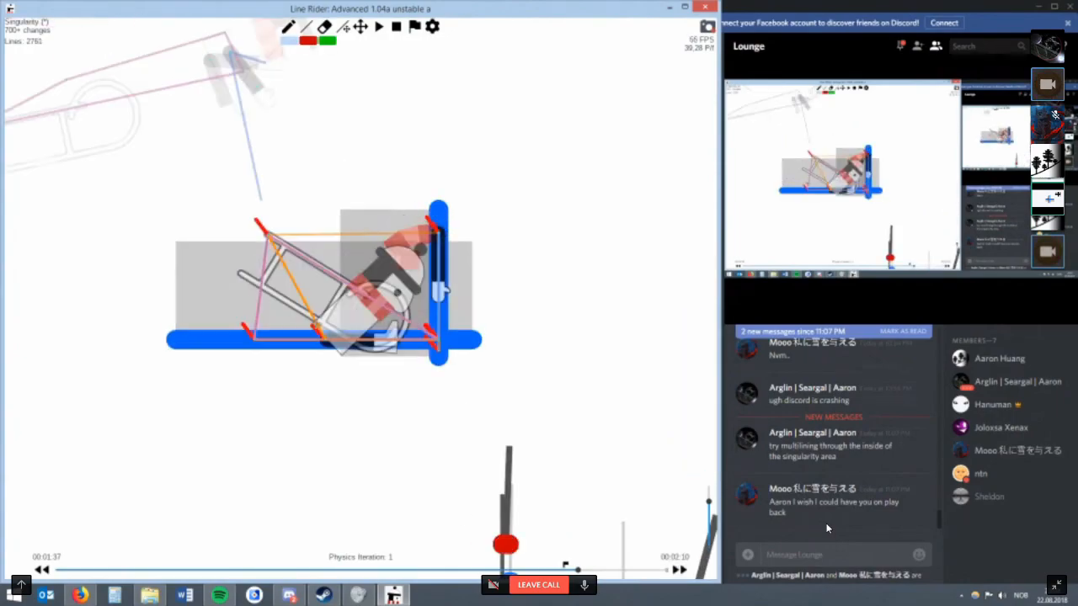
left_click_drag(479, 301, 208, 301)
left_click_drag(383, 259, 343, 409)
key("r")
left_click_drag(437, 358, 402, 394)
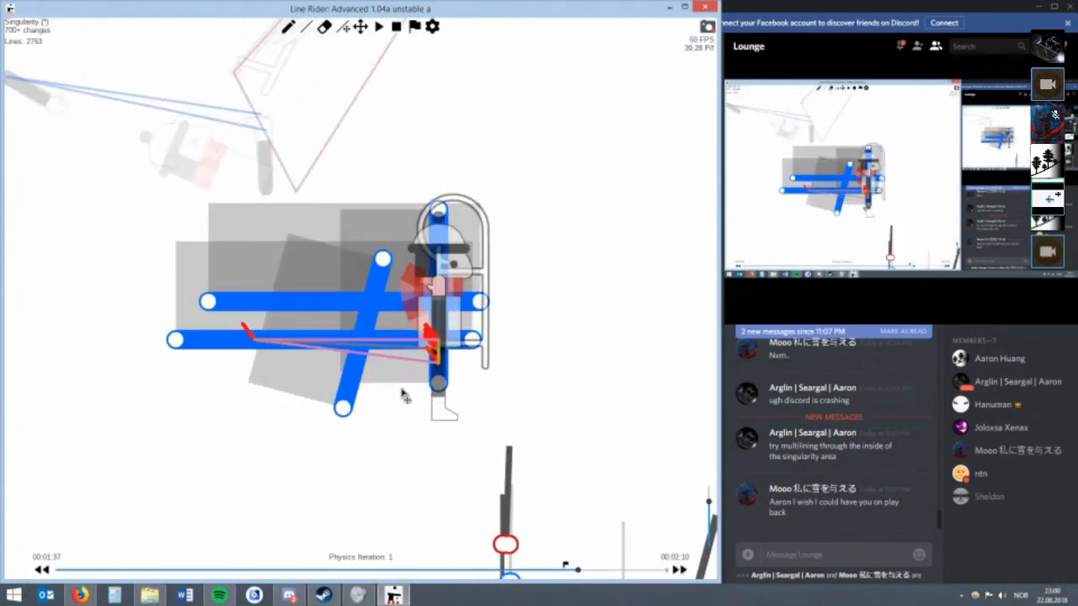
left_click_drag(343, 408, 380, 410)
Add another vertical blue line across the two horizontal ones and adjust the end of a neighbouring line.
key("w")
left_click_drag(327, 292, 327, 398)
key("r")
left_click_drag(471, 339, 470, 358)
scroll(468, 344, "down", 1)
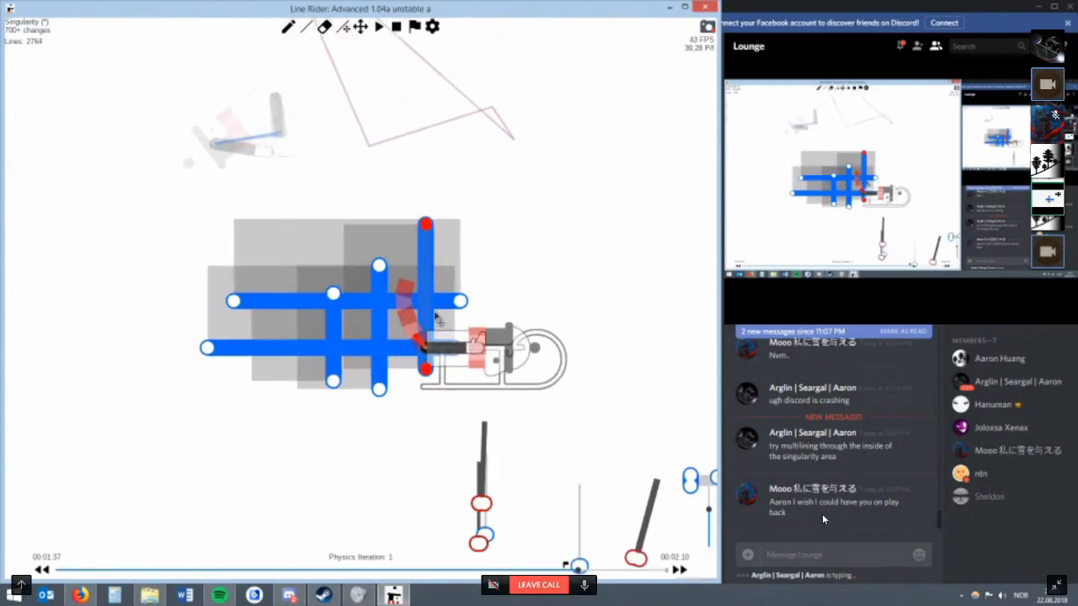
Try short blue contact lines beneath the grid at physics iteration 2, adjusting their ends and angles.
mouse_move(456, 347)
left_mouse_down()
mouse_move(418, 379)
mouse_move(429, 377)
mouse_move(423, 408)
left_mouse_up()
key("w")
key("r")
mouse_move(423, 408)
left_mouse_down()
mouse_move(406, 407)
mouse_move(410, 398)
mouse_move(388, 421)
mouse_move(360, 409)
mouse_move(347, 417)
left_mouse_up()
key("w")
mouse_move(347, 457)
left_mouse_down()
mouse_move(321, 420)
mouse_move(329, 424)
left_mouse_up()
key("r")
key("w")
scroll(332, 452, "down", 1)
mouse_move(334, 466)
left_mouse_down()
mouse_move(307, 439)
mouse_move(337, 461)
mouse_move(338, 450)
mouse_move(354, 475)
left_mouse_up()
key("r")
key("w")
scroll(346, 467, "down", 2)
key("r")
key("w")
key("r")
left_click_drag(353, 474, 354, 480)
key("w")
left_click_drag(422, 461, 402, 500)
key("r")
key("w")
key("BackSpace")
key("BackSpace")
key("BackSpace")
key("BackSpace")
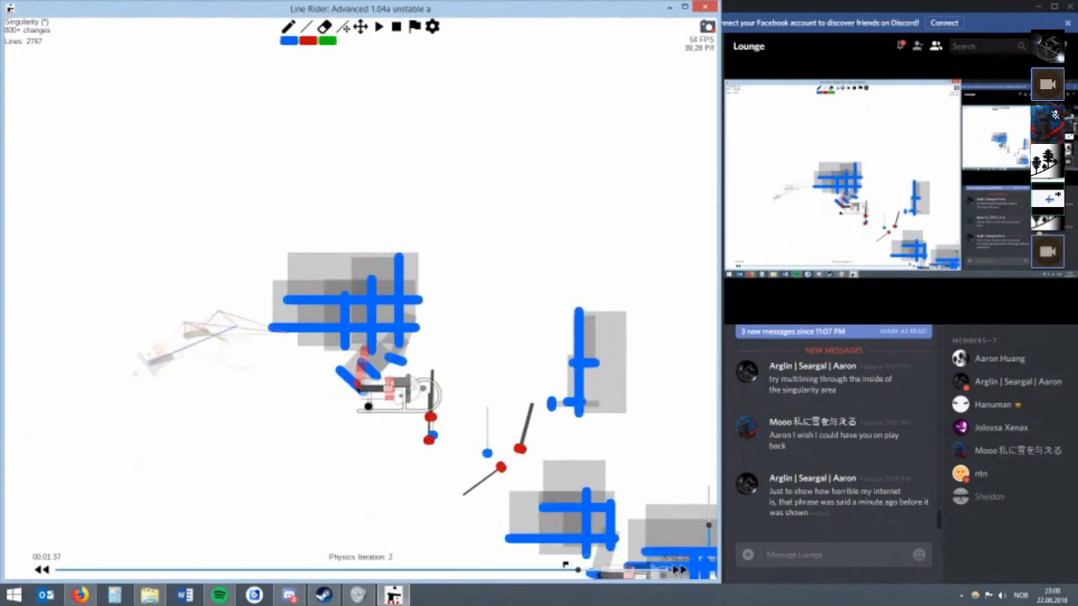
Replace the three short blue lines with two steep slanted ones beside the grid's right edge.
left_click_drag(447, 346, 438, 384)
key("r")
key("BackSpace")
key("BackSpace")
key("BackSpace")
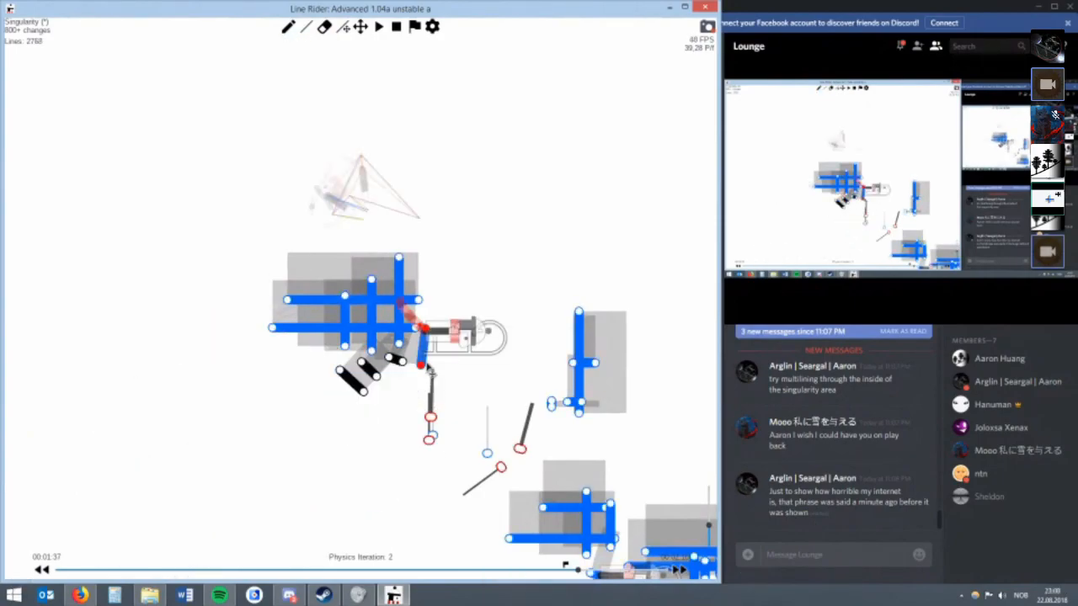
key("w")
key("r")
mouse_move(485, 295)
left_mouse_down()
mouse_move(502, 336)
mouse_move(464, 330)
mouse_move(458, 346)
mouse_move(454, 330)
mouse_move(463, 372)
mouse_move(427, 355)
left_mouse_up()
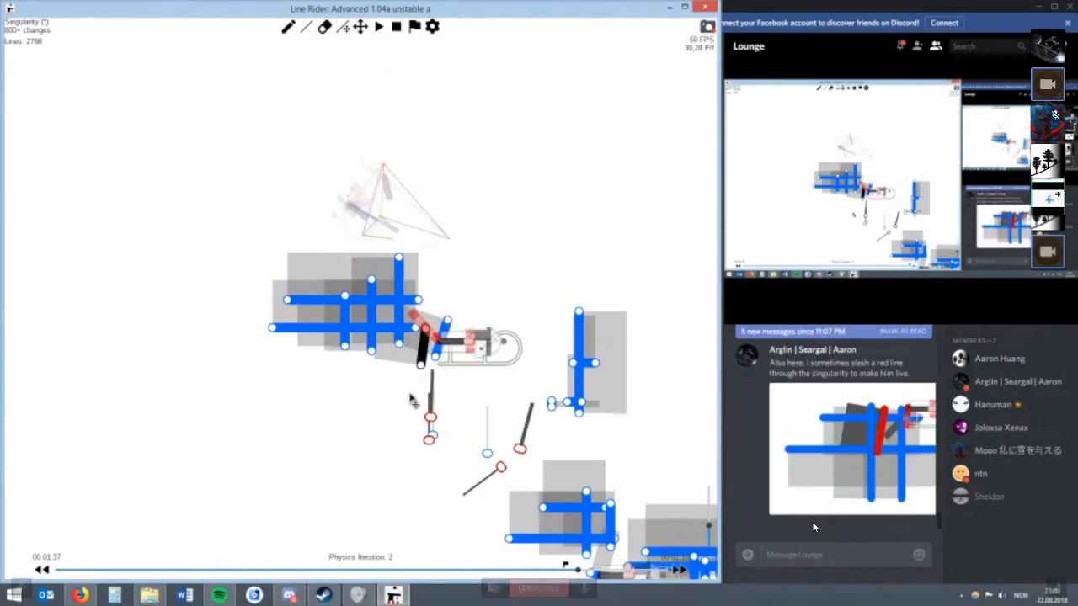
Delete the slanted blue lines and the whole blue test grid around the rider.
key("w")
key("BackSpace")
key("BackSpace")
scroll(451, 329, "up", 2)
scroll(452, 326, "up", 1)
key("BackSpace")
key("BackSpace")
key("BackSpace")
key("BackSpace")
key("BackSpace")
key("BackSpace")
key("BackSpace")
key("BackSpace")
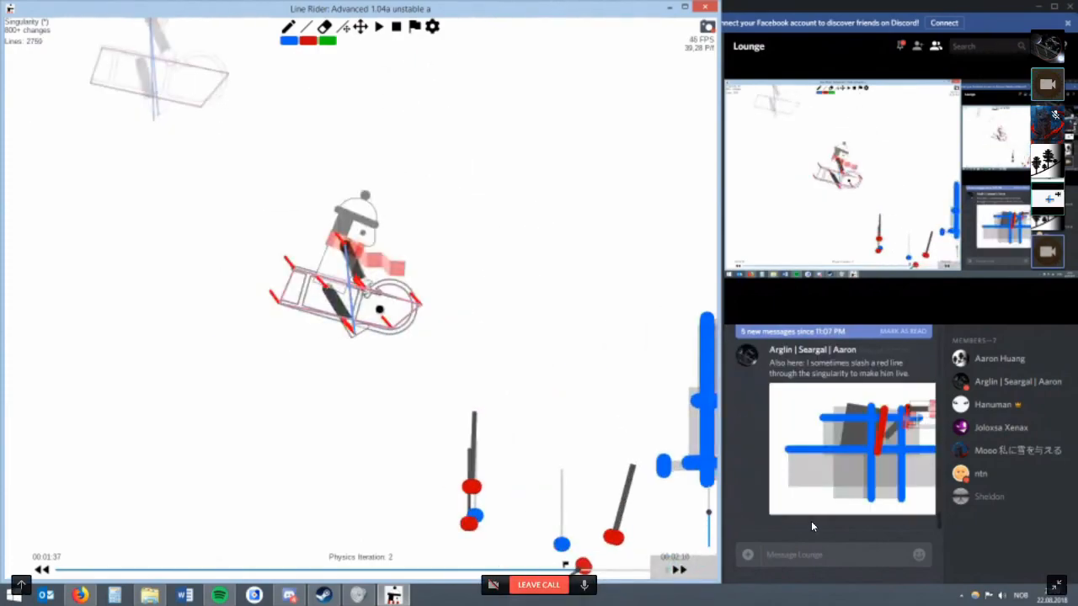
Draw a slanted red line between the existing red multilines, checking its contact with the sled at 00:01:36 and 00:01:37.
key("Left")
scroll(355, 323, "up", 3)
key("r")
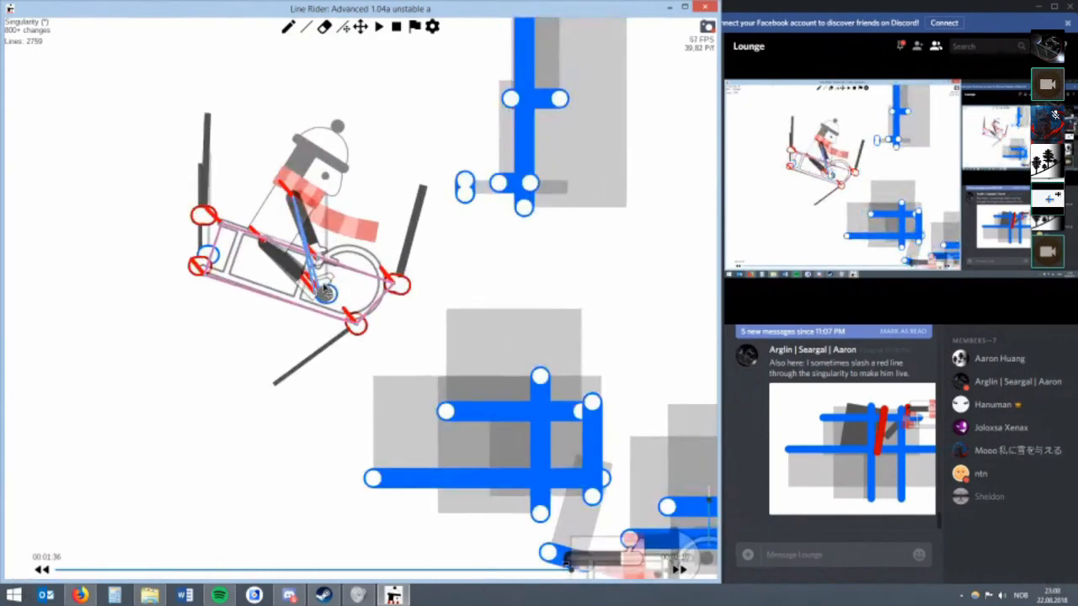
key("Right")
left_click(360, 27)
left_click_drag(382, 234, 286, 104)
key("r")
key("w")
mouse_move(476, 368)
left_mouse_down()
mouse_move(484, 413)
mouse_move(466, 410)
mouse_move(471, 400)
left_mouse_up()
key("r")
key("BackSpace")
key("w")
key("r")
Set the newest slanted red line's Multilines count to 35 and apply it.
right_click(470, 400)
scroll(496, 376, "up", 4)
scroll(495, 374, "up", 19)
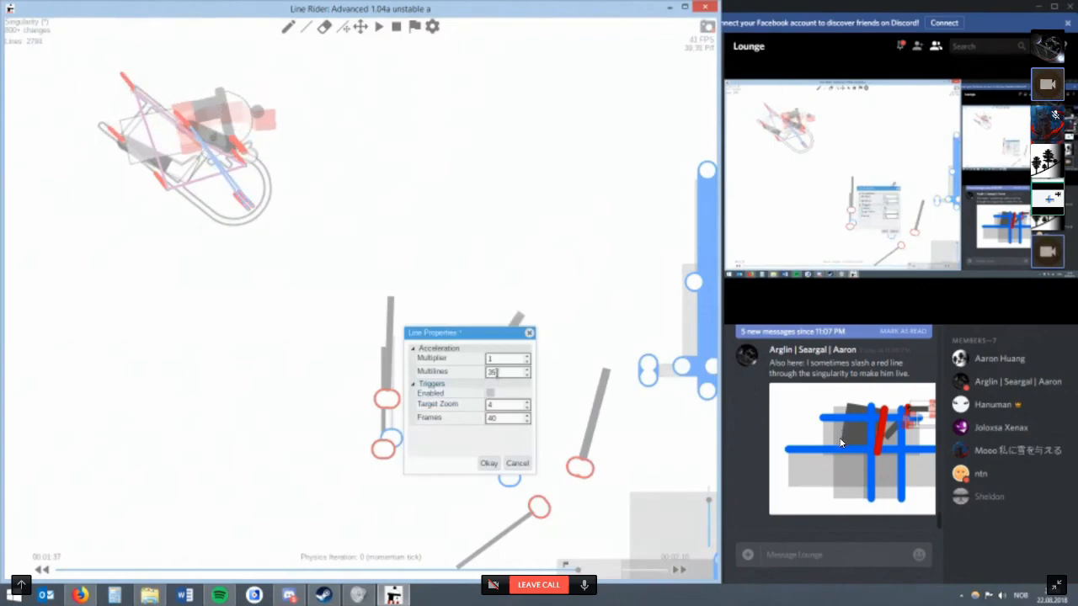
left_click(488, 463)
Advance to physics iteration 1 and enlarge the blue grid picture with the red slash in the Discord chat.
key("alt+Right")
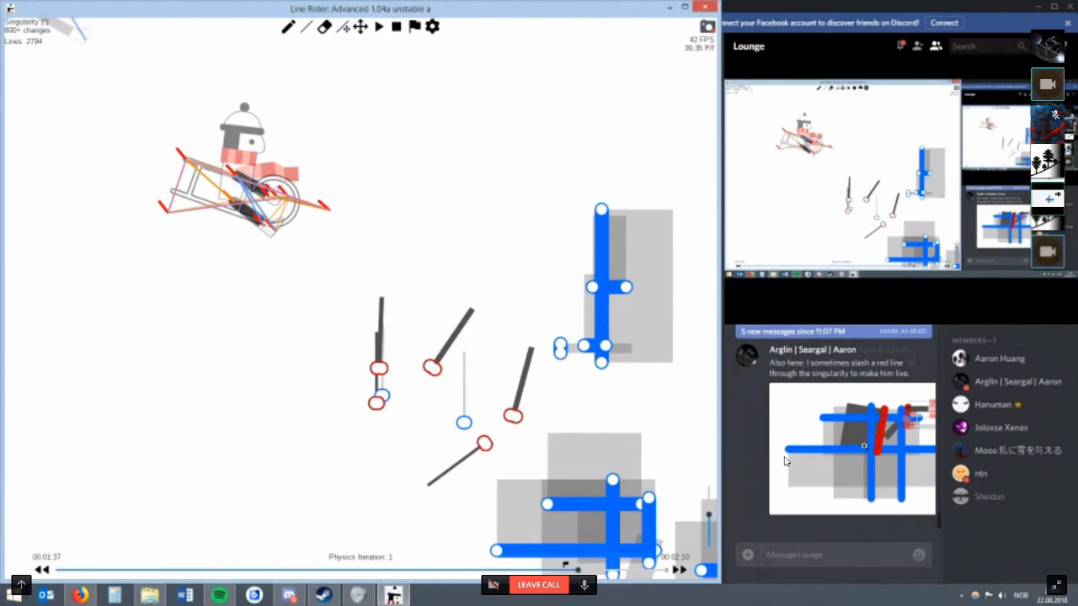
left_click(783, 461)
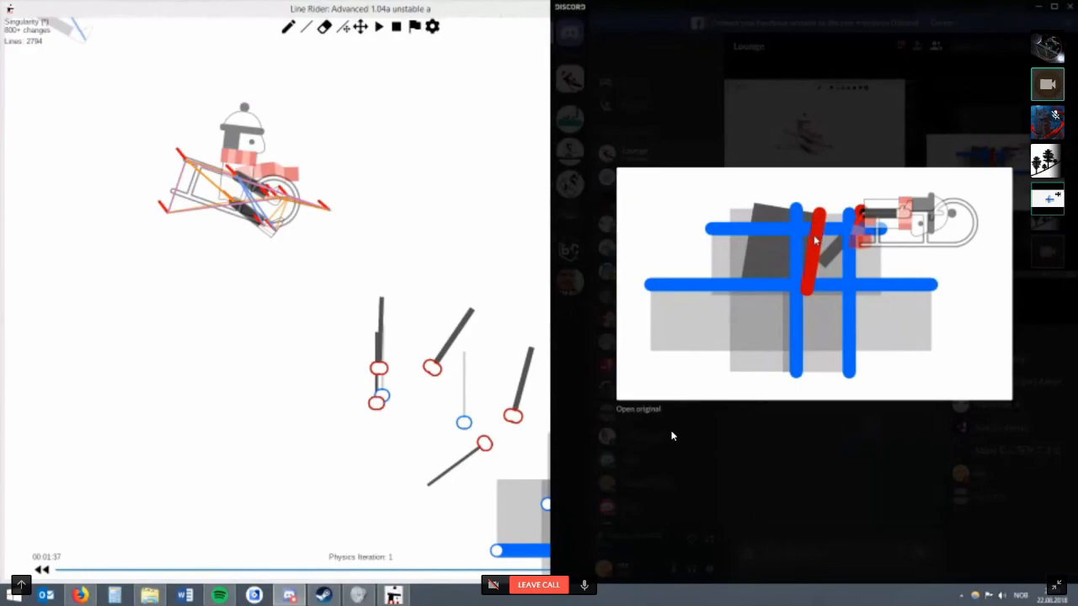
left_click(516, 181)
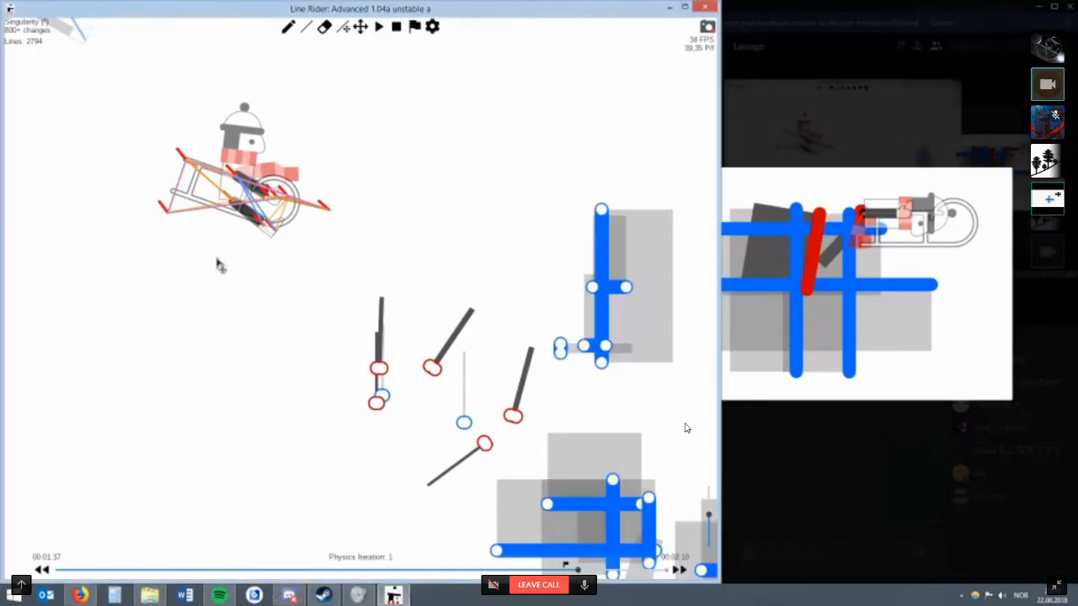
Draw two parallel horizontal blue test lines through the sled and rider at physics iteration 1.
key("w")
left_click_drag(137, 236, 391, 235)
key("e")
left_click(375, 234)
key("w")
mouse_move(144, 208)
left_mouse_down()
mouse_move(338, 215)
mouse_move(346, 234)
left_mouse_up()
key("r")
key("w")
left_click_drag(285, 193, 141, 193)
key("r")
Cross the two horizontal blue lines with four vertical ones and lengthen the upper horizontal line to the right.
key("w")
left_click_drag(333, 195, 333, 258)
key("r")
left_click_drag(278, 193, 275, 258)
left_click_drag(244, 169, 245, 267)
key("r")
key("w")
left_click_drag(216, 166, 216, 272)
key("r")
left_click_drag(284, 193, 388, 193)
key("w")
left_click_drag(296, 162, 295, 287)
key("r")
left_click_drag(340, 188, 316, 183)
key("ctrl+z")
Remove the last vertical blue lines, restore them, and try moving the lower ends of the two middle ones.
key("w")
key("BackSpace")
key("BackSpace")
key("BackSpace")
key("BackSpace")
key("BackSpace")
key("BackSpace")
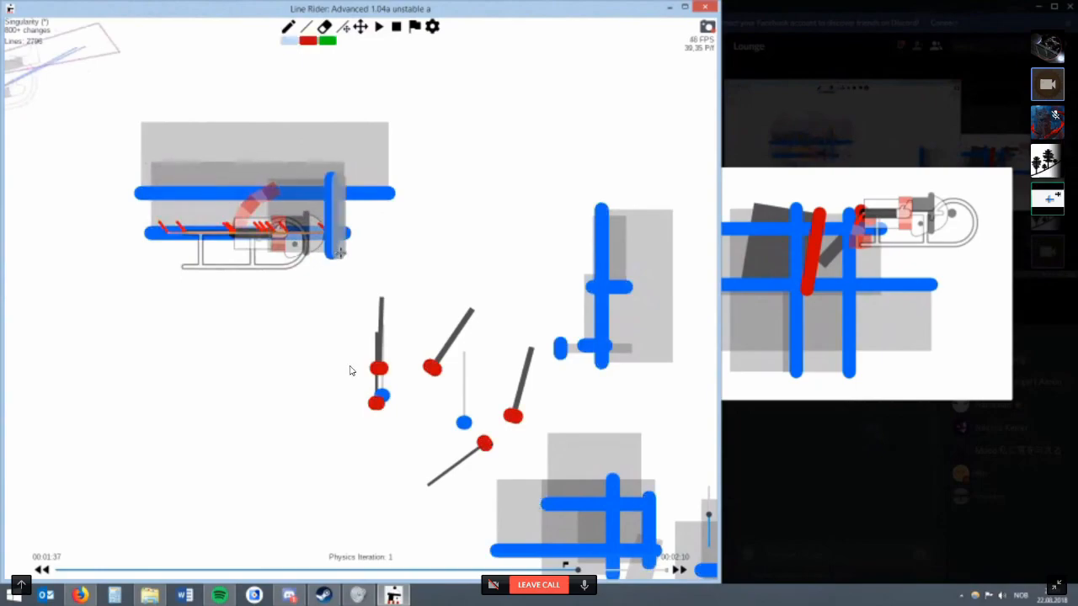
key("ctrl+z")
key("ctrl+z")
key("ctrl+z")
key("ctrl+z")
key("r")
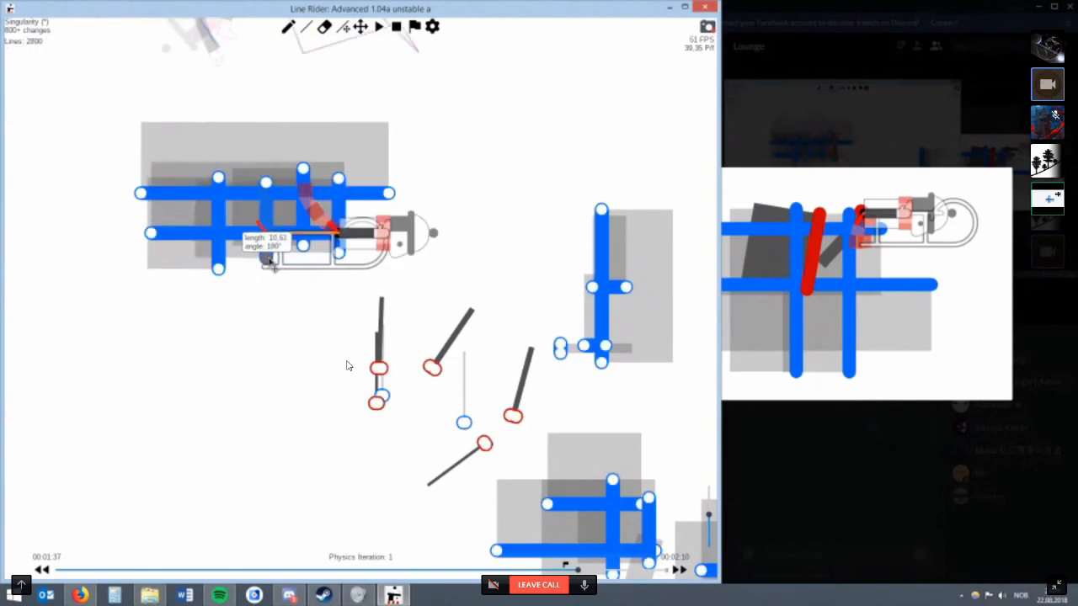
key("w")
key("ctrl+z")
key("r")
left_click_drag(303, 245, 313, 234)
key("w")
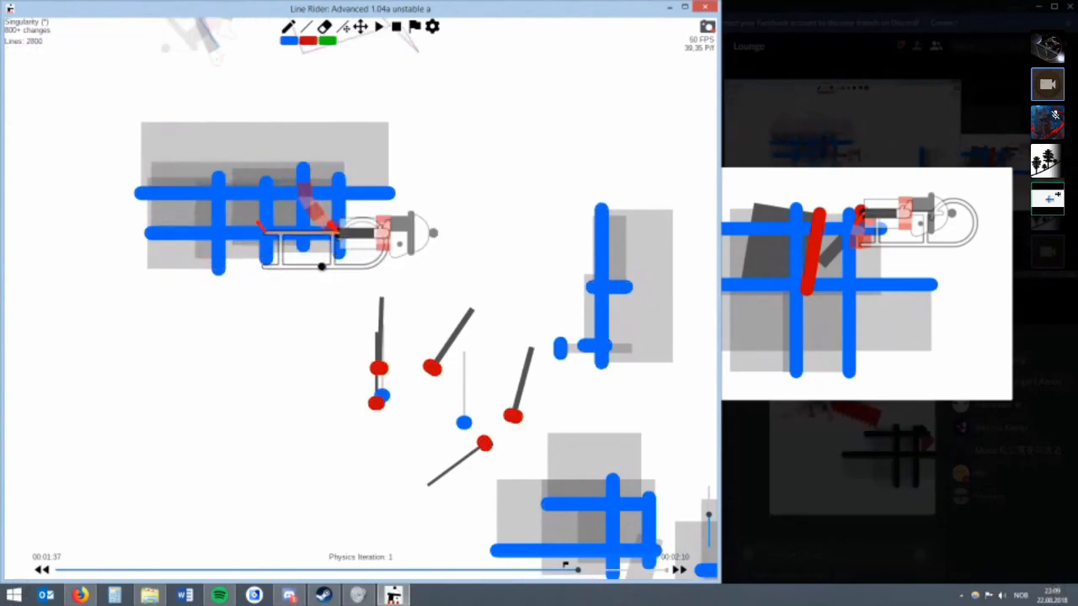
Delete all six blue test lines and return to the momentum tick at 00:01:37.
key("BackSpace")
key("BackSpace")
key("BackSpace")
key("BackSpace")
key("BackSpace")
key("BackSpace")
key("BackSpace")
key("BackSpace")
key("alt+Left")
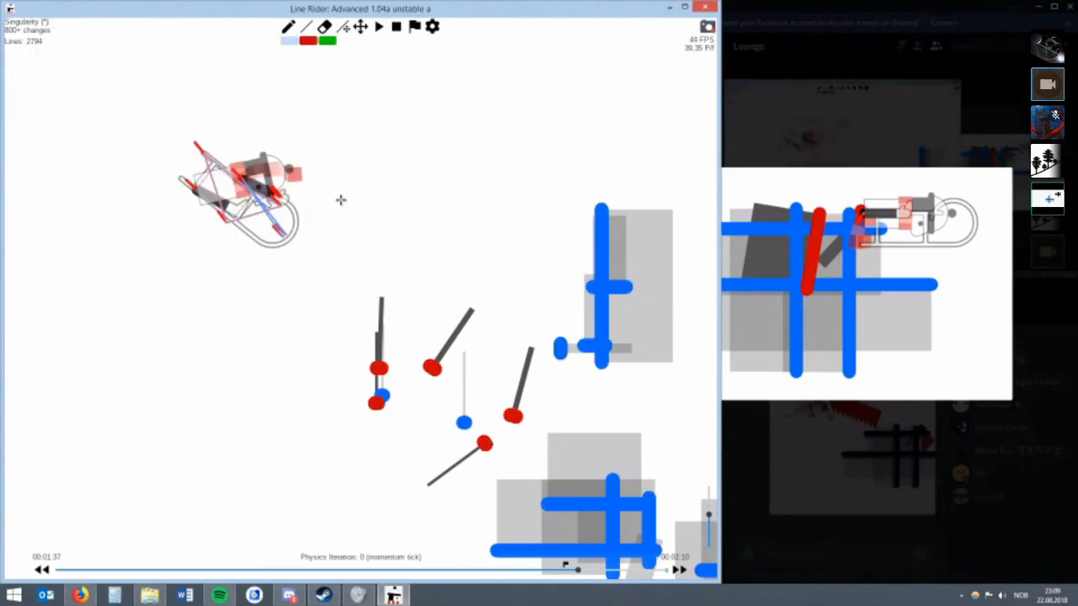
key("alt+Left")
key("alt+Left")
key("alt+Right")
key("alt+Right")
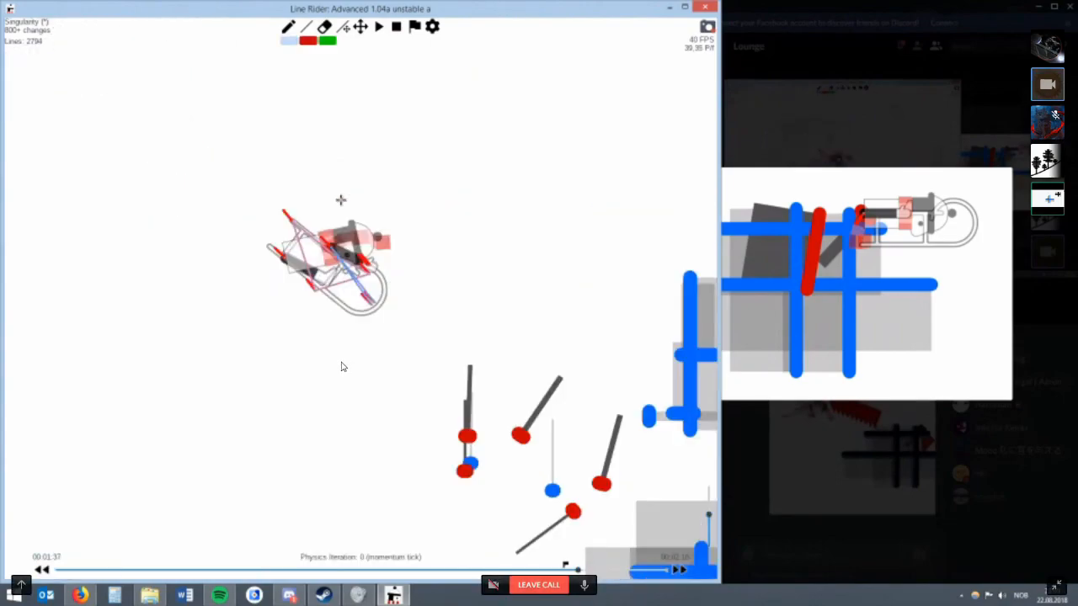
Try vertical blue test lines across the sled and rider at physics iteration 1 of 00:01:37.
key("alt+Right")
scroll(434, 234, "up", 3)
key("r")
mouse_move(469, 175)
left_mouse_down()
mouse_move(470, 327)
mouse_move(452, 318)
left_mouse_up()
key("r")
key("w")
left_click_drag(346, 148, 346, 316)
left_click_drag(311, 152, 311, 297)
left_click_drag(236, 143, 236, 327)
Try a further vertical blue line with a shifted lower end, undo the blue test lines and return to 00:01:36.
key("r")
key("w")
left_click_drag(392, 140, 393, 328)
key("r")
mouse_move(393, 328)
left_mouse_down()
mouse_move(413, 329)
mouse_move(362, 332)
mouse_move(378, 331)
left_mouse_up()
key("ctrl+z")
key("ctrl+z")
key("ctrl+z")
key("ctrl+z")
key("ctrl+z")
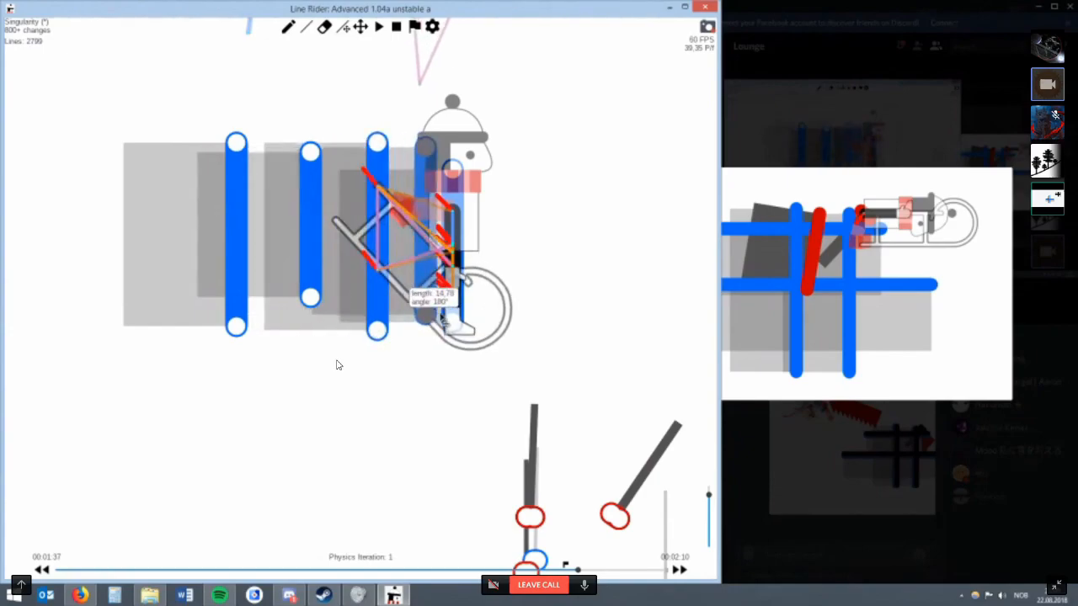
key("w")
key("Left")
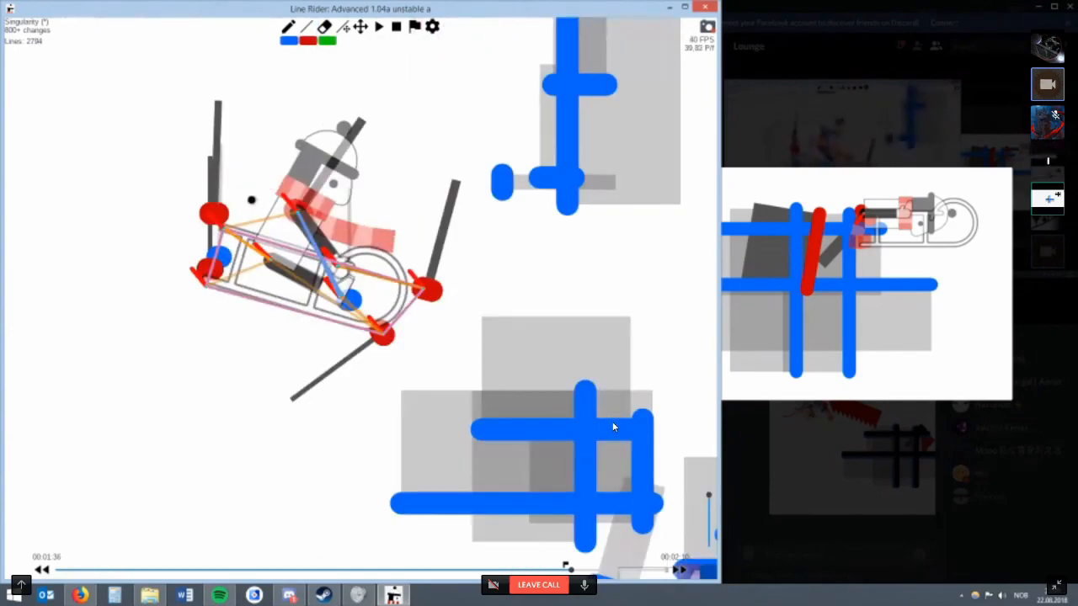
Check the line properties of the red multiline at the sled's rear at 00:01:36 without changing them.
scroll(360, 298, "up", 1)
key("r")
key("w")
key("r")
right_click(198, 203)
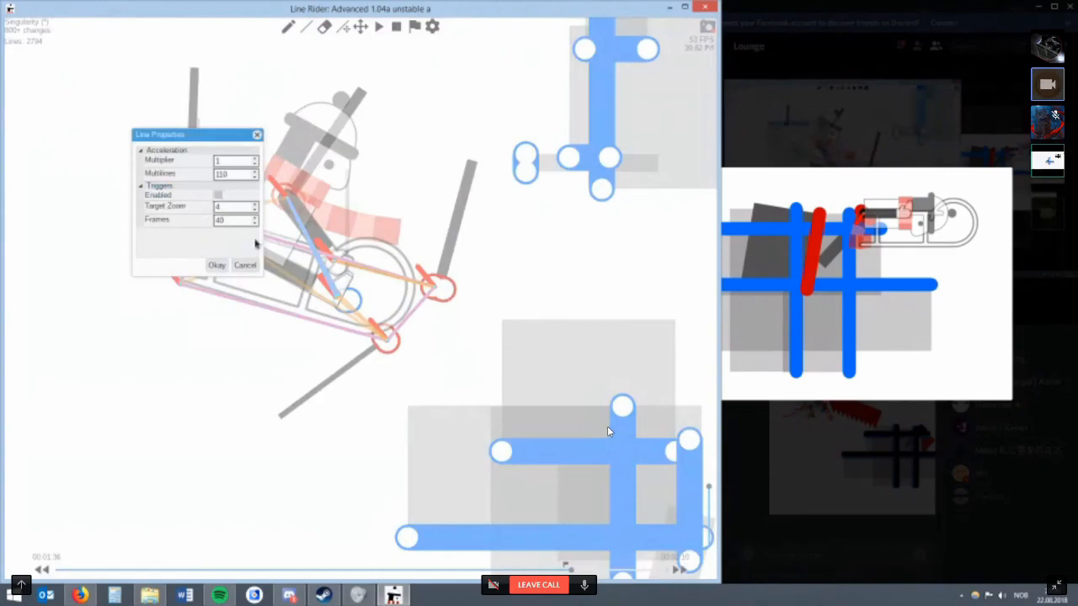
left_click(245, 266)
At the 00:01:37 momentum tick, raise the multilines of the red line at the rear of the red group to 162.
scroll(303, 260, "down", 2)
key("alt+Right")
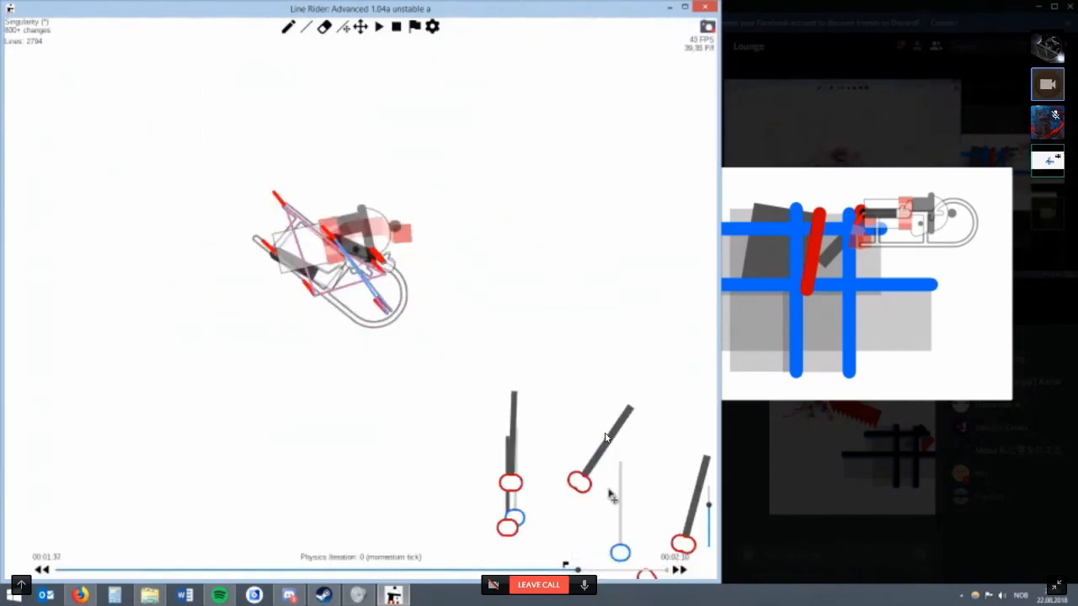
right_click(507, 484)
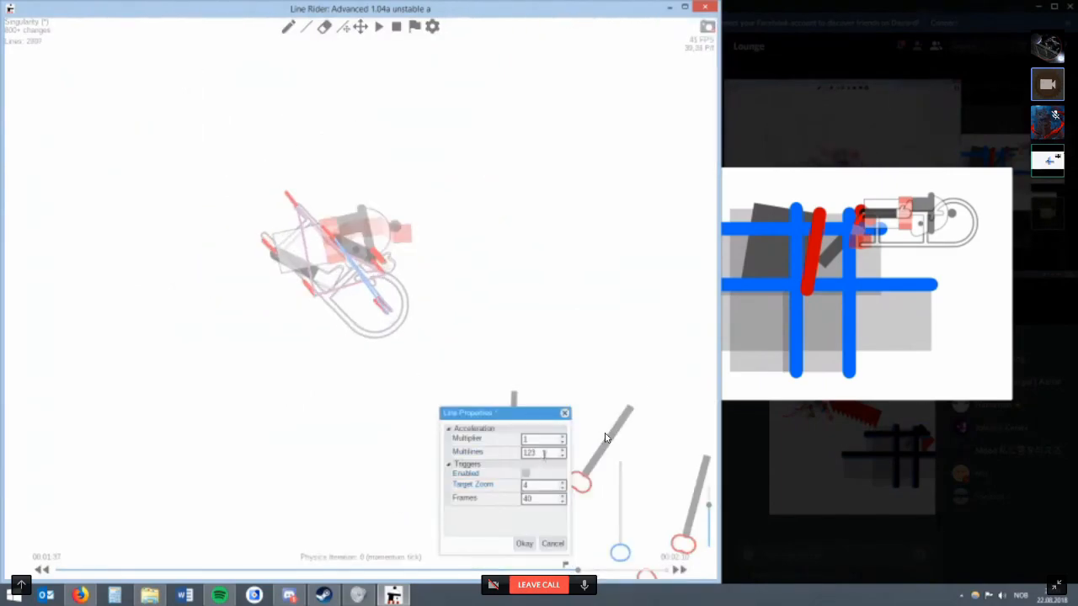
key("alt+Tab")
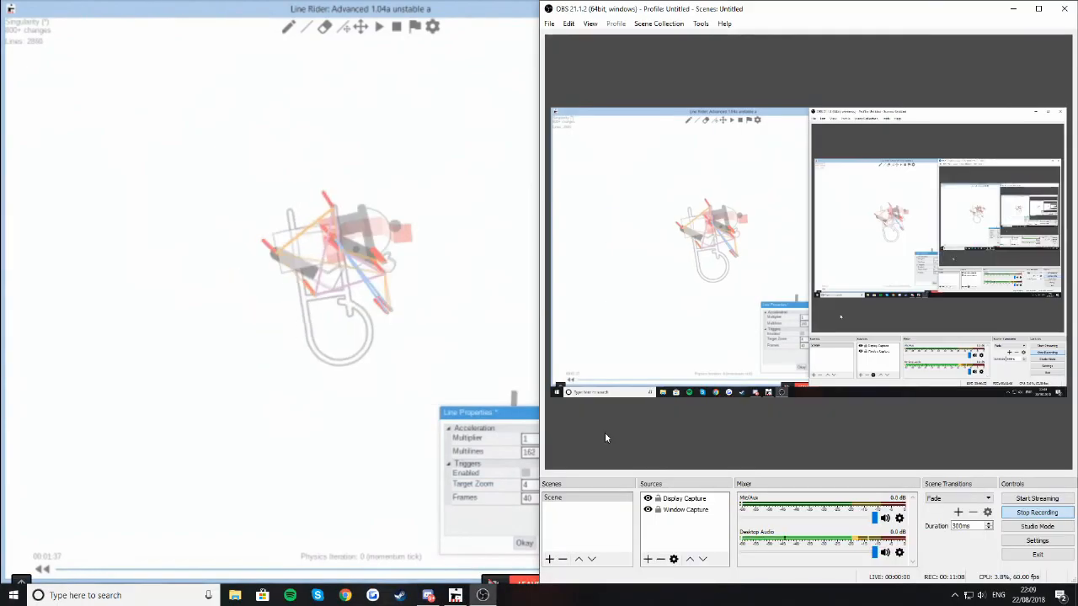
key("alt+Tab")
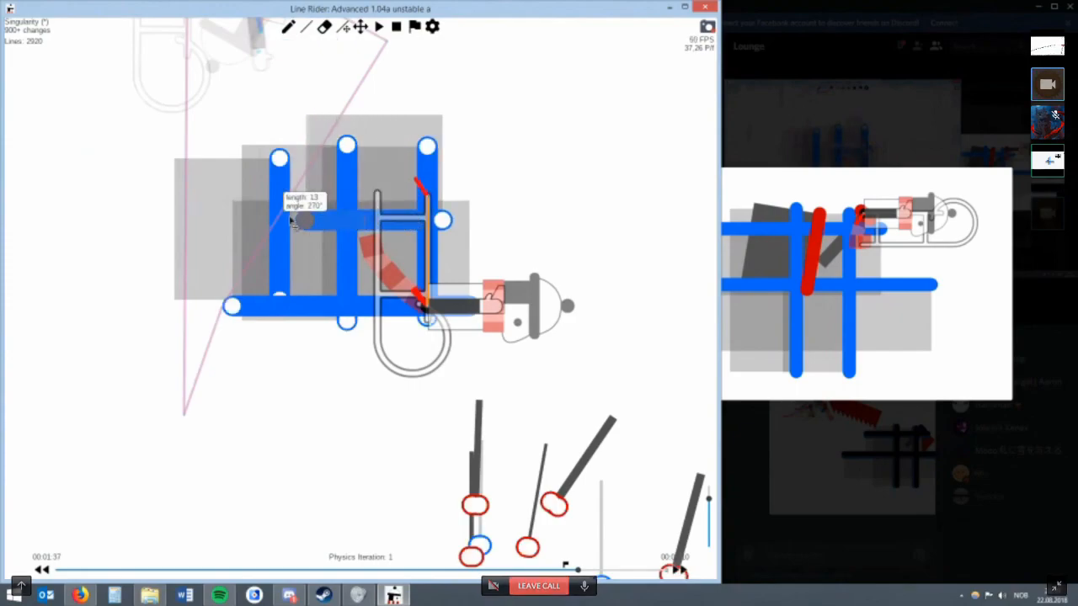
Try short red test lines beside the blue grid's lower-right corner at physics iterations 1 and 2, erasing each attempt.
key("ctrl+v")
left_click_drag(478, 273, 462, 308)
key("e")
left_click(468, 304)
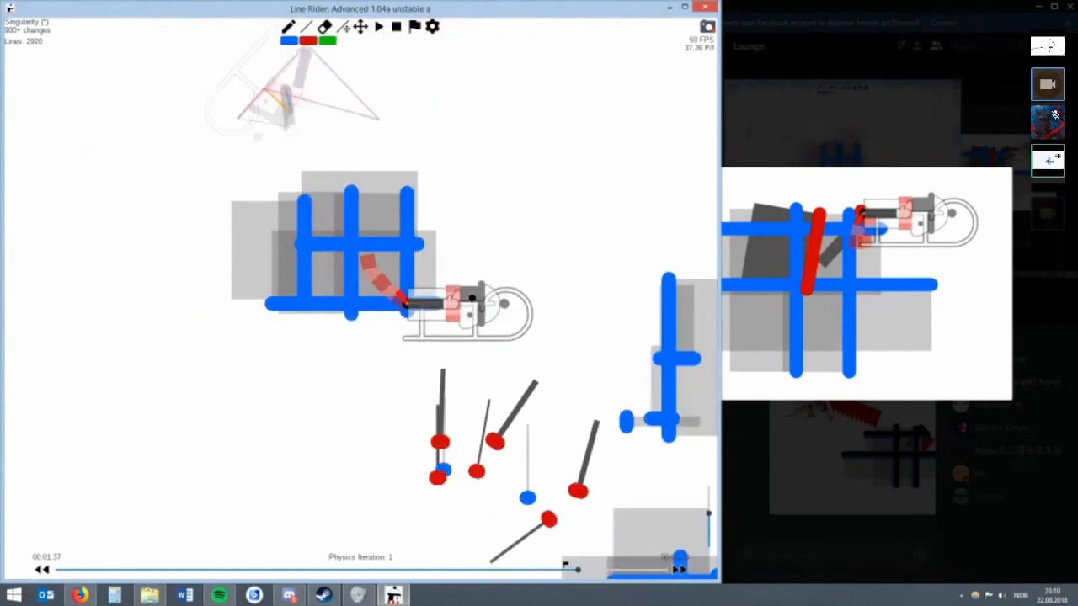
key("ctrl+v")
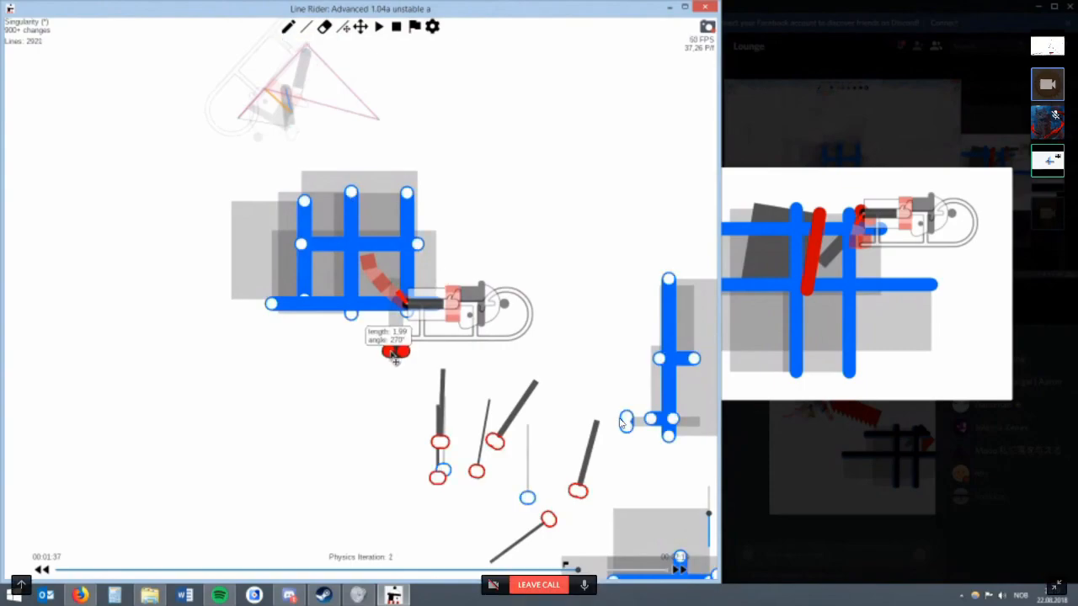
mouse_move(401, 345)
left_mouse_down()
mouse_move(389, 318)
mouse_move(397, 330)
mouse_move(392, 317)
mouse_move(397, 328)
mouse_move(442, 334)
mouse_move(495, 320)
mouse_move(481, 307)
mouse_move(457, 348)
mouse_move(457, 324)
left_mouse_up()
key("e")
left_click(400, 334)
key("ctrl+v")
key("e")
left_click(481, 310)
Try a short blue contact line at the grid's lower-right corner at physics iteration 2 and reposition its ends.
scroll(433, 325, "up", 4)
key("w")
key("r")
scroll(468, 312, "down", 3)
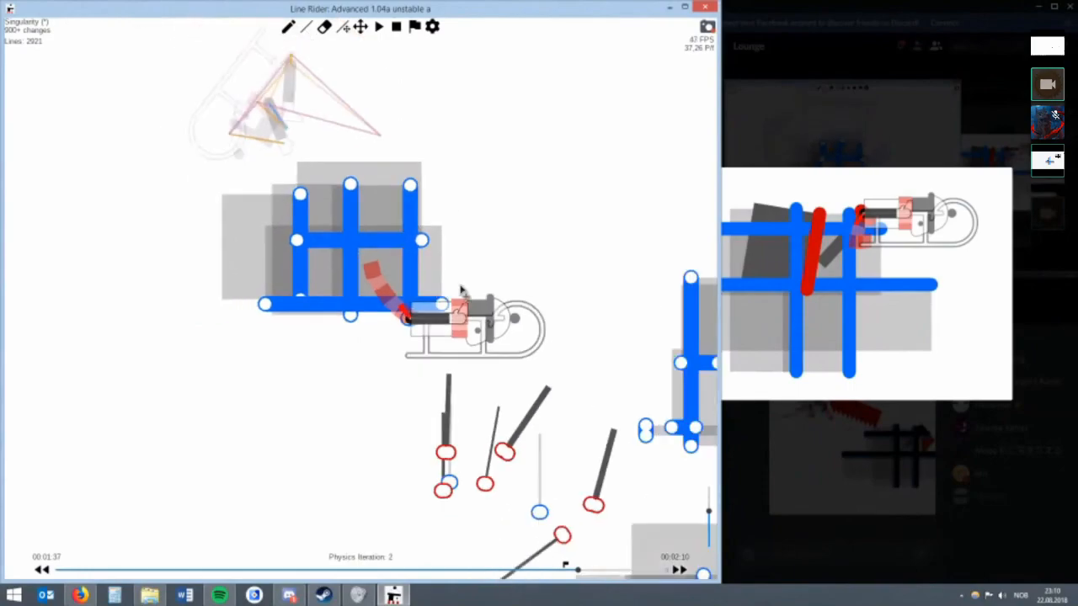
scroll(476, 343, "up", 3)
left_click_drag(467, 341, 469, 313)
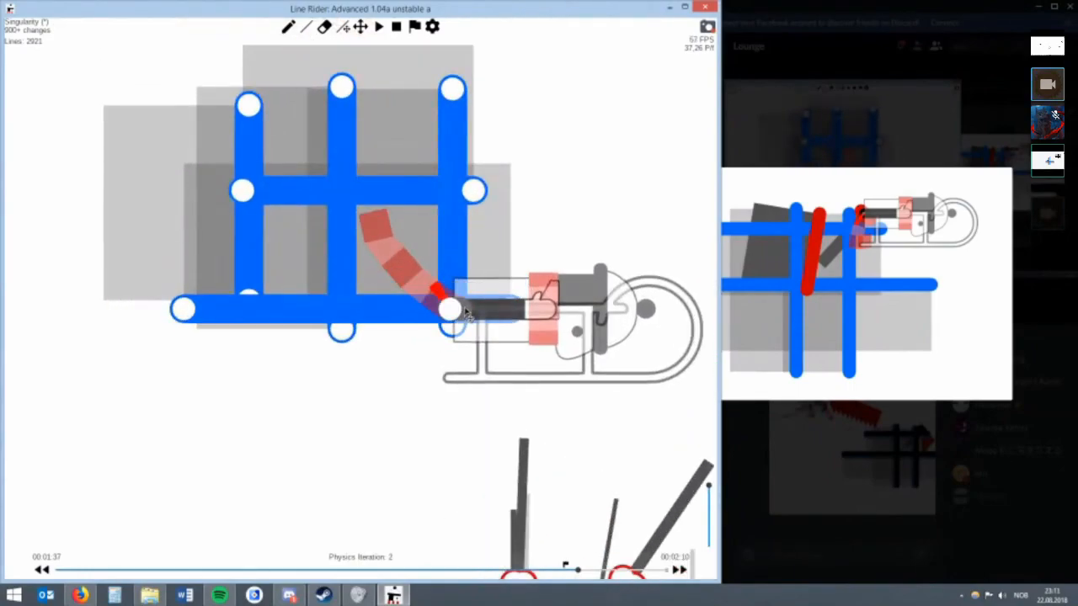
scroll(467, 313, "down", 3)
scroll(471, 318, "up", 4)
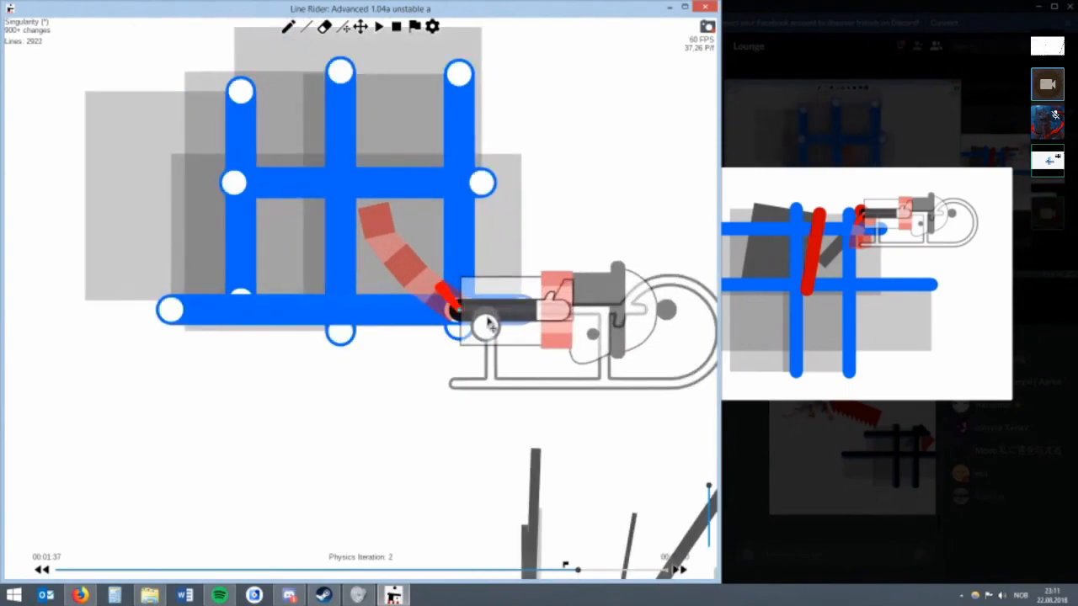
mouse_move(488, 319)
left_mouse_down()
mouse_move(488, 331)
mouse_move(451, 306)
mouse_move(495, 333)
mouse_move(484, 331)
mouse_move(474, 351)
mouse_move(476, 334)
mouse_move(501, 381)
mouse_move(490, 349)
left_mouse_up()
key("w")
key("r")
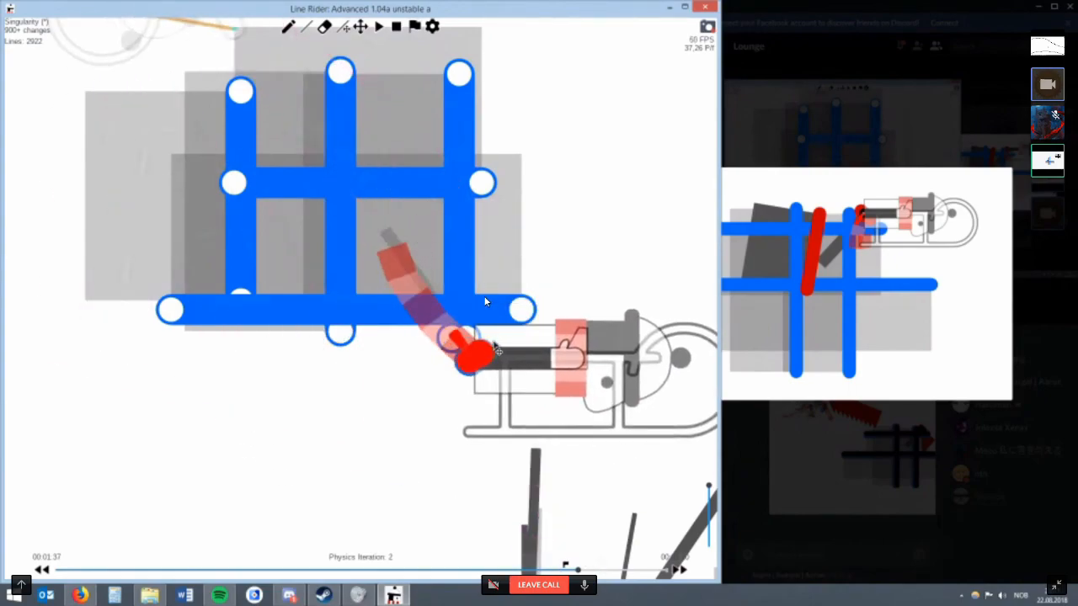
Try another short line beside the rider near the grid's lower-right corner, move it and delete it.
scroll(491, 347, "down", 2)
key("w")
scroll(484, 301, "down", 2)
key("r")
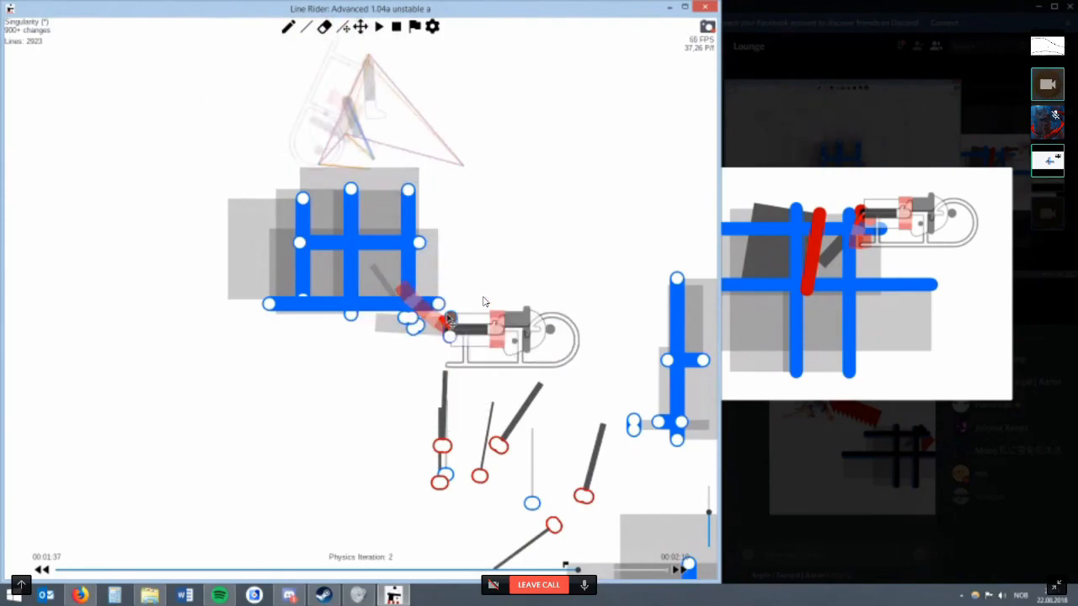
key("w")
key("r")
mouse_move(515, 331)
left_mouse_down()
mouse_move(495, 368)
mouse_move(402, 354)
left_mouse_up()
key("w")
key("BackSpace")
key("r")
Try one more short line below the grid, then delete all the short test lines, leaving the blue grid.
key("w")
left_click_drag(416, 397, 382, 390)
key("r")
key("w")
key("BackSpace")
key("BackSpace")
key("BackSpace")
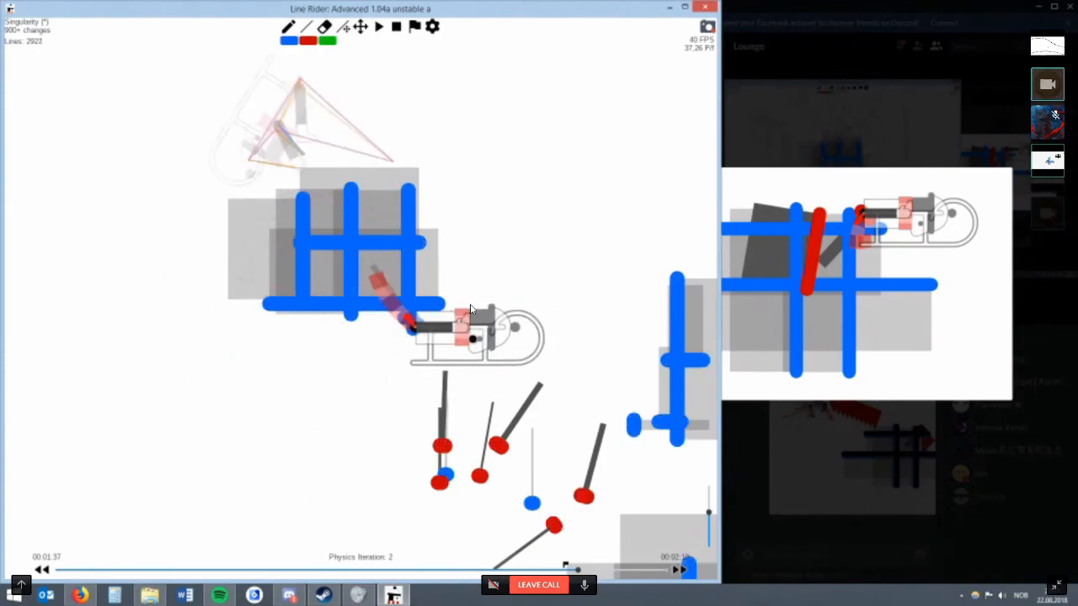
key("BackSpace")
key("BackSpace")
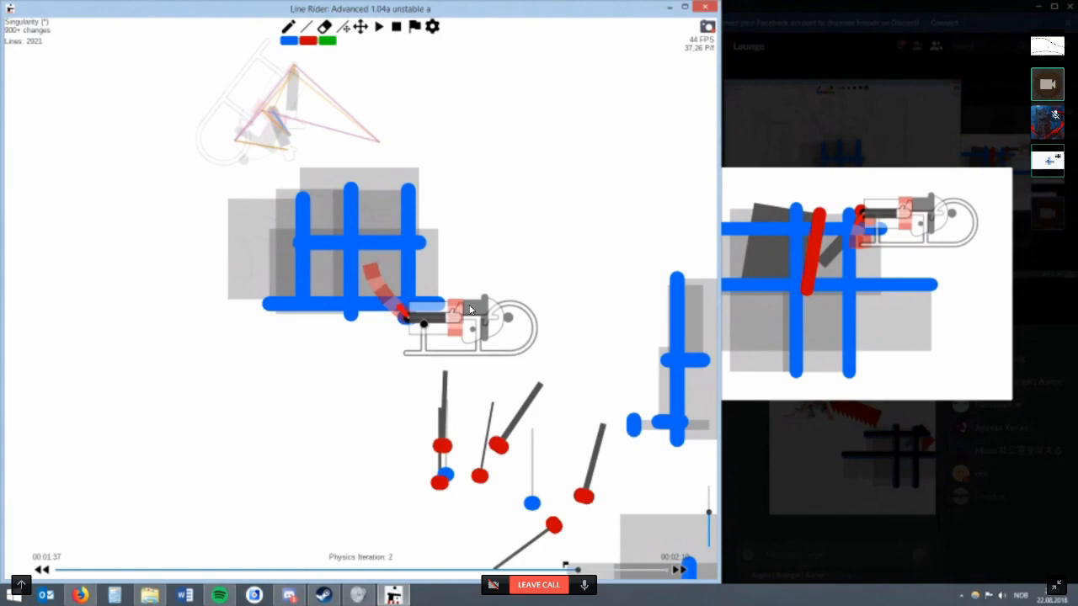
key("BackSpace")
Try a single test line inside the blue grid at physics iteration 2 and delete it.
mouse_move(360, 91)
left_mouse_down()
mouse_move(427, 235)
mouse_move(373, 180)
left_mouse_up()
scroll(423, 278, "up", 5)
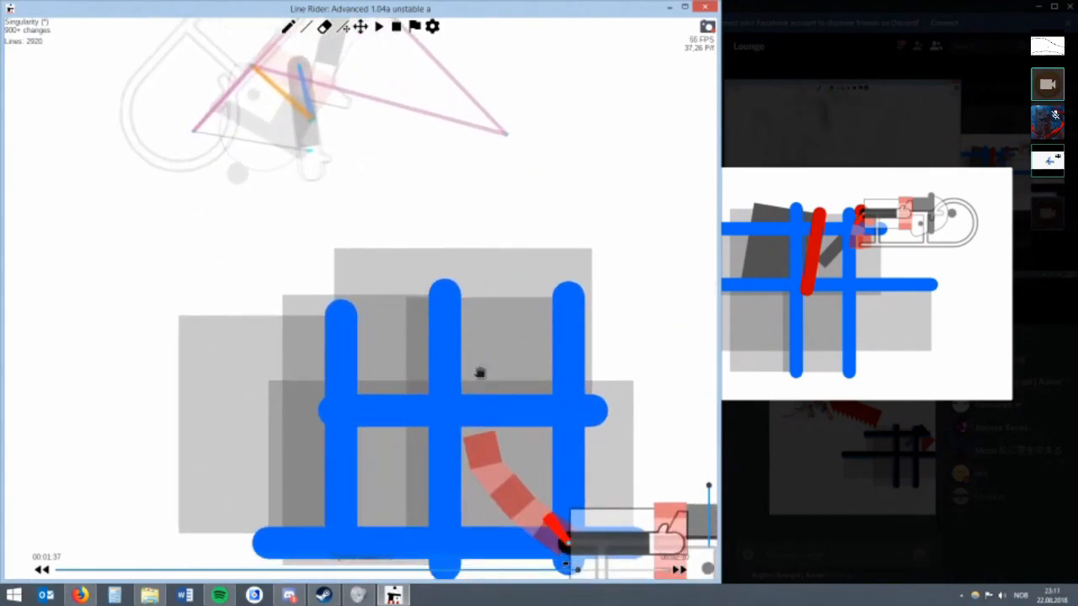
scroll(479, 373, "down", 2)
key("w")
mouse_move(399, 392)
left_mouse_down()
mouse_move(437, 370)
mouse_move(398, 399)
left_mouse_up()
key("r")
key("BackSpace")
Draw a diagonal red line from the grid's lower horizontal line to the scarf and raise its multilines.
key("w")
key("r")
mouse_move(440, 356)
left_mouse_down()
mouse_move(443, 377)
mouse_move(457, 379)
mouse_move(454, 417)
mouse_move(434, 431)
mouse_move(448, 430)
left_mouse_up()
right_click(453, 427)
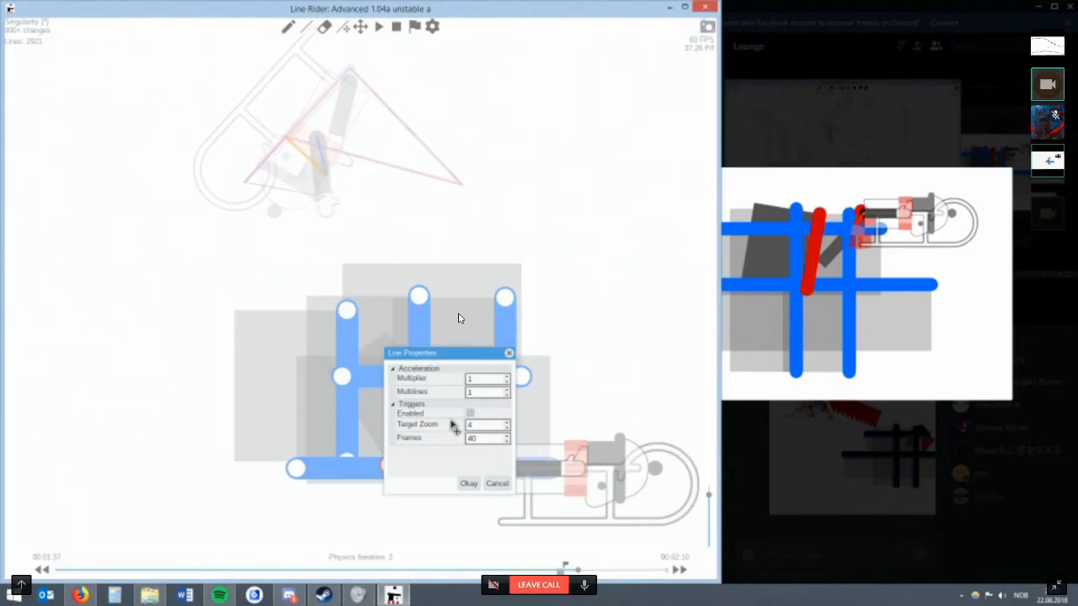
left_click(497, 485)
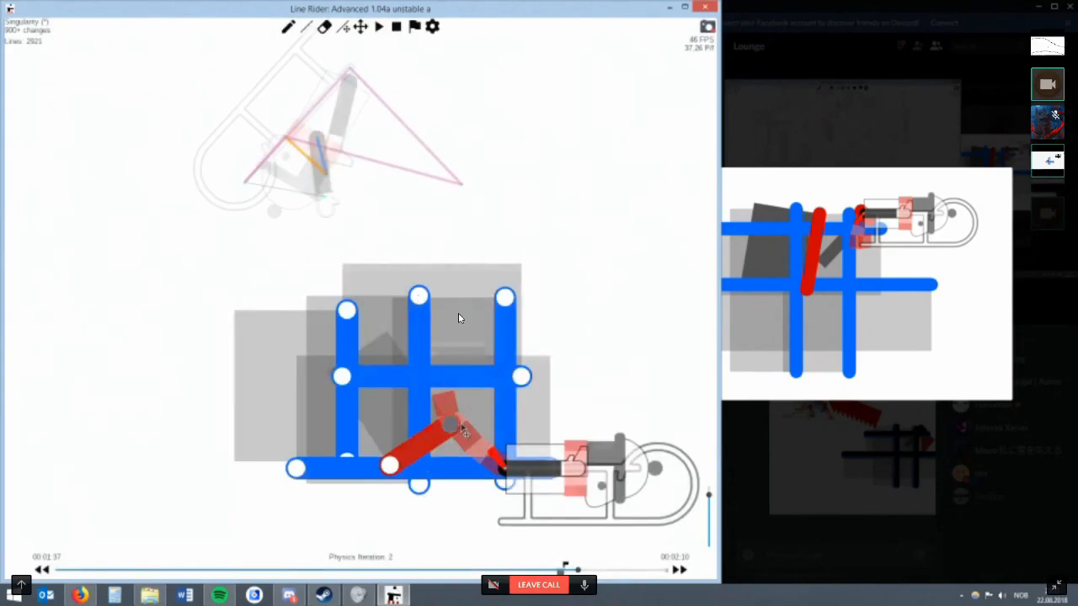
right_click(463, 431)
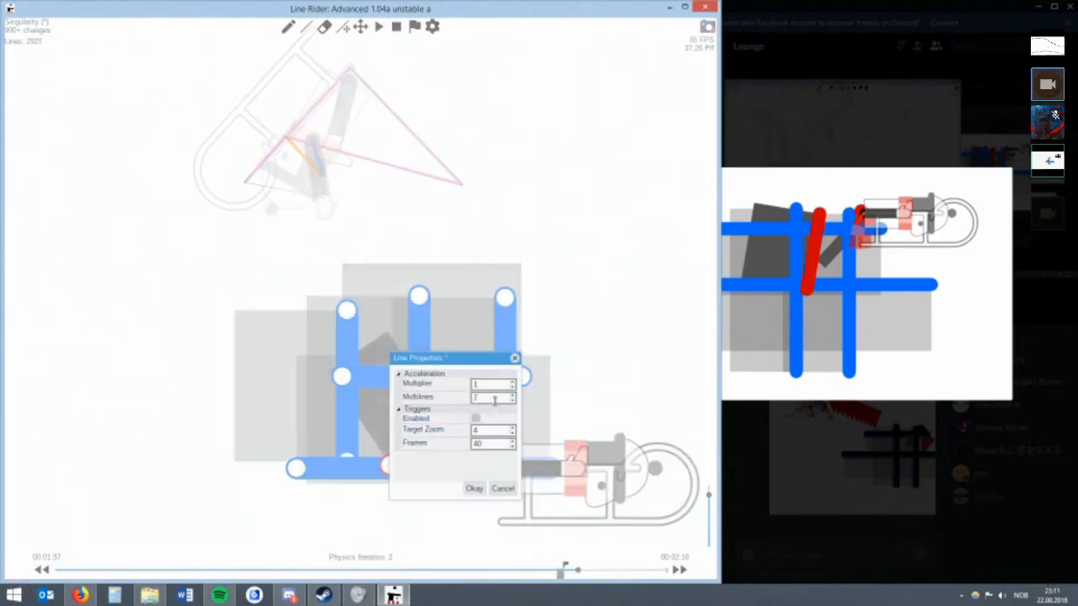
left_click(474, 489)
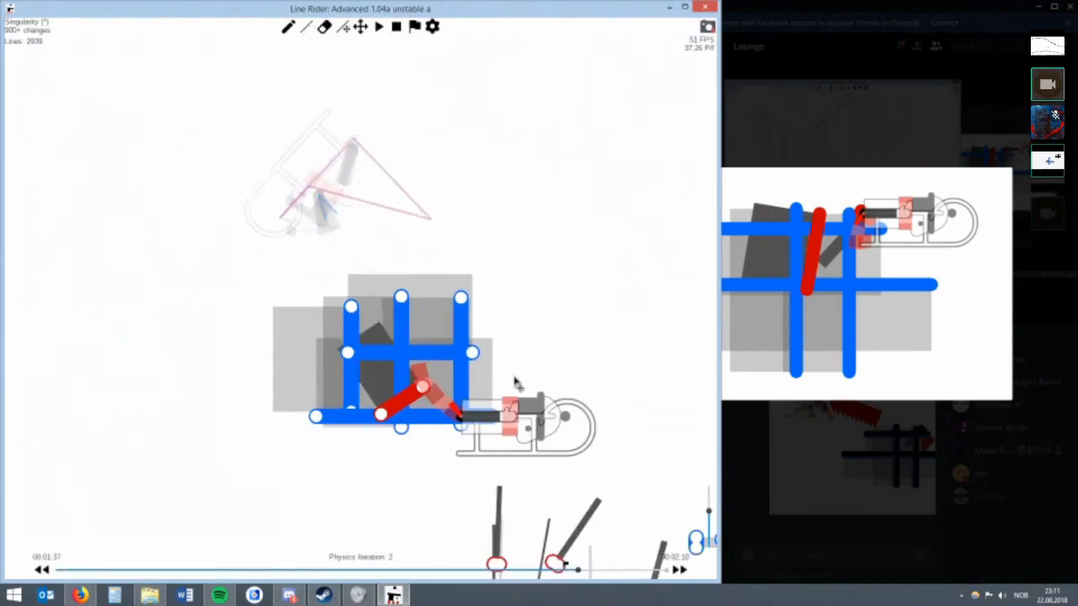
Step through the remaining physics iterations of 00:01:37 up to the momentum tick of 00:01:38.
key("alt+Right")
key("alt+Right")
key("alt+Right")
key("alt+Right")
key("alt+Right")
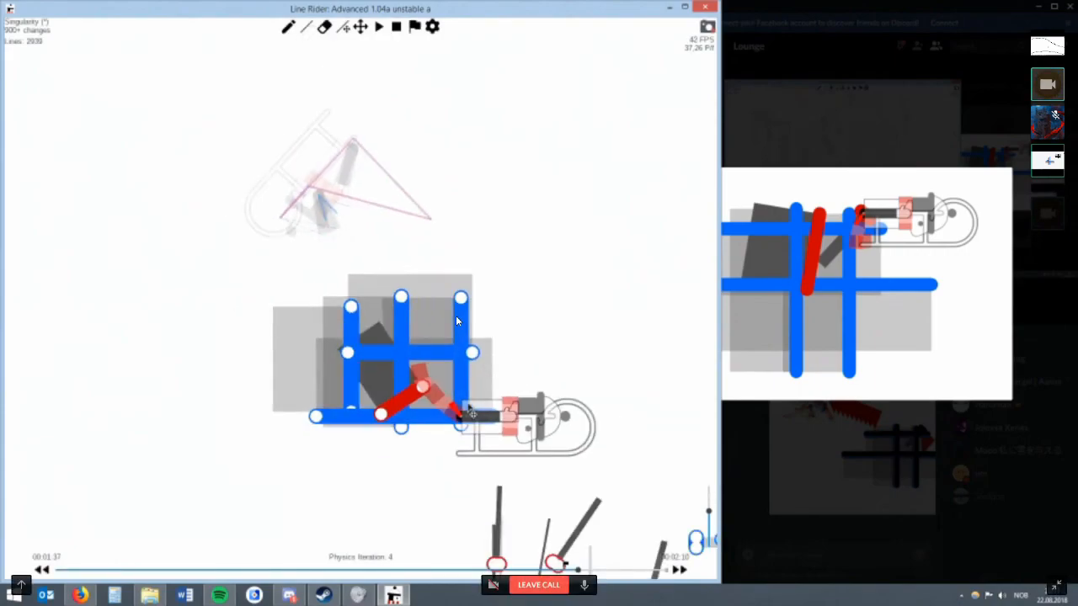
key("alt+Right")
key("alt+Left")
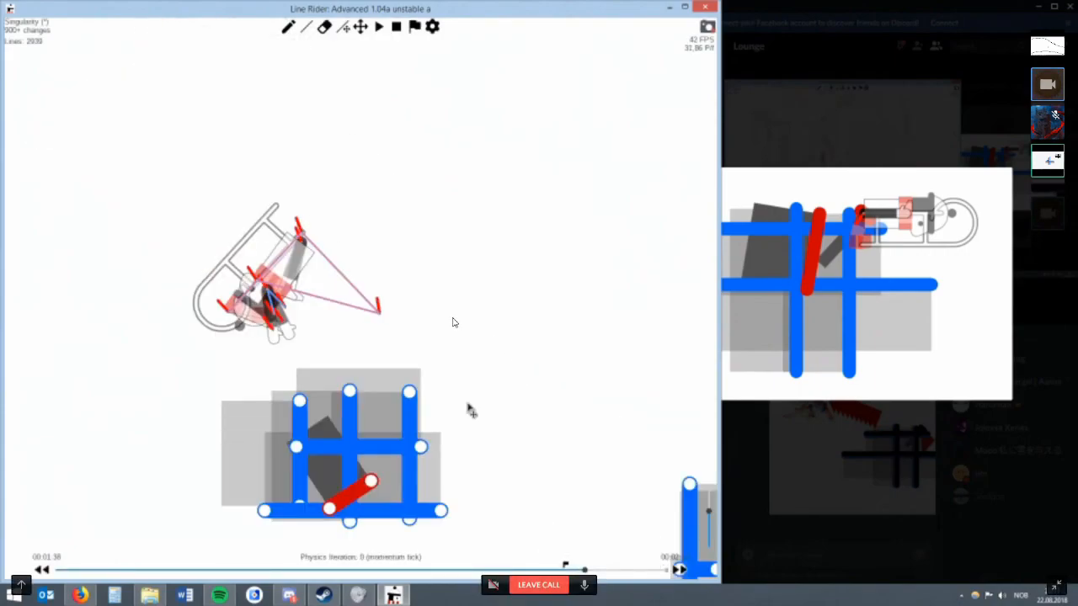
Return to 00:01:37 and compare the rider's poses from the momentum tick to physics iteration 2.
key("Left")
left_click(361, 27)
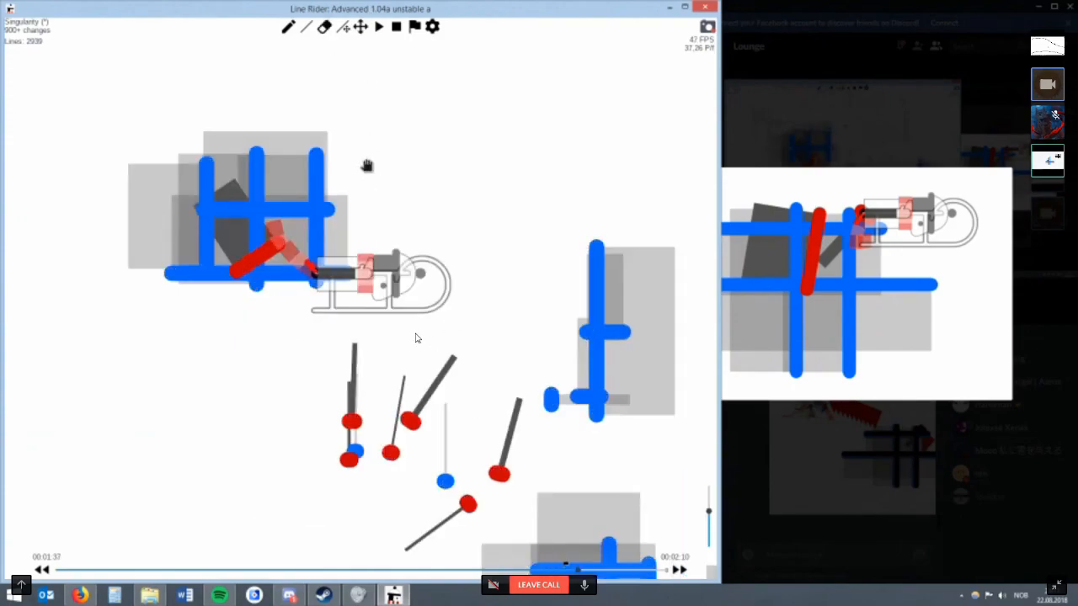
left_click_drag(375, 181, 395, 163)
scroll(381, 208, "up", 2)
left_click_drag(380, 208, 410, 266)
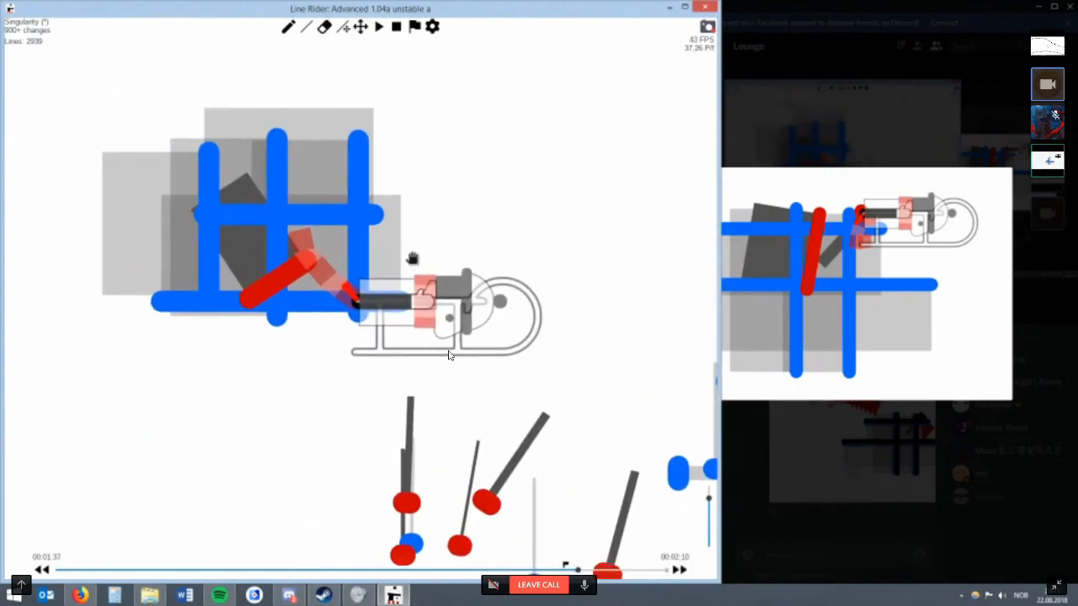
key("alt+Right")
key("alt+Left")
key("alt+Left")
key("alt+Left")
key("alt+Left")
key("alt+Left")
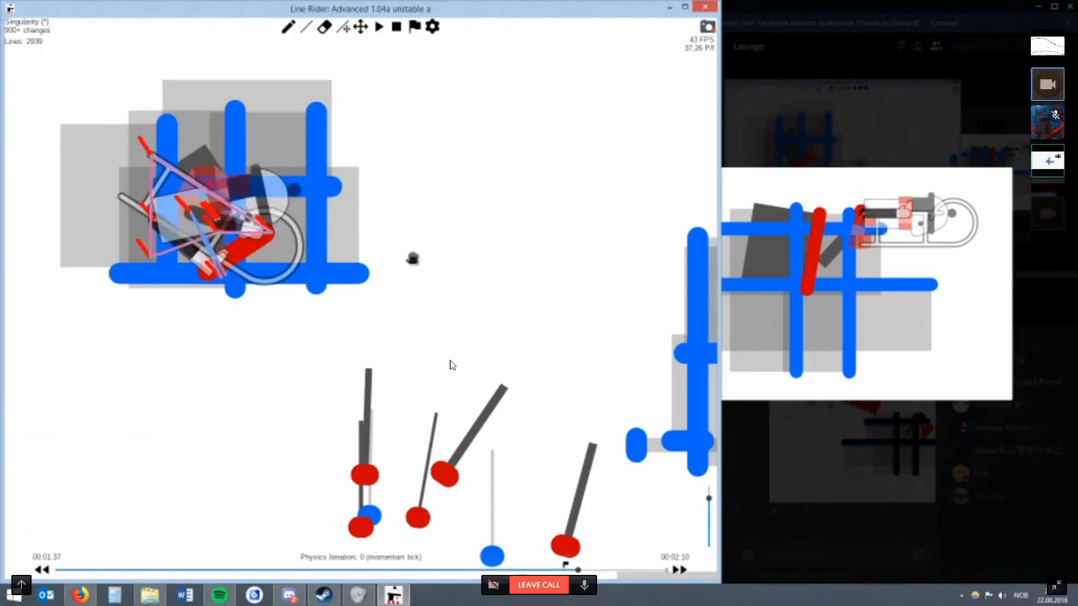
key("alt+Right")
key("alt+Right")
Try adjusting a line at the grid's lower-right corner at physics iteration 2 and erase the test.
key("r")
mouse_move(385, 314)
left_mouse_down()
mouse_move(371, 327)
mouse_move(329, 298)
left_mouse_up()
key("e")
left_click(332, 306)
scroll(333, 298, "down", 2)
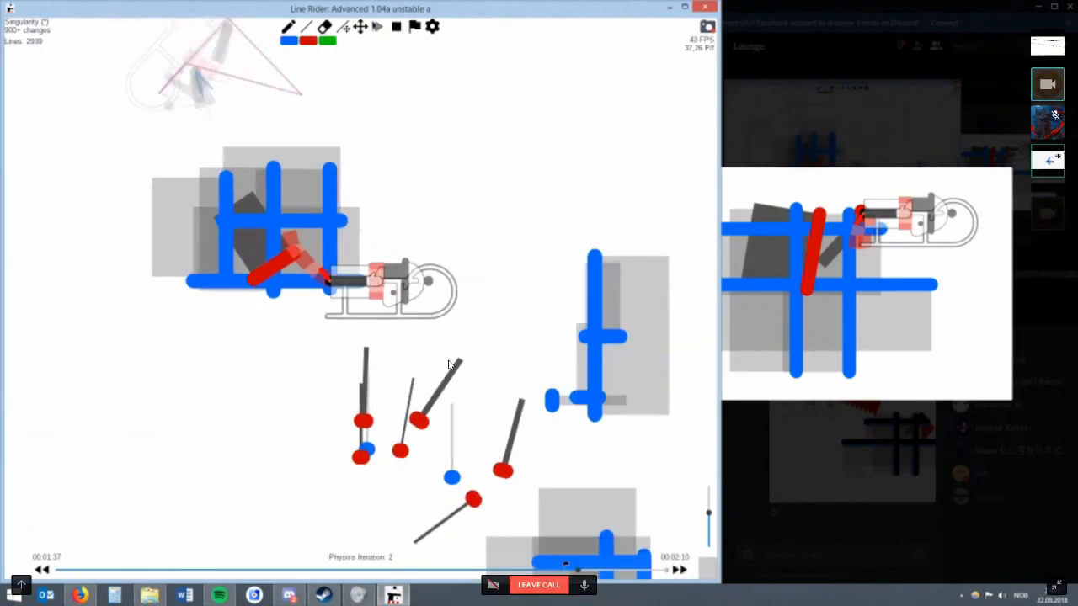
Try tiny red test lines, down to a length of about 0.26, at the grid's lower-right corner and remove them.
left_click(364, 27)
left_click_drag(345, 232, 360, 233)
key("w")
scroll(362, 298, "up", 2)
mouse_move(375, 299)
left_mouse_down()
mouse_move(355, 287)
mouse_move(353, 308)
mouse_move(361, 296)
mouse_move(340, 282)
left_mouse_up()
key("r")
key("BackSpace")
key("w")
scroll(360, 297, "up", 3)
key("r")
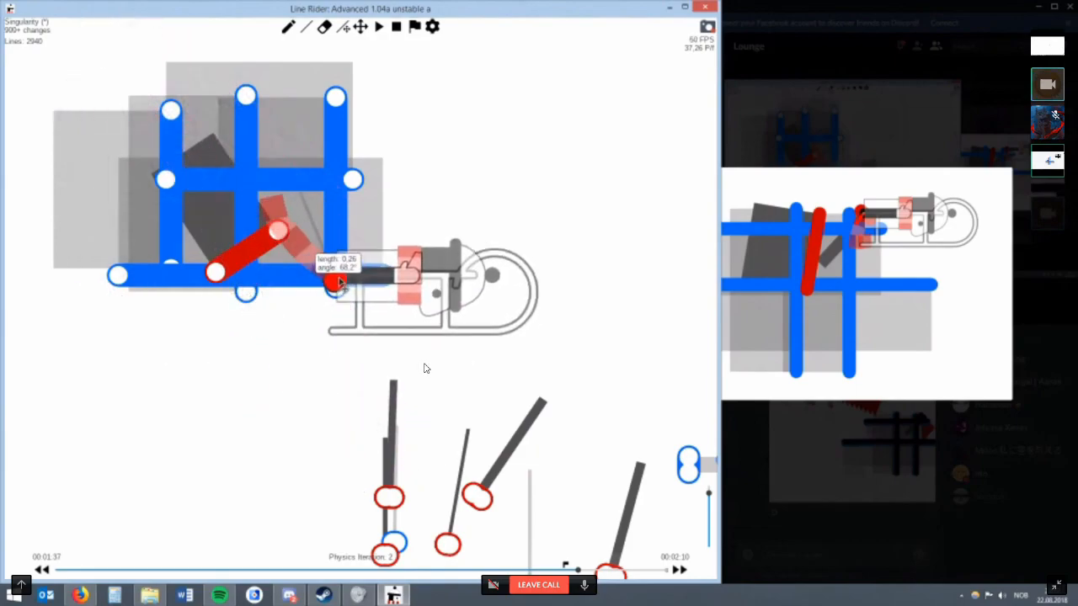
scroll(344, 280, "down", 3)
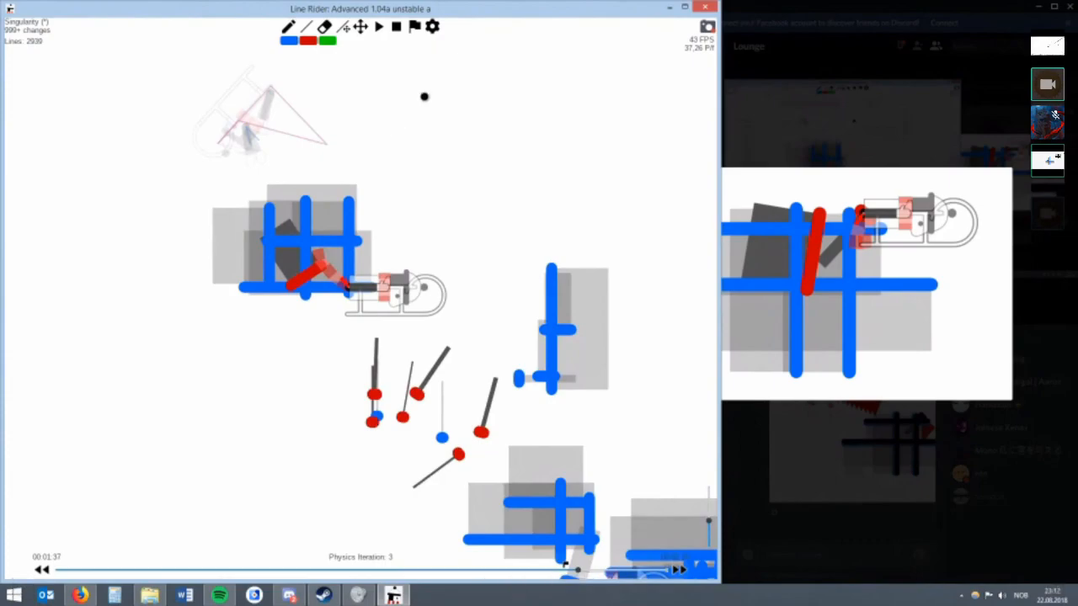
Draw a horizontal blue line through the sled at 00:01:38 and lower it at physics iteration 1.
key("space")
key("r")
mouse_move(228, 303)
left_mouse_down()
mouse_move(376, 302)
mouse_move(375, 312)
left_mouse_up()
key("alt+Left")
key("alt+Left")
key("alt+Left")
key("alt+Left")
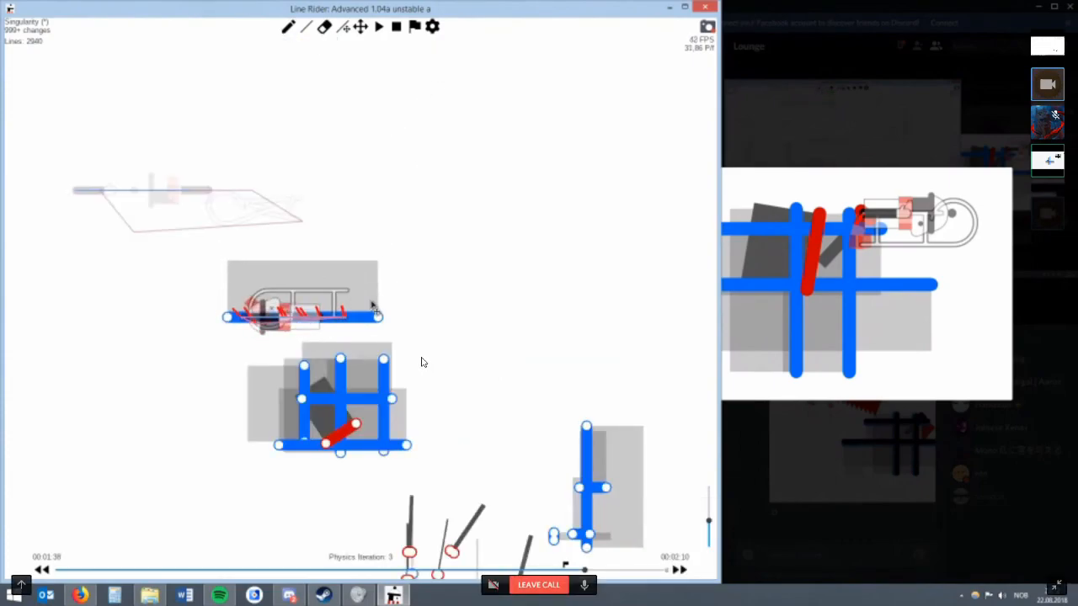
scroll(415, 362, "up", 3)
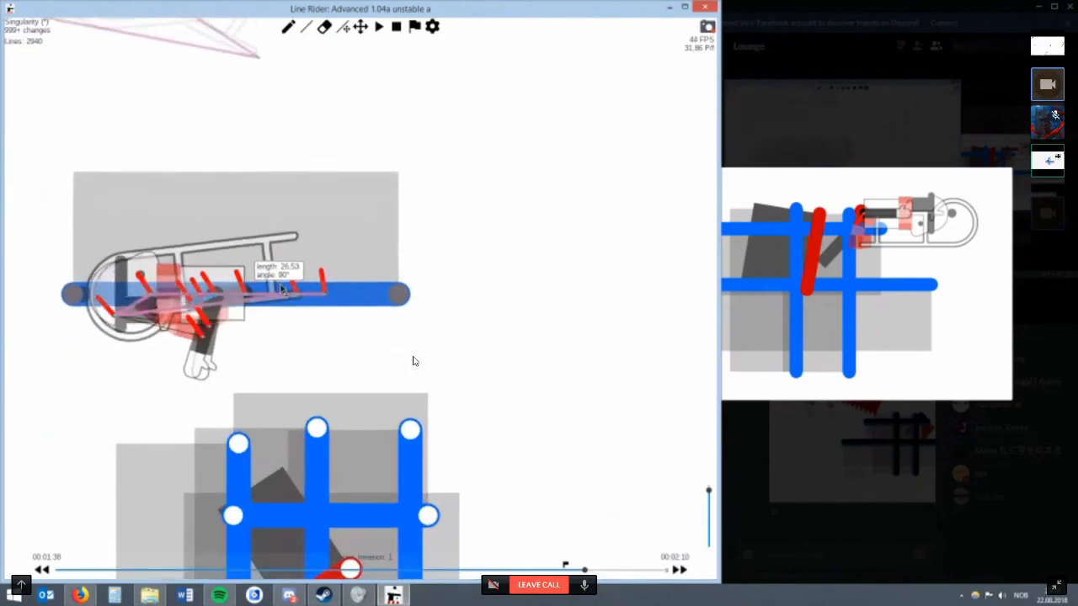
key("w")
key("r")
mouse_move(272, 231)
left_mouse_down()
mouse_move(301, 231)
mouse_move(326, 371)
left_mouse_up()
Cross the horizontal blue line with two vertical blue lines and adjust their lower ends.
key("w")
left_click_drag(270, 202, 262, 369)
left_click_drag(228, 256, 229, 403)
key("r")
left_click_drag(272, 372, 279, 399)
mouse_move(229, 399)
left_mouse_down()
mouse_move(259, 393)
mouse_move(212, 332)
mouse_move(213, 404)
left_mouse_up()
Add a third vertical blue line nearer the rider, undo a misplaced adjustment and try a further vertical about 20 long.
key("w")
left_click_drag(289, 183, 289, 399)
key("r")
left_click_drag(291, 401, 325, 402)
left_click_drag(331, 217, 345, 163)
key("ctrl+z")
key("ctrl+z")
left_click_drag(345, 205, 304, 154)
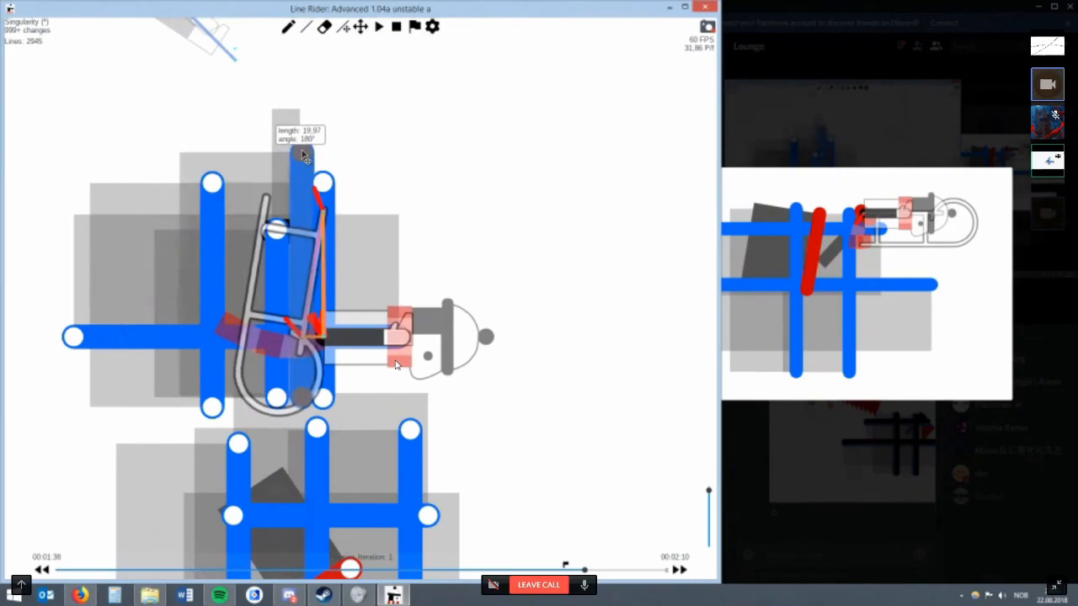
Try repositioning the upper and lower ends of the blue test lines around the sled at 00:01:38.
left_click_drag(262, 233, 283, 271)
left_click_drag(319, 271, 84, 272)
left_click_drag(299, 181, 339, 183)
left_click_drag(350, 389, 351, 389)
key("r")
mouse_move(351, 390)
left_mouse_down()
mouse_move(203, 366)
mouse_move(197, 352)
left_mouse_up()
mouse_move(197, 352)
left_mouse_down()
mouse_move(196, 433)
mouse_move(360, 406)
left_mouse_up()
Delete all the blue test lines drawn around the sled at 00:01:38.
key("w")
key("BackSpace")
key("BackSpace")
key("BackSpace")
key("BackSpace")
key("BackSpace")
key("BackSpace")
key("BackSpace")
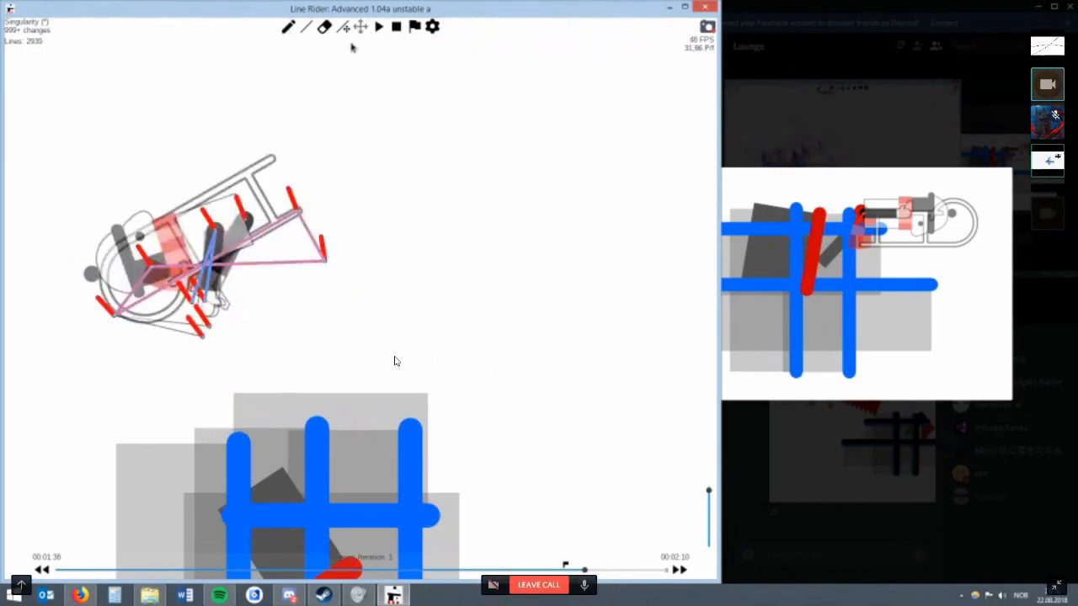
Try three vertical blue test lines across the sled and rider at 00:01:38.
left_click(363, 27)
left_click_drag(127, 274, 270, 241)
left_click_drag(473, 112, 473, 318)
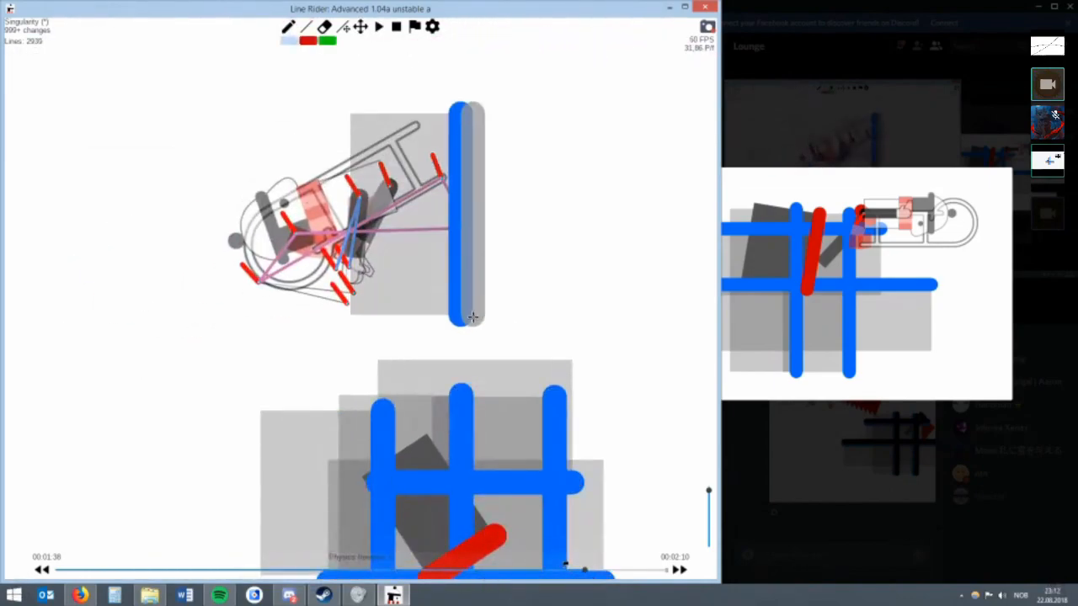
left_click_drag(435, 176, 435, 346)
left_click_drag(345, 172, 345, 351)
Try moving the ends of the vertical test lines further out and adding steep blue lines beside them.
key("r")
left_click_drag(443, 181, 443, 129)
left_click_drag(477, 314, 491, 352)
key("w")
mouse_move(462, 188)
left_mouse_down()
mouse_move(462, 339)
mouse_move(426, 343)
mouse_move(488, 347)
left_mouse_up()
key("r")
key("w")
left_click_drag(526, 90, 527, 376)
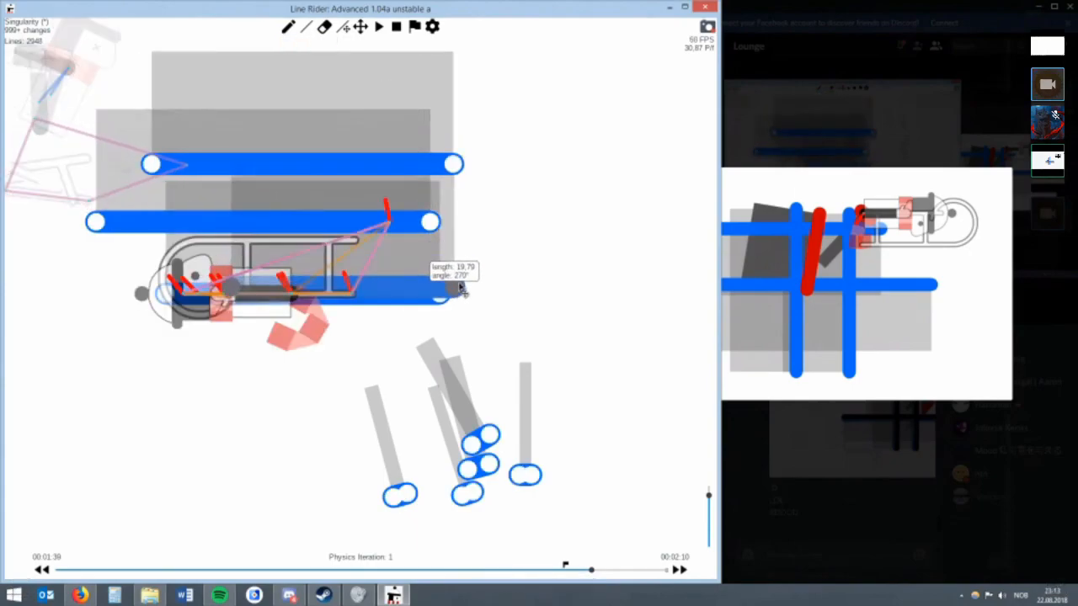
Step back to 00:01:38 and draw a short red line just past the sled's tail.
key("Left")
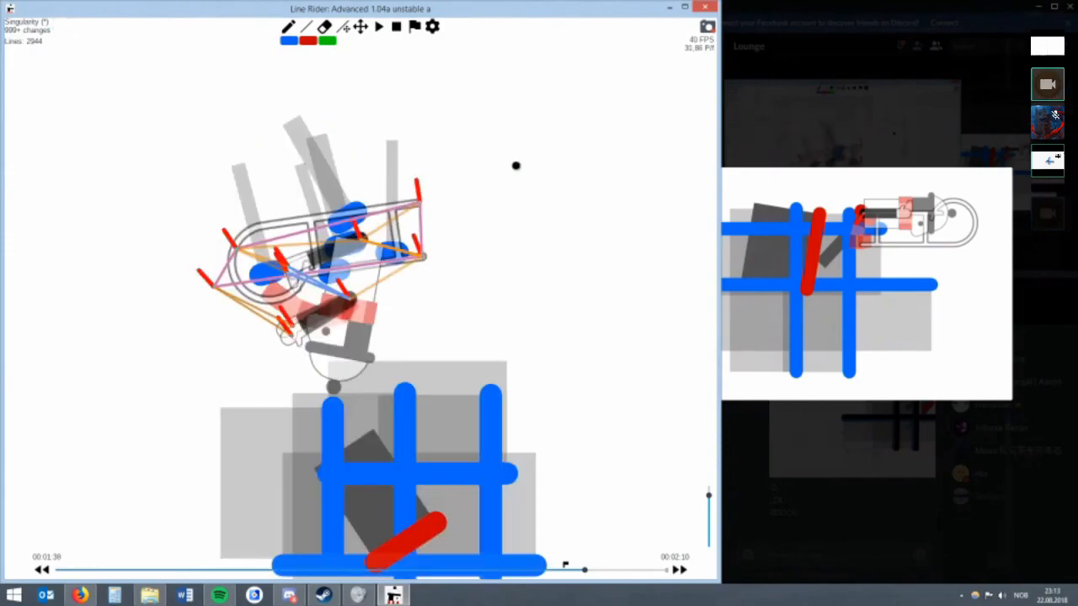
scroll(514, 166, "up", 3)
key("w")
key("2")
key("r")
mouse_move(469, 143)
left_mouse_down()
mouse_move(469, 157)
mouse_move(460, 146)
left_mouse_up()
Increase the multilines count of the short red line near the sled's tail.
scroll(483, 169, "down", 3)
key("alt+Right")
scroll(534, 379, "down", 3)
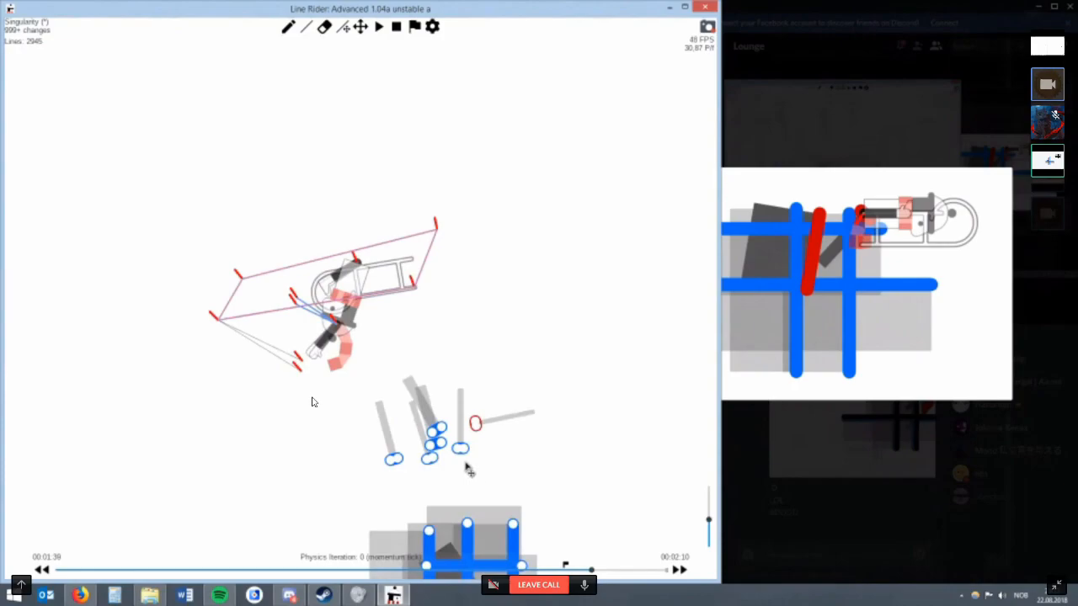
right_click(479, 428)
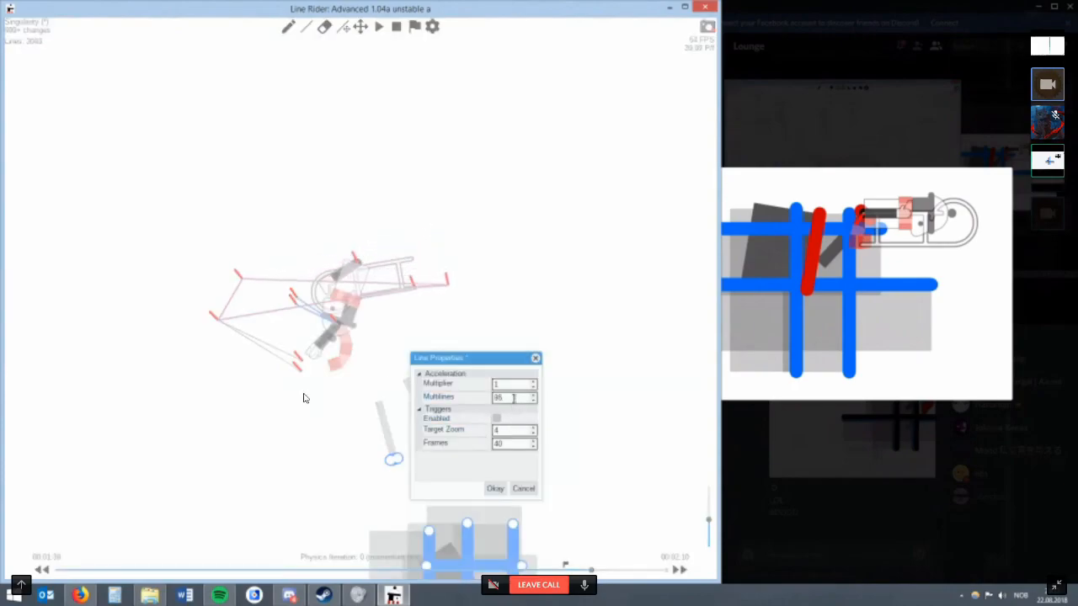
left_click(498, 485)
Try two long horizontal blue lines across the sled at 00:01:39, physics iteration 1, adjusting their ends.
key("alt+Right")
scroll(322, 301, "up", 7)
key("w")
key("1")
mouse_move(44, 346)
left_mouse_down()
mouse_move(257, 356)
mouse_move(526, 350)
mouse_move(527, 455)
left_mouse_up()
key("r")
key("w")
left_click_drag(130, 353, 529, 369)
left_click_drag(527, 451, 530, 474)
left_click_drag(132, 354, 63, 355)
Try vertical and slanted blue test lines crossing the horizontal ones and move a lower end further down.
scroll(243, 385, "down", 1)
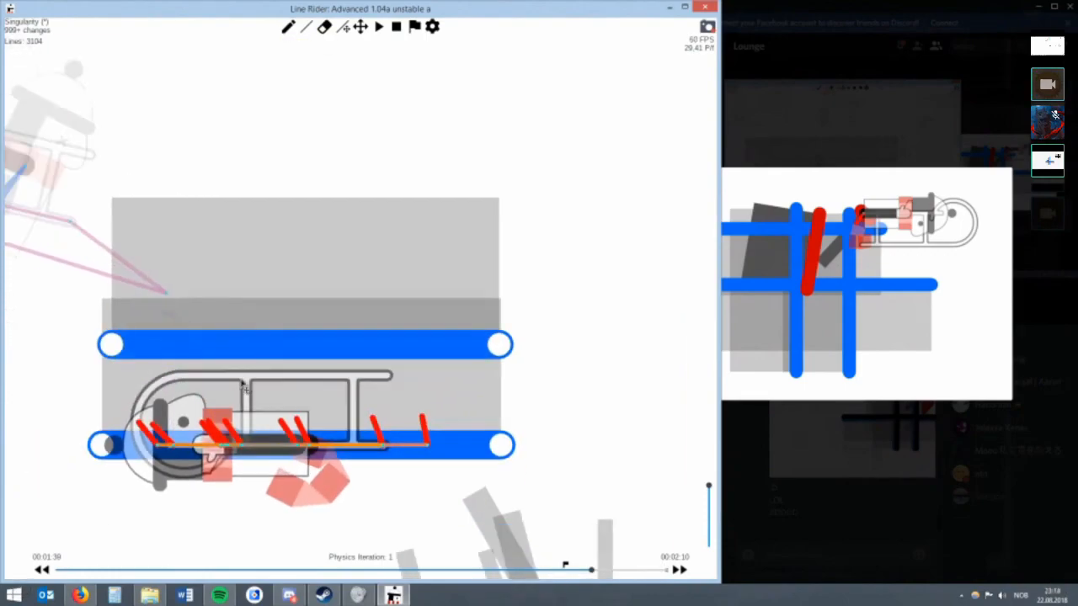
left_click(360, 33)
left_click_drag(264, 195, 362, 166)
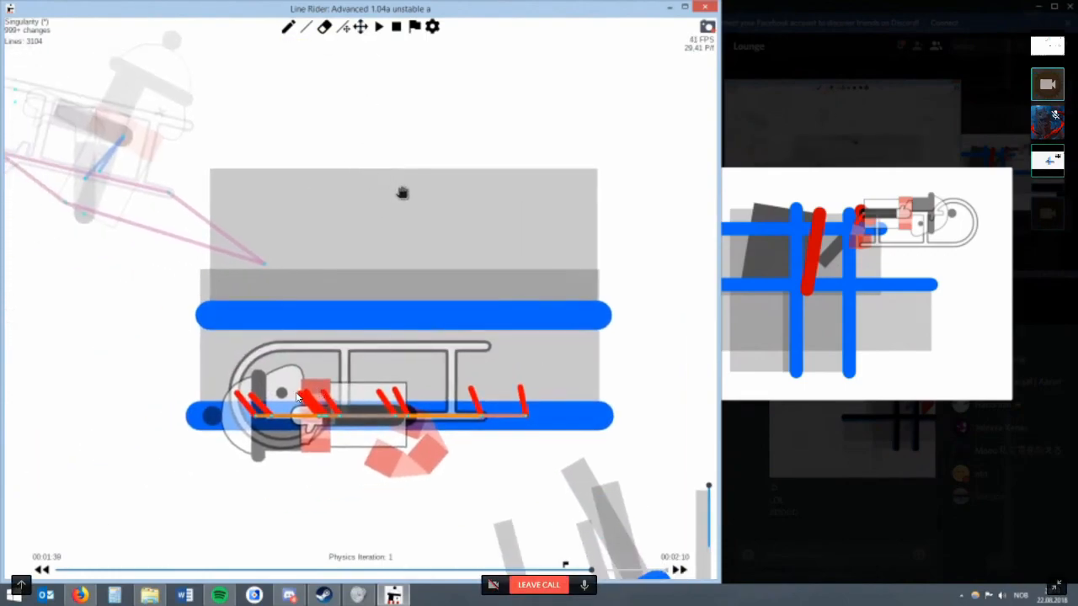
left_click_drag(404, 213, 409, 195)
left_click_drag(401, 311, 425, 264)
key("w")
left_click_drag(569, 211, 568, 387)
left_click_drag(499, 216, 499, 398)
left_click_drag(414, 203, 414, 427)
mouse_move(473, 218)
left_mouse_down()
mouse_move(473, 417)
mouse_move(547, 406)
mouse_move(591, 383)
left_mouse_up()
key("r")
left_click_drag(587, 378, 587, 413)
key("w")
mouse_move(567, 277)
left_mouse_down()
mouse_move(568, 427)
mouse_move(528, 410)
mouse_move(318, 411)
mouse_move(550, 427)
left_mouse_up()
key("r")
key("w")
Undo the horizontal and crossing blue test lines at 00:01:39.
key("ctrl+z")
key("ctrl+z")
key("ctrl+z")
key("ctrl+z")
key("ctrl+z")
key("ctrl+z")
key("ctrl+z")
key("ctrl+z")
key("ctrl+z")
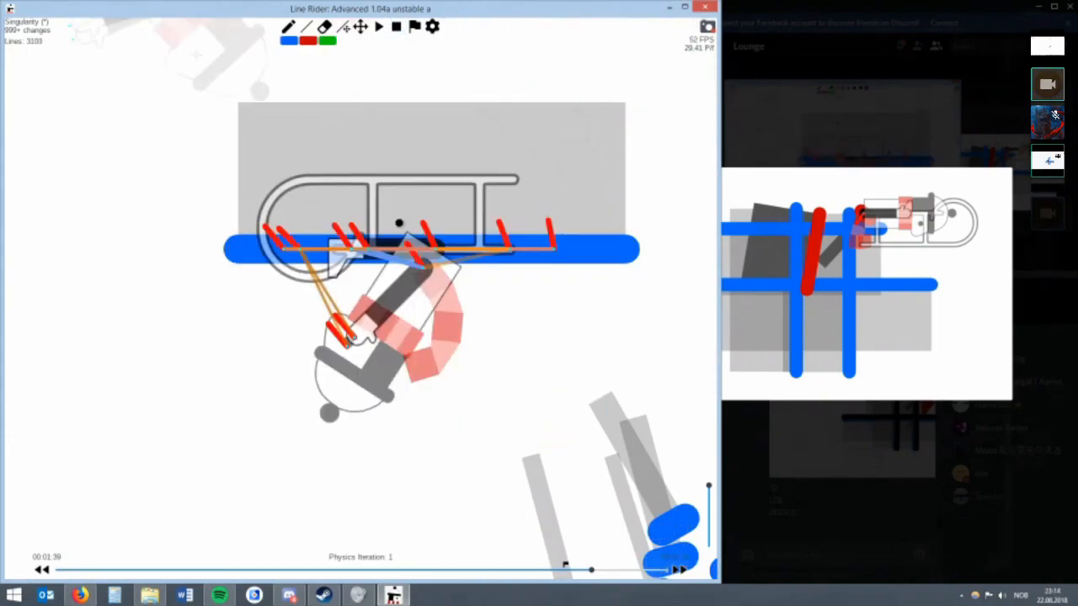
key("ctrl+z")
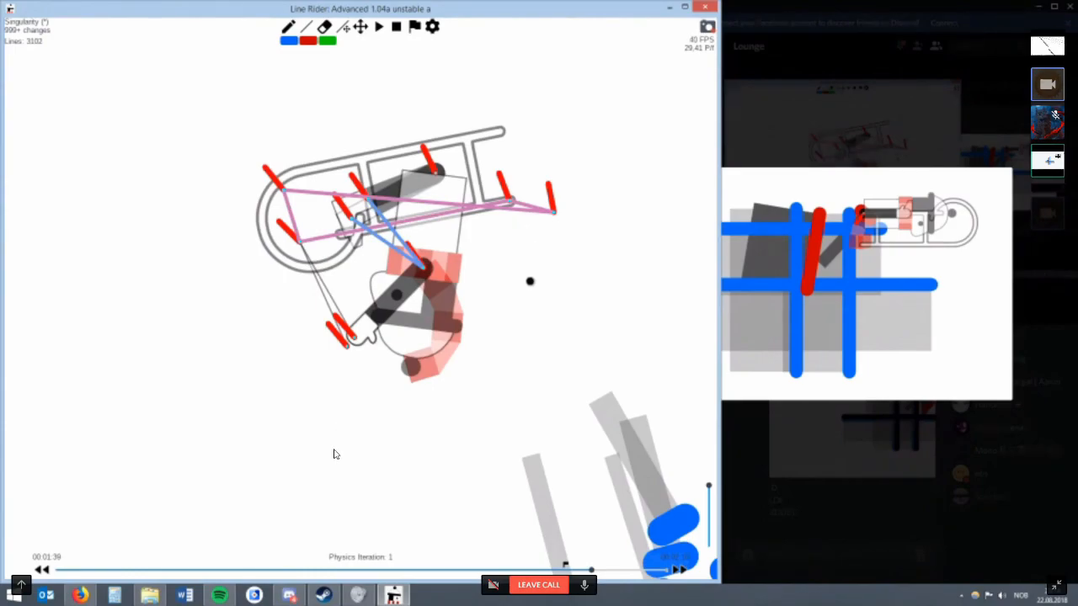
Try a vertical blue line at the sled's tail at 00:01:39, undoing the slanted and extra vertical attempts.
left_click_drag(549, 190, 504, 346)
key("ctrl+z")
left_click_drag(568, 127, 568, 336)
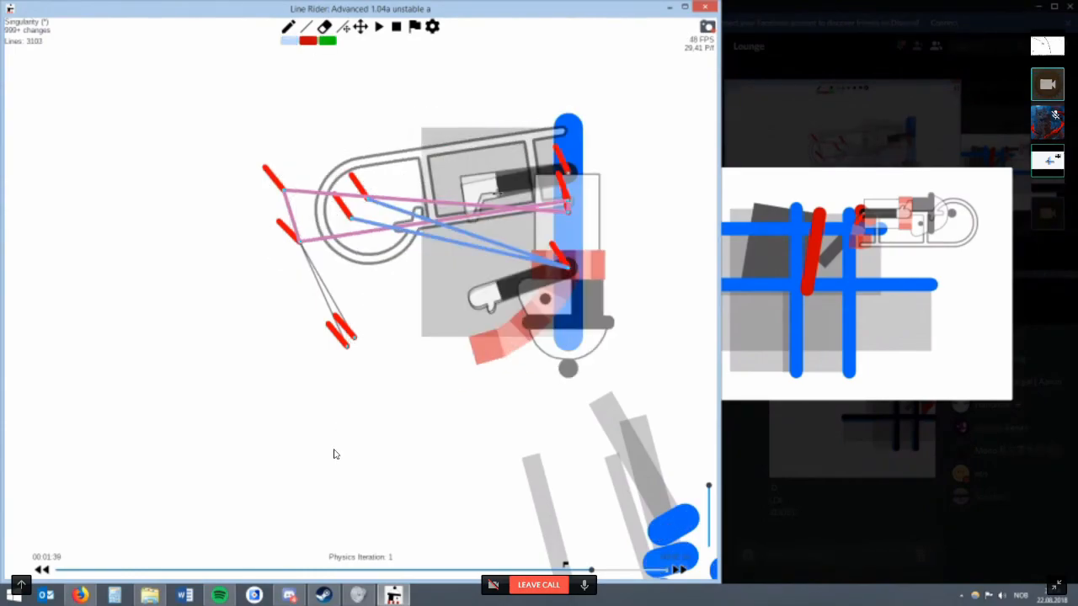
left_click_drag(494, 146, 440, 347)
left_click_drag(406, 133, 407, 362)
key("ctrl+z")
key("ctrl+z")
Try three more vertical blue lines across the sled and extend the lower ends of the two rightmost verticals.
left_click_drag(499, 132, 499, 332)
left_click_drag(420, 132, 420, 380)
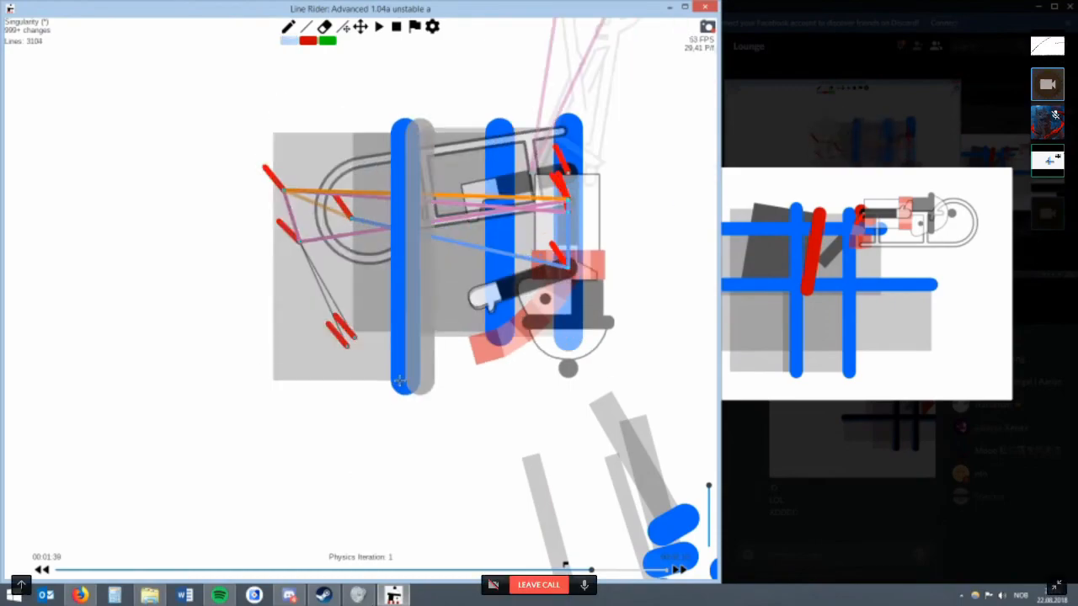
left_click_drag(365, 172, 365, 360)
left_click_drag(503, 326, 502, 420)
left_click_drag(569, 337, 569, 413)
Try a slanted blue line beside the rightmost vertical, undo it and move the vertical's upper end.
key("w")
key("r")
key("w")
left_click_drag(548, 131, 534, 349)
key("ctrl+z")
key("r")
mouse_move(566, 136)
left_mouse_down()
mouse_move(544, 123)
mouse_move(549, 110)
mouse_move(558, 114)
mouse_move(539, 116)
left_mouse_up()
Try shifting the rightmost vertical blue line closer to the neighbouring vertical.
left_click(358, 27)
left_click_drag(432, 145, 306, 198)
scroll(379, 259, "up", 3)
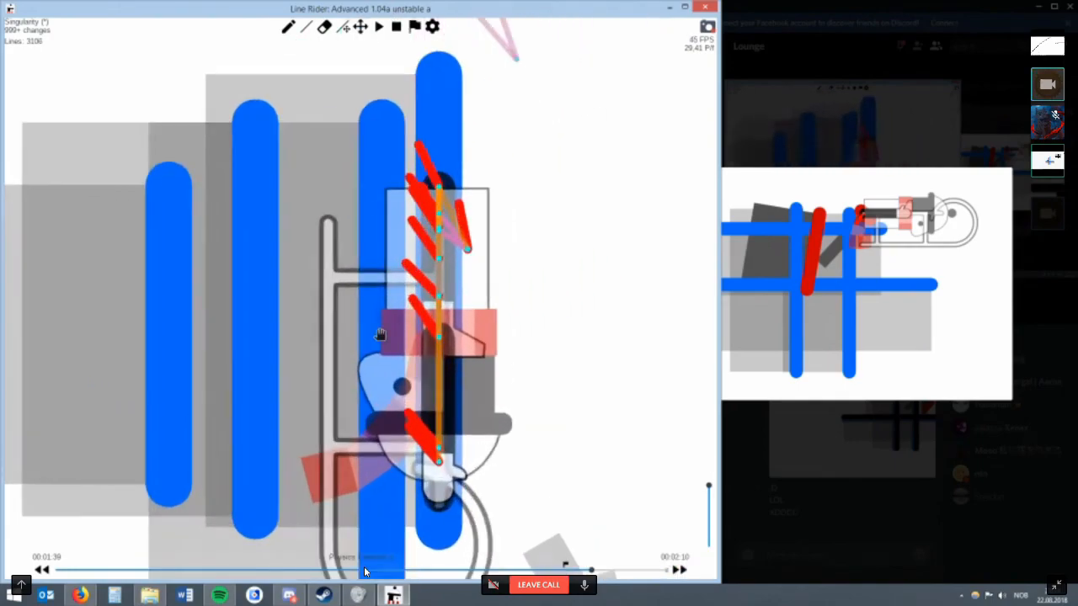
key("r")
left_click_drag(444, 76, 478, 92)
scroll(469, 234, "up", 3)
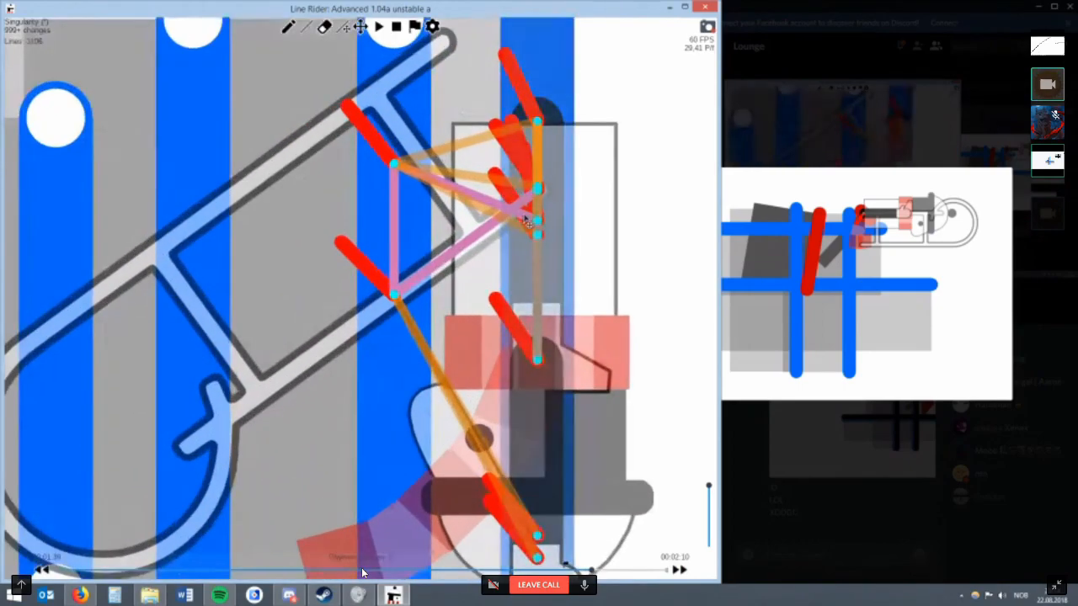
left_click_drag(532, 230, 424, 216)
scroll(539, 234, "down", 2)
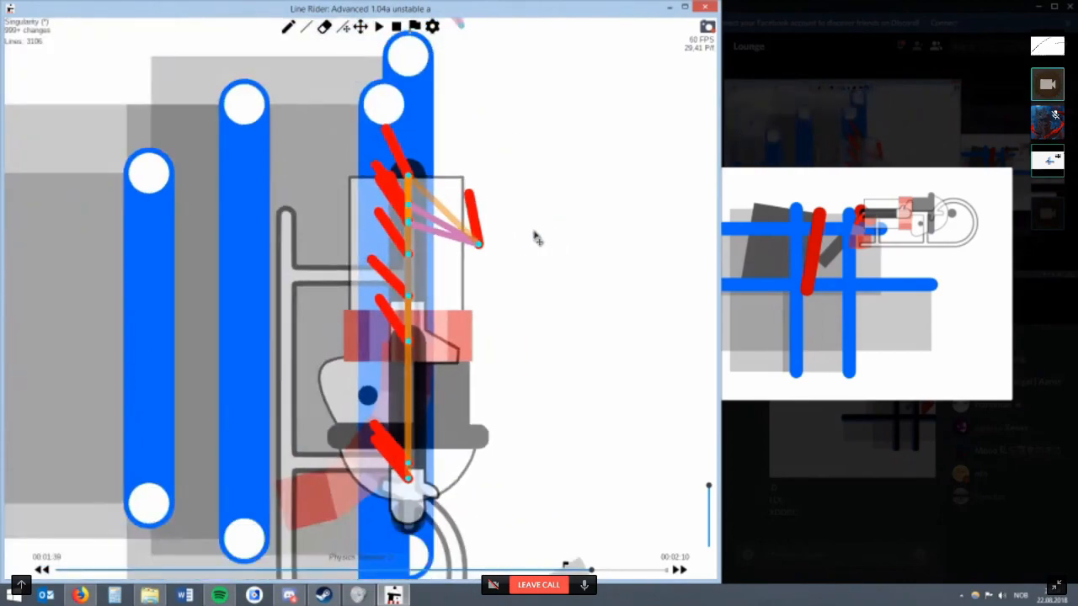
Erase two of the four vertical blue lines and shift the rightmost one towards the remaining line.
key("w")
key("r")
key("w")
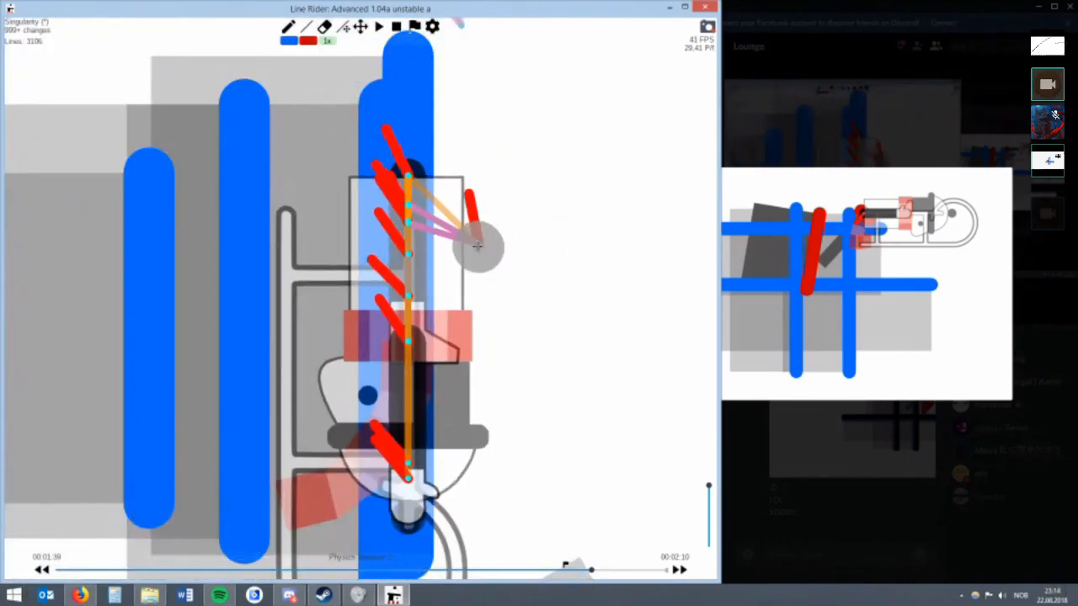
left_click_drag(303, 231, 155, 209)
key("e")
left_click_drag(117, 291, 114, 232)
key("r")
mouse_move(409, 70)
left_mouse_down()
mouse_move(615, 93)
mouse_move(335, 89)
mouse_move(363, 100)
mouse_move(183, 112)
left_mouse_up()
key("e")
key("r")
left_click_drag(323, 86, 324, 110)
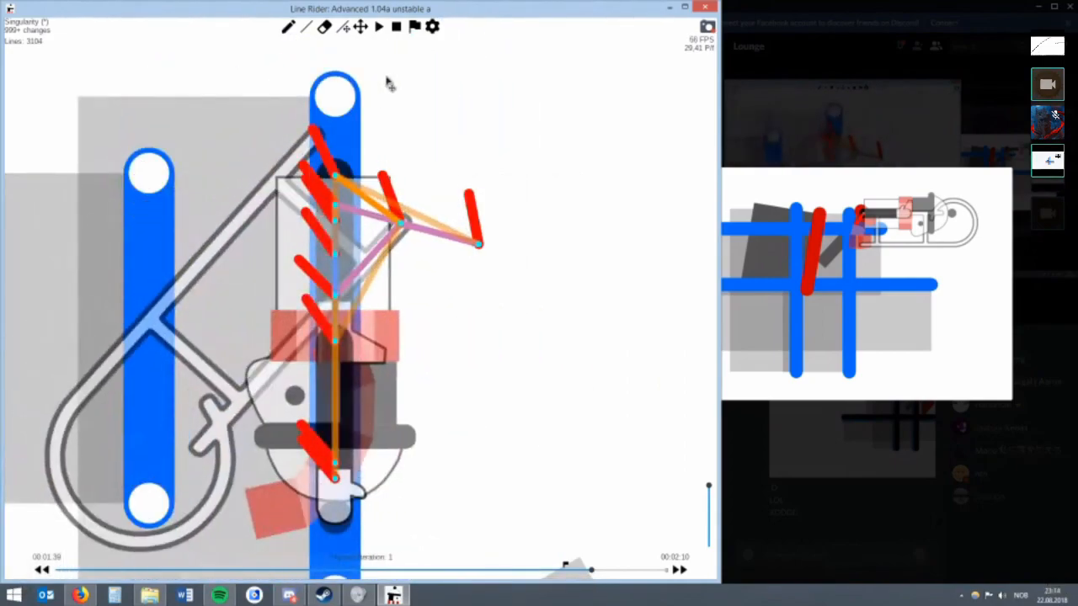
Step back to 00:01:38 and add a second short red line beside the one past the sled's tail.
key("Left")
key("w")
mouse_move(539, 66)
left_mouse_down()
mouse_move(564, 67)
mouse_move(540, 97)
mouse_move(582, 93)
left_mouse_up()
key("r")
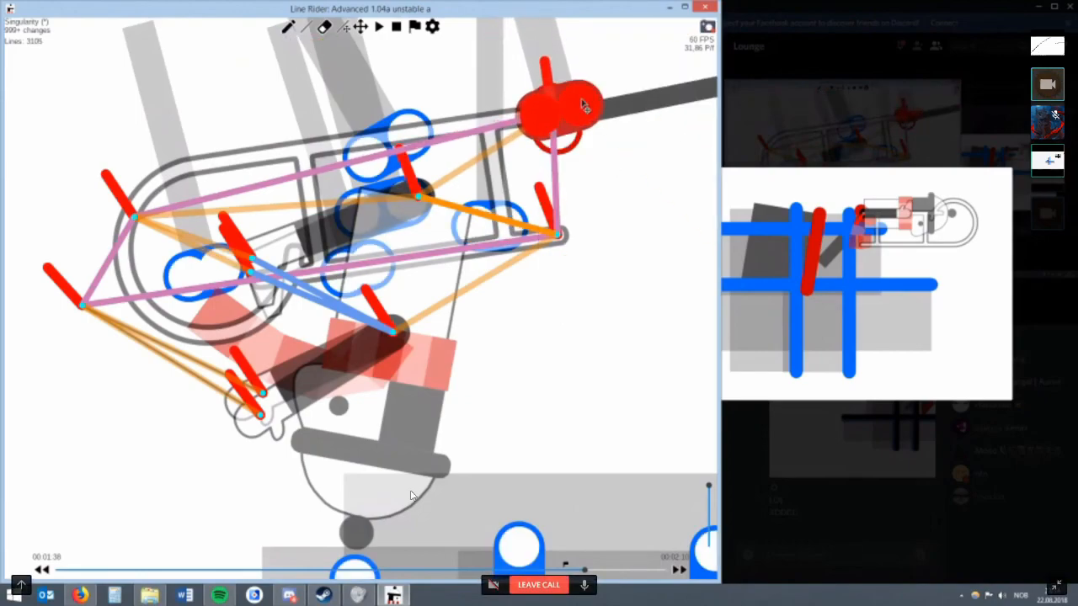
Return to 00:01:39 and raise the multilines count of the second short red line.
scroll(554, 157, "down", 3)
key("Right")
scroll(556, 466, "down", 3)
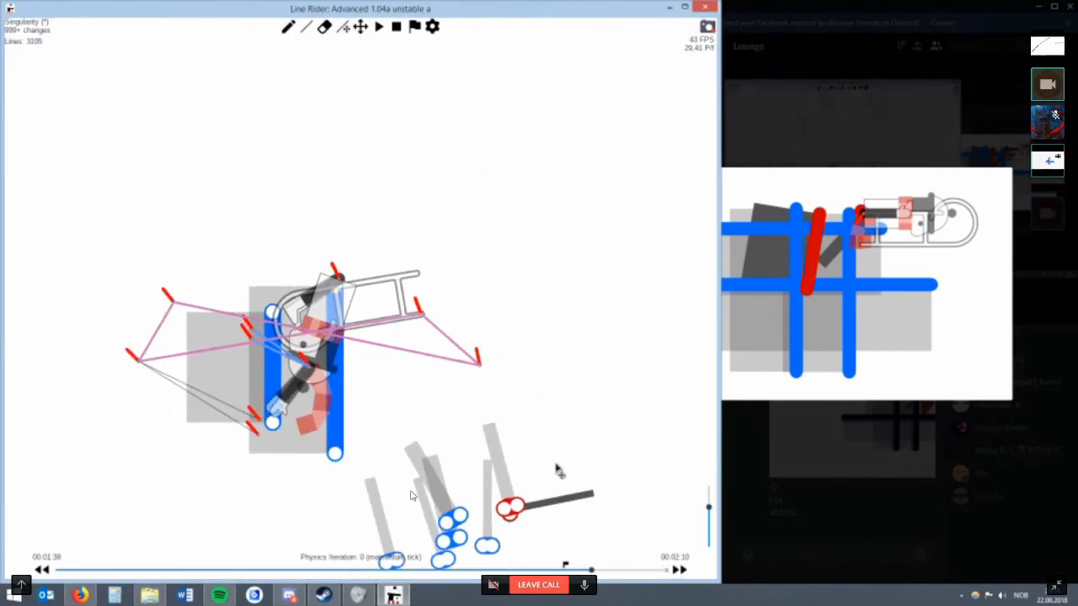
right_click(532, 509)
left_click(538, 568)
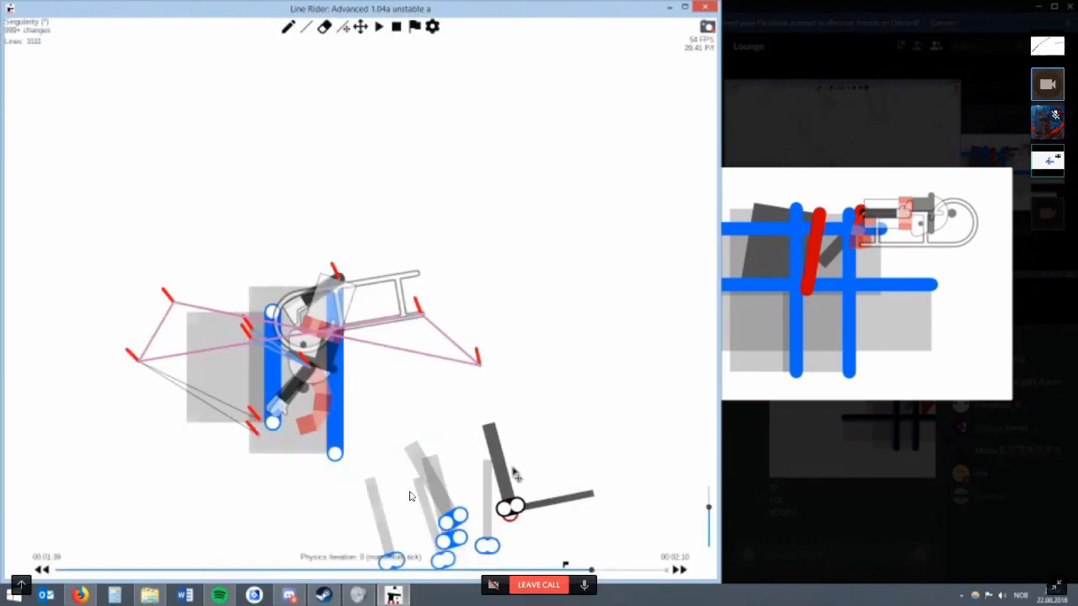
Nudge the end of the second short red line and raise its multilines to about 106.
scroll(399, 292, "up", 5)
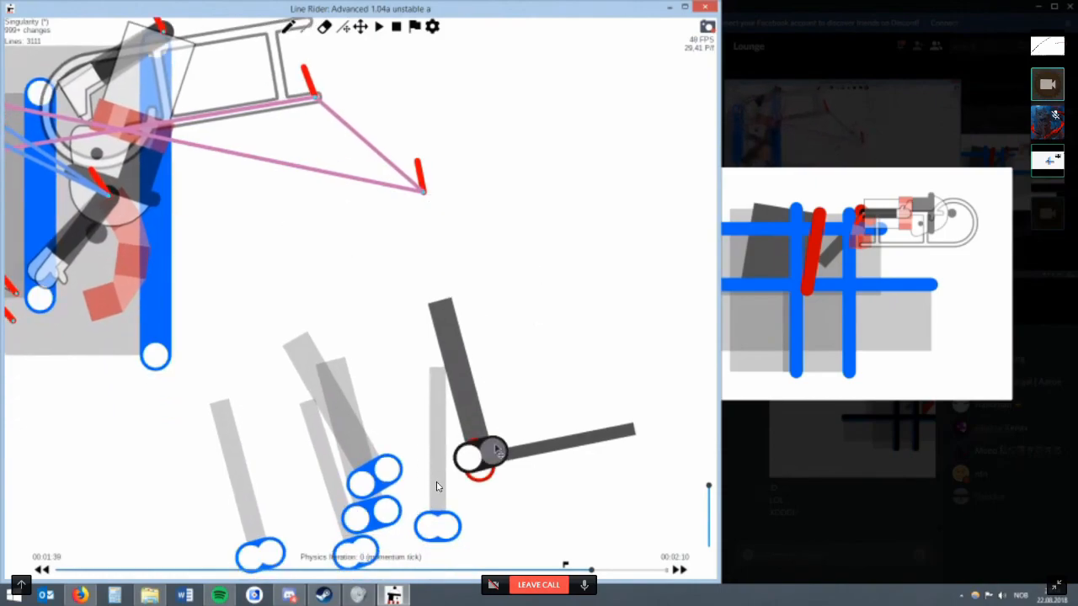
left_click_drag(497, 449, 499, 448)
right_click(436, 486)
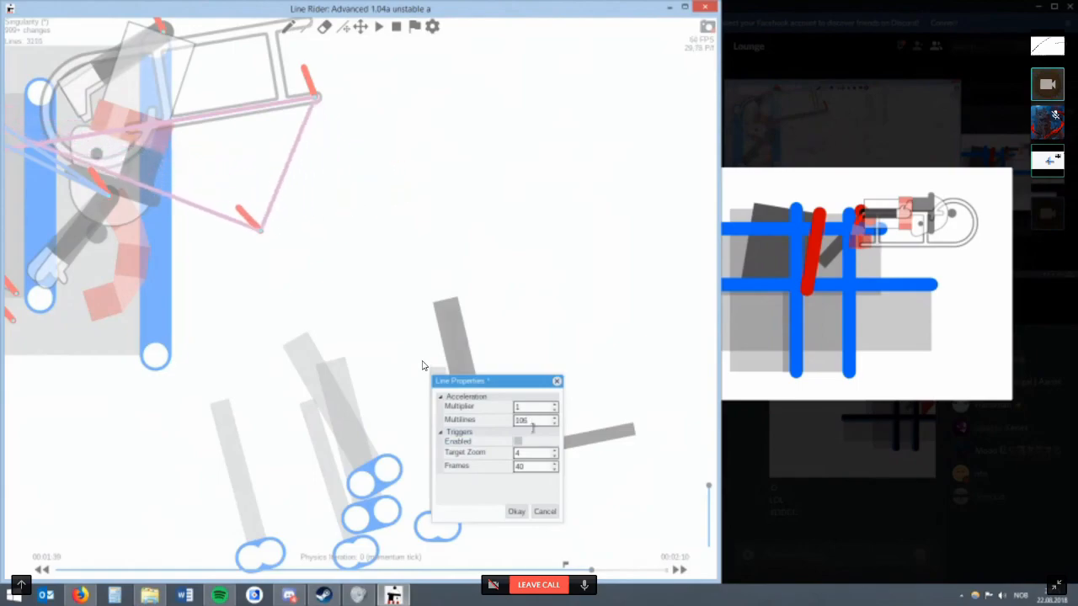
left_click(517, 511)
scroll(404, 194, "down", 4)
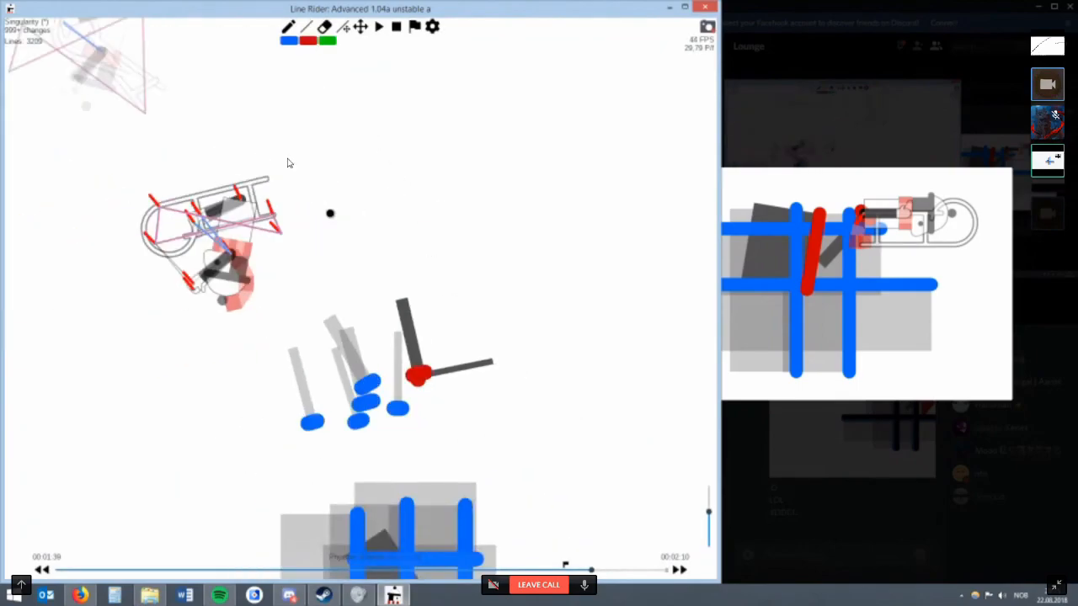
Draw three parallel vertical blue lines across the sled and rider at 00:01:39.
mouse_move(291, 186)
left_mouse_down()
mouse_move(261, 275)
mouse_move(290, 285)
left_mouse_up()
left_click_drag(255, 176, 254, 301)
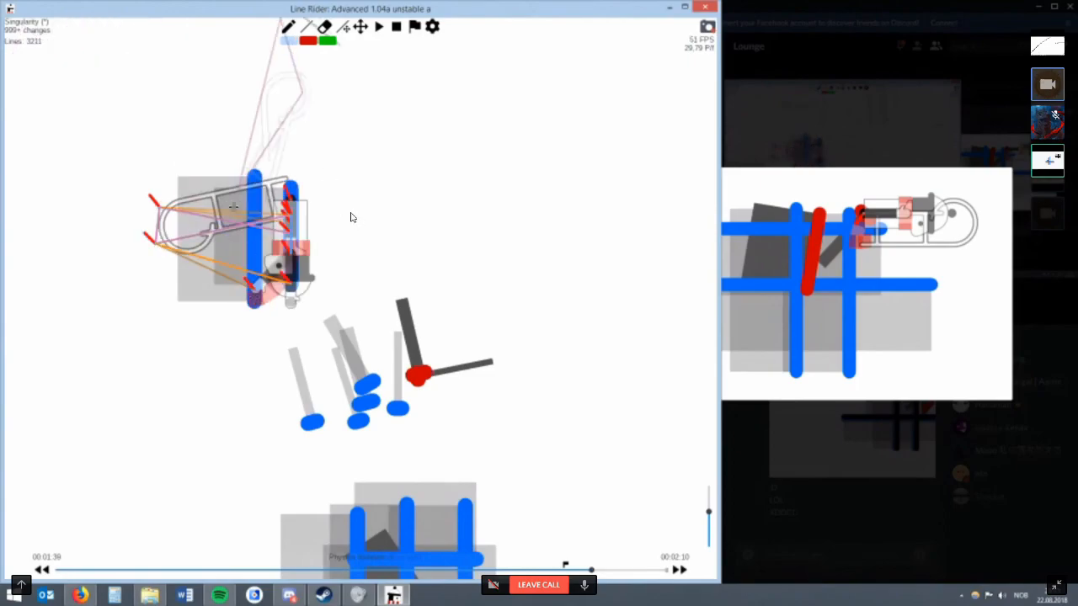
left_click_drag(221, 189, 220, 307)
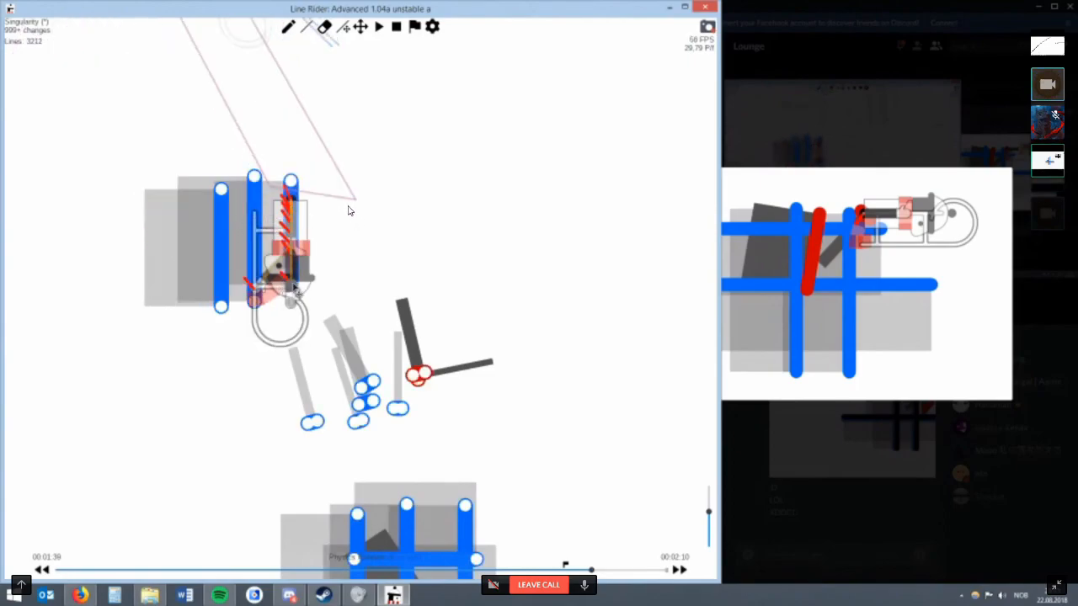
Cross the three vertical blue lines with two long horizontal blue lines at 00:01:39.
scroll(428, 345, "up", 1)
key("r")
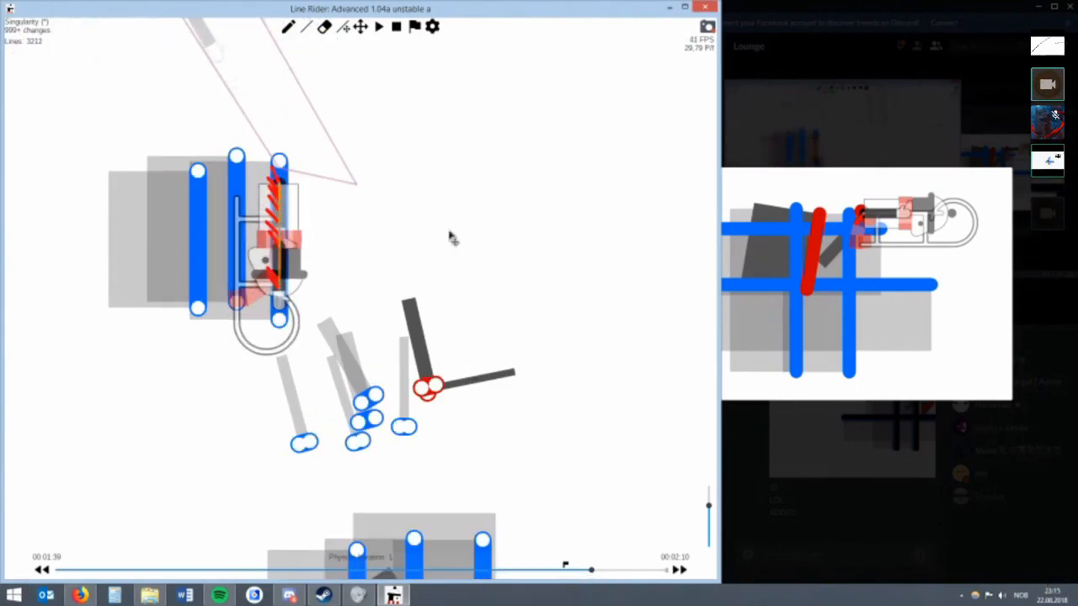
scroll(354, 224, "up", 2)
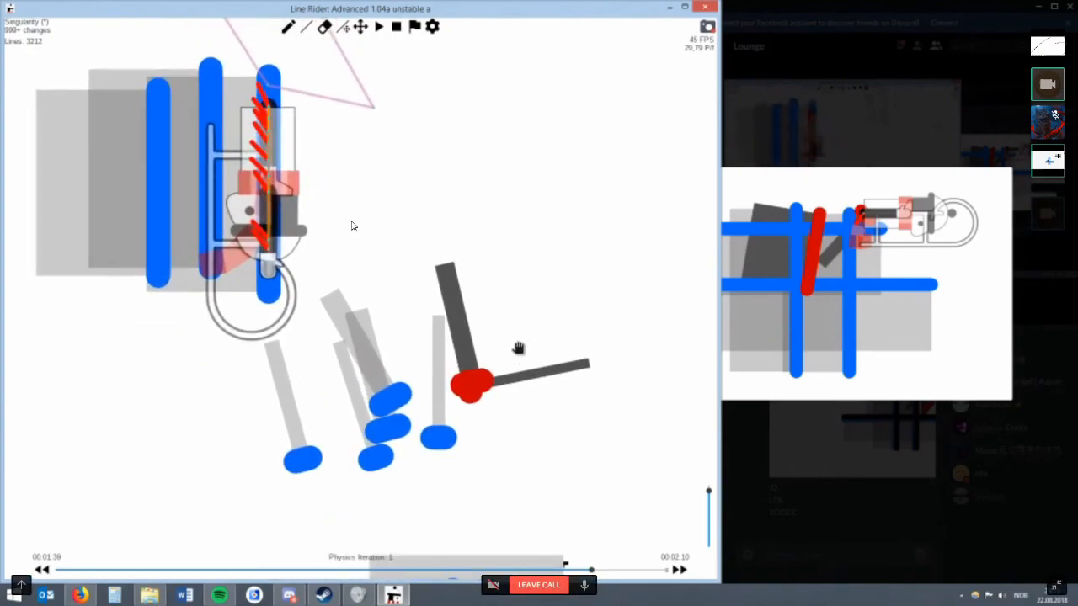
left_click_drag(381, 165, 405, 210)
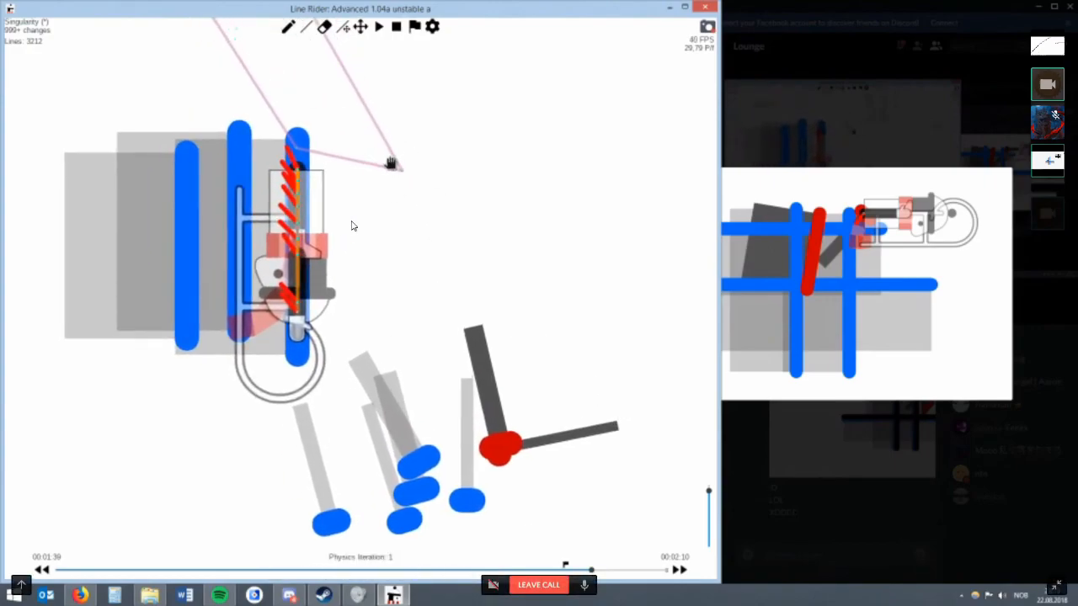
left_click_drag(391, 164, 426, 162)
key("w")
mouse_move(186, 276)
left_mouse_down()
mouse_move(449, 277)
mouse_move(380, 325)
left_mouse_up()
key("r")
key("w")
mouse_move(188, 242)
left_mouse_down()
mouse_move(433, 242)
mouse_move(390, 235)
mouse_move(399, 244)
left_mouse_up()
key("r")
Try a short horizontal blue line just below the blue grid, adjust its end and erase it.
scroll(401, 245, "down", 2)
key("w")
key("r")
left_click_drag(322, 365, 362, 366)
key("w")
key("ctrl+z")
key("r")
mouse_move(343, 366)
left_mouse_down()
mouse_move(334, 367)
mouse_move(362, 370)
left_mouse_up()
key("e")
left_click(370, 366)
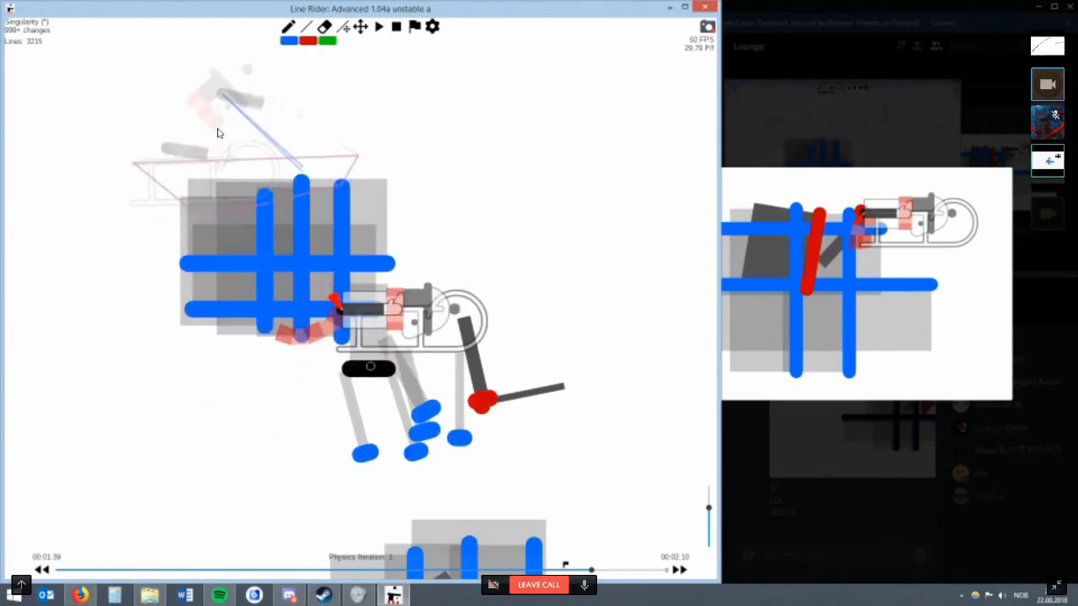
mouse_move(423, 293)
left_mouse_down()
mouse_move(389, 257)
mouse_move(371, 267)
mouse_move(362, 301)
mouse_move(394, 336)
mouse_move(419, 321)
mouse_move(378, 331)
mouse_move(378, 367)
mouse_move(367, 374)
mouse_move(351, 340)
mouse_move(371, 345)
mouse_move(353, 340)
mouse_move(388, 411)
mouse_move(362, 416)
mouse_move(371, 401)
mouse_move(339, 425)
mouse_move(261, 391)
mouse_move(253, 357)
mouse_move(236, 358)
mouse_move(286, 345)
left_mouse_up()
key("e")
left_click(362, 300)
Try short blue lines at the grid's lower right corner near the rider and erase the misplaced ones.
scroll(361, 299, "up", 2)
scroll(370, 336, "up", 1)
key("w")
key("r")
key("w")
scroll(426, 347, "down", 2)
left_click(351, 362)
scroll(351, 362, "up", 2)
key("r")
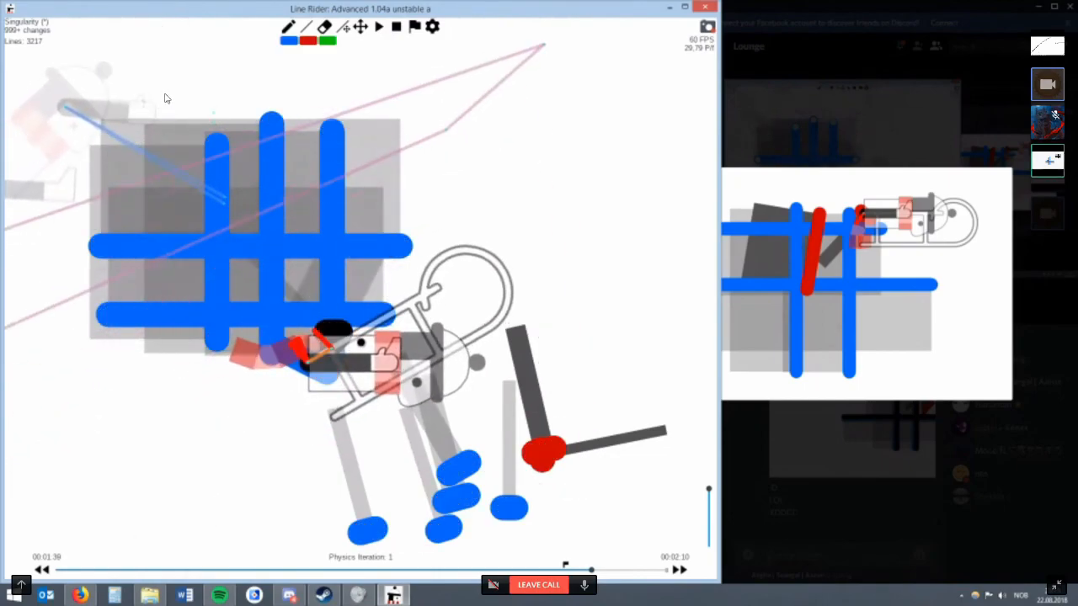
key("e")
left_click(354, 345)
key("BackSpace")
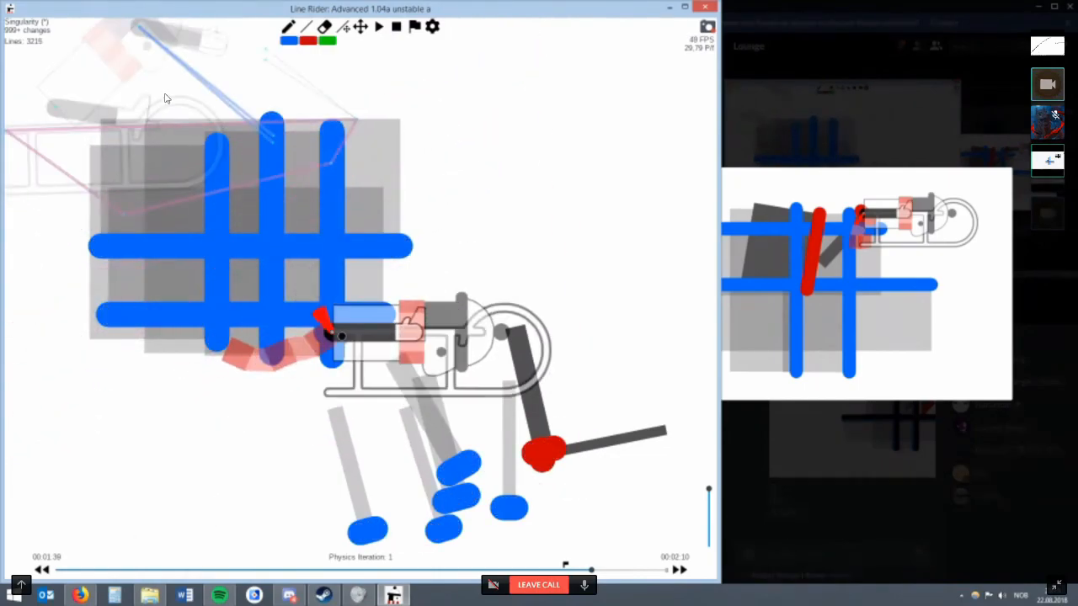
Advance to 00:02:00 and try short, steeply slanted blue lines below the blue grid.
scroll(173, 99, "down", 3)
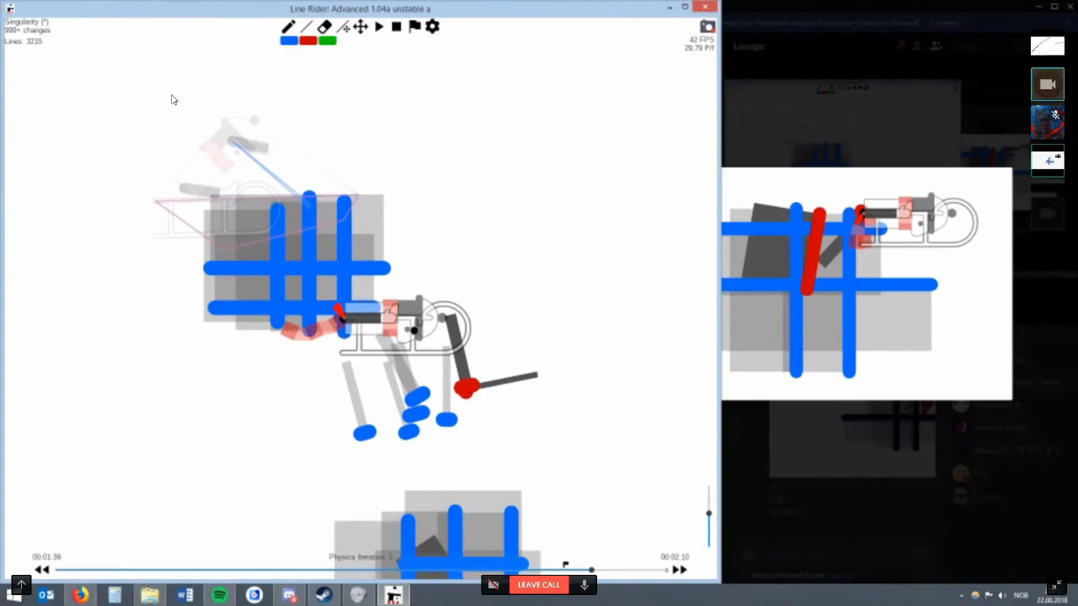
key("Right")
key("Left")
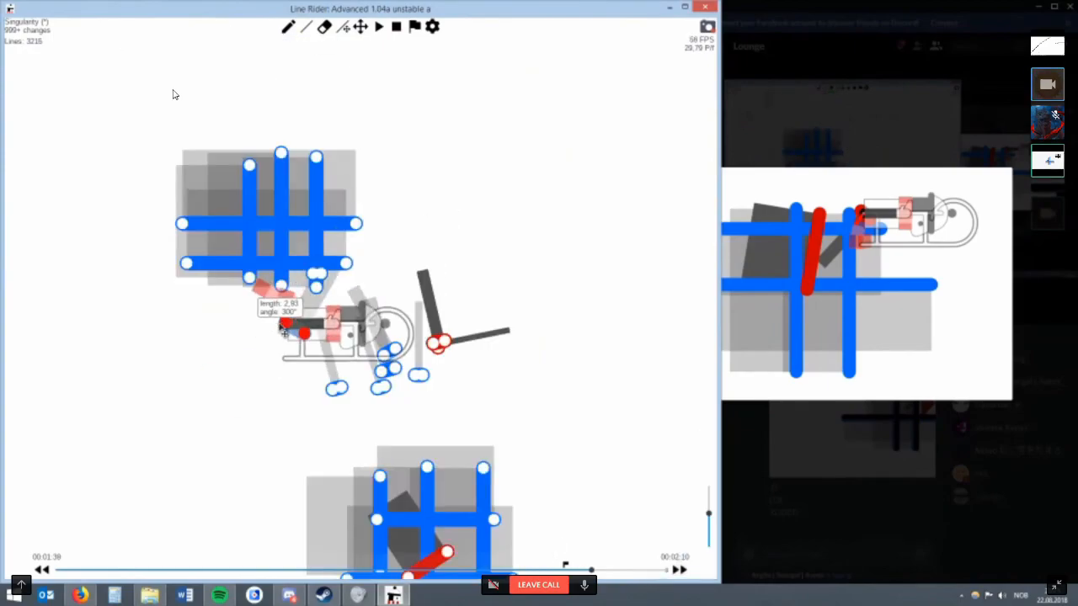
key("alt+Right")
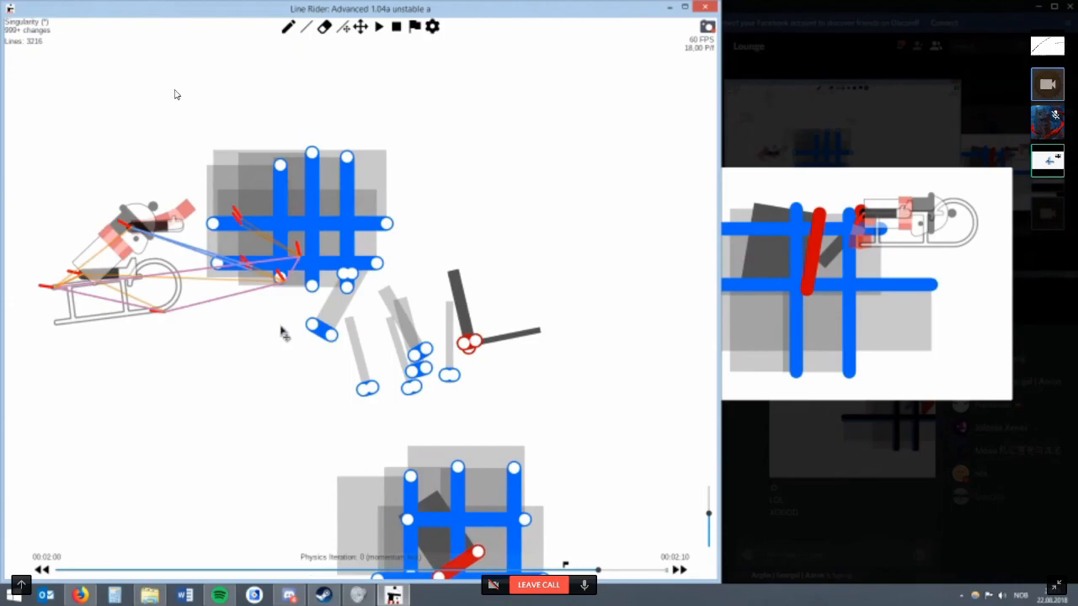
left_click_drag(351, 320, 345, 347)
left_click_drag(379, 301, 386, 329)
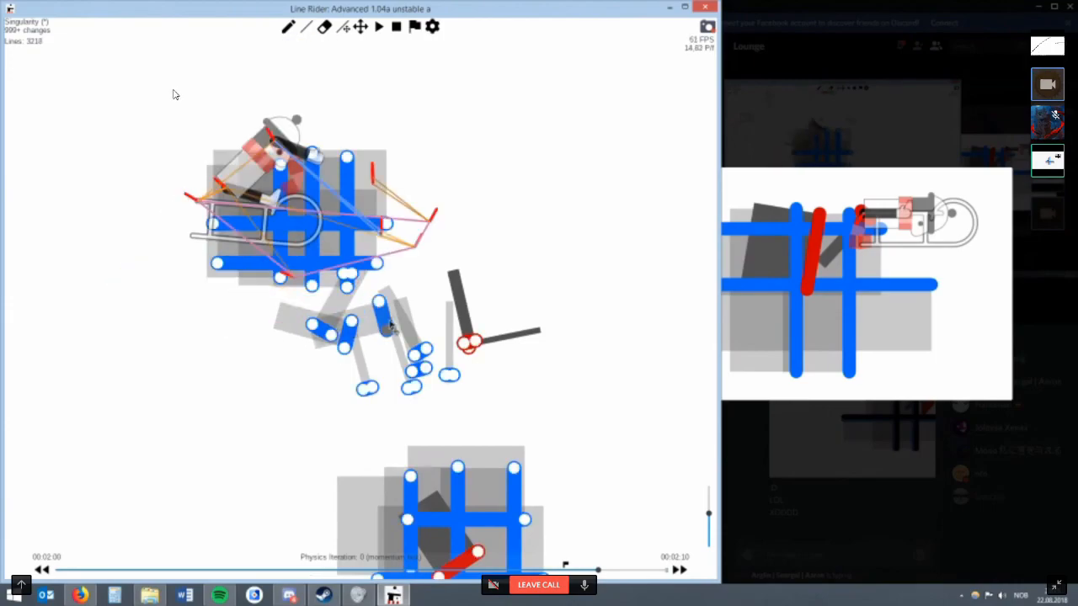
left_click_drag(412, 267, 421, 303)
Try two short, slightly tilted blue lines below the blue grid and adjust their ends.
key("r")
mouse_move(430, 229)
left_mouse_down()
mouse_move(463, 251)
mouse_move(443, 267)
mouse_move(464, 290)
mouse_move(308, 338)
left_mouse_up()
key("e")
key("r")
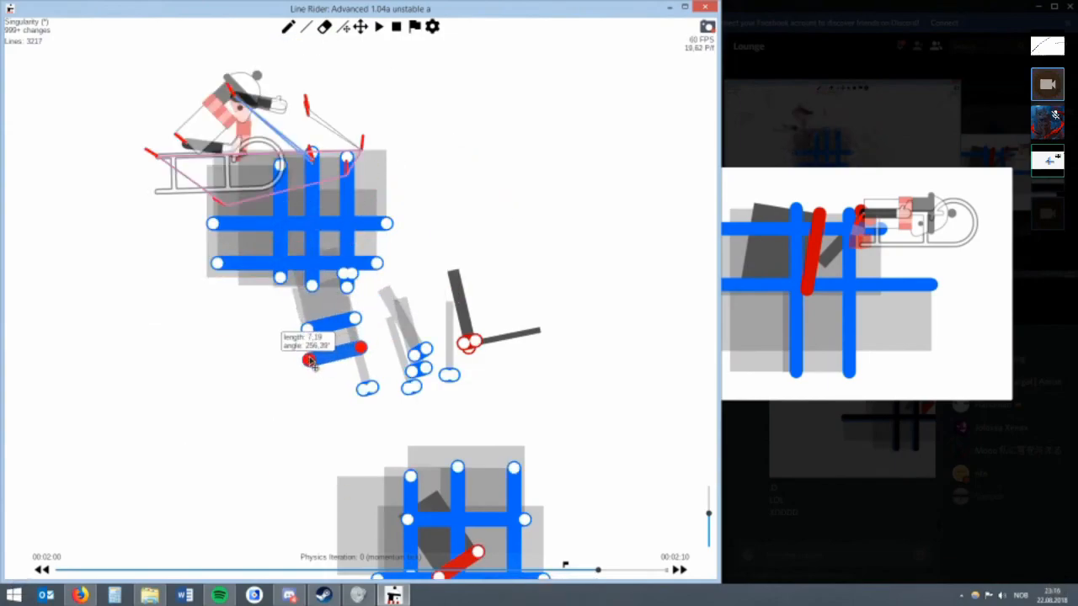
left_click_drag(301, 360, 318, 382)
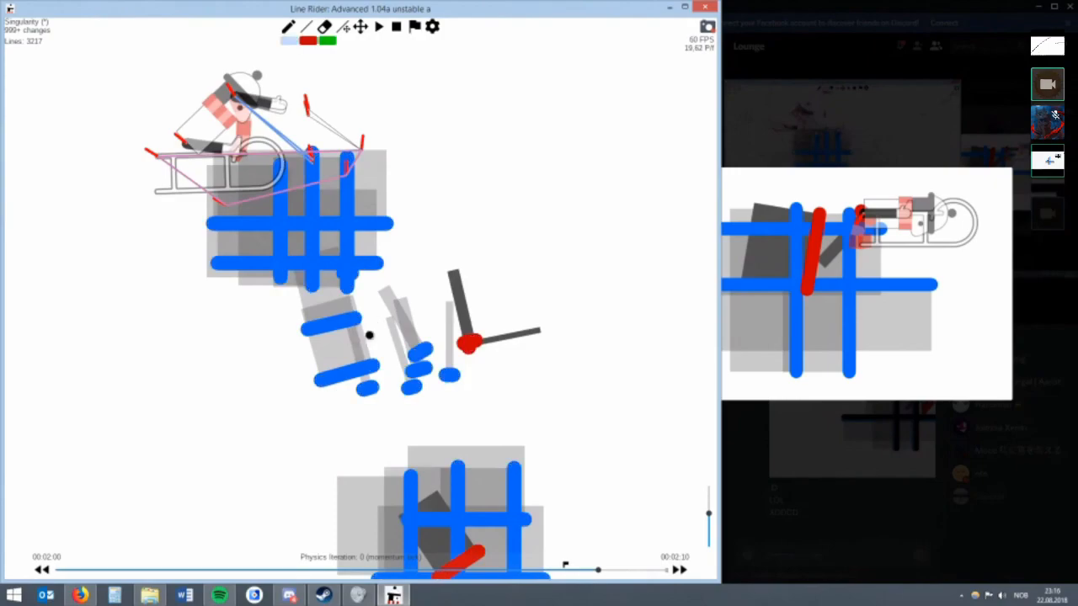
Erase the tilted blue lines and try a single short slanted blue line below the grid's lower right corner.
key("w")
key("r")
mouse_move(371, 327)
left_mouse_down()
mouse_move(395, 304)
mouse_move(342, 329)
mouse_move(357, 312)
mouse_move(390, 316)
mouse_move(353, 311)
mouse_move(391, 288)
mouse_move(375, 295)
mouse_move(372, 319)
left_mouse_up()
key("e")
left_click(351, 316)
key("w")
key("r")
key("r")
key("e")
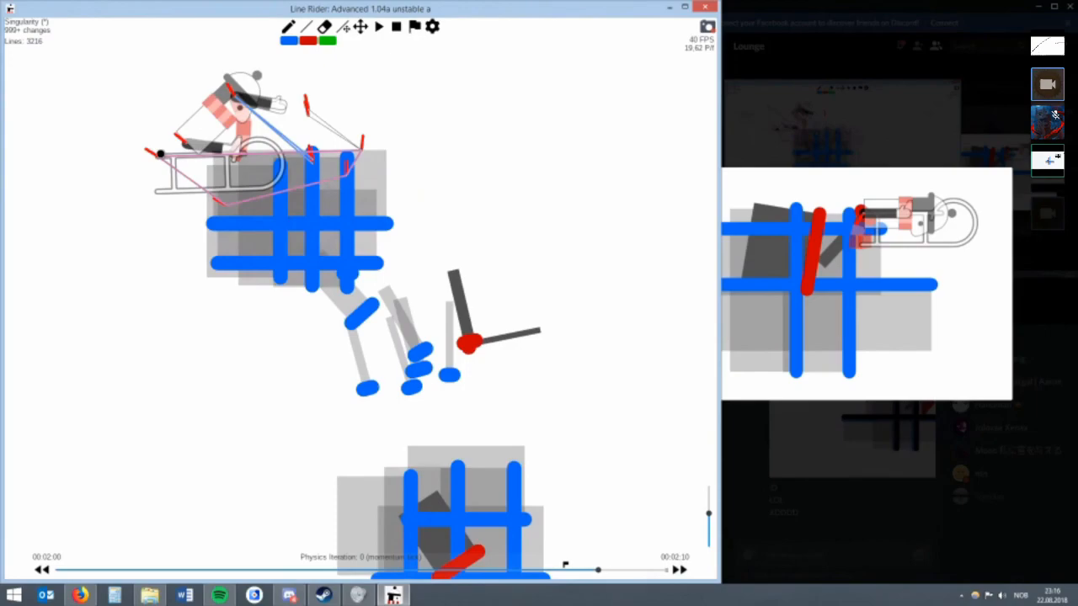
key("r")
key("w")
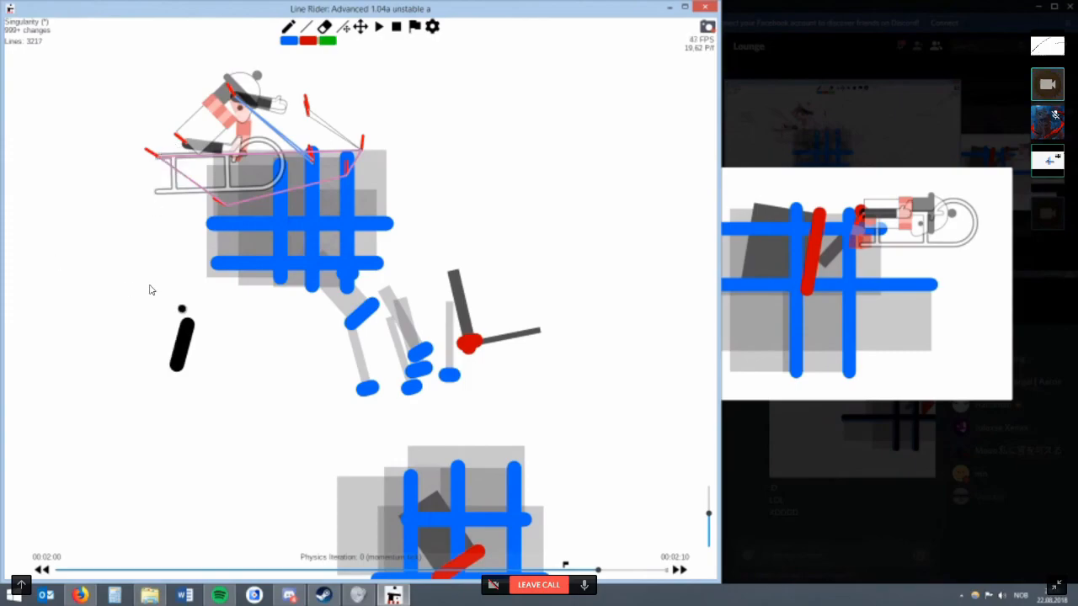
Compare the frames around 00:02:00 and try a short slanted red line below the grid's lower right corner.
key("r")
key("Right")
key("Left")
left_click_drag(401, 301, 397, 306)
key("e")
key("Right")
key("Left")
key("w")
key("r")
Raise the short slanted red line's multilines to 5, adjust its end, and raise the multilines again to at least 42.
right_click(370, 309)
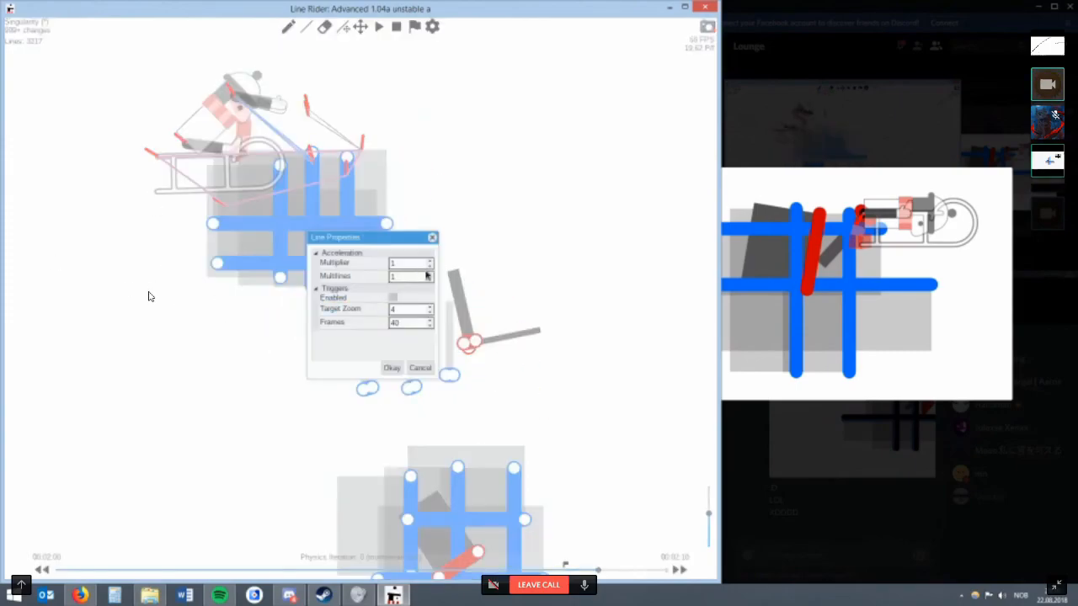
left_click(388, 368)
right_click(371, 304)
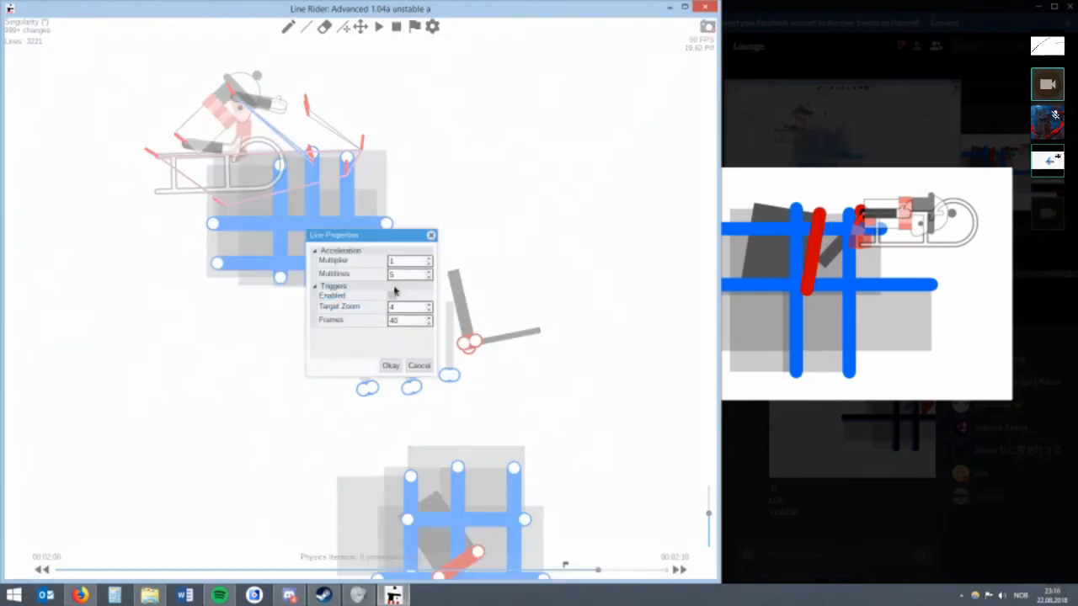
left_click(390, 365)
mouse_move(374, 306)
left_mouse_down()
mouse_move(361, 326)
mouse_move(379, 308)
left_mouse_up()
right_click(378, 308)
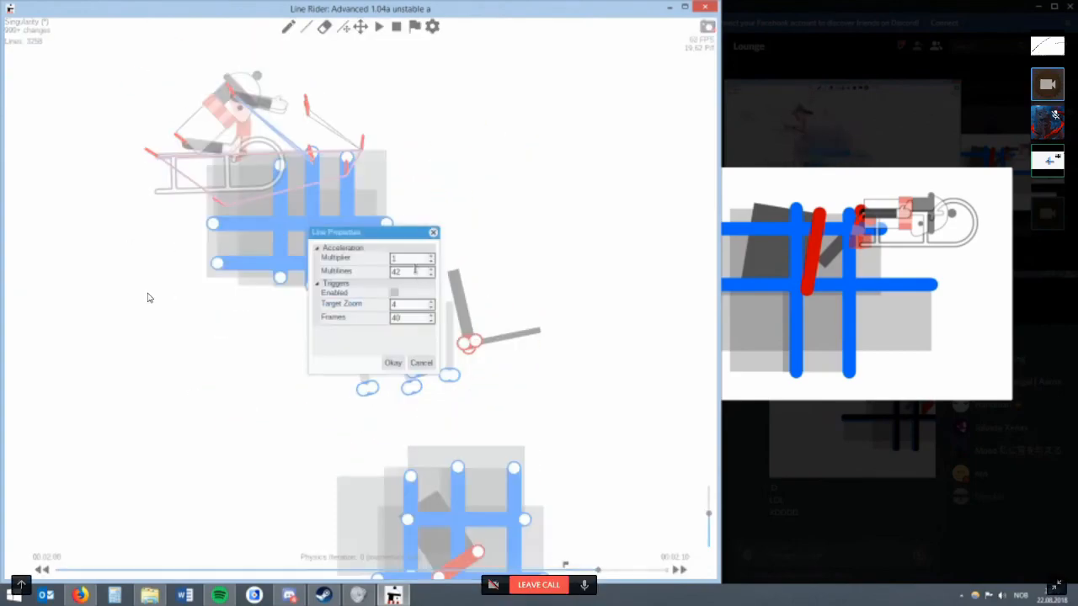
left_click(393, 362)
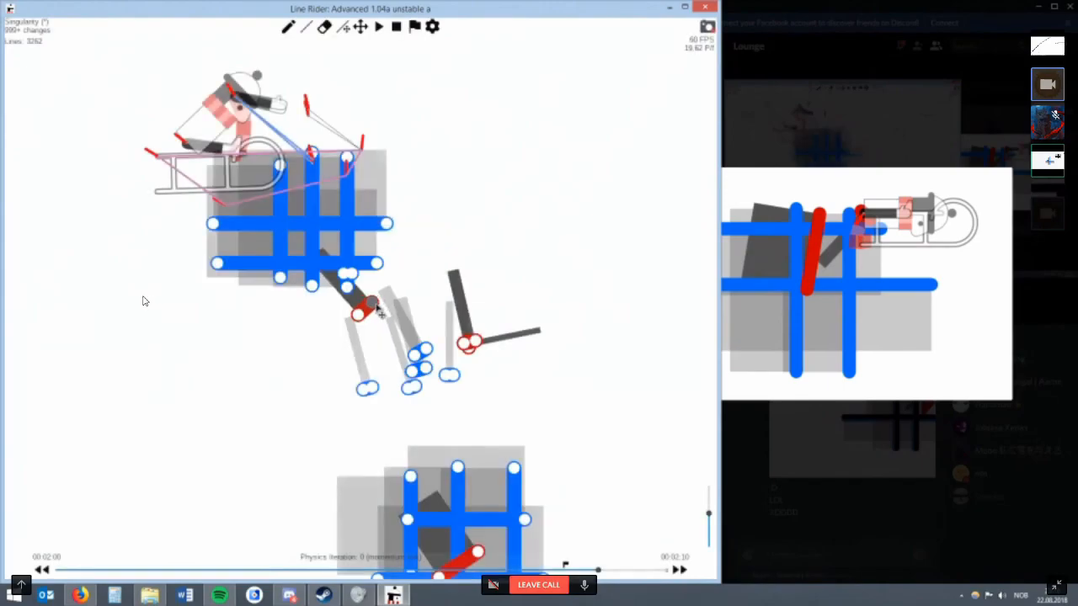
Erase the slanted red multiline and place a tiny red line, about 1.06 long, just under the grid's lower right corner.
left_click_drag(377, 309, 302, 289)
key("e")
left_click(362, 301)
key("w")
key("Left")
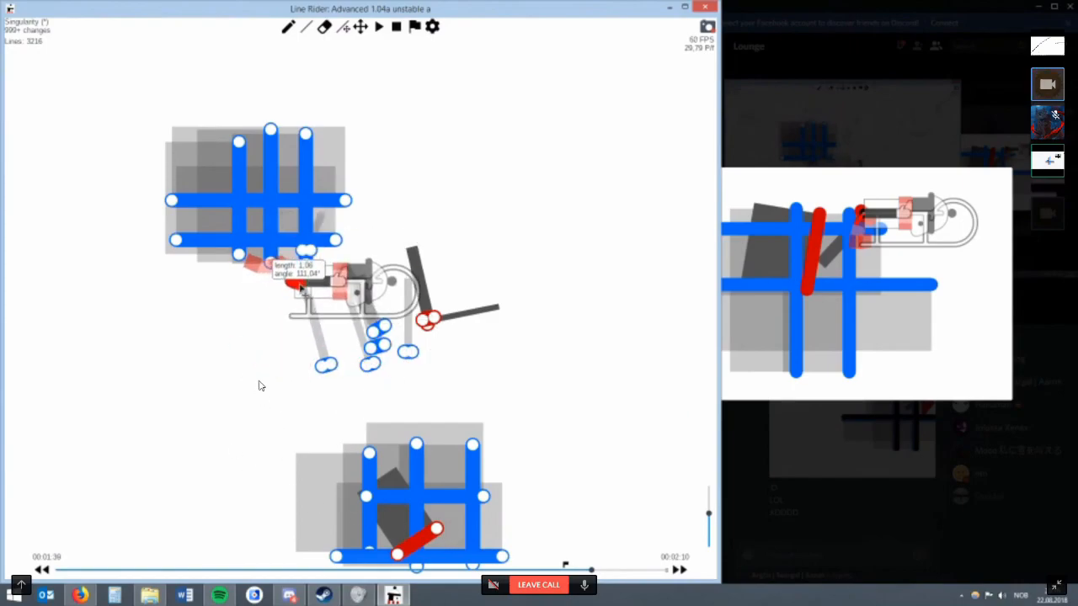
key("Right")
Raise the tiny red line's multilines to 182.
right_click(317, 276)
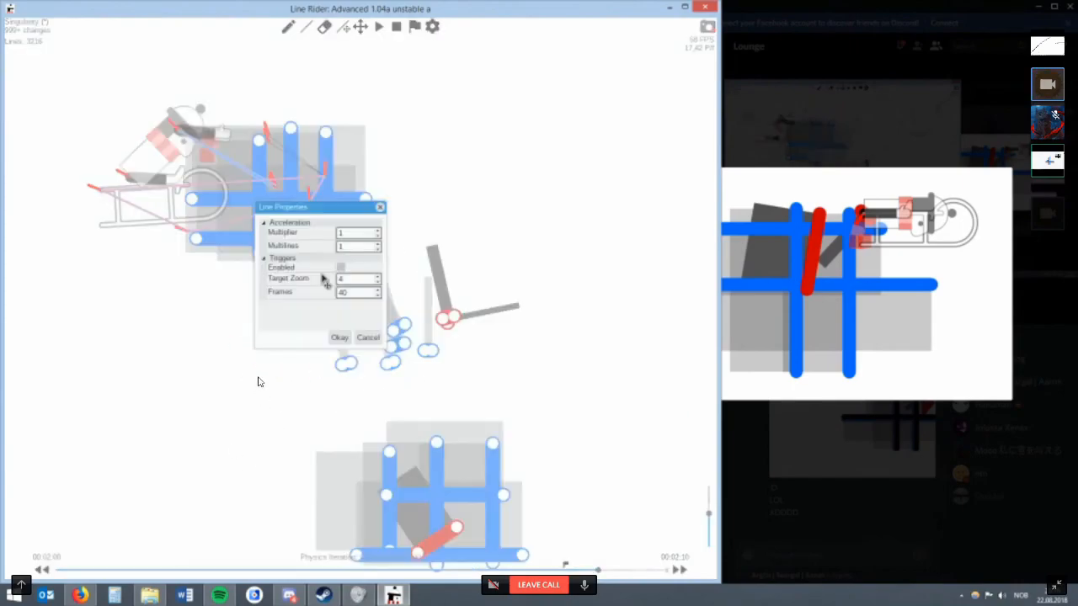
scroll(357, 249, "up", 20)
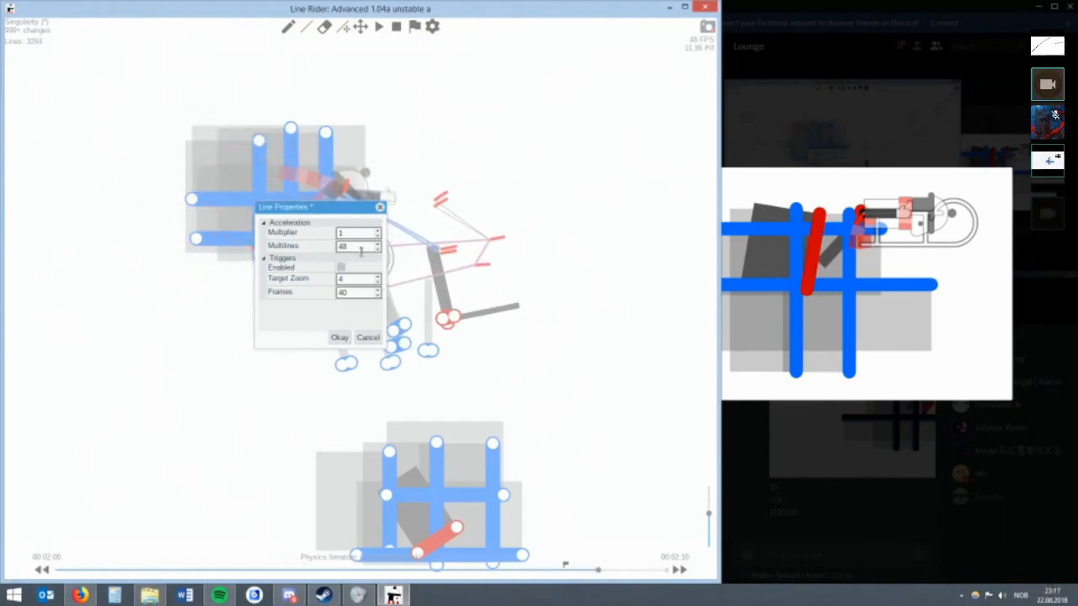
scroll(363, 245, "up", 20)
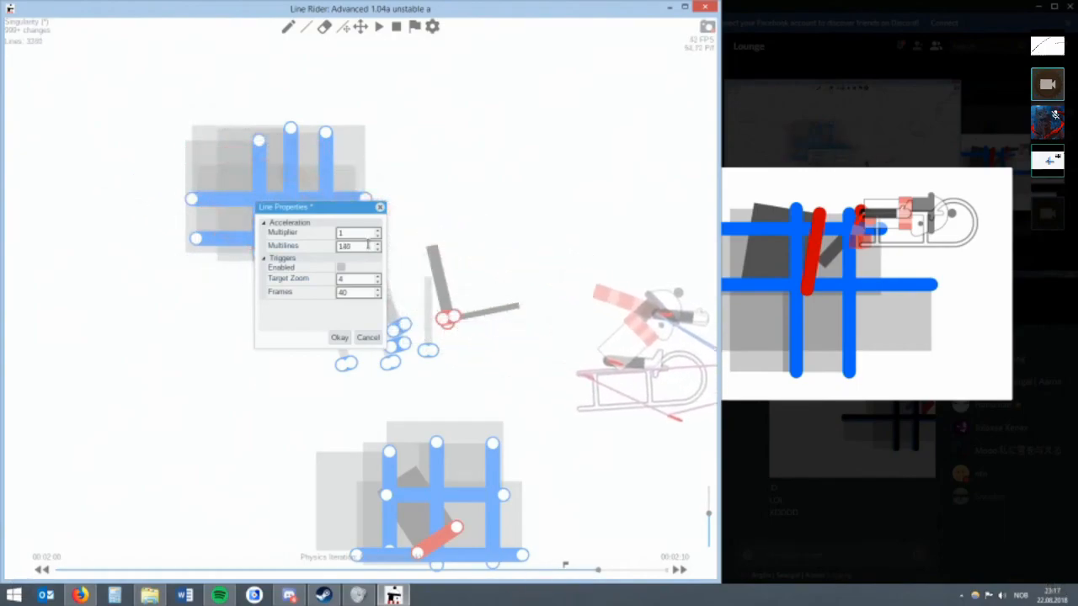
left_click(339, 336)
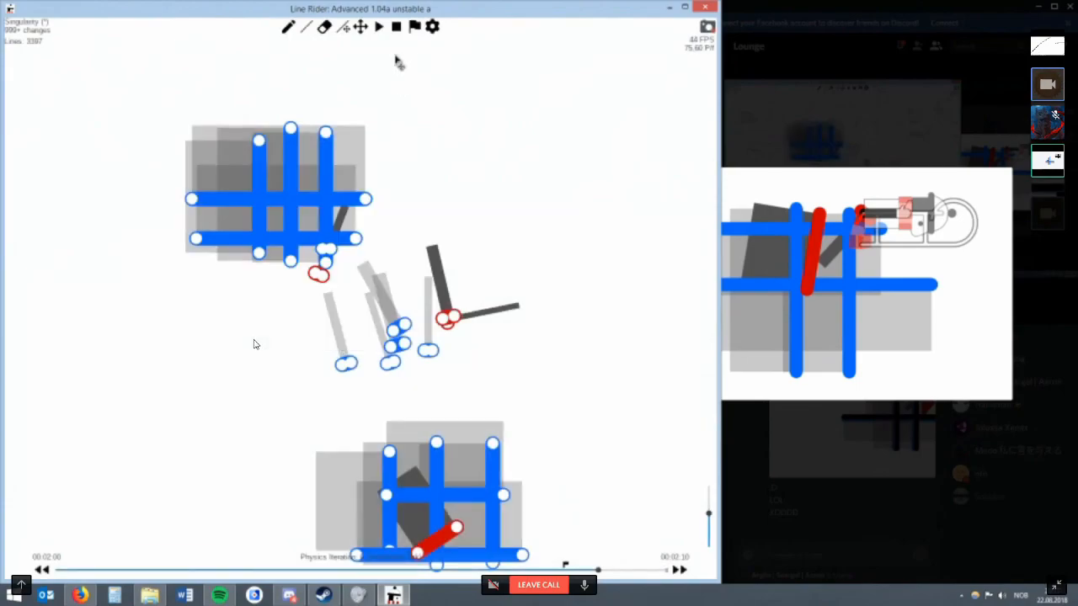
Advance to physics iteration 1 at 00:02:00 and try two long horizontal blue lines across the rider and sled.
left_click(360, 26)
left_click_drag(515, 182, 294, 132)
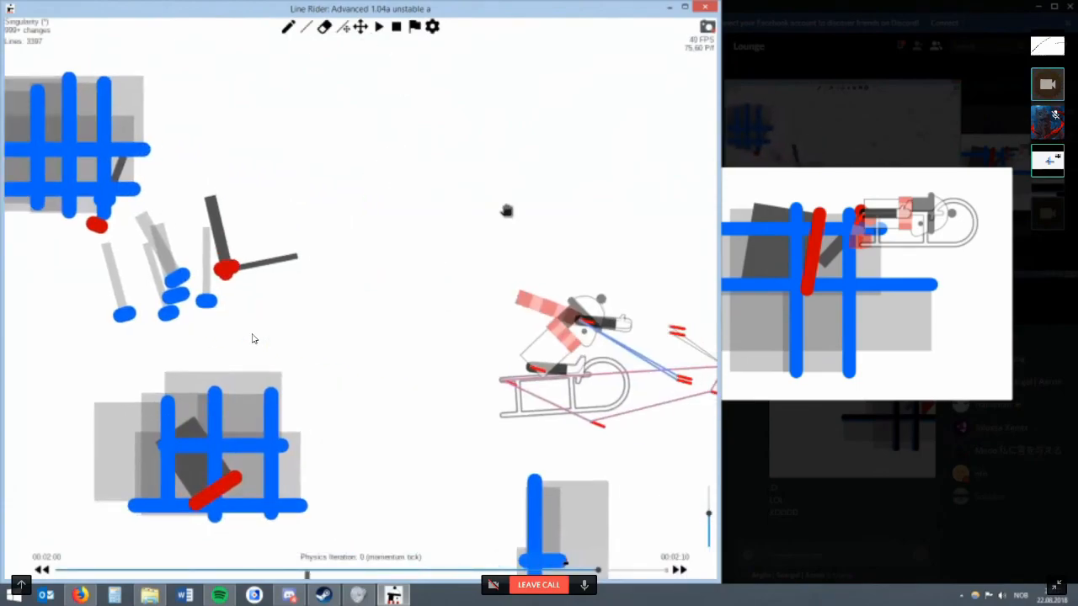
scroll(390, 210, "down", 6)
scroll(313, 228, "up", 3)
scroll(313, 227, "up", 1)
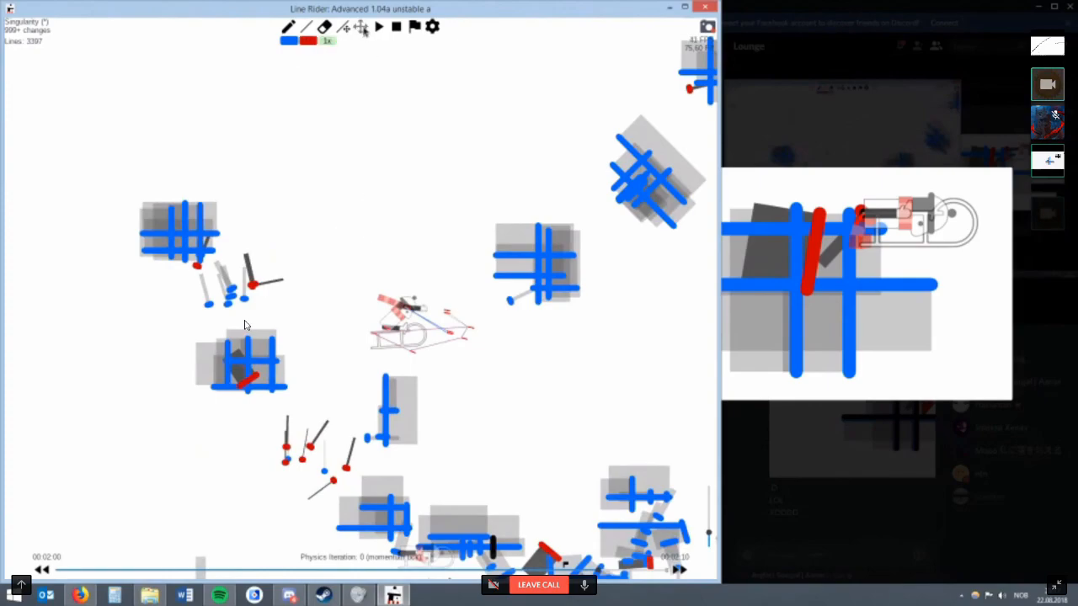
left_click(362, 29)
left_click_drag(390, 238, 370, 224)
scroll(370, 287, "up", 3)
key("w")
key("alt+Right")
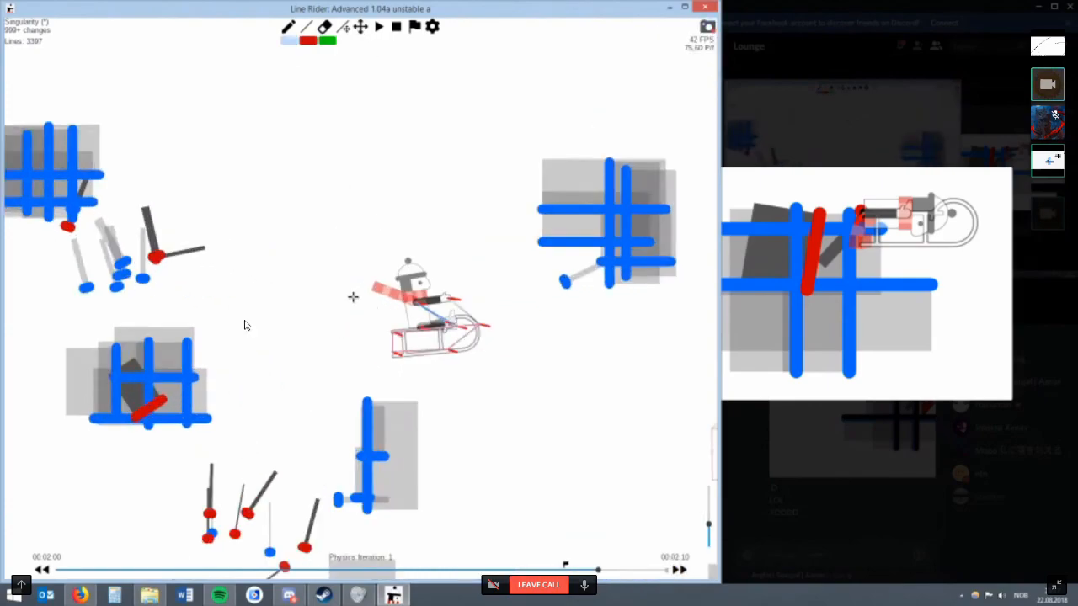
key("r")
scroll(357, 296, "up", 3)
key("w")
left_click_drag(403, 297, 594, 297)
left_click_drag(388, 357, 578, 356)
Cross the two horizontal blue lines with three vertical blue lines over the rider.
key("r")
key("w")
left_click_drag(425, 397, 425, 276)
left_click_drag(455, 393, 455, 248)
left_click_drag(497, 389, 497, 245)
key("r")
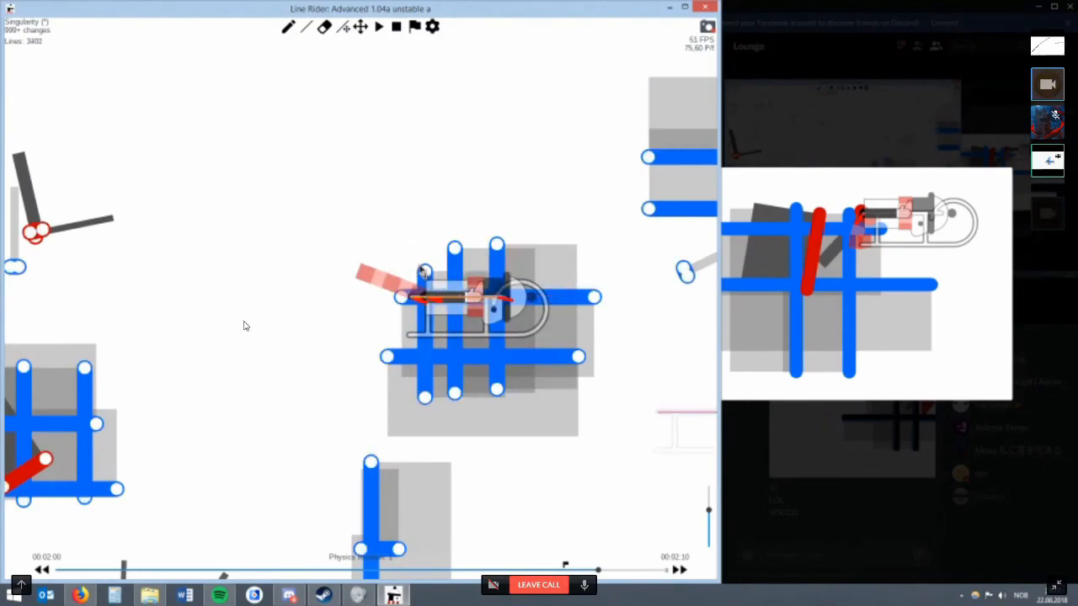
Shift the leftmost vertical blue line outward and add another vertical line beside it.
left_click_drag(427, 269, 411, 269)
key("w")
key("r")
mouse_move(442, 392)
left_mouse_down()
mouse_move(443, 231)
mouse_move(512, 253)
mouse_move(443, 255)
mouse_move(432, 279)
left_mouse_up()
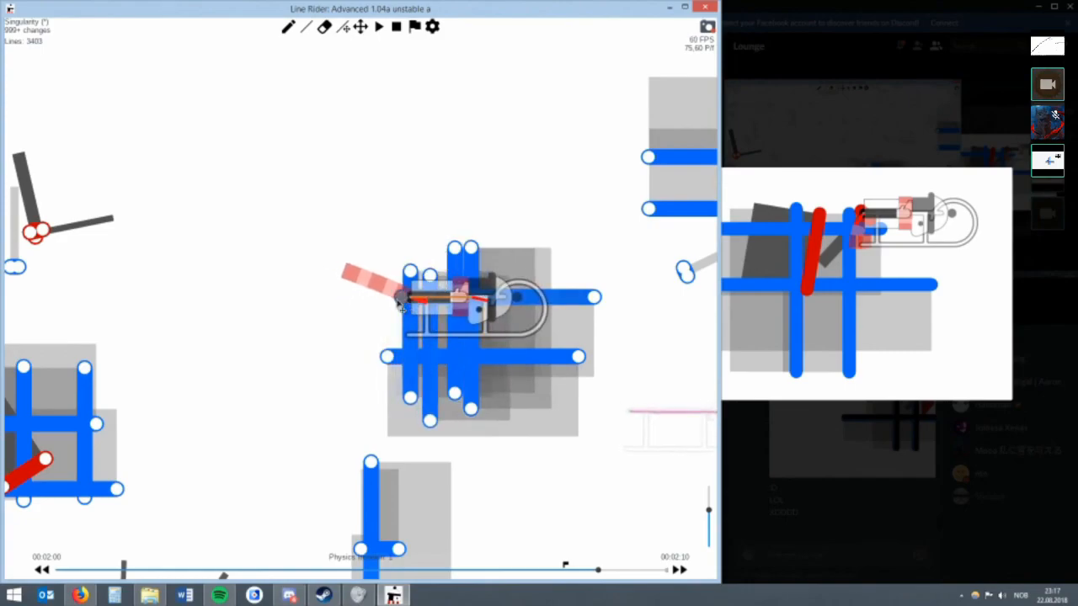
Extend both horizontal blue lines to the left past the rider and remove the vertical ones.
left_click_drag(430, 234, 380, 243)
left_click_drag(389, 356, 317, 355)
left_click_drag(368, 296, 285, 296)
key("w")
key("r")
mouse_move(435, 410)
left_mouse_down()
mouse_move(435, 183)
mouse_move(348, 215)
mouse_move(473, 210)
mouse_move(447, 205)
mouse_move(458, 209)
mouse_move(368, 243)
left_mouse_up()
key("w")
Erase the two horizontal blue lines around the rider.
key("w")
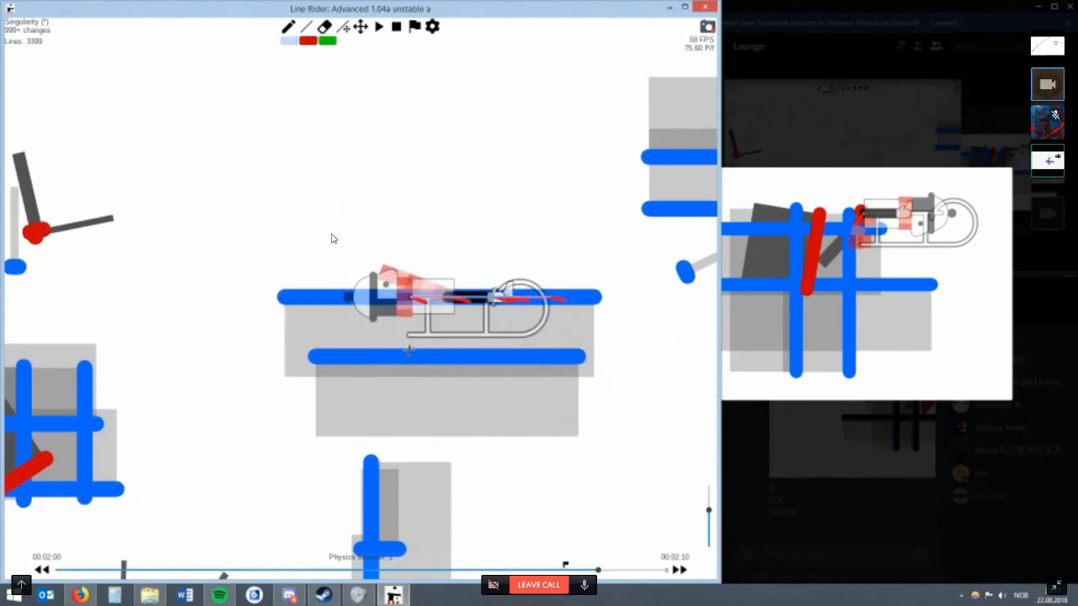
scroll(522, 307, "up", 3)
key("r")
key("w")
left_click(450, 311)
key("e")
left_click_drag(549, 263, 428, 418)
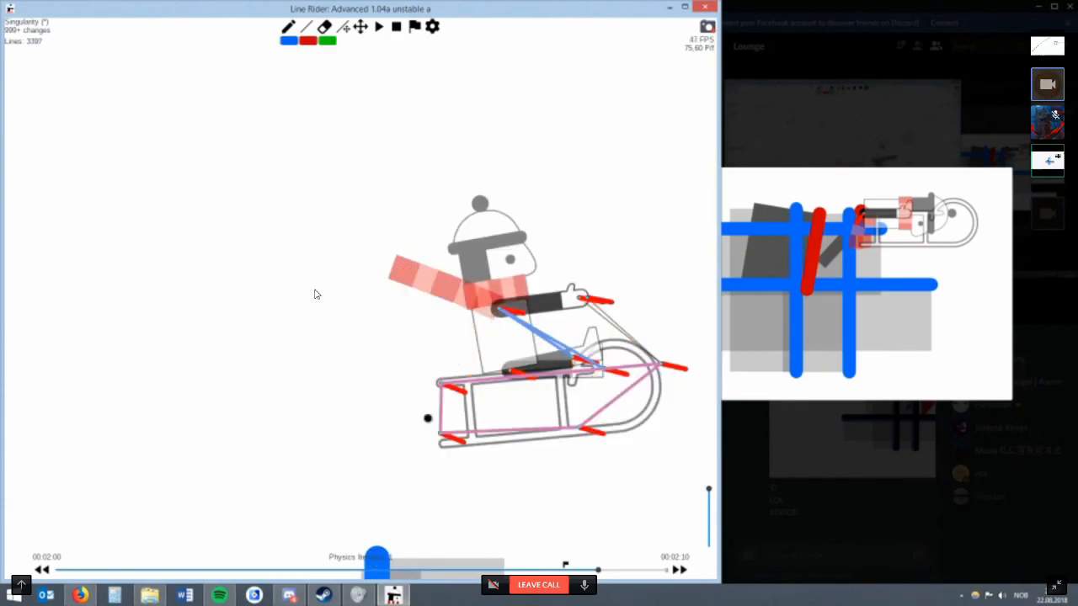
Try three tall vertical blue lines across the rider and sled.
key("ctrl+z")
key("ctrl+z")
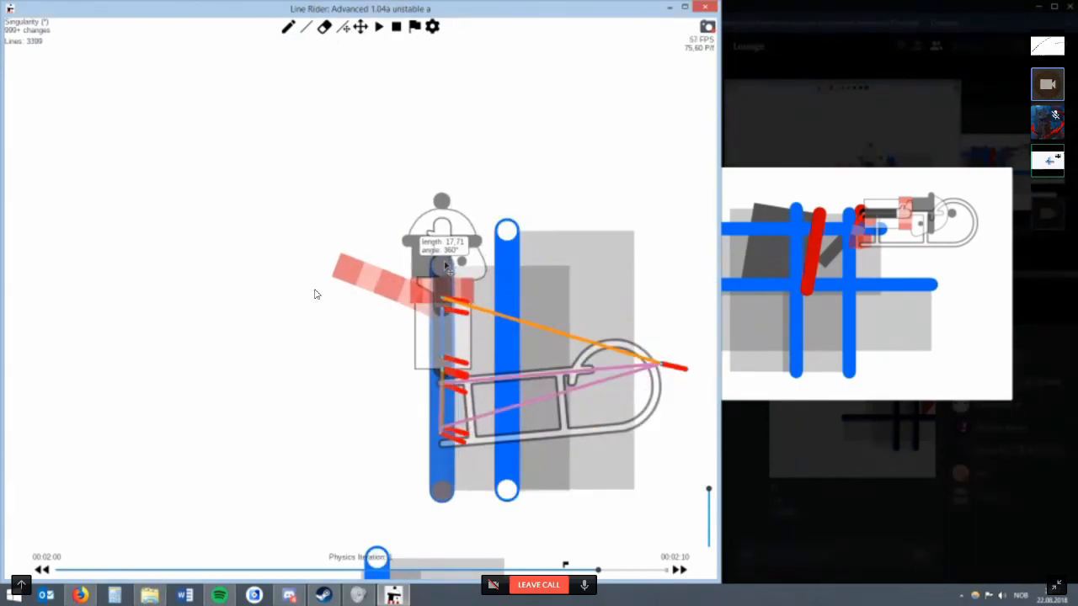
key("w")
left_click_drag(591, 461, 591, 246)
mouse_move(564, 424)
left_mouse_down()
mouse_move(564, 241)
mouse_move(508, 256)
mouse_move(549, 253)
mouse_move(457, 253)
mouse_move(556, 248)
left_mouse_up()
key("e")
left_click(564, 263)
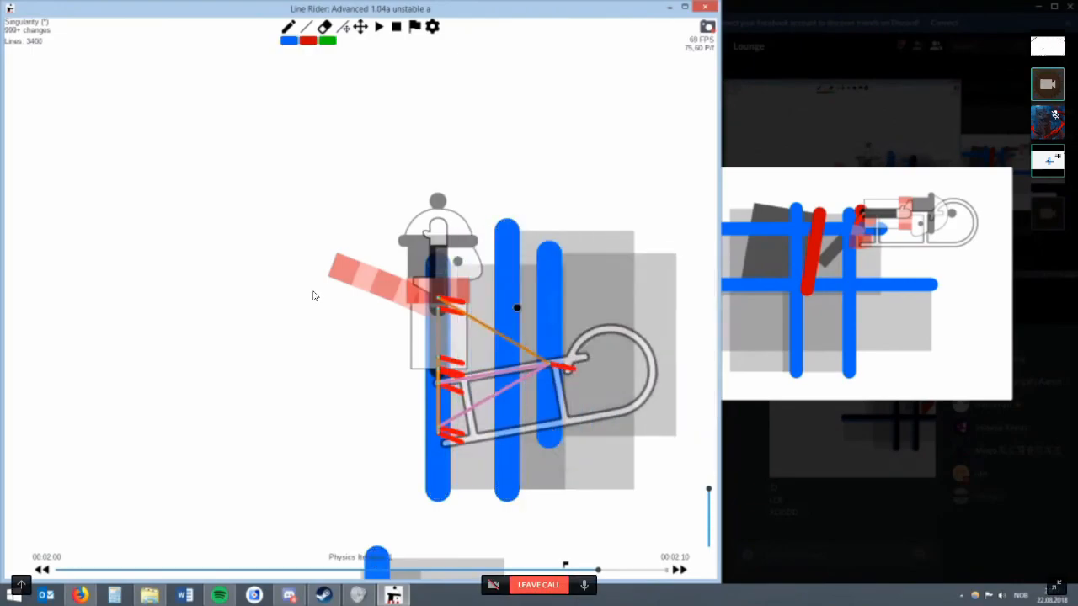
Replace the two right-hand vertical blue lines with longer ones across the sled and discard an extra slanted line.
left_click_drag(517, 307, 496, 279)
left_click_drag(508, 505, 508, 244)
left_click_drag(566, 491, 566, 255)
key("r")
key("w")
mouse_move(500, 450)
left_mouse_down()
mouse_move(500, 224)
mouse_move(576, 200)
left_mouse_up()
key("r")
key("e")
left_click(562, 210)
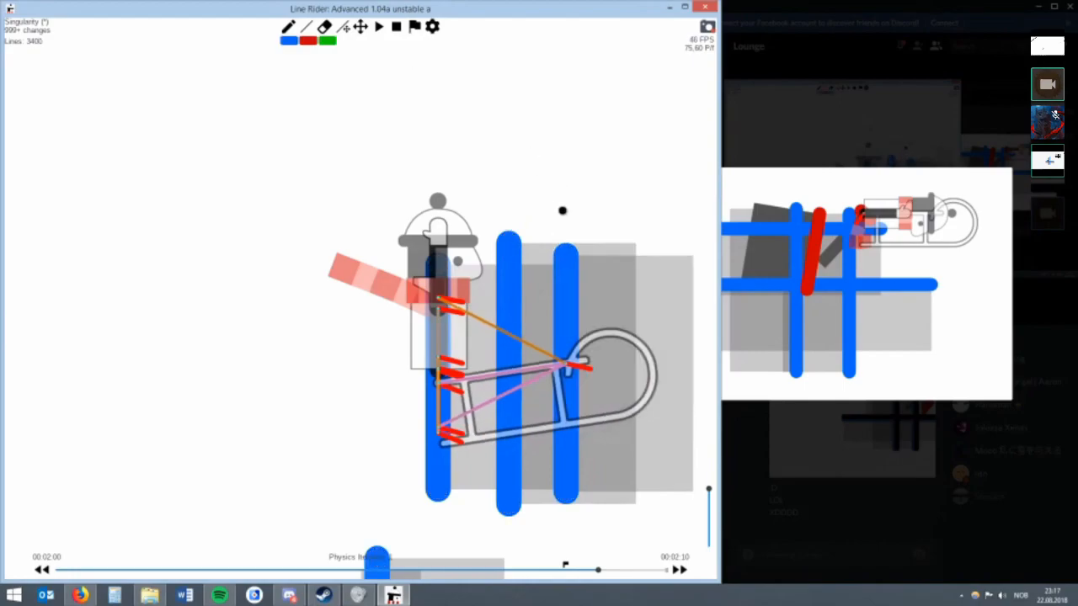
Play the run past 00:02:00, step back, reset the flag just before 00:02:00 and return to that frame.
scroll(462, 149, "up", 4)
key("y")
key("y")
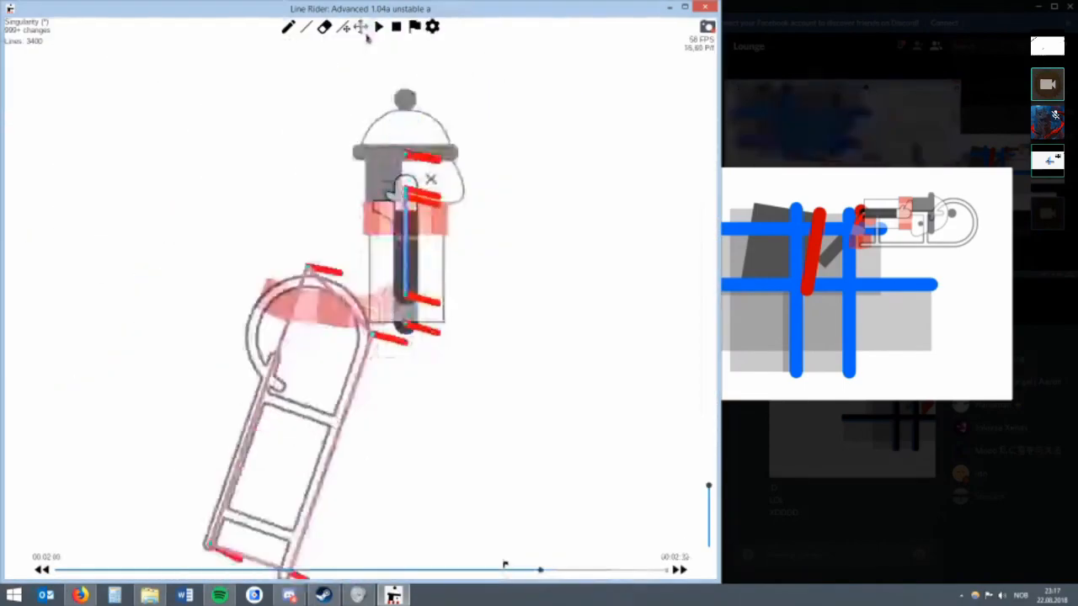
key("space")
key("Left")
key("Left")
key("Left")
key("Left")
key("Left")
left_click(412, 32)
key("Right")
key("Right")
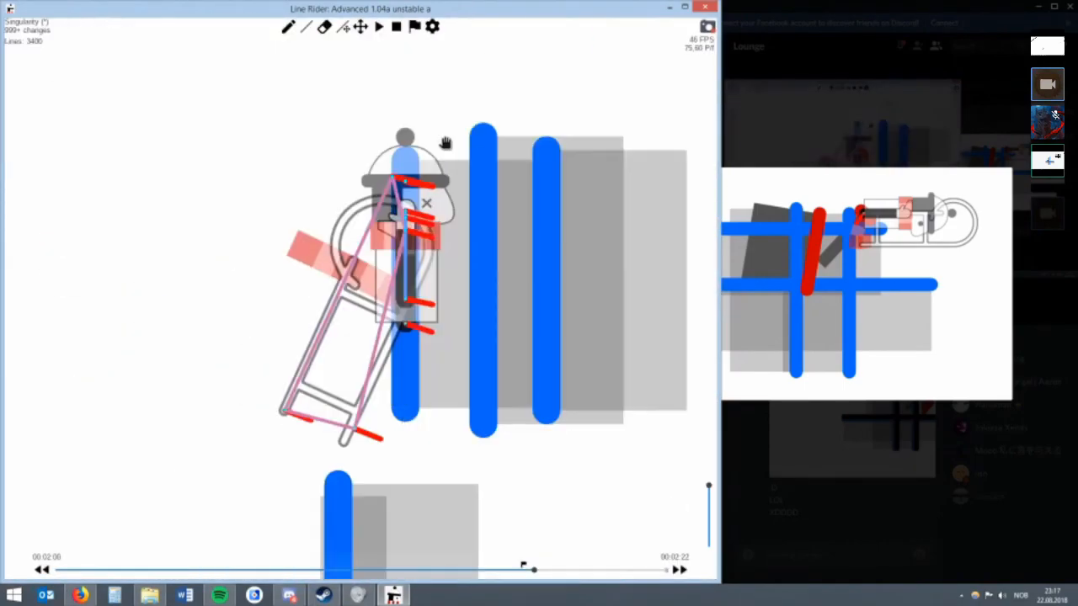
Erase the three vertical blue lines around the rider and step back one frame to the earlier blue grid.
key("e")
left_click_drag(414, 152, 527, 155)
left_click(360, 31)
scroll(286, 221, "down", 3)
left_click_drag(283, 223, 471, 103)
key("Left")
left_click_drag(319, 181, 392, 226)
scroll(392, 221, "up", 2)
key("w")
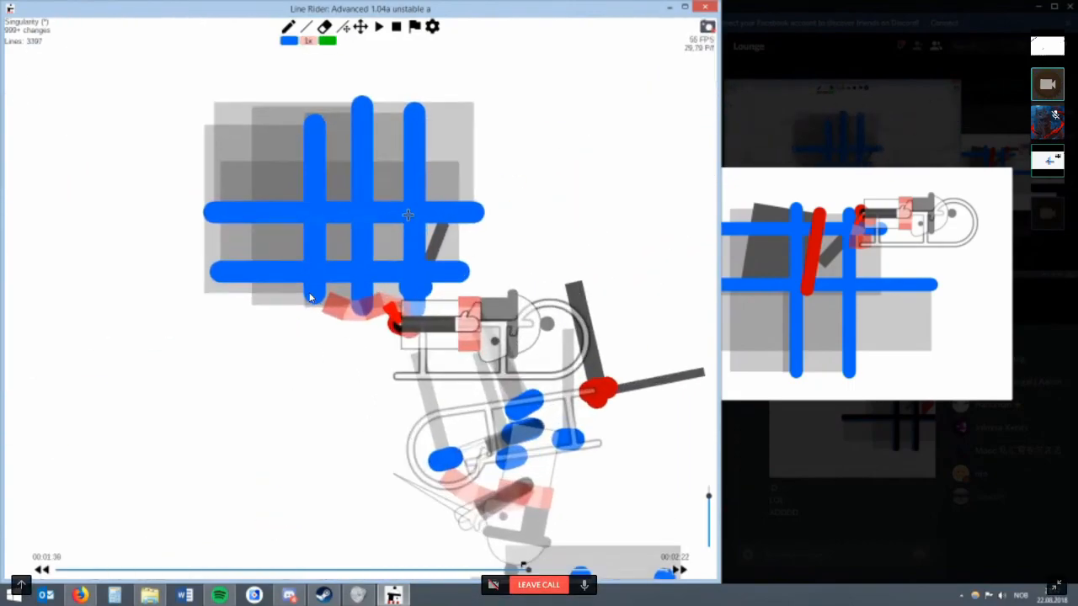
Return to 00:02:00 and lower the multilines of the tiny red line under the blue grid to 19.
key("alt+Right")
scroll(408, 214, "down", 3)
left_click(362, 32)
left_click_drag(214, 129, 473, 160)
key("r")
right_click(184, 232)
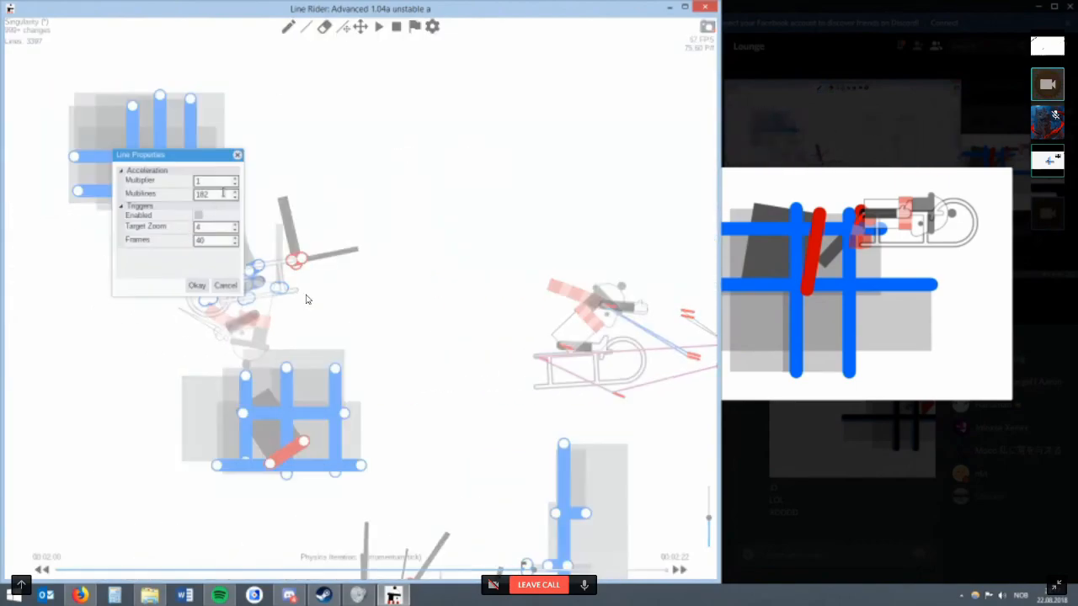
scroll(217, 195, "down", 15)
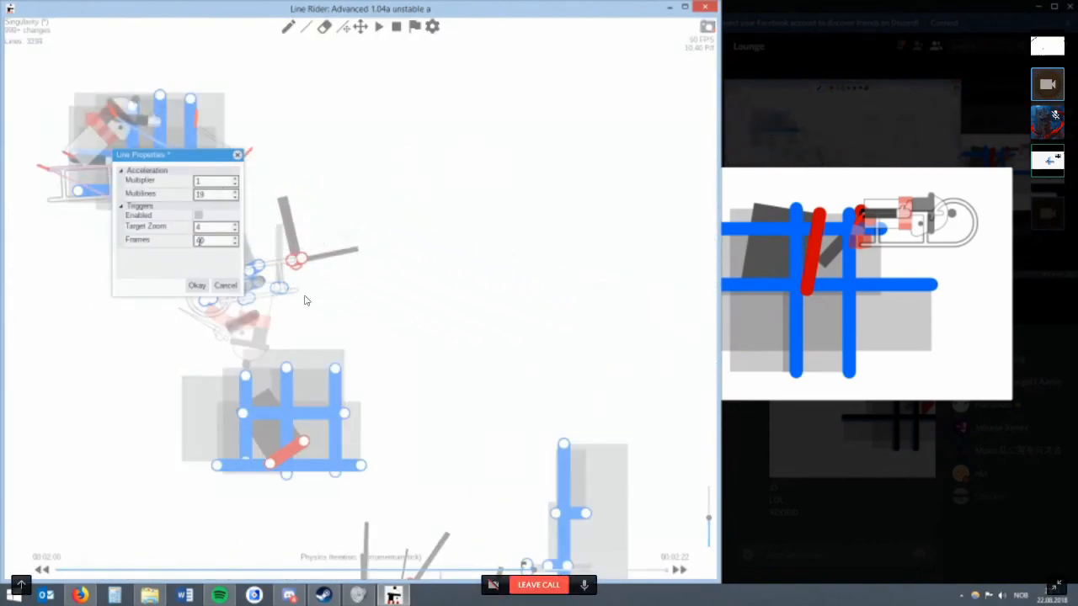
left_click(195, 289)
Try short slanted lines inside the blue grid at the front of the sled and undo them.
left_click(358, 30)
mouse_move(239, 170)
left_mouse_down()
mouse_move(469, 262)
mouse_move(348, 293)
mouse_move(308, 273)
mouse_move(333, 269)
left_mouse_up()
scroll(471, 244, "up", 5)
key("w")
key("r")
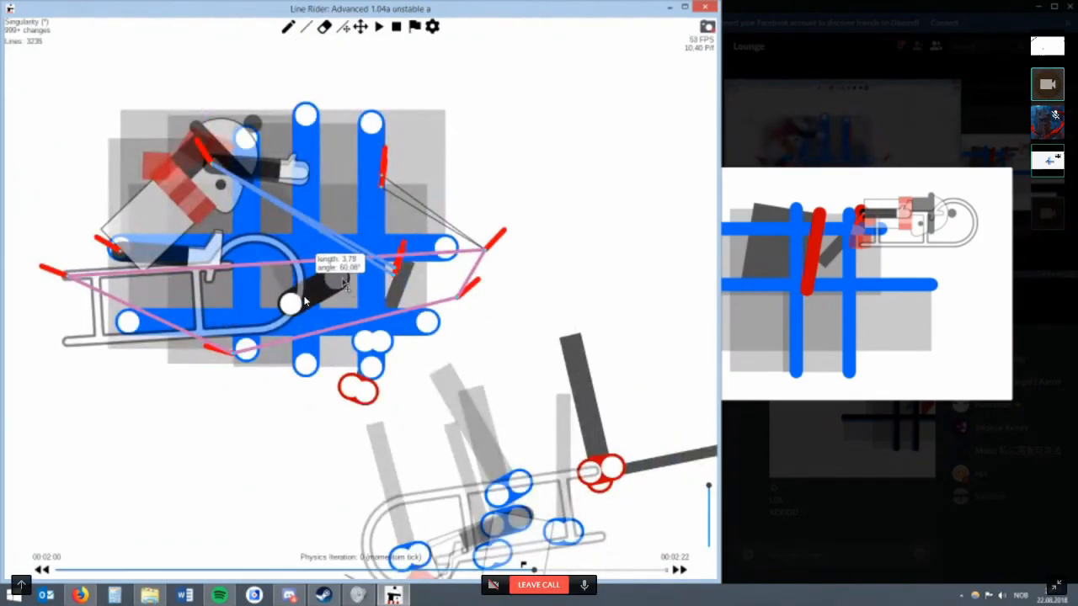
key("ctrl+z")
key("w")
left_click_drag(290, 303, 347, 220)
key("ctrl+z")
Try a line reaching to the grid's right edge and erase the misplaced attempts.
mouse_move(258, 292)
left_mouse_down()
mouse_move(335, 241)
mouse_move(343, 270)
mouse_move(339, 223)
mouse_move(362, 282)
mouse_move(342, 321)
mouse_move(308, 340)
mouse_move(313, 349)
mouse_move(273, 296)
mouse_move(206, 252)
mouse_move(295, 278)
mouse_move(390, 206)
mouse_move(337, 253)
mouse_move(333, 202)
mouse_move(383, 211)
mouse_move(531, 189)
mouse_move(481, 253)
left_mouse_up()
key("r")
key("BackSpace")
key("w")
key("3")
mouse_move(481, 253)
left_mouse_down()
mouse_move(504, 242)
mouse_move(480, 229)
left_mouse_up()
key("e")
Draw a slanted red line across the sled in the grid's lower left part with multilines set to 1.
key("w")
key("2")
mouse_move(336, 220)
left_mouse_down()
mouse_move(252, 170)
mouse_move(358, 248)
mouse_move(348, 285)
mouse_move(301, 307)
mouse_move(411, 217)
mouse_move(343, 270)
mouse_move(364, 308)
mouse_move(371, 271)
mouse_move(338, 267)
mouse_move(341, 305)
mouse_move(346, 237)
mouse_move(378, 264)
mouse_move(326, 257)
mouse_move(264, 228)
mouse_move(253, 248)
left_mouse_up()
key("r")
right_click(252, 249)
type("1")
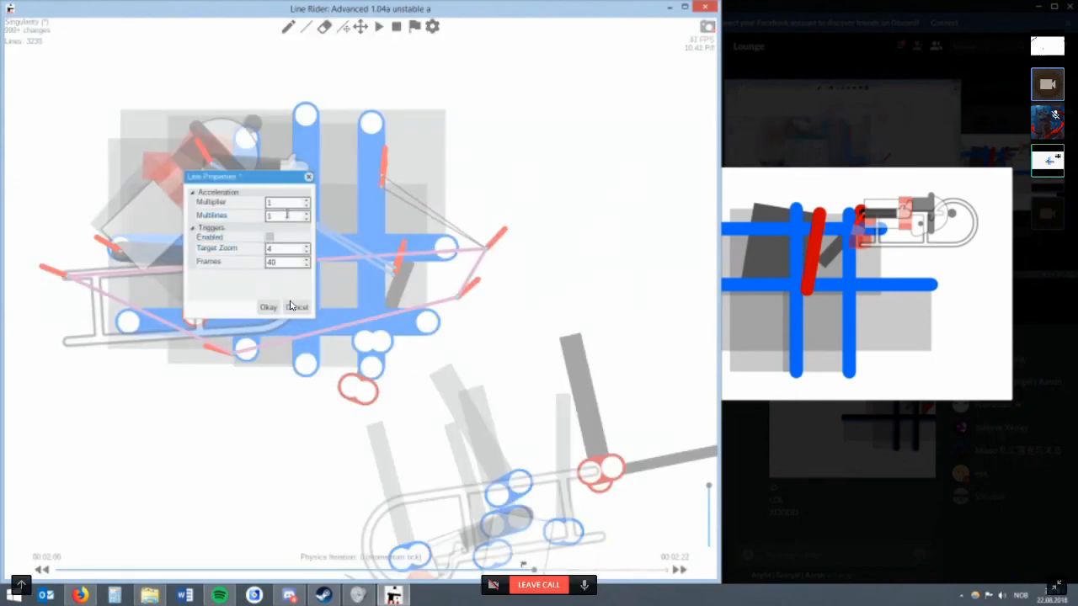
left_click(267, 307)
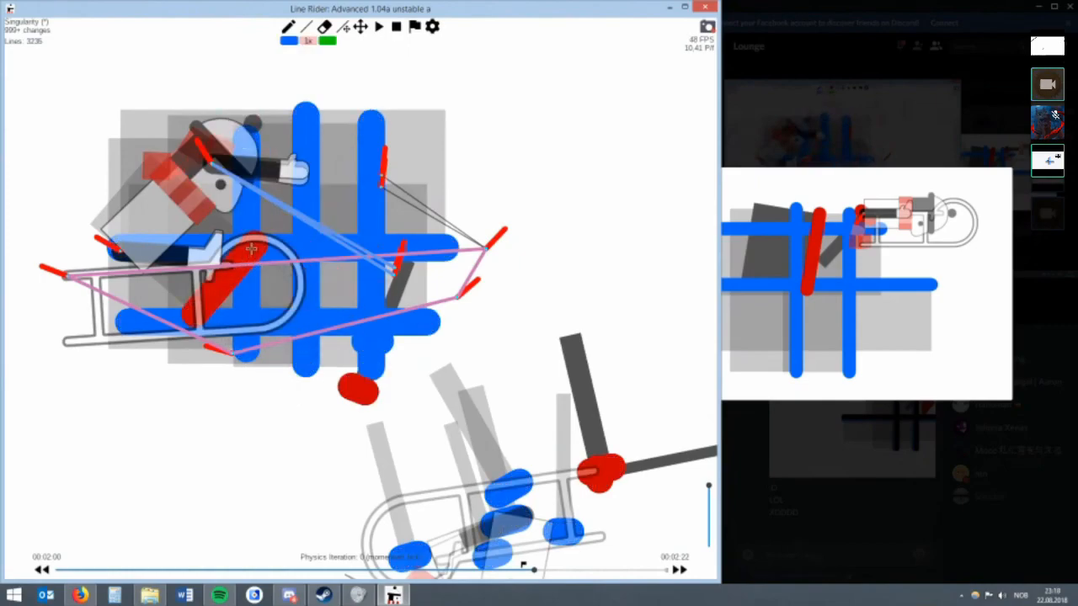
Tune the slanted red line's multilines, trying 20 and 80, and advance to physics iteration 1.
key("r")
right_click(234, 277)
scroll(275, 243, "up", 20)
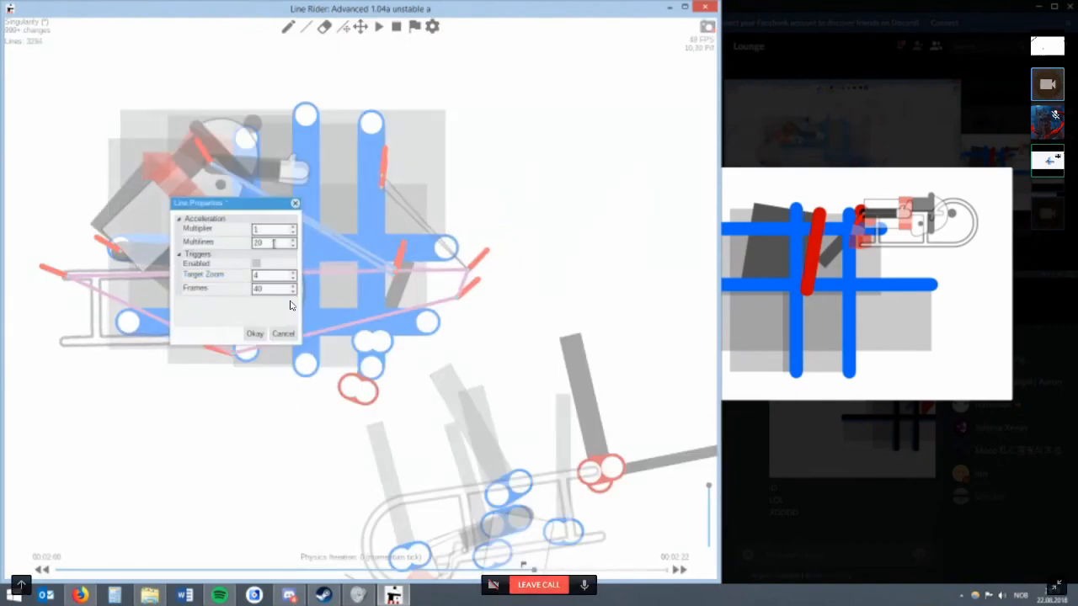
scroll(273, 243, "up", 20)
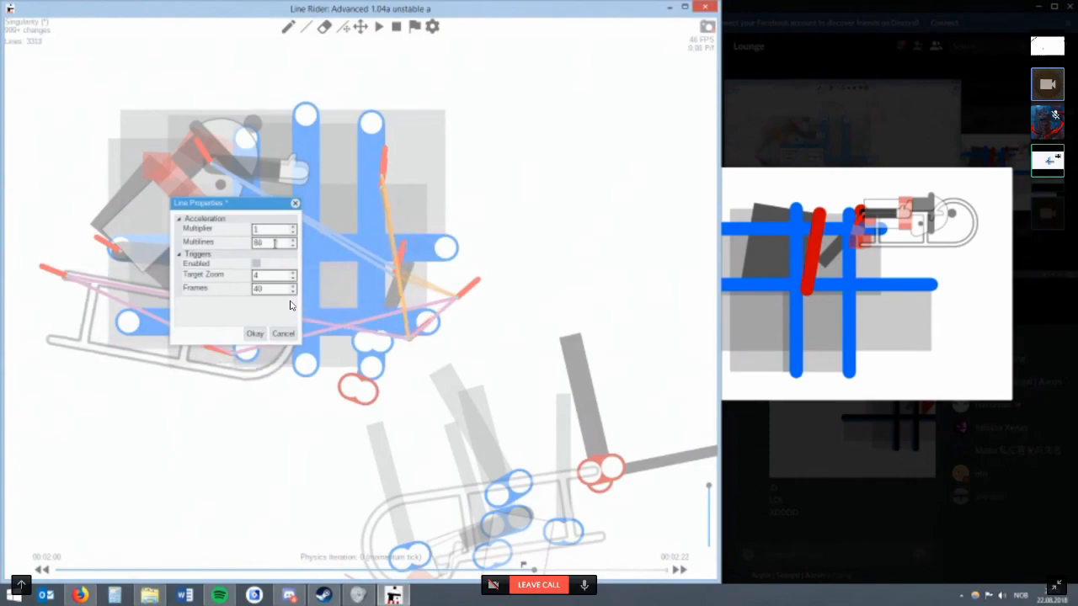
left_click(254, 334)
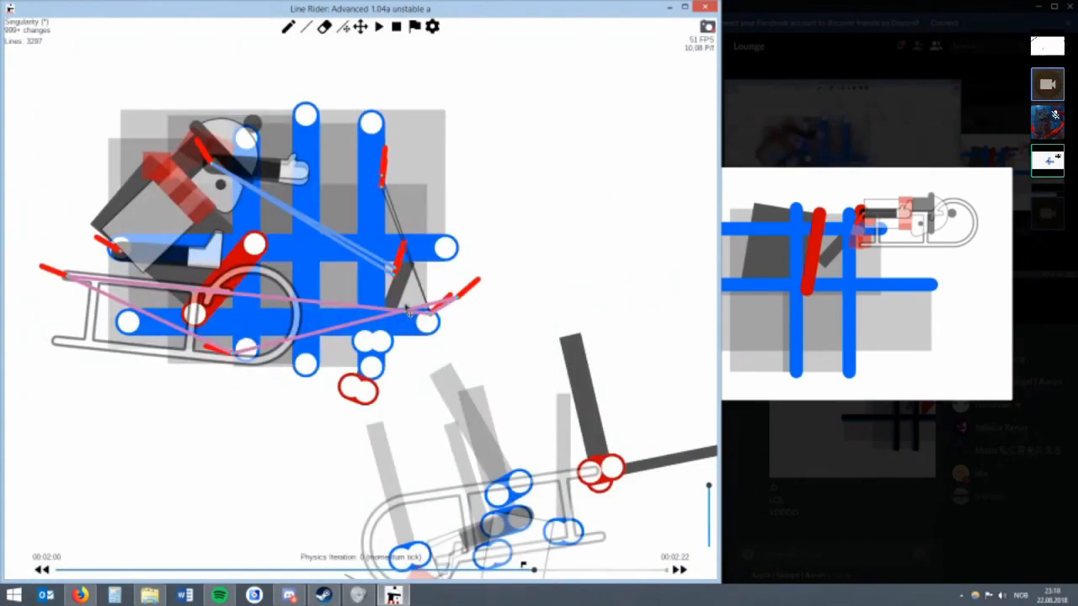
scroll(293, 297, "down", 3)
key("alt+Right")
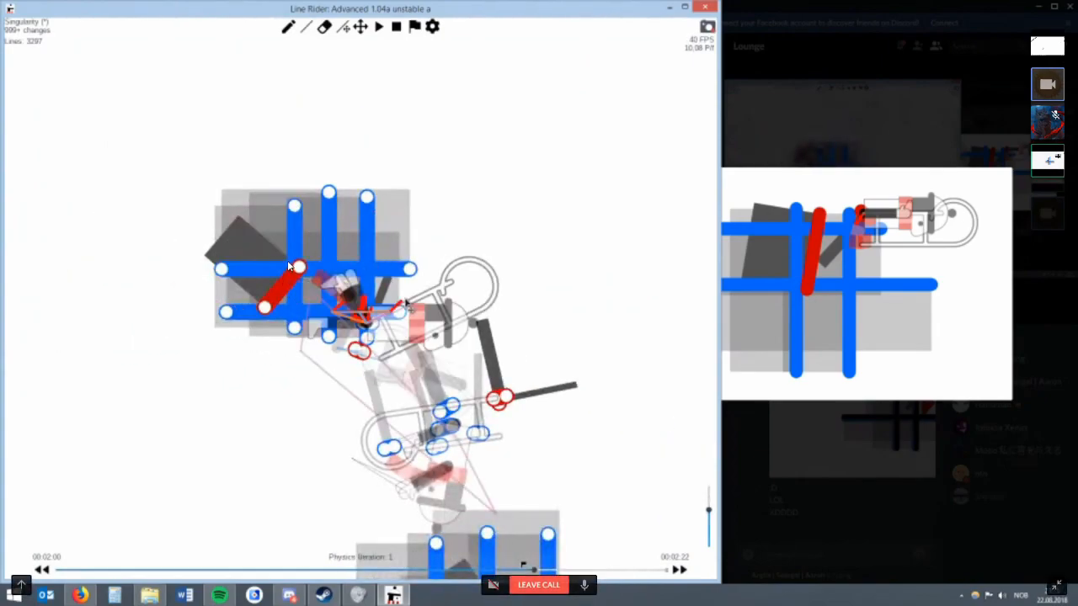
Advance to physics iteration 2 and set the slanted red line's multilines to 127.
key("alt+Right")
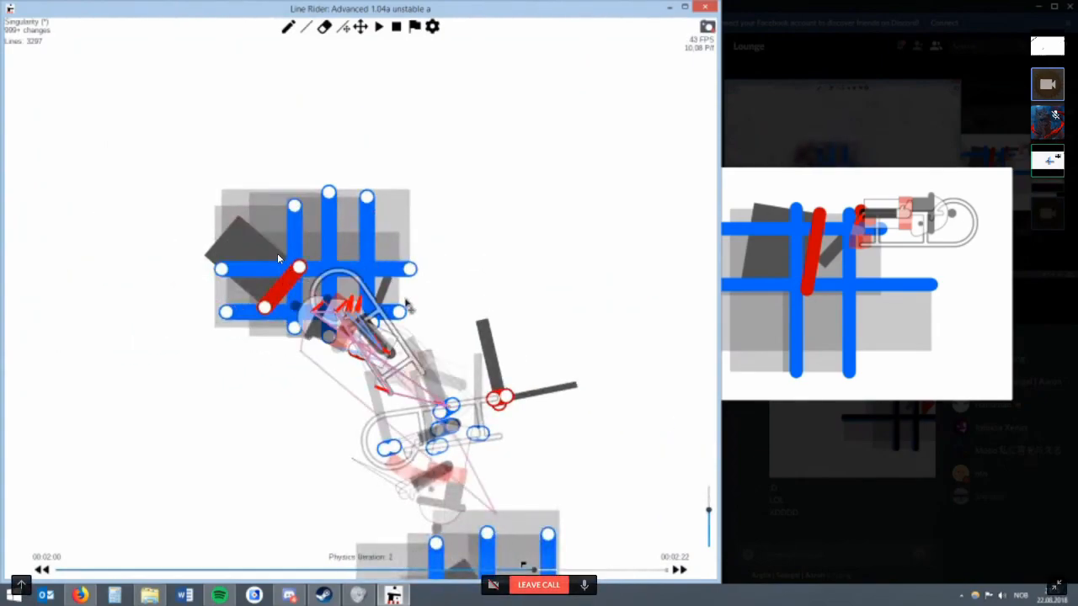
scroll(261, 308, "up", 3)
right_click(268, 303)
scroll(400, 344, "up", 20)
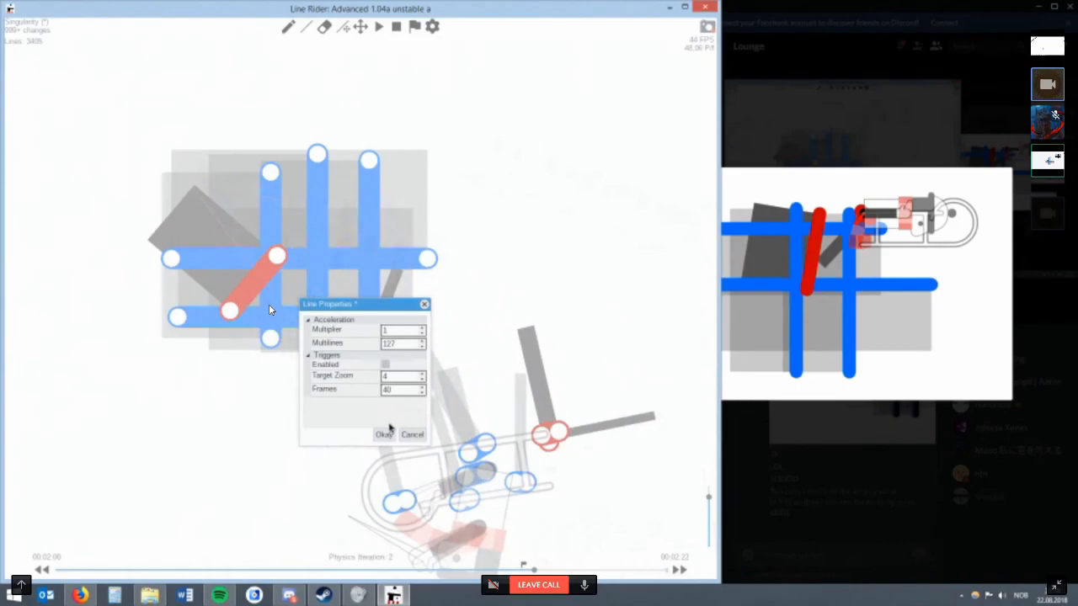
left_click(383, 433)
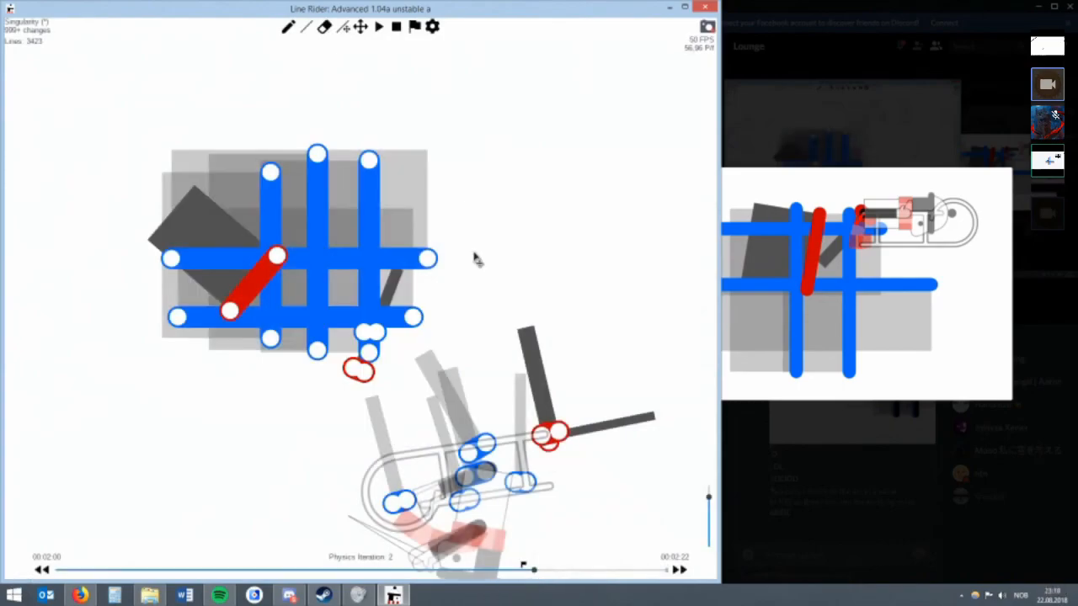
Go to 00:02:00, physics iteration 1, draw two horizontal blue lines across the rider and sled, and lengthen the upper one.
left_click(360, 28)
scroll(330, 183, "down", 5)
key("alt+Left")
key("alt+Left")
key("alt+Left")
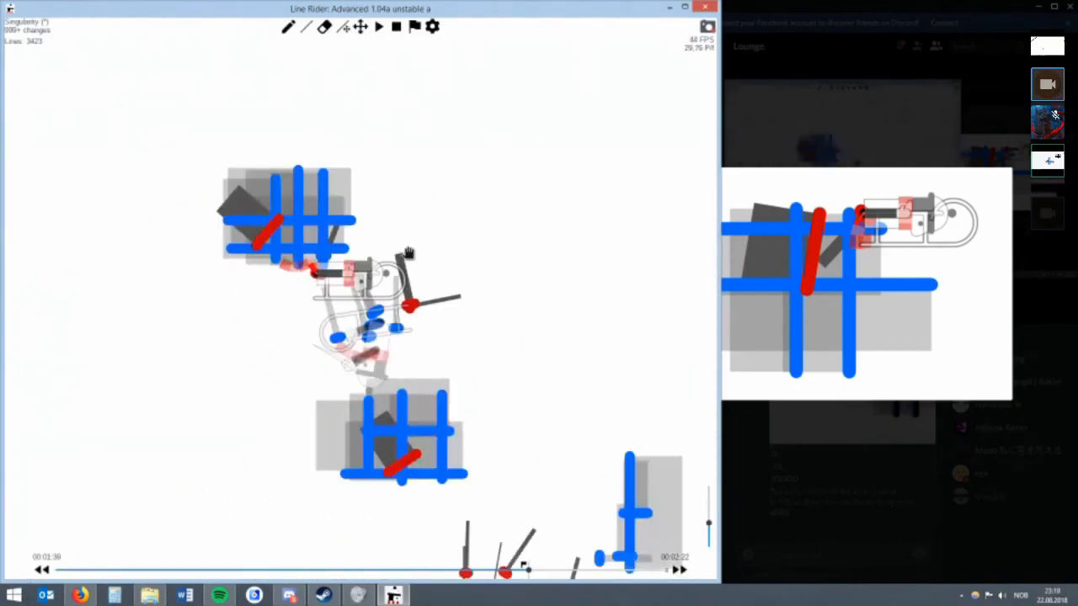
key("alt+Right")
key("alt+Right")
scroll(410, 250, "up", 5)
key("w")
left_click_drag(360, 287, 561, 286)
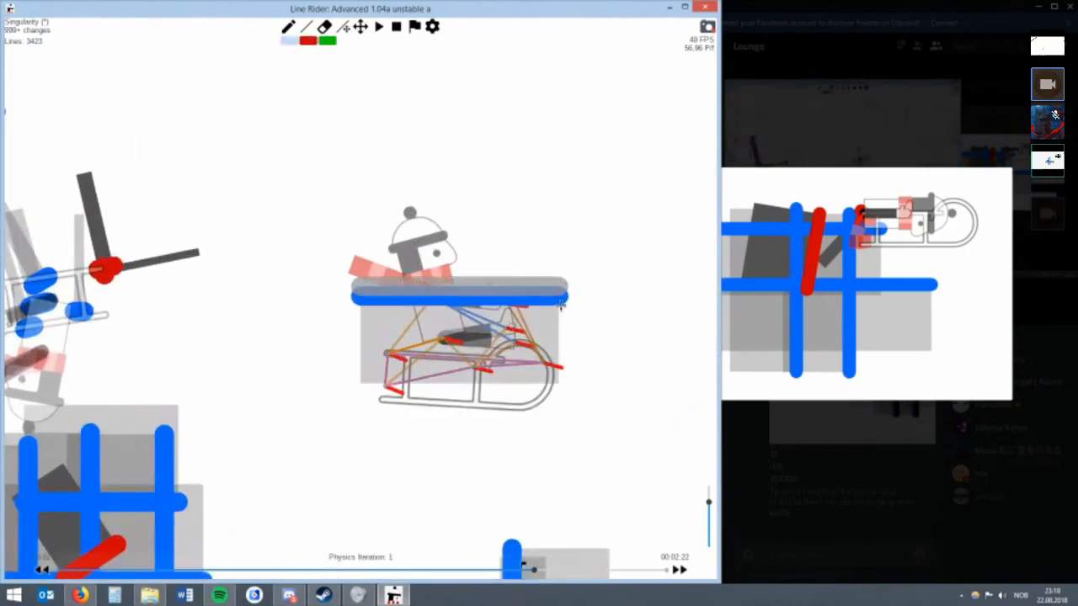
left_click_drag(356, 352, 545, 352)
key("r")
left_click_drag(560, 287, 574, 287)
Cross the two horizontal blue lines with three vertical blue lines to form a grid and delete the surplus vertical line.
key("w")
left_click_drag(403, 376, 403, 237)
mouse_move(364, 385)
left_mouse_down()
mouse_move(365, 261)
mouse_move(379, 287)
mouse_move(343, 288)
left_mouse_up()
key("r")
key("w")
left_click_drag(445, 389, 445, 220)
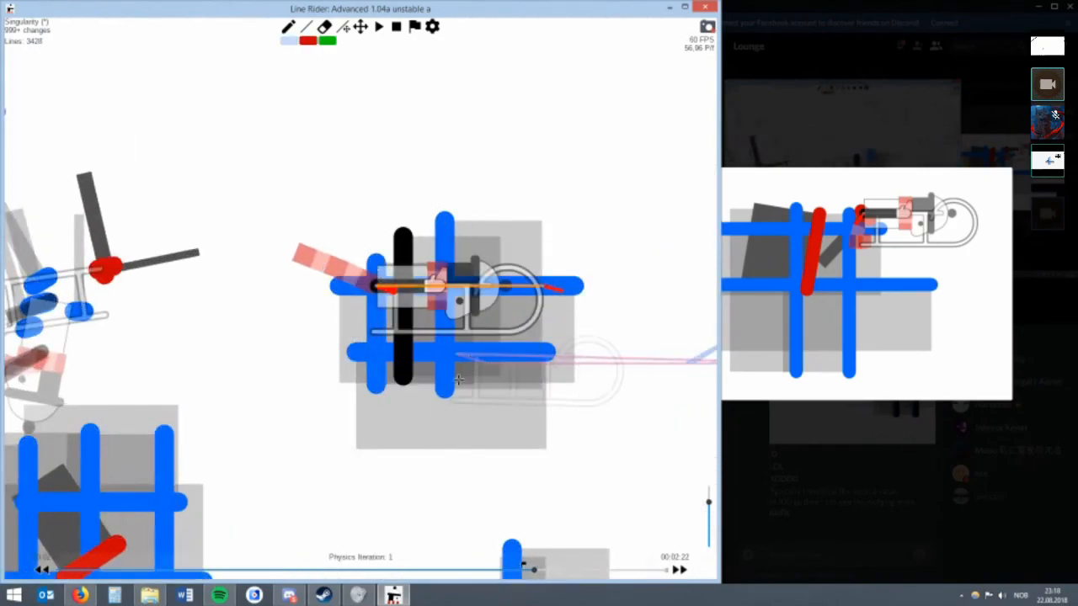
left_click_drag(490, 391, 491, 217)
key("r")
left_click_drag(407, 239, 413, 239)
key("Delete")
key("w")
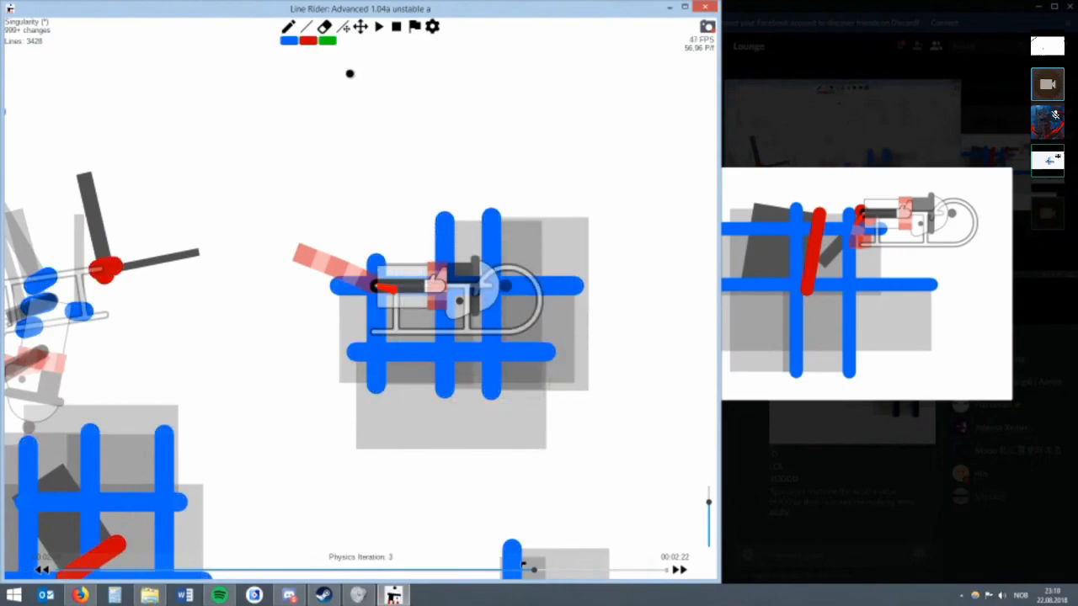
At 00:02:01, draw two parallel slanted blue lines rising from the new grid's upper left corner.
key("y")
scroll(263, 277, "down", 2)
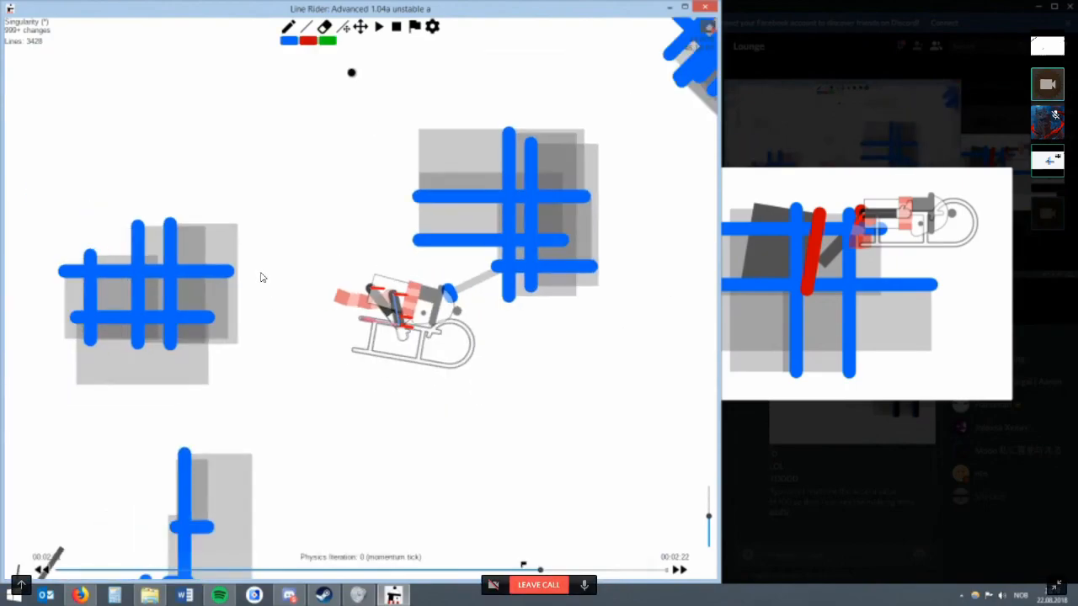
left_click_drag(179, 133, 308, 147)
left_click_drag(149, 233, 177, 187)
key("e")
left_click_drag(177, 189, 208, 229)
key("w")
left_click_drag(143, 239, 184, 170)
key("r")
key("w")
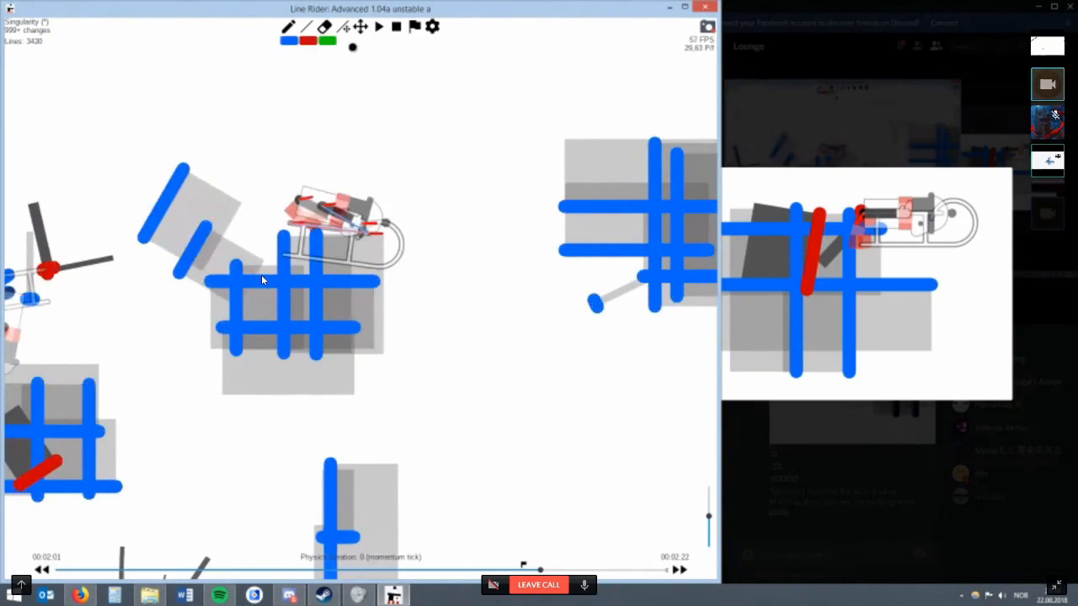
Add another slanted blue contact line beyond the first two slanted lines above the new grid.
left_click(361, 32)
key("w")
mouse_move(107, 198)
left_mouse_down()
mouse_move(253, 225)
mouse_move(304, 148)
left_mouse_up()
key("ctrl+z")
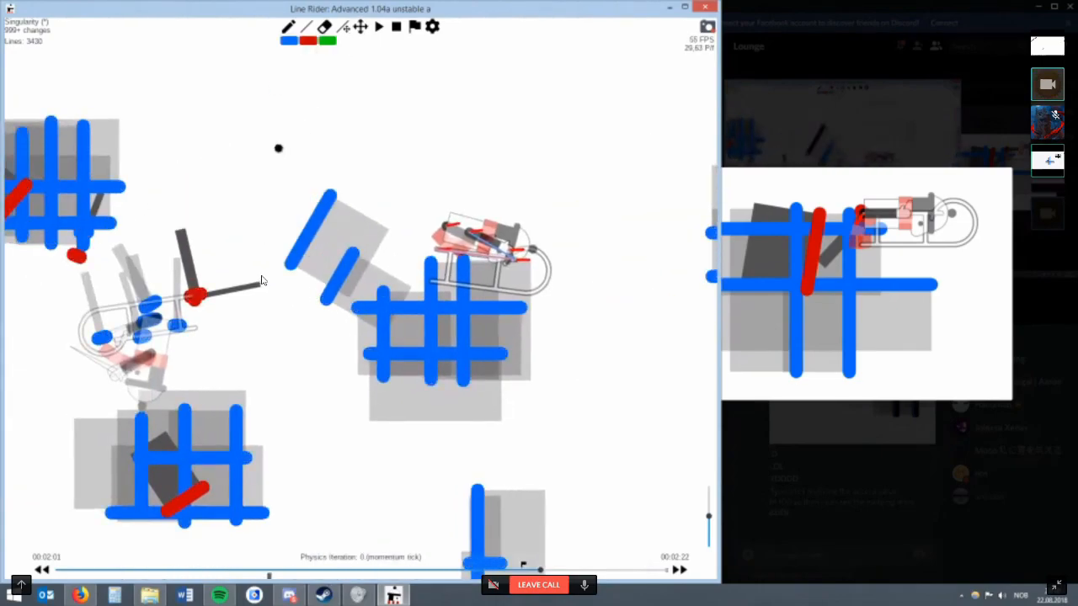
scroll(361, 298, "down", 2)
key("r")
key("w")
mouse_move(305, 243)
left_mouse_down()
mouse_move(320, 186)
mouse_move(317, 203)
left_mouse_up()
key("r")
Continue the chain of contact lines upward with longer, shallower blue lines under the rider.
key("w")
key("r")
mouse_move(260, 223)
left_mouse_down()
mouse_move(320, 164)
mouse_move(335, 181)
left_mouse_up()
key("w")
mouse_move(238, 174)
left_mouse_down()
mouse_move(272, 177)
mouse_move(364, 141)
left_mouse_up()
key("r")
key("w")
left_click_drag(231, 127, 371, 92)
key("r")
Place and adjust steep blue lines at the upper end of the chain, undoing the misplaced ones.
scroll(342, 79, "down", 2)
left_click_drag(243, 149, 295, 89)
key("r")
mouse_move(238, 122)
left_mouse_down()
mouse_move(237, 157)
mouse_move(265, 166)
left_mouse_up()
key("w")
key("ctrl+z")
key("ctrl+z")
key("r")
mouse_move(287, 245)
left_mouse_down()
mouse_move(324, 209)
mouse_move(303, 165)
left_mouse_up()
key("r")
left_click_drag(298, 174, 315, 188)
key("w")
left_click_drag(249, 215, 279, 165)
key("r")
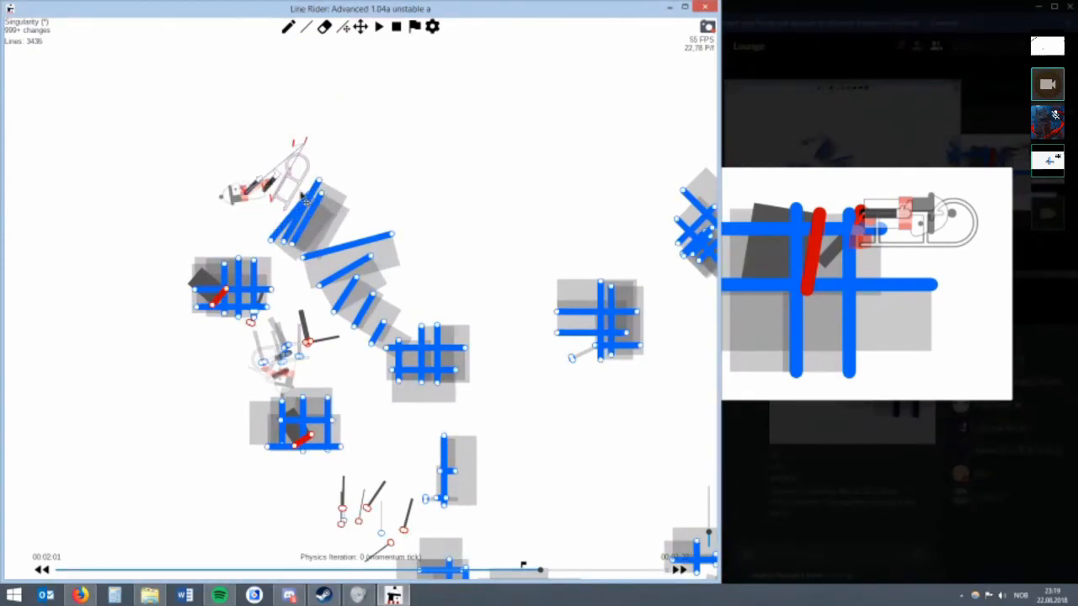
Adjust the steep blue lines at the chain's upper end and delete the surplus ones to keep two.
scroll(304, 198, "up", 3)
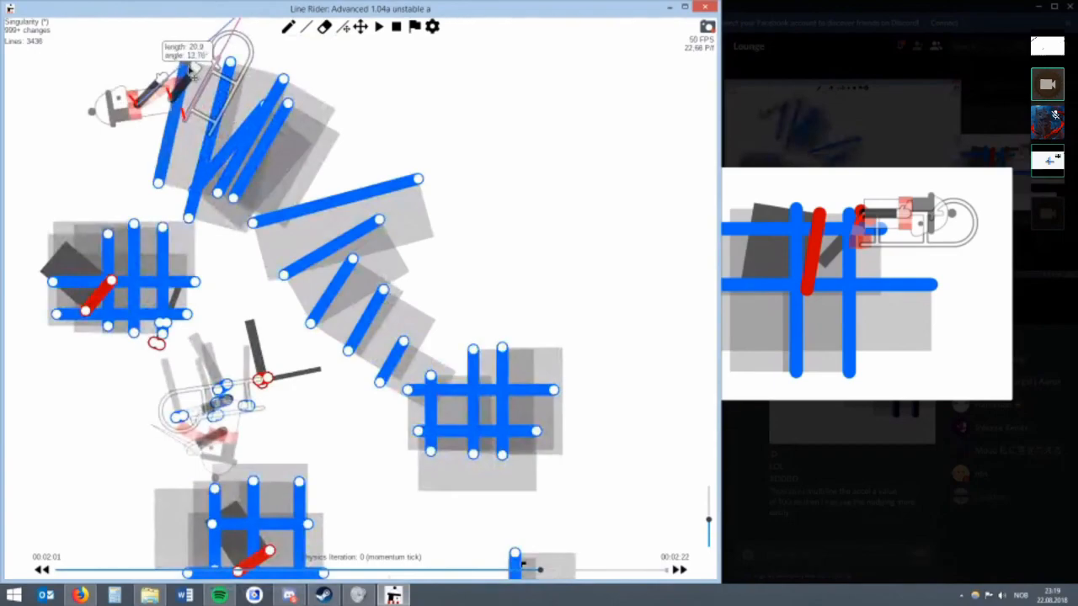
left_click_drag(189, 70, 258, 116)
mouse_move(289, 84)
left_mouse_down()
mouse_move(203, 65)
mouse_move(289, 82)
mouse_move(287, 104)
left_mouse_up()
key("q")
key("BackSpace")
key("BackSpace")
key("BackSpace")
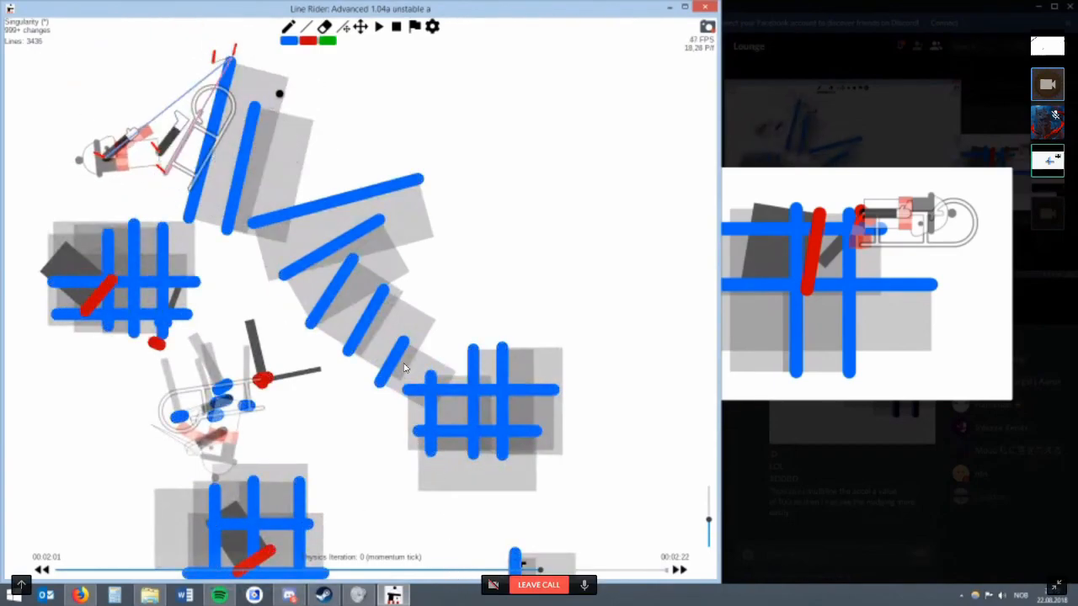
Step back and forth through the frames around 00:02:00 to examine the rider's path along the new contact lines.
key("Left")
key("Right")
scroll(337, 122, "up", 1)
key("Right")
key("Left")
key("Left")
scroll(623, 516, "down", 2)
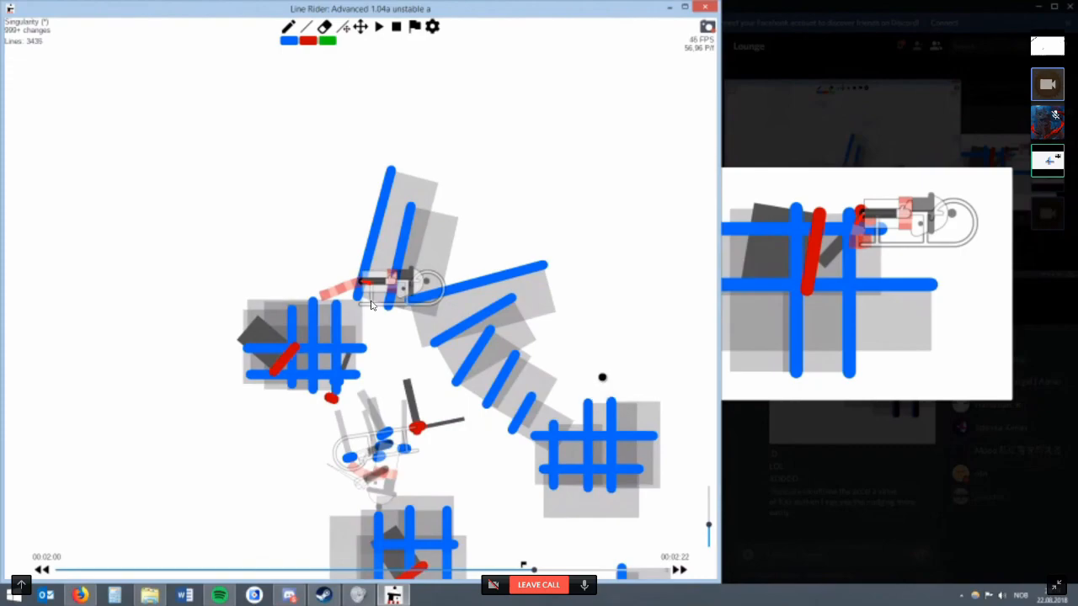
key("Left")
scroll(373, 309, "down", 4)
key("Left")
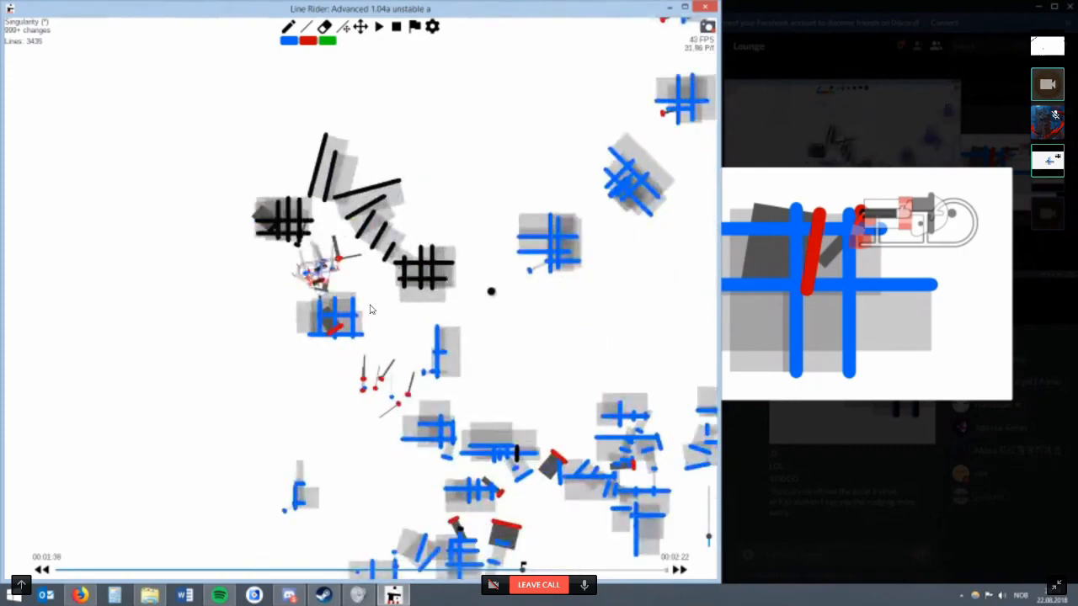
key("Right")
key("Right")
key("Right")
key("Right")
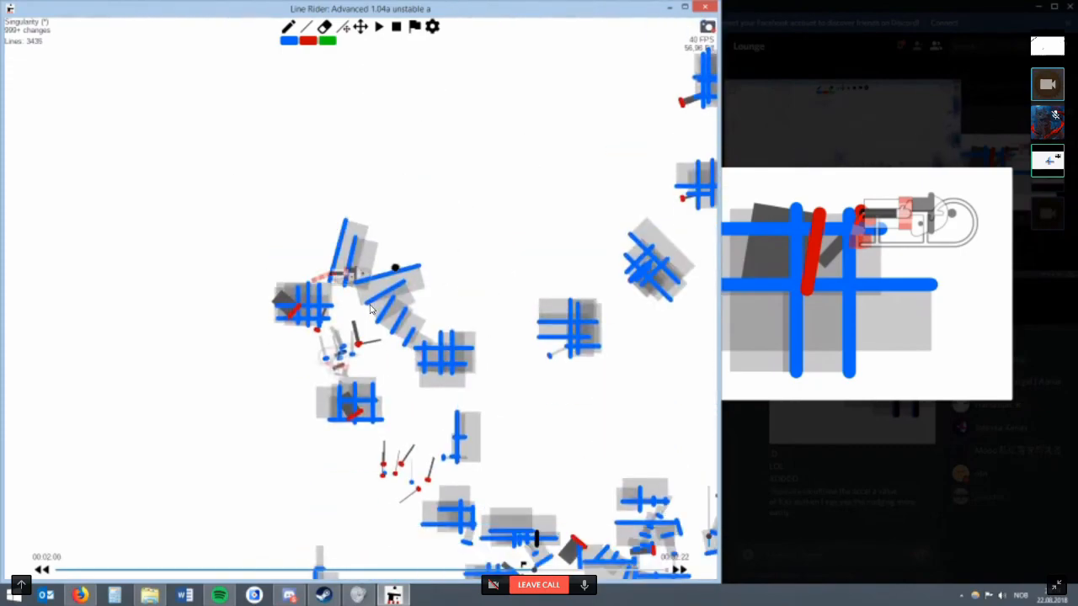
Try small strokes and erasures around the blue line chain and undo the misplaced ones.
scroll(371, 309, "up", 2)
key("r")
key("w")
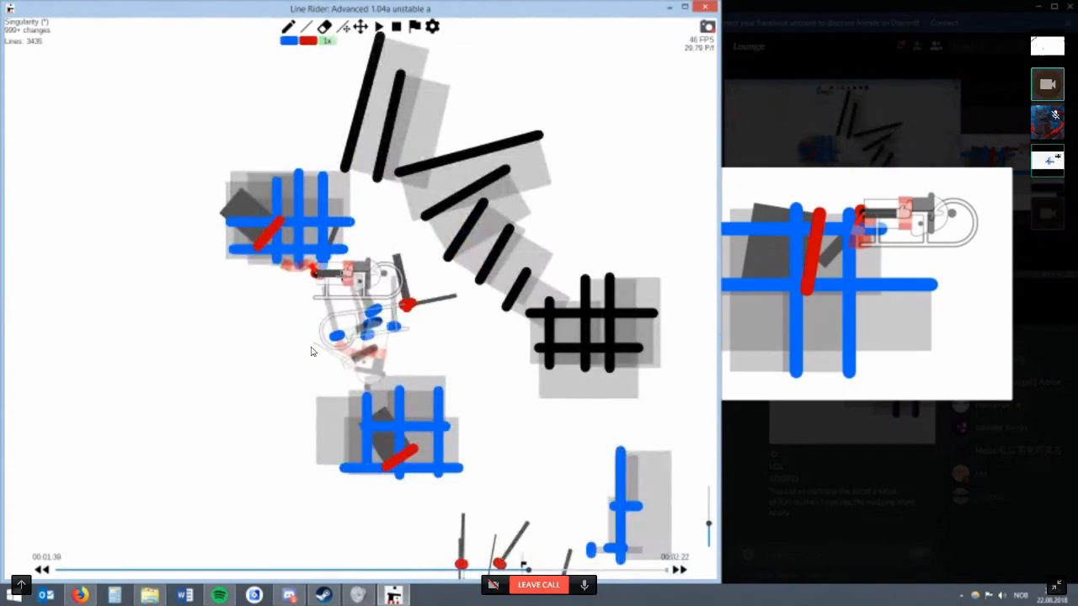
left_click_drag(328, 109, 327, 111)
key("e")
left_click(325, 113)
left_click(412, 298)
key("ctrl+z")
left_click_drag(483, 285, 473, 303)
key("ctrl+z")
left_click(466, 304)
At 00:02:01, physics iteration 4, draw a steep red line in the position of the leftmost steep blue line.
key("Right")
key("Right")
key("Left")
key("Right")
key("alt+Left")
key("alt+Left")
key("r")
key("w")
left_click_drag(396, 343, 400, 291)
key("ctrl+z")
left_click_drag(345, 380, 378, 257)
key("r")
Adjust the steep red line's upper end and raise its multilines, trying 140 and 273.
right_click(370, 274)
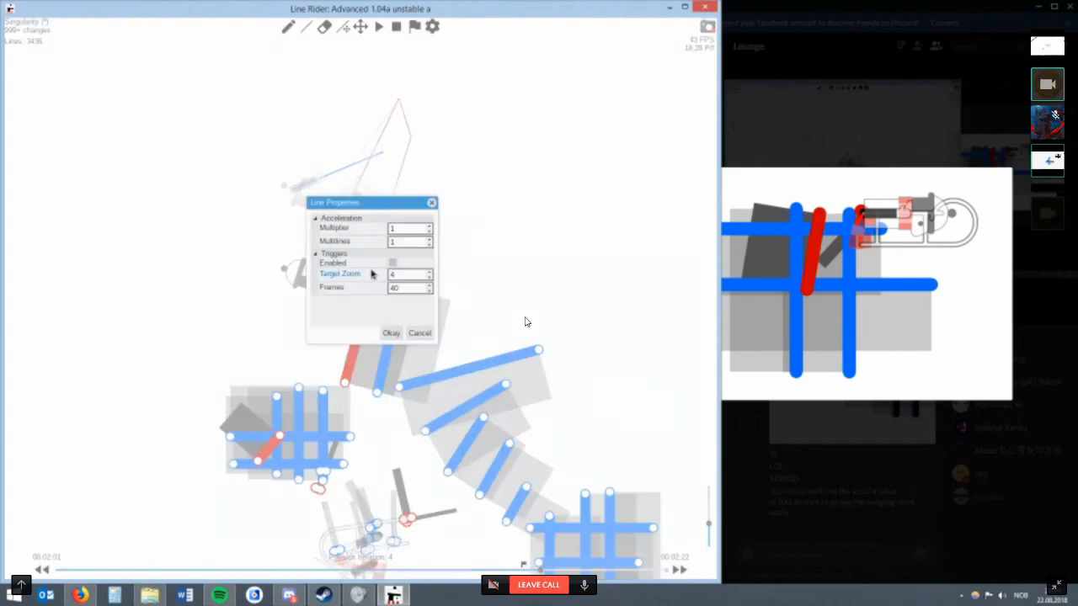
left_click_drag(397, 204, 479, 196)
key("BackSpace")
type("5")
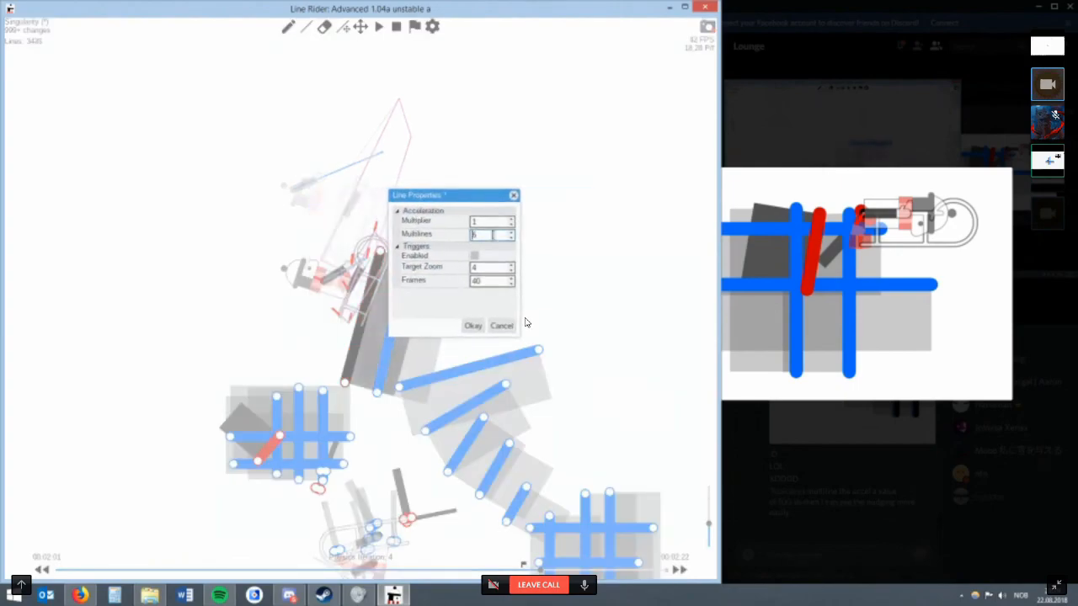
left_click(475, 324)
left_click_drag(380, 251, 387, 257)
right_click(390, 256)
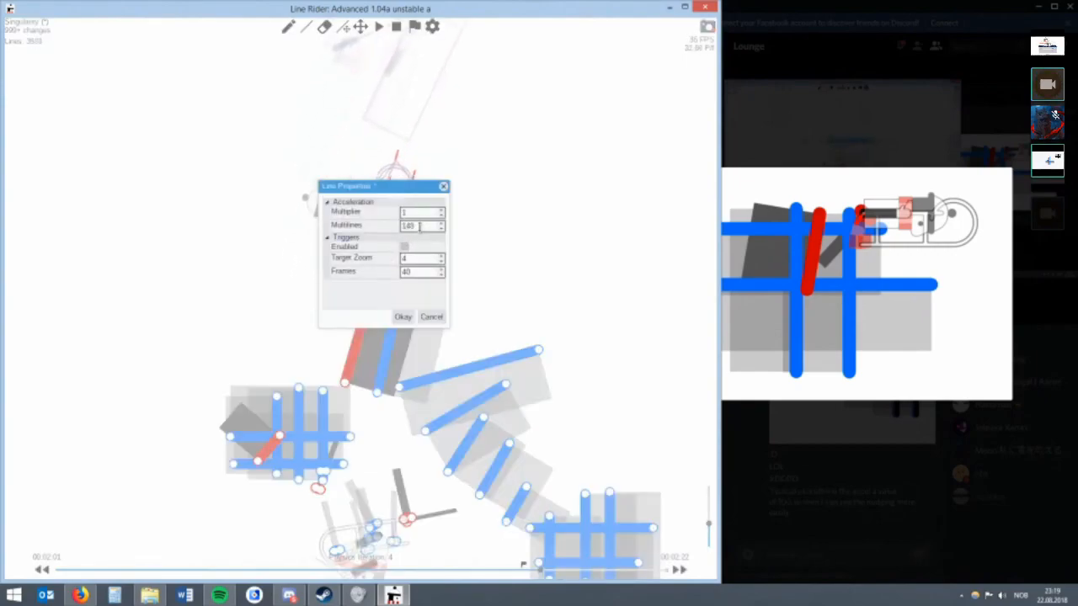
key("Up")
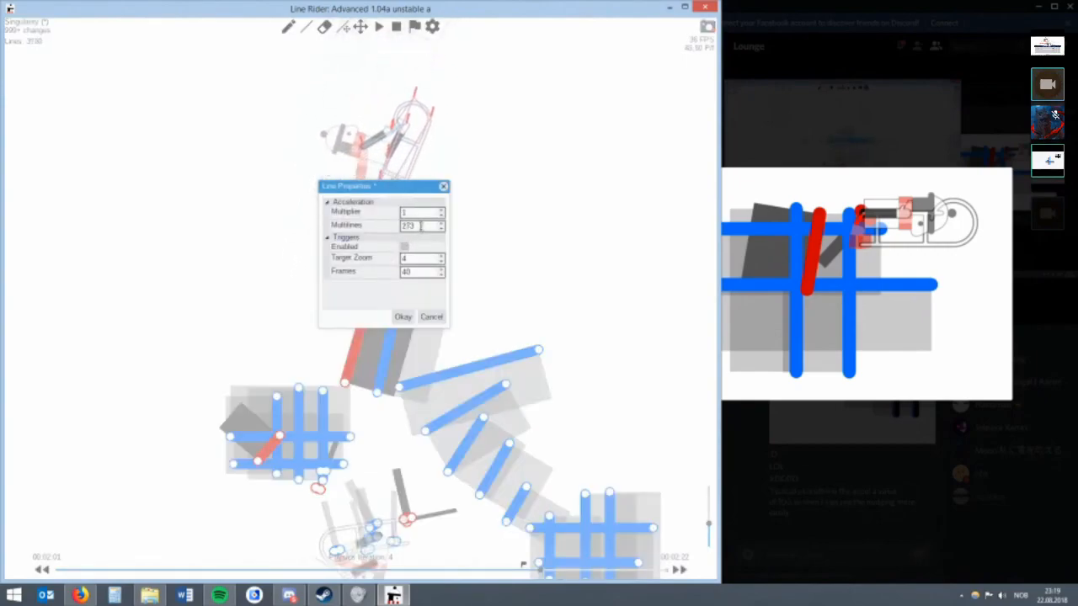
left_click(401, 316)
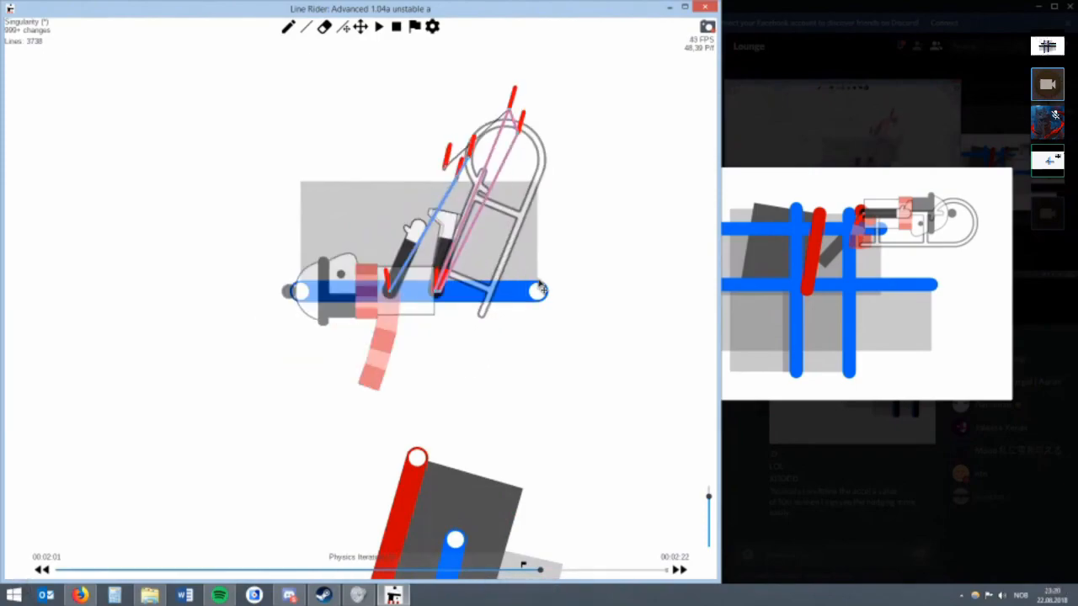
Adjust the end of the horizontal blue line through the rider's body and add a parallel blue line above it.
mouse_move(541, 288)
left_mouse_down()
mouse_move(541, 308)
mouse_move(555, 239)
mouse_move(549, 275)
left_mouse_up()
key("w")
left_click_drag(328, 223, 604, 223)
key("r")
left_click_drag(541, 276, 610, 275)
key("w")
left_click_drag(423, 158, 578, 158)
key("r")
Try short lines around the horizontal blue lines at the rider and erase the misplaced strokes.
key("w")
left_click_drag(496, 325, 449, 345)
key("r")
key("w")
key("r")
mouse_move(449, 306)
left_mouse_down()
mouse_move(553, 287)
mouse_move(413, 303)
left_mouse_up()
key("e")
left_click_drag(391, 302, 411, 302)
Draw a slanted scenery line from the rider's foot up past the upper horizontal blue line.
scroll(484, 250, "up", 4)
left_click(362, 27)
scroll(610, 217, "up", 2)
mouse_move(670, 197)
left_mouse_down()
mouse_move(610, 219)
mouse_move(421, 230)
left_mouse_up()
key("w")
key("3")
left_click_drag(504, 277, 600, 110)
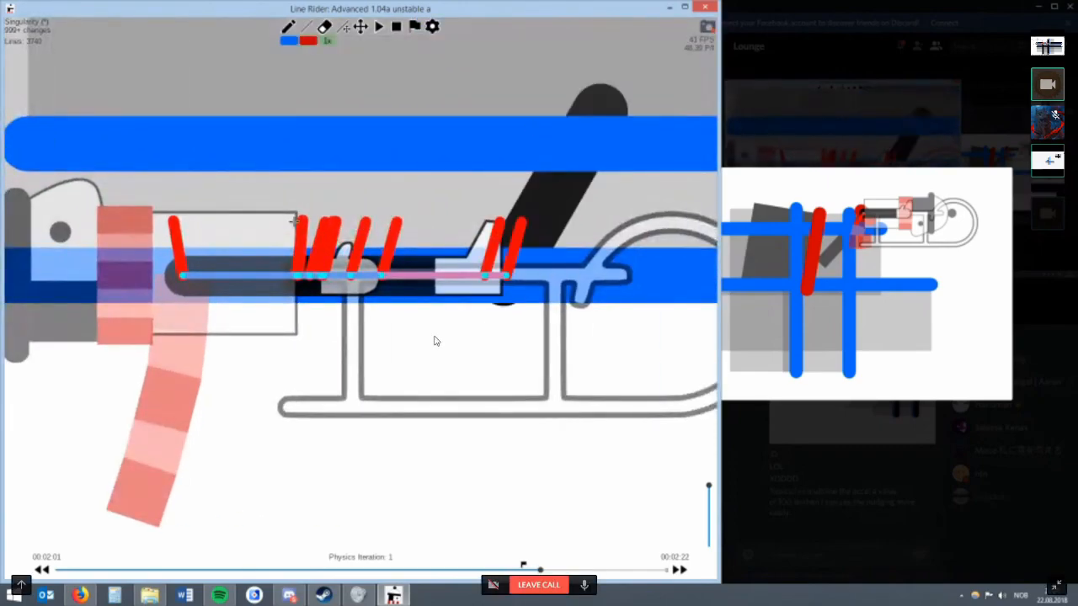
Erase the slanted scenery line at the rider and add a shorter horizontal blue line above the two existing ones.
left_click_drag(203, 269, 140, 65)
scroll(219, 143, "down", 2)
key("e")
mouse_move(253, 239)
left_mouse_down()
mouse_move(464, 258)
mouse_move(415, 334)
mouse_move(356, 237)
mouse_move(317, 235)
left_mouse_up()
key("w")
key("1")
key("r")
key("w")
key("r")
Try changes around the stacked blue lines above the rider, undoing the unwanted edits.
mouse_move(414, 251)
left_mouse_down()
mouse_move(333, 234)
mouse_move(344, 240)
mouse_move(309, 360)
mouse_move(384, 353)
mouse_move(397, 250)
mouse_move(319, 239)
left_mouse_up()
key("w")
key("r")
key("ctrl+z")
key("ctrl+z")
key("w")
key("r")
key("ctrl+z")
key("ctrl+z")
key("ctrl+z")
key("ctrl+z")
key("w")
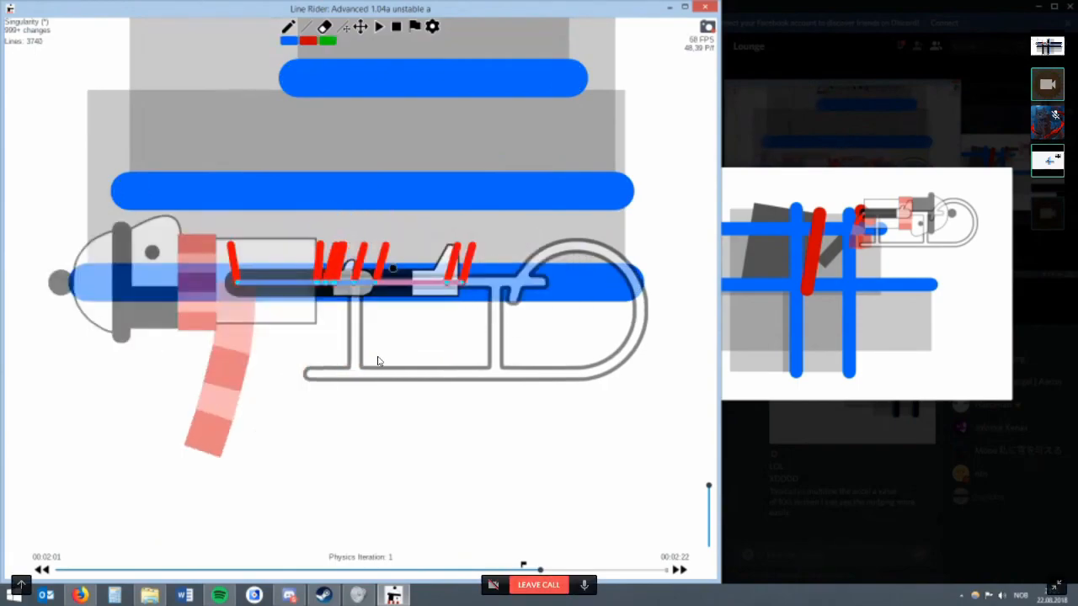
Inspect the multiline properties of the steep red line below the rider without changing them.
scroll(356, 354, "down", 7)
key("r")
right_click(341, 404)
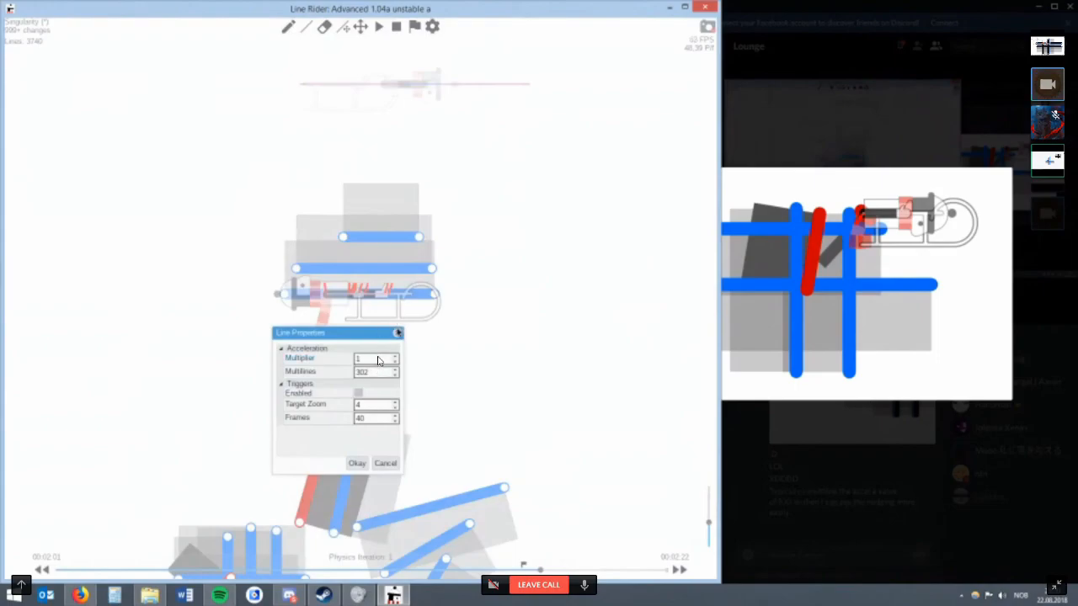
left_click(397, 332)
Undo the stacked horizontal blue lines at the rider and advance to physics iteration 2.
key("w")
key("ctrl+z")
key("ctrl+z")
key("ctrl+z")
scroll(378, 356, "up", 2)
key("r")
left_click_drag(330, 411, 376, 425)
key("alt+Right")
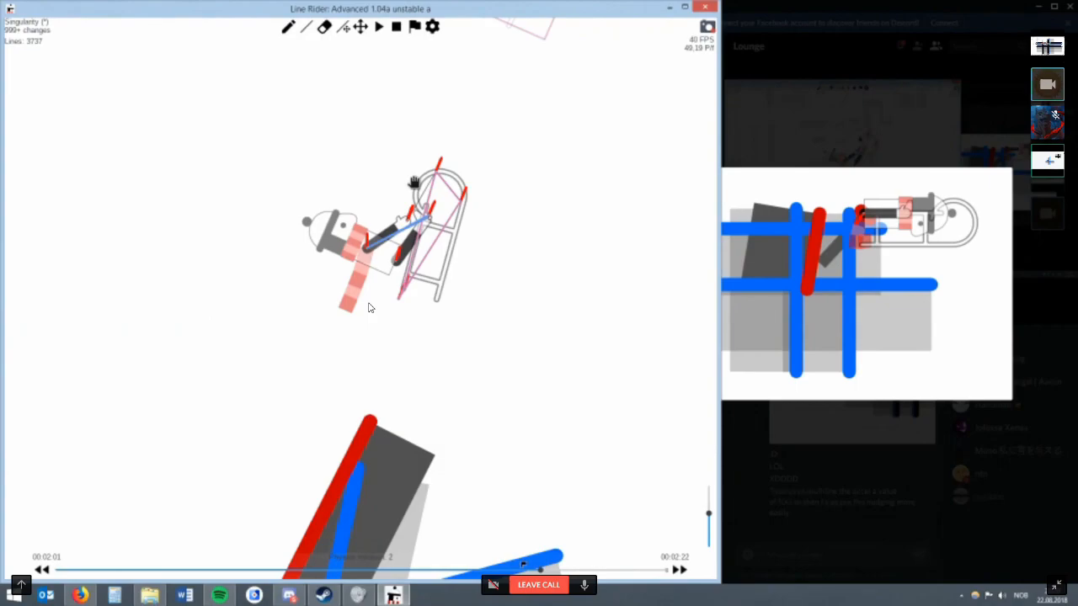
Sketch a horizontal scenery line beside the sled with two parallel lines slanting outward from one end.
left_click_drag(425, 158, 297, 240)
scroll(430, 185, "up", 2)
scroll(434, 193, "up", 3)
left_click_drag(434, 193, 437, 211)
mouse_move(418, 265)
left_mouse_down()
mouse_move(624, 266)
mouse_move(604, 181)
left_mouse_up()
key("ctrl+z")
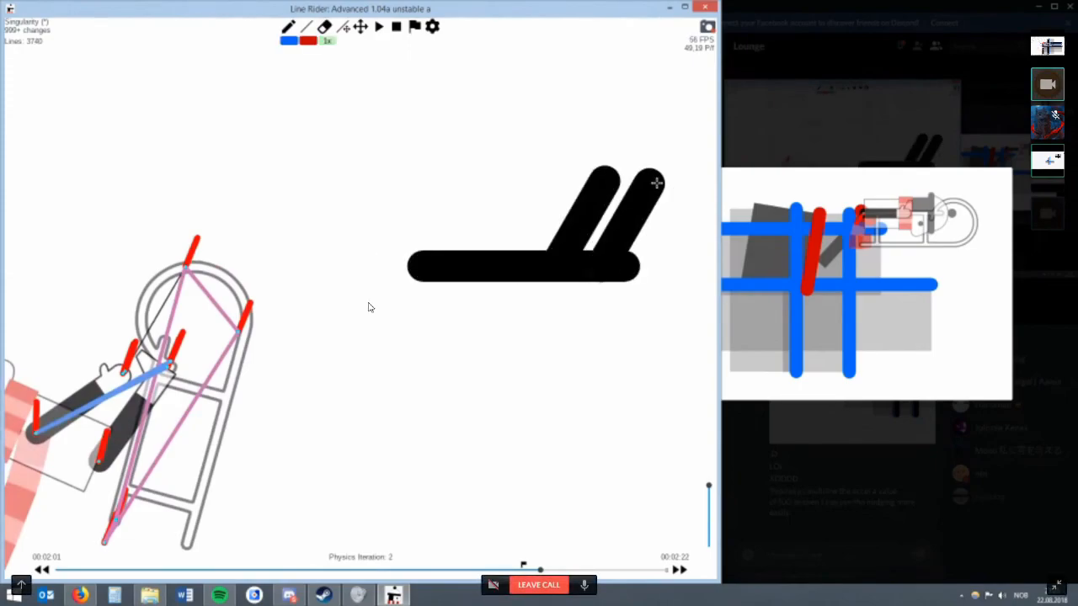
Extend the horizontal scenery line, mirror the two slanted lines at its other end, and draw a vertical line through its middle.
left_click_drag(423, 263, 292, 266)
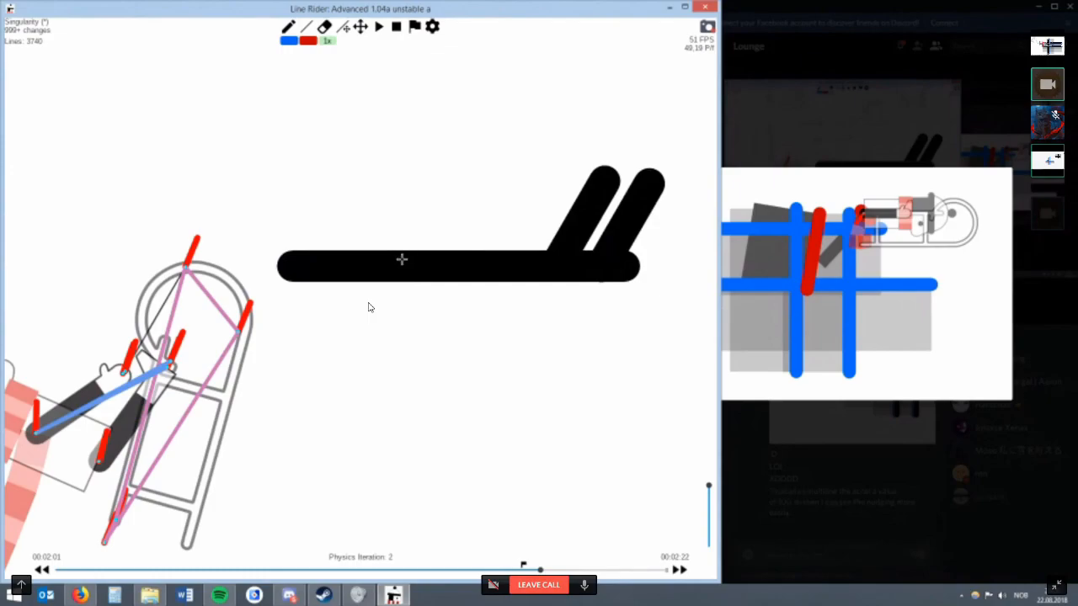
left_click_drag(396, 250, 357, 175)
left_click_drag(345, 250, 302, 177)
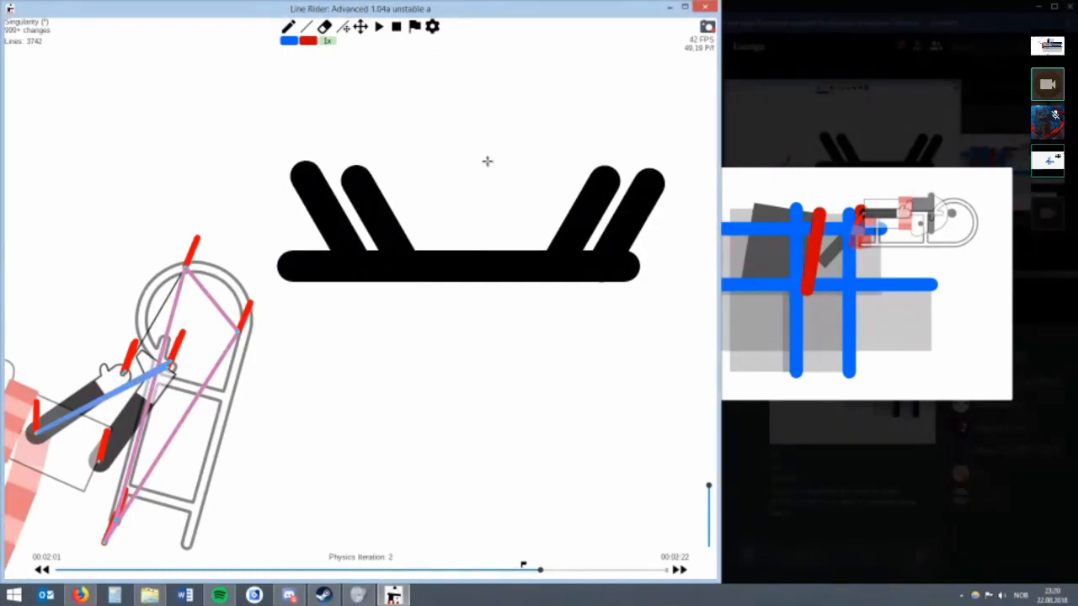
left_click_drag(487, 161, 480, 341)
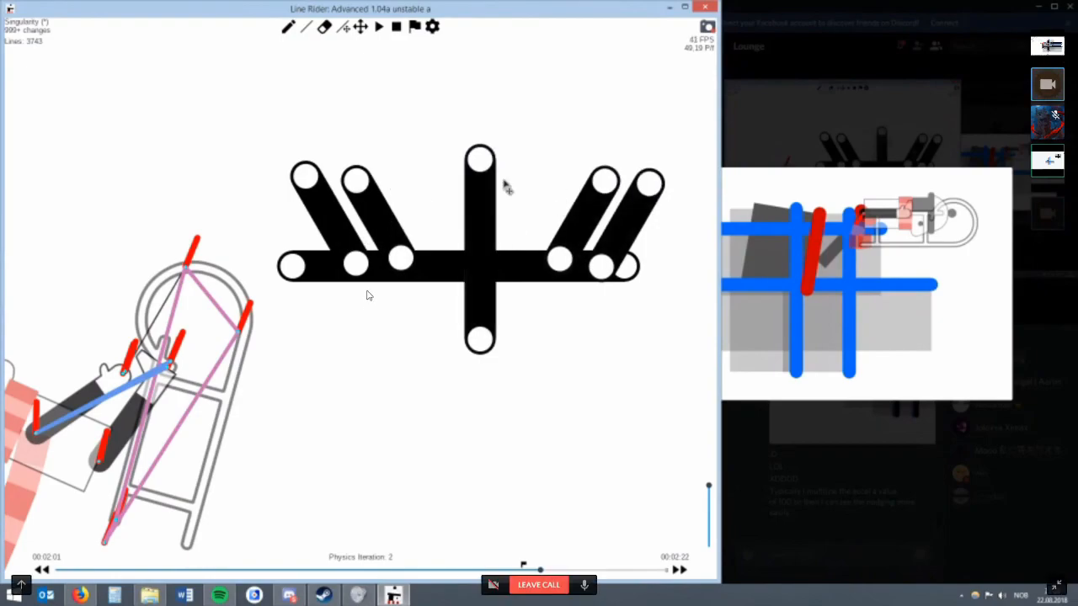
key("alt+Tab")
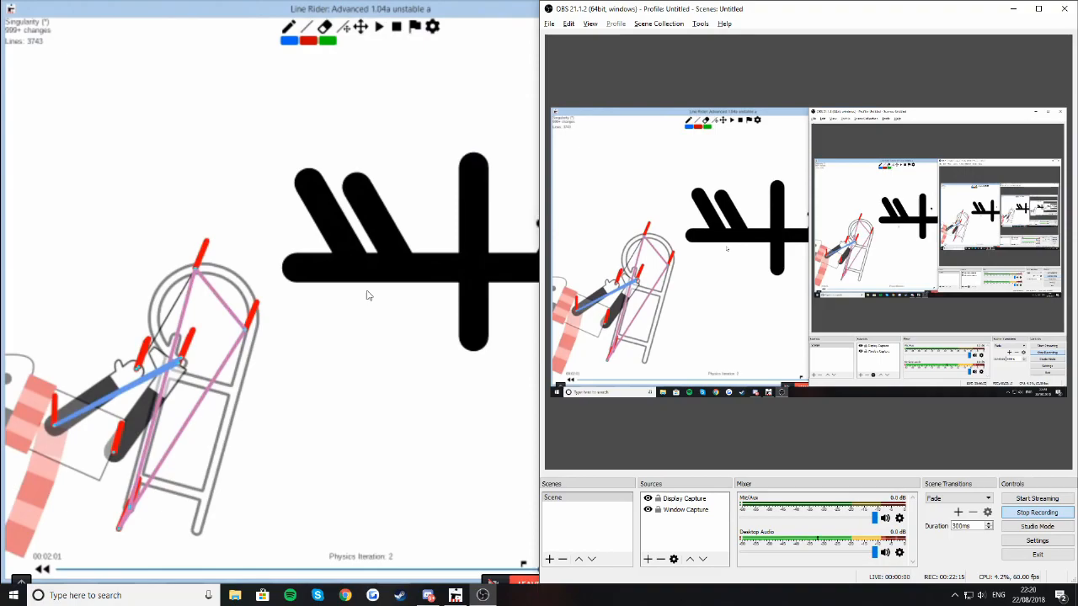
key("alt+Tab")
key("alt+Tab")
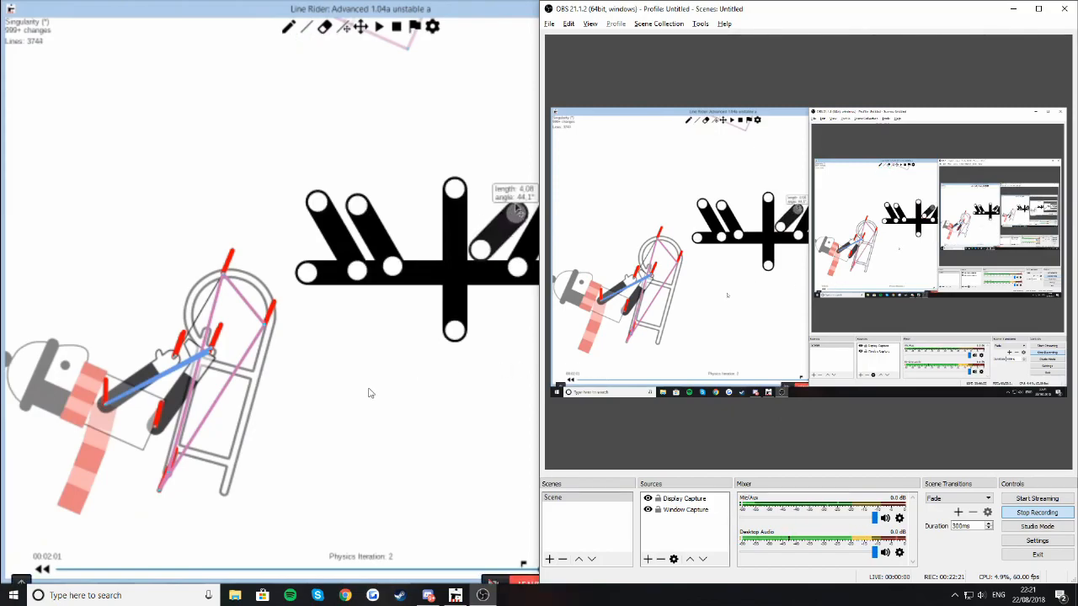
key("alt+Tab")
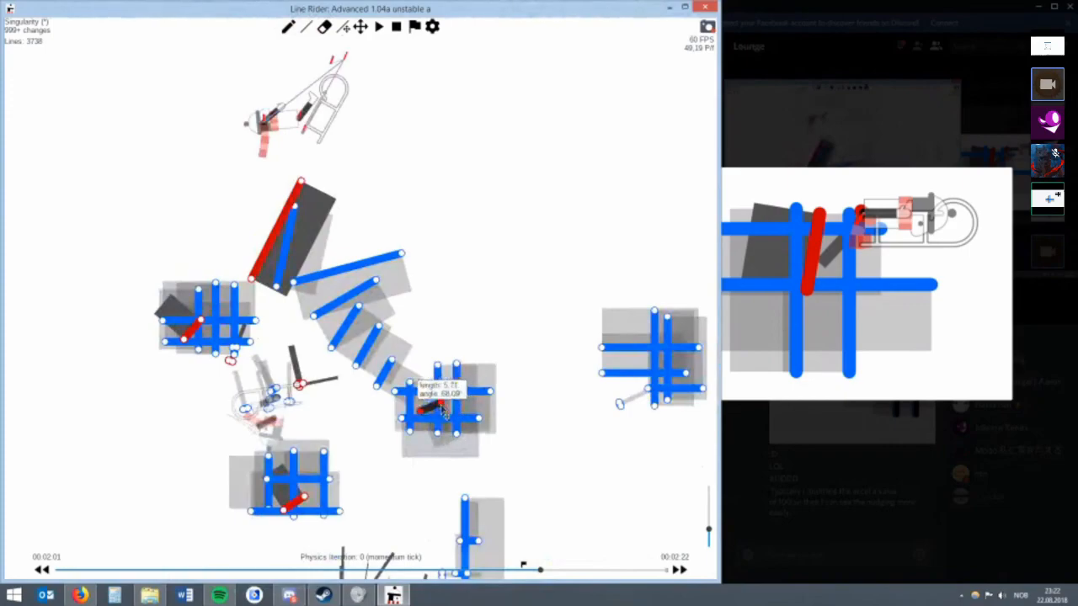
Erase the red line inside the grid, the fan of blue lines and the steep red line above it.
mouse_move(447, 409)
left_mouse_down()
mouse_move(420, 404)
mouse_move(430, 407)
mouse_move(442, 310)
left_mouse_up()
key("e")
mouse_move(384, 372)
left_mouse_down()
mouse_move(288, 248)
mouse_move(489, 325)
left_mouse_up()
scroll(456, 231, "up", 3)
Step playback back to 00:02:00, where the rider lies inside the blue grid.
left_click(361, 29)
left_click_drag(544, 229, 211, 87)
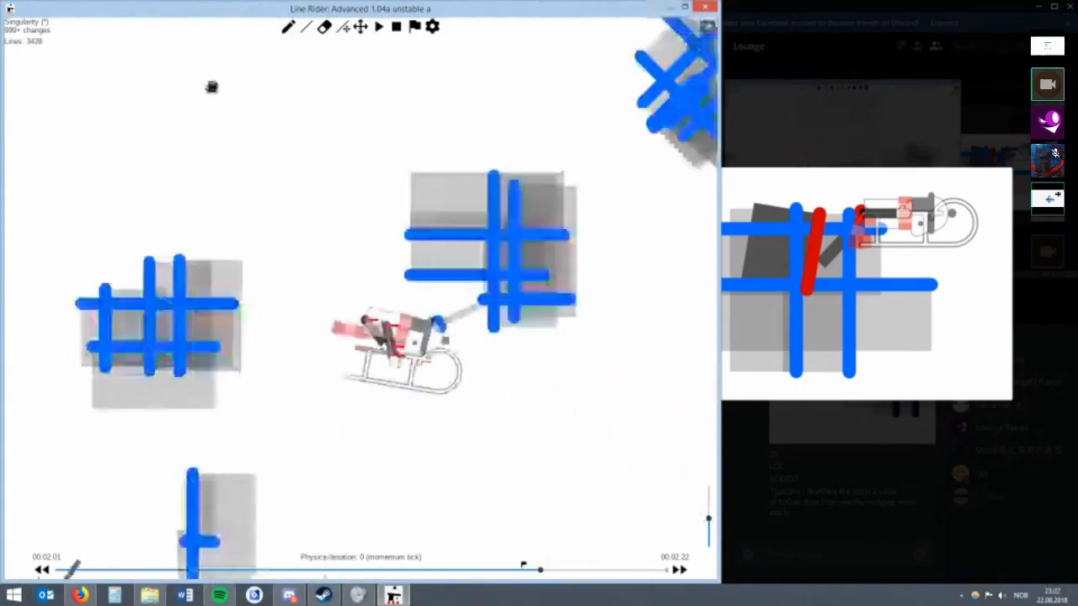
left_click_drag(279, 213, 330, 219)
key("alt+Left")
key("alt+Left")
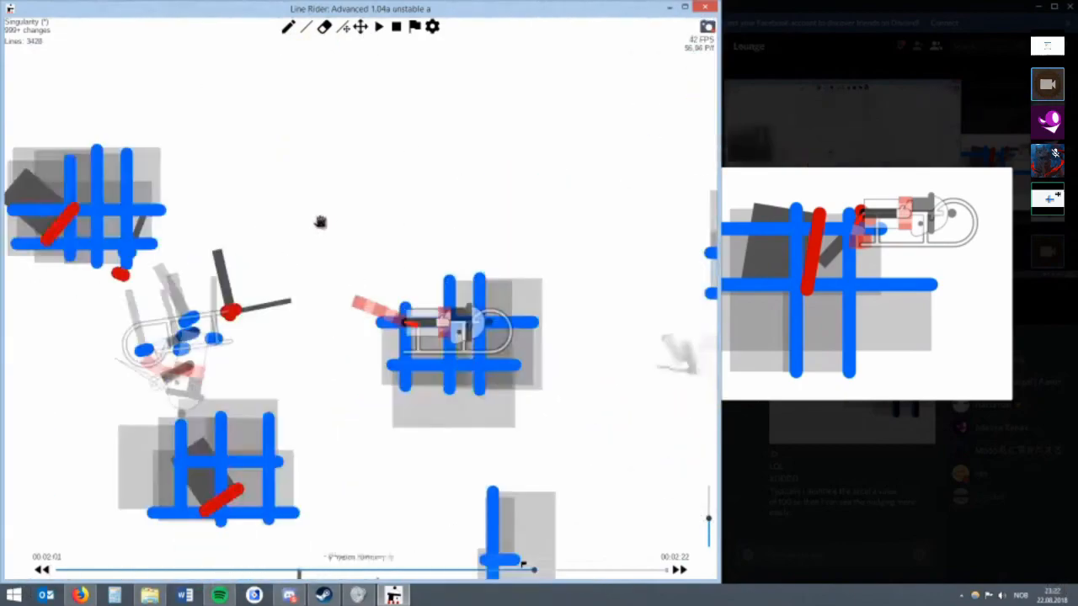
Draw a short slanted red line under the rider inside the blue grid and adjust its upper end.
scroll(320, 223, "up", 2)
left_click_drag(543, 198, 237, 100)
key("w")
key("r")
left_click_drag(184, 267, 203, 227)
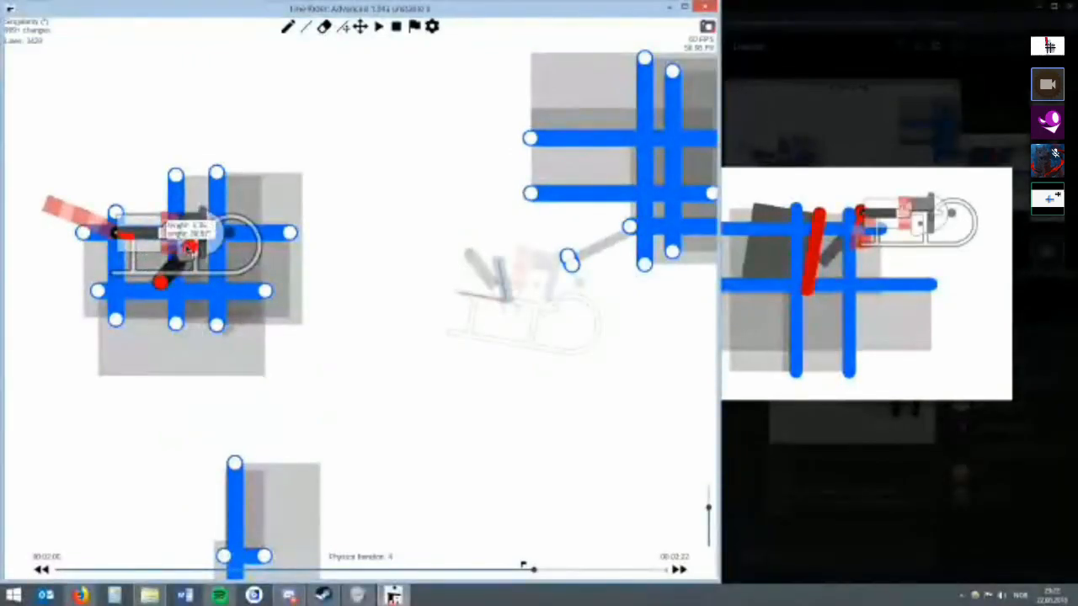
Try several lengths, angles and positions for the short red line inside the grid, including a vertical one.
left_click_drag(132, 264, 209, 274)
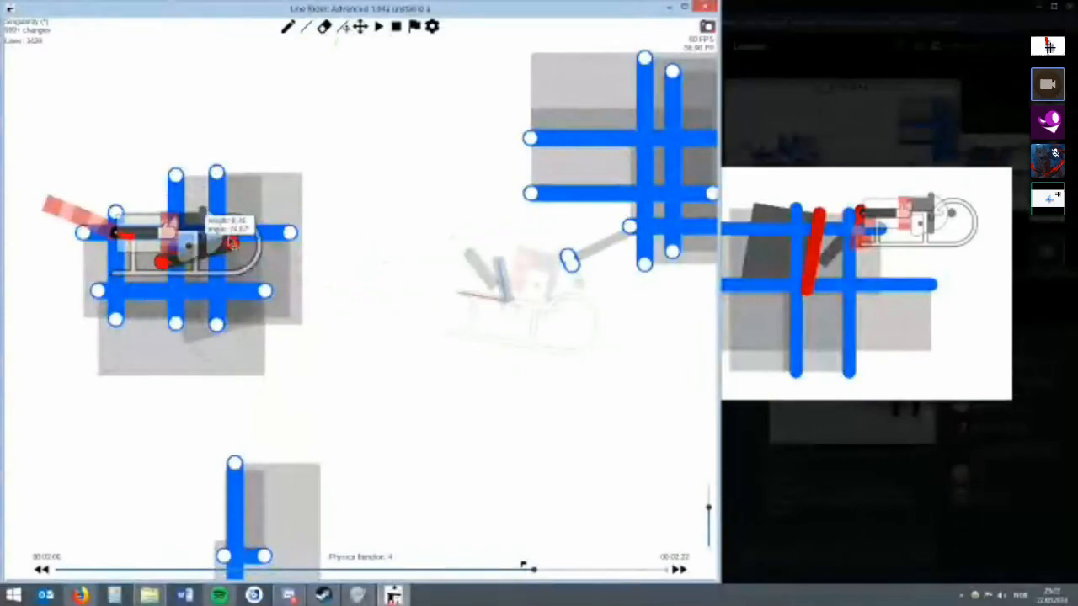
left_click_drag(217, 221, 196, 217)
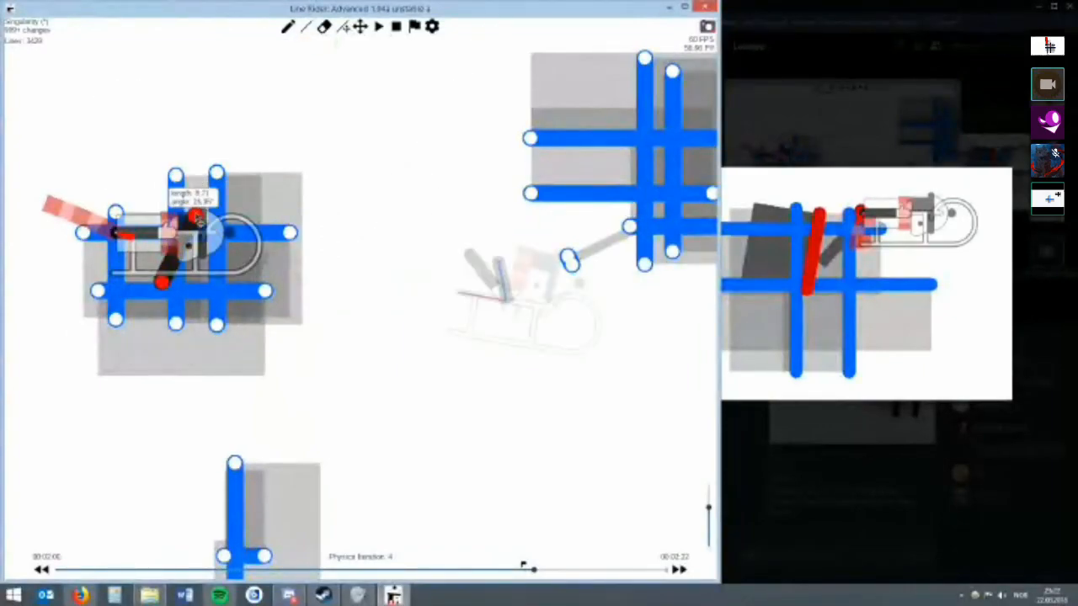
left_click_drag(143, 271, 127, 243)
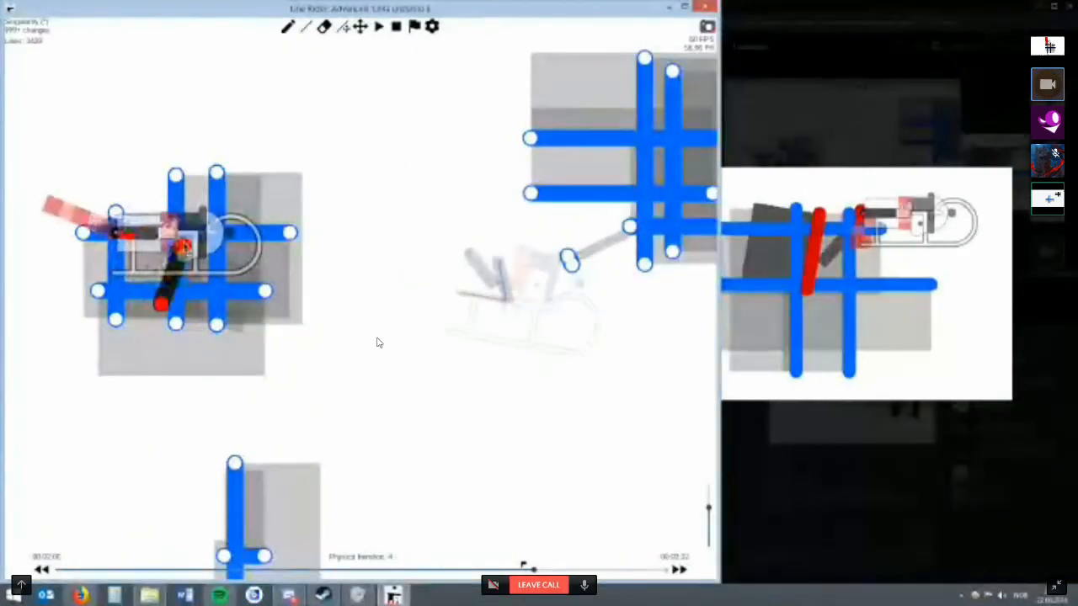
left_click_drag(160, 223, 132, 259)
left_click_drag(207, 237, 190, 219)
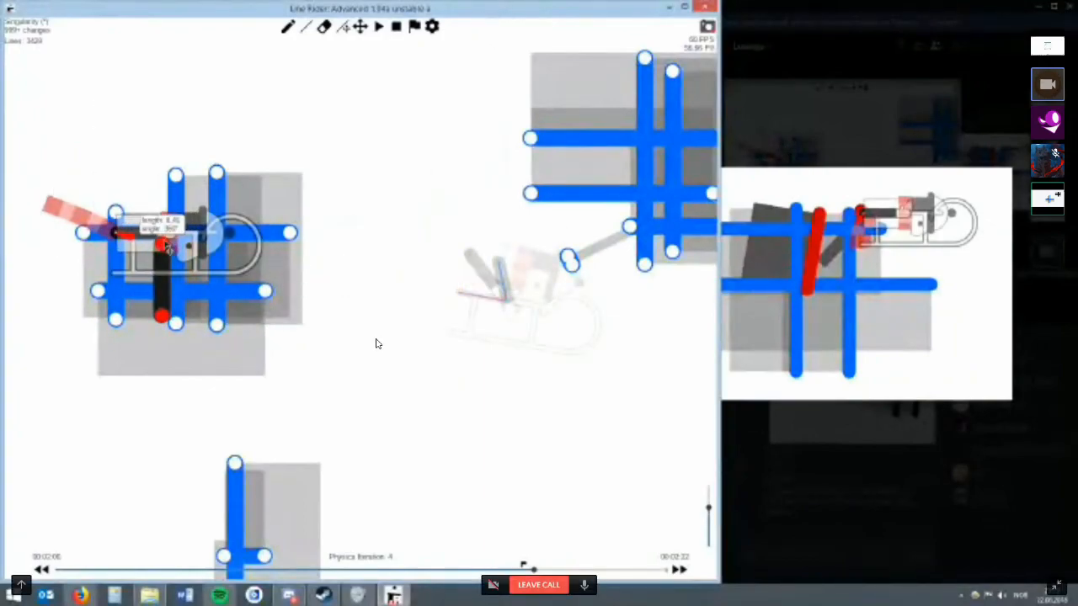
left_click_drag(172, 258, 117, 248)
Try the short line horizontally under the rider inside the grid, then erase it.
scroll(337, 67, "up", 2)
left_click(361, 28)
left_click_drag(240, 172, 304, 179)
left_click_drag(101, 238, 273, 256)
scroll(174, 191, "down", 2)
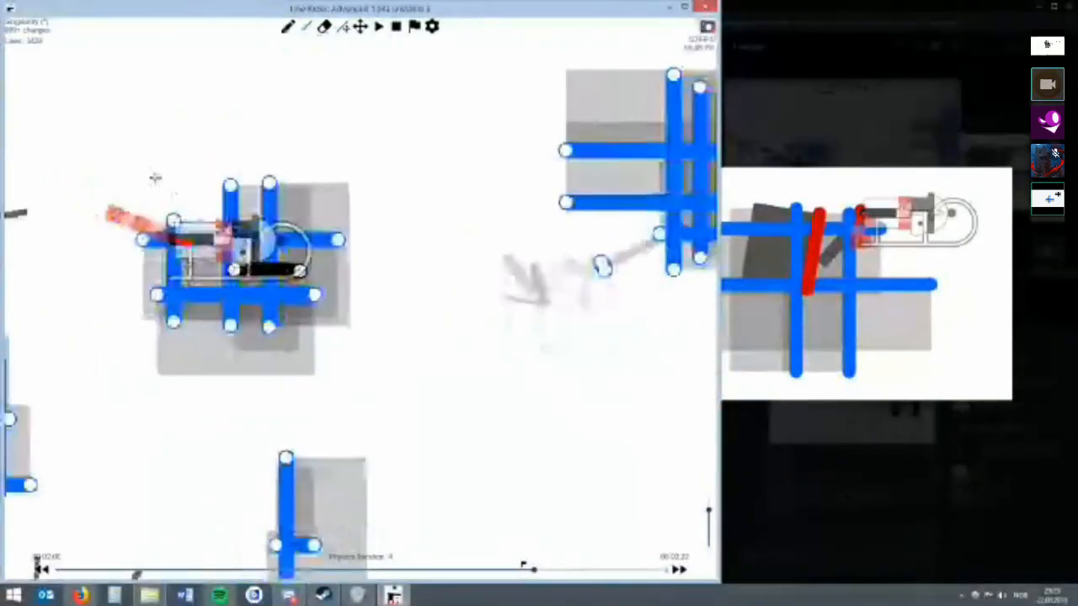
key("e")
left_click(293, 269)
Try a short slanted blue line behind the rider at the grid's upper corner, then undo it.
key("r")
left_click_drag(146, 158, 175, 186)
key("w")
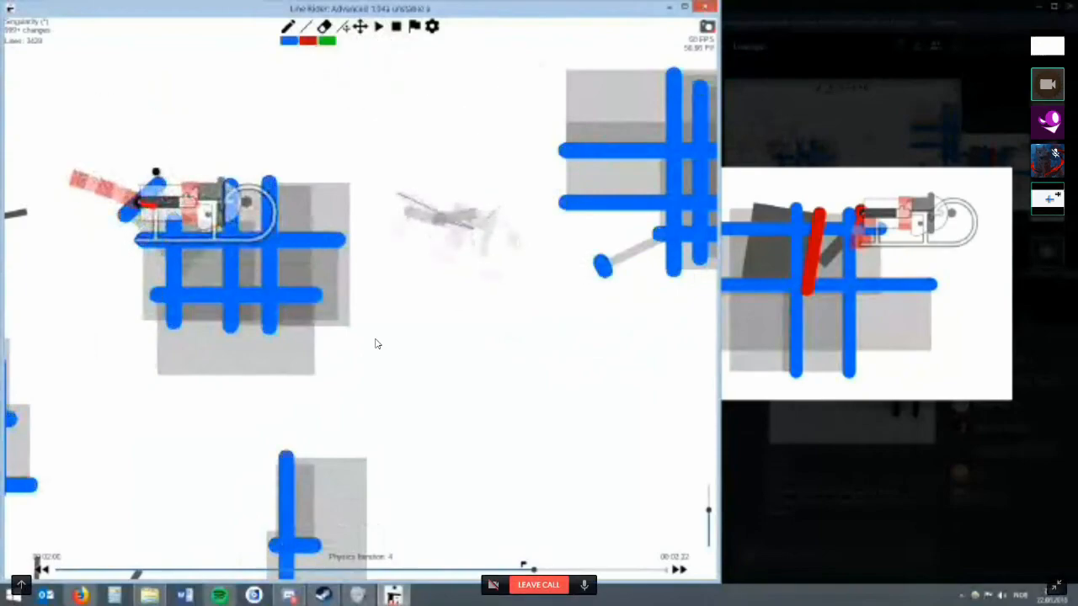
left_click(360, 27)
left_click_drag(289, 143, 391, 183)
key("r")
key("w")
key("r")
mouse_move(150, 201)
left_mouse_down()
mouse_move(174, 177)
mouse_move(178, 240)
mouse_move(222, 197)
left_mouse_up()
key("w")
key("ctrl+z")
key("ctrl+z")
Draw a short slanted red line behind the rider at the grid's upper corner and raise its multilines.
scroll(255, 197, "up", 2)
key("r")
key("w")
key("r")
key("w")
key("2")
key("r")
right_click(212, 210)
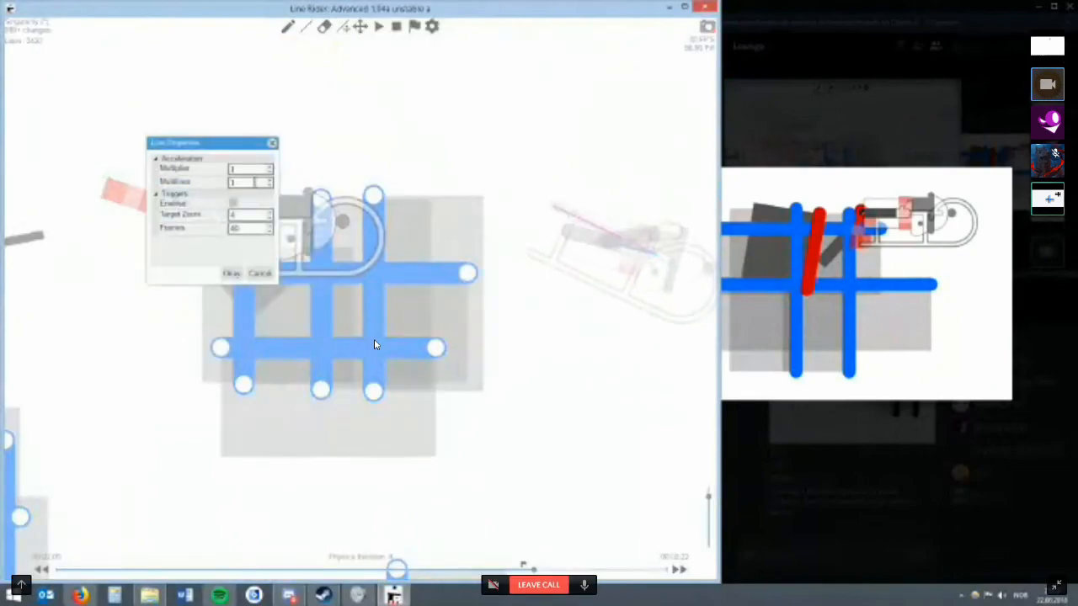
type("20")
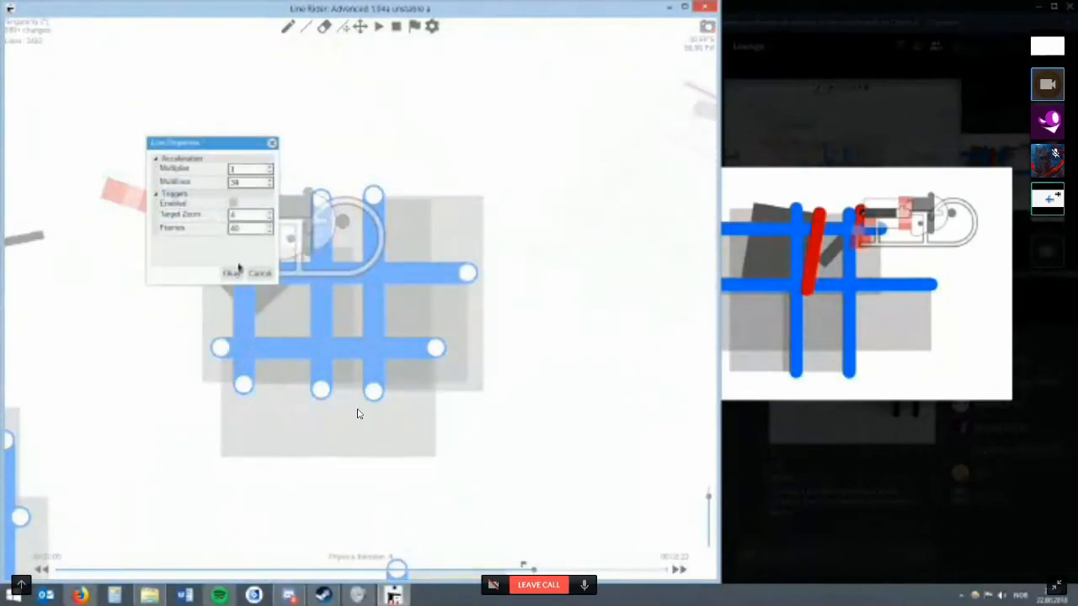
left_click(236, 273)
Step forward to 00:02:01 and extend the next grid's two horizontal blue lines back under the rider and sled.
scroll(400, 209, "down", 4)
key("Right")
key("Left")
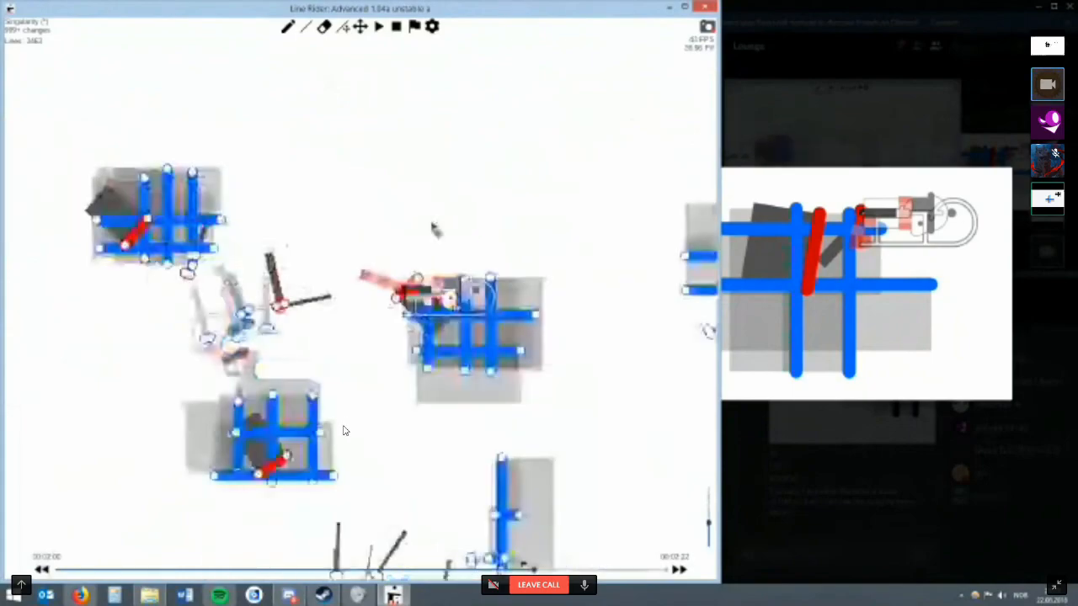
key("Right")
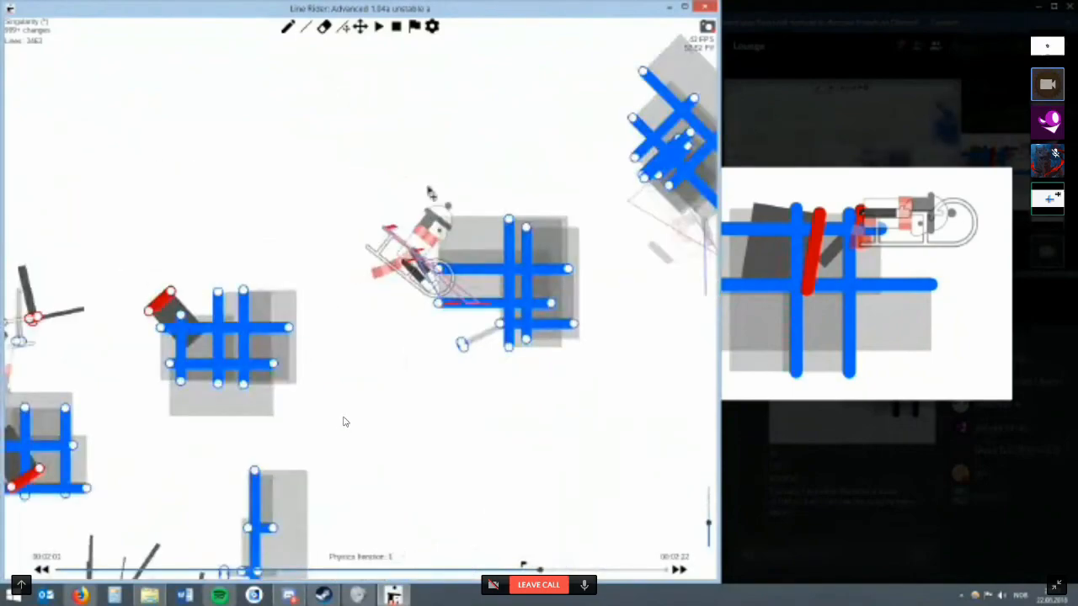
scroll(343, 421, "up", 2)
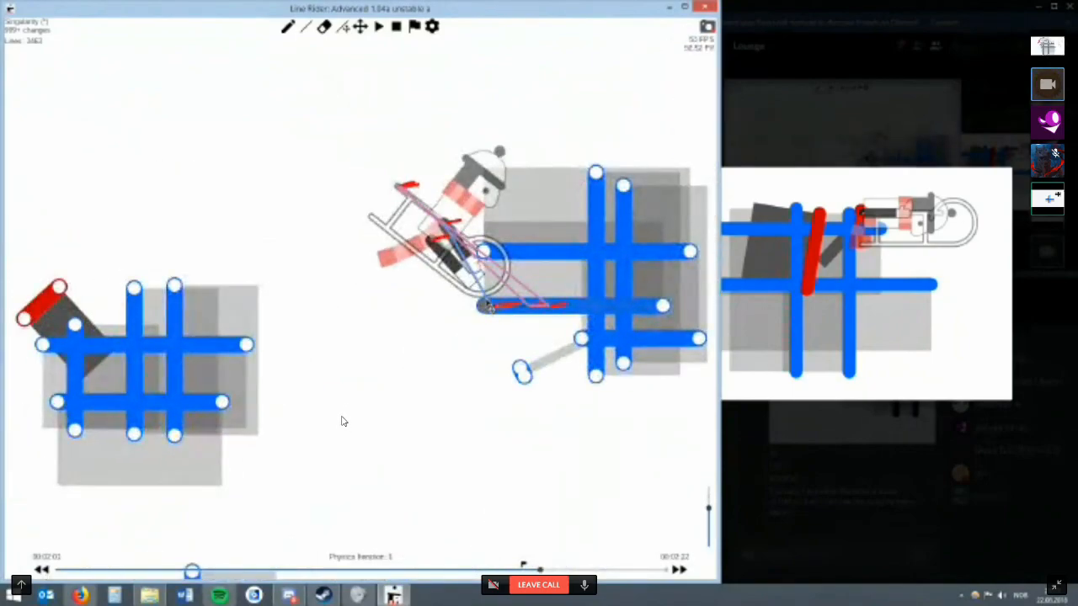
left_click_drag(487, 305, 395, 294)
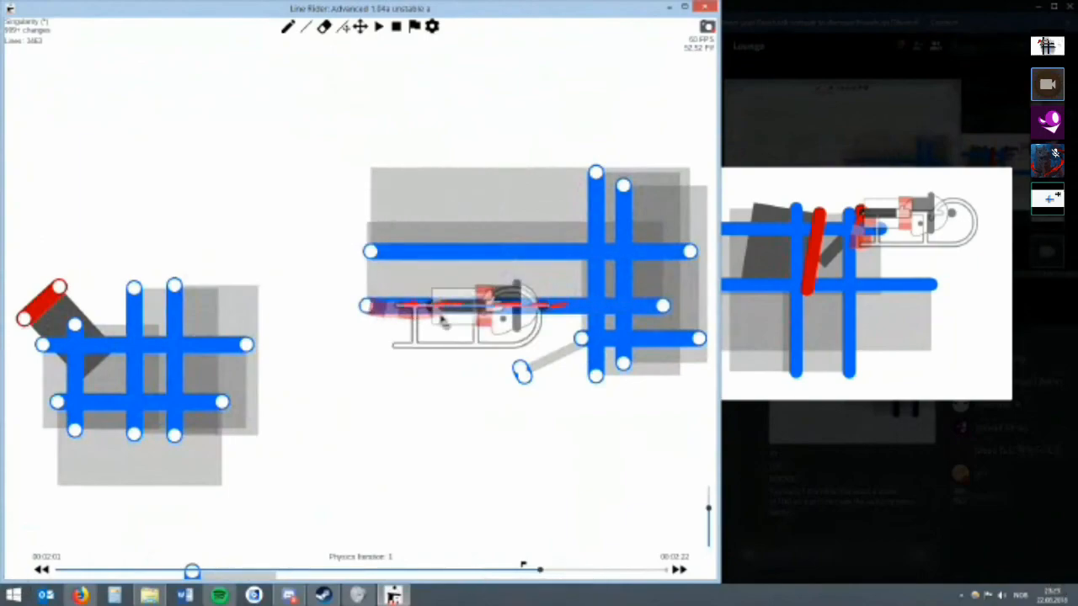
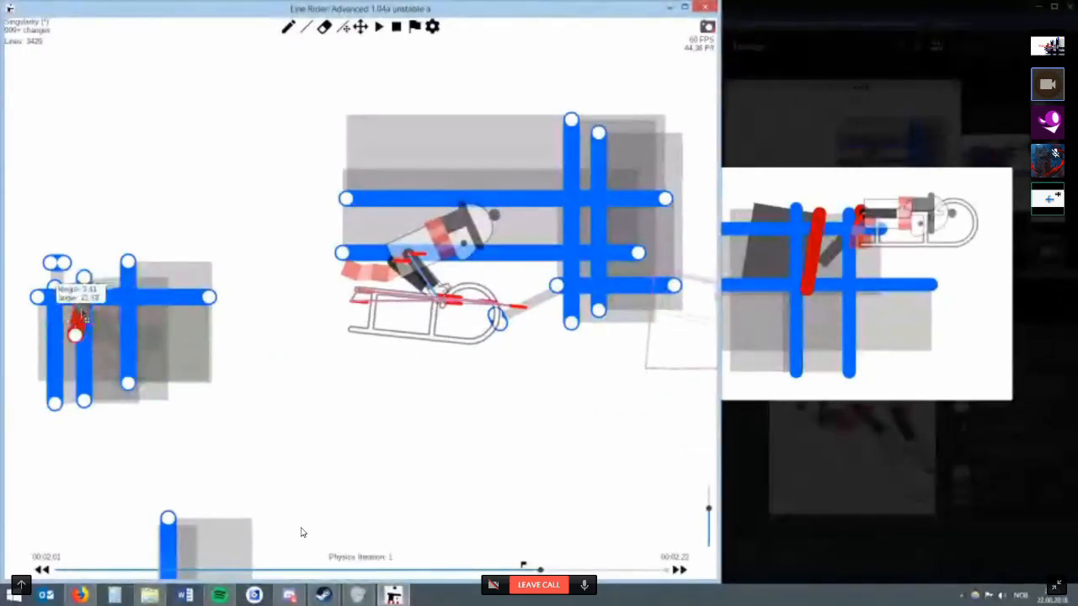
Move the short slanted red line down inside the grid, then erase it and step back to 00:02:00.
left_click_drag(96, 322, 113, 358)
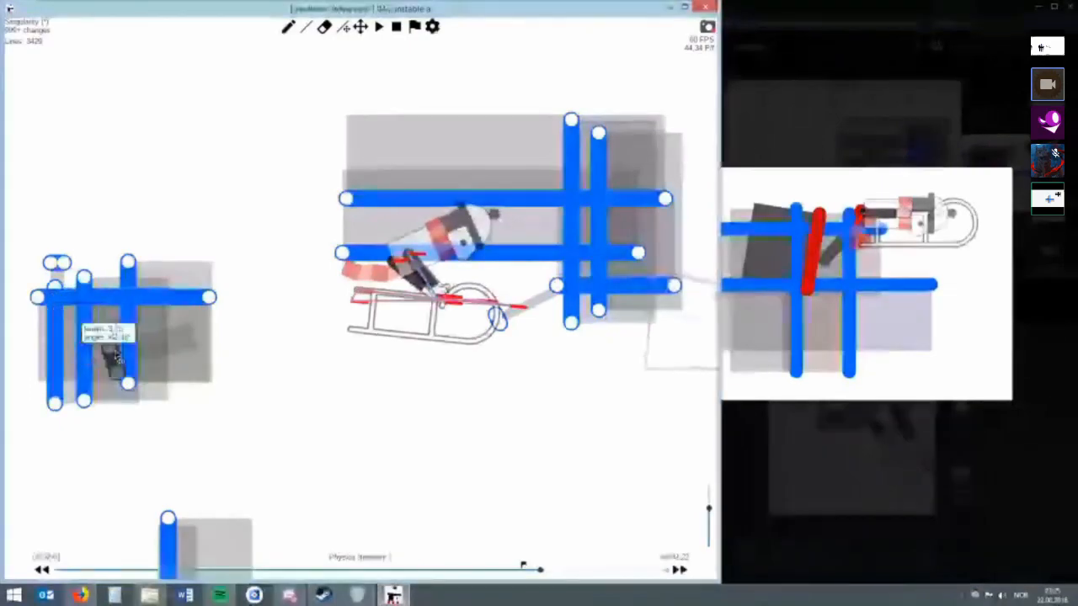
key("e")
left_click(113, 358)
scroll(244, 388, "up", 1)
key("Left")
key("alt+Left")
key("alt+Left")
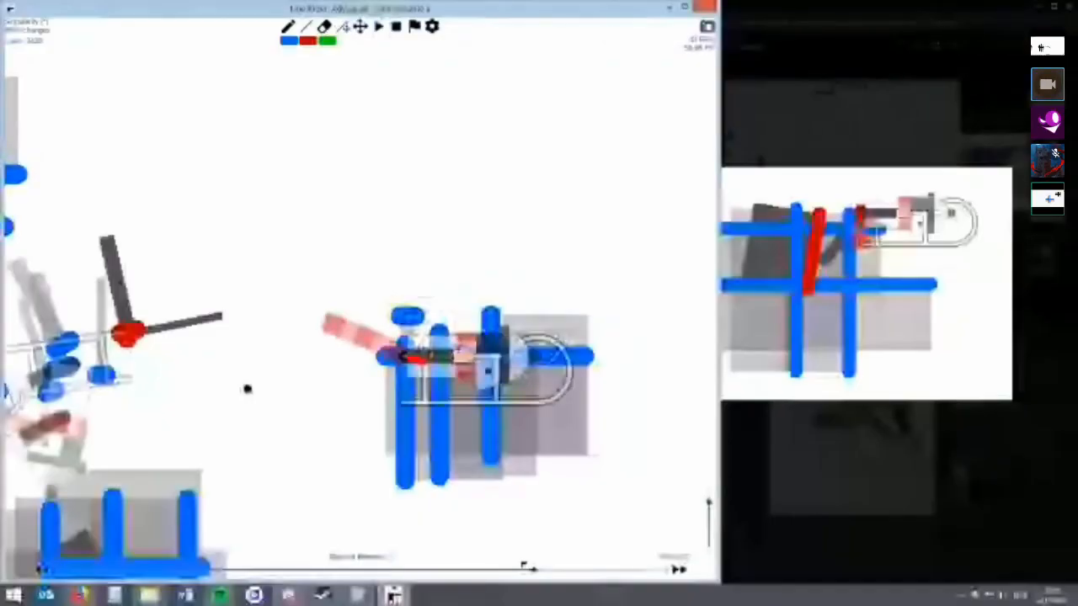
Try short slanted lines at the contact points below the grid's far corner, erasing the extra one.
scroll(248, 389, "up", 2)
left_click(362, 28)
left_click_drag(593, 358, 339, 280)
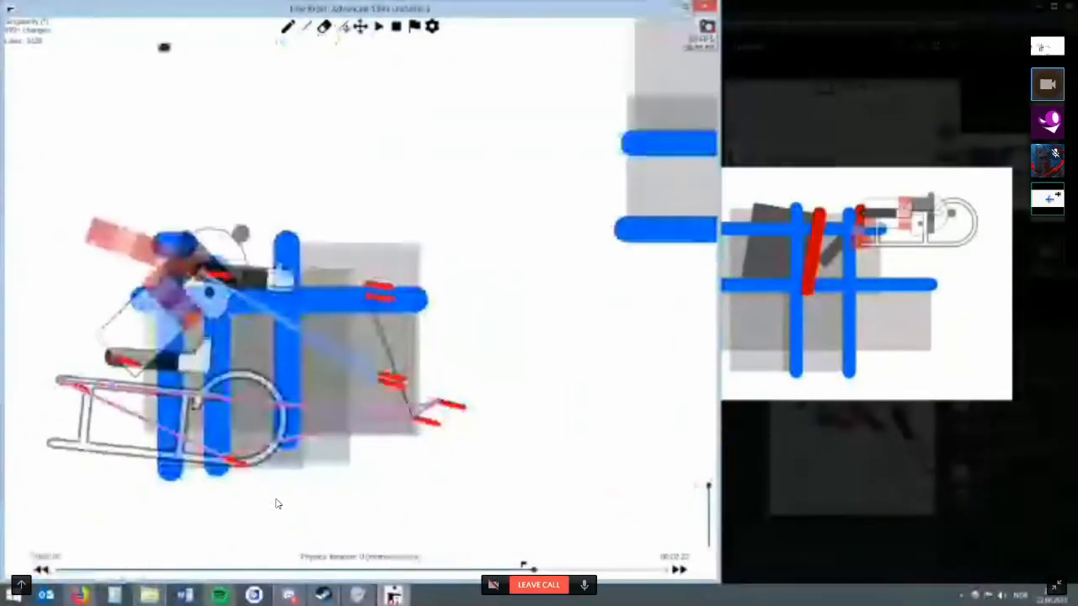
scroll(339, 278, "up", 3)
scroll(339, 278, "down", 2)
left_click_drag(424, 385, 474, 311)
key("w")
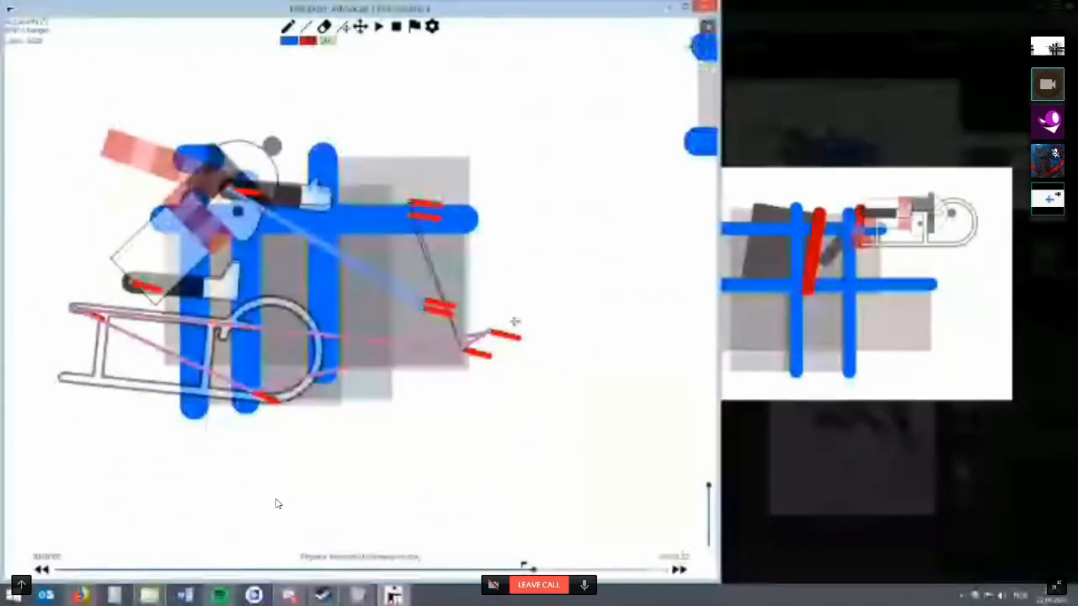
mouse_move(486, 404)
left_mouse_down()
mouse_move(473, 362)
mouse_move(462, 361)
left_mouse_up()
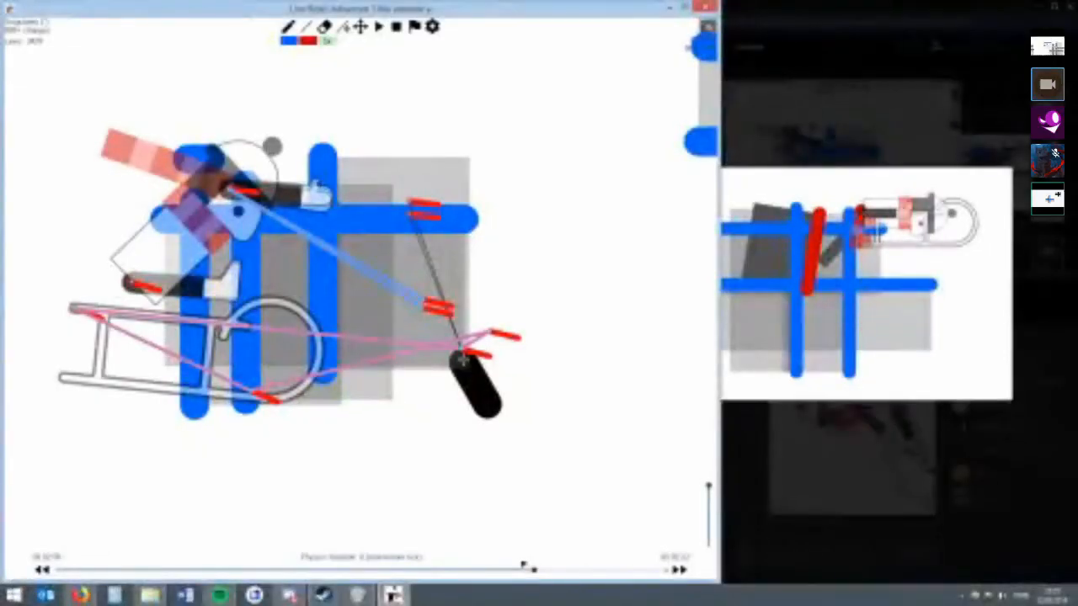
mouse_move(462, 360)
left_mouse_down()
mouse_move(206, 361)
mouse_move(444, 239)
left_mouse_up()
key("e")
left_click_drag(444, 291, 409, 378)
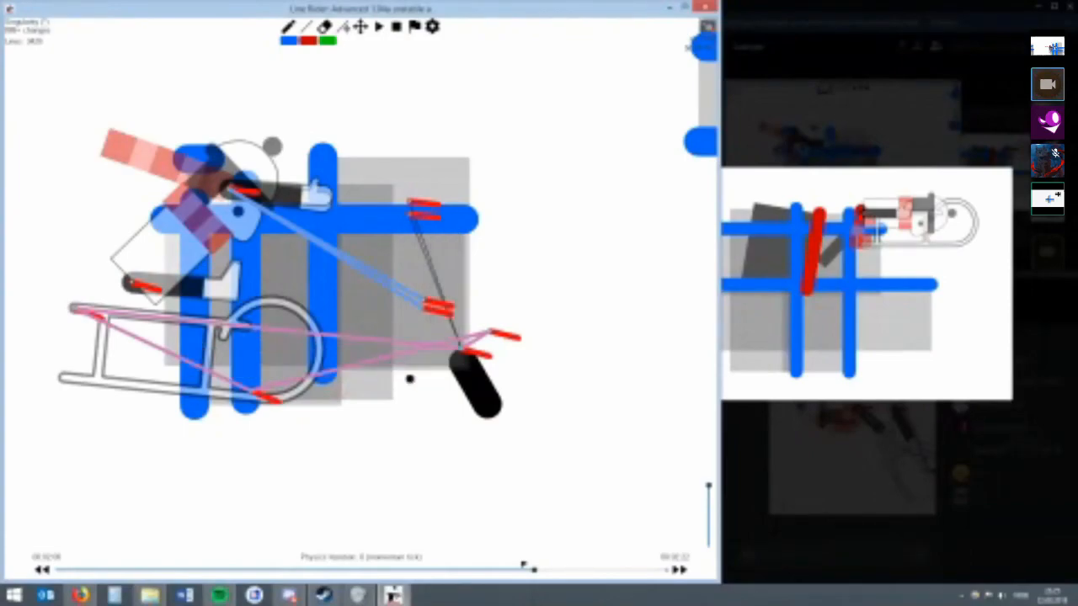
Draw two short slanted lines below the sled's front in the grid's far corner and erase the earlier one.
key("alt+Right")
key("2")
left_click_drag(424, 276, 462, 252)
mouse_move(366, 364)
left_mouse_down()
mouse_move(399, 335)
mouse_move(389, 335)
left_mouse_up()
key("e")
left_click_drag(476, 385, 430, 385)
scroll(439, 378, "down", 2)
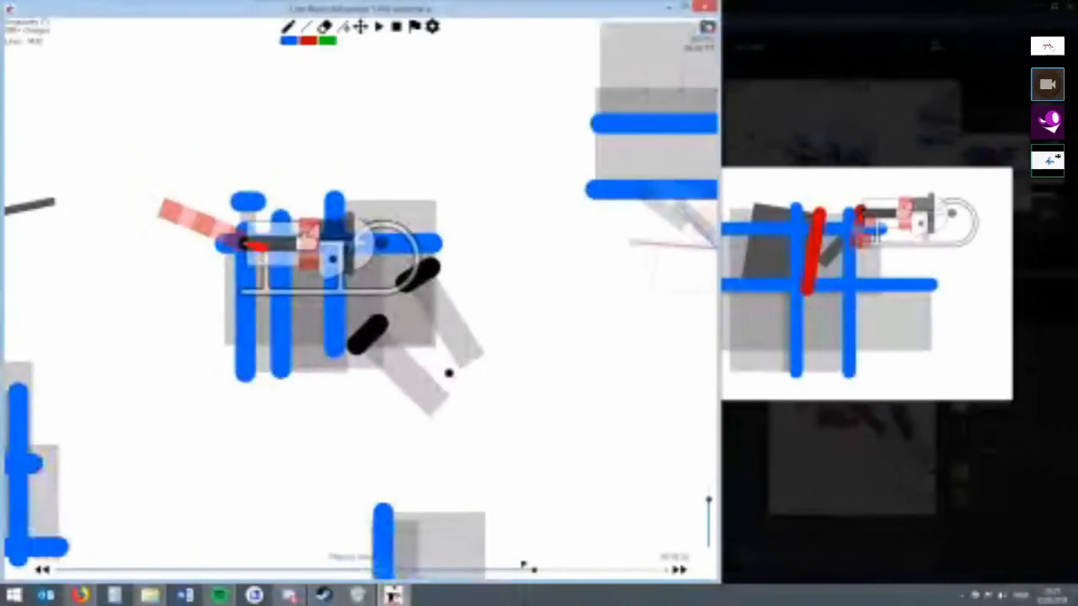
Adjust the upper slanted line below the sled's front and move it, as a red line, between the grid's rear vertical lines.
key("alt+Left")
key("r")
left_click_drag(407, 282, 438, 285)
left_click_drag(422, 297, 432, 309)
scroll(461, 298, "down", 3)
key("alt+Right")
key("alt+Right")
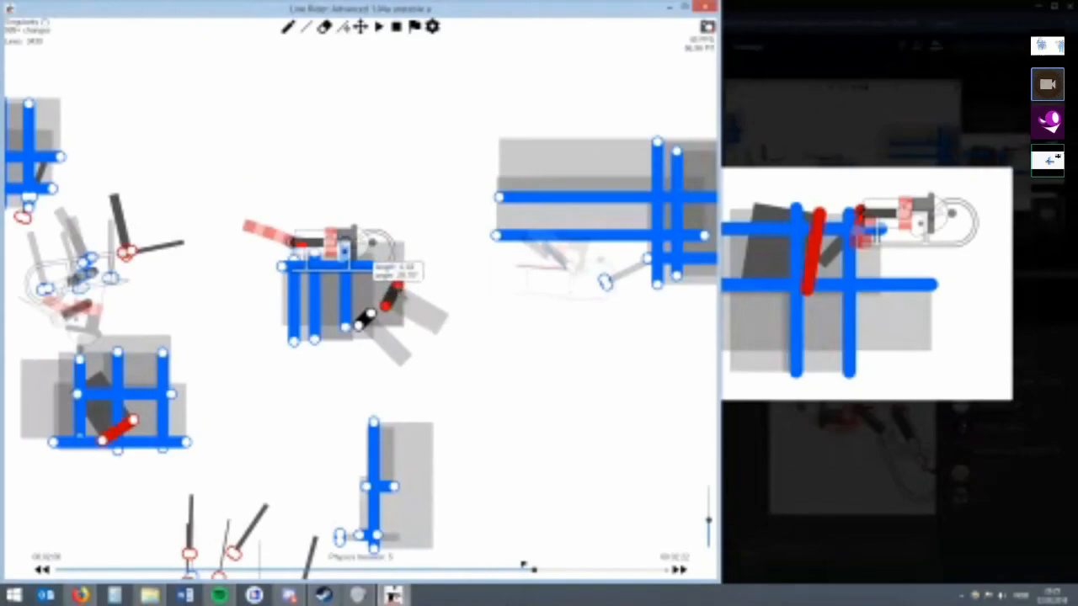
left_click_drag(397, 277, 328, 309)
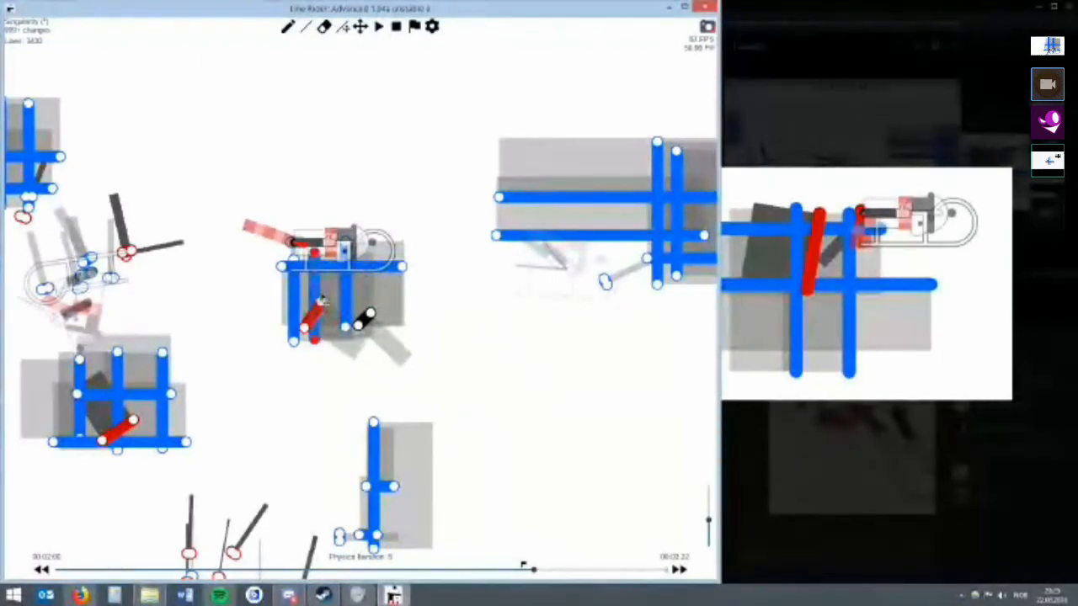
Raise the moved red line's multilines and shift its ends to change its slant between the grid's vertical lines.
right_click(323, 305)
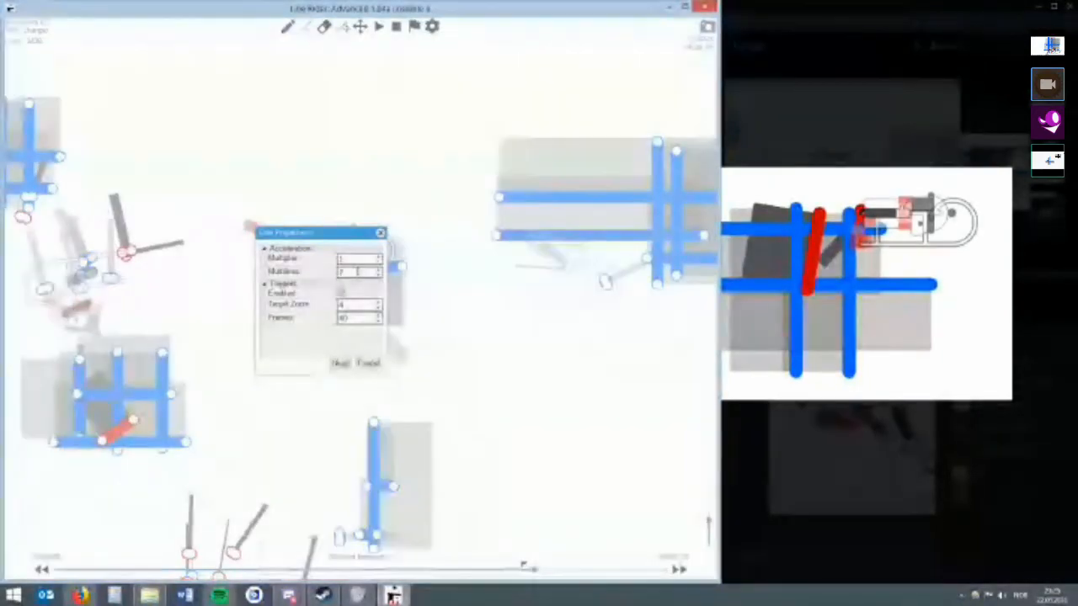
left_click(340, 363)
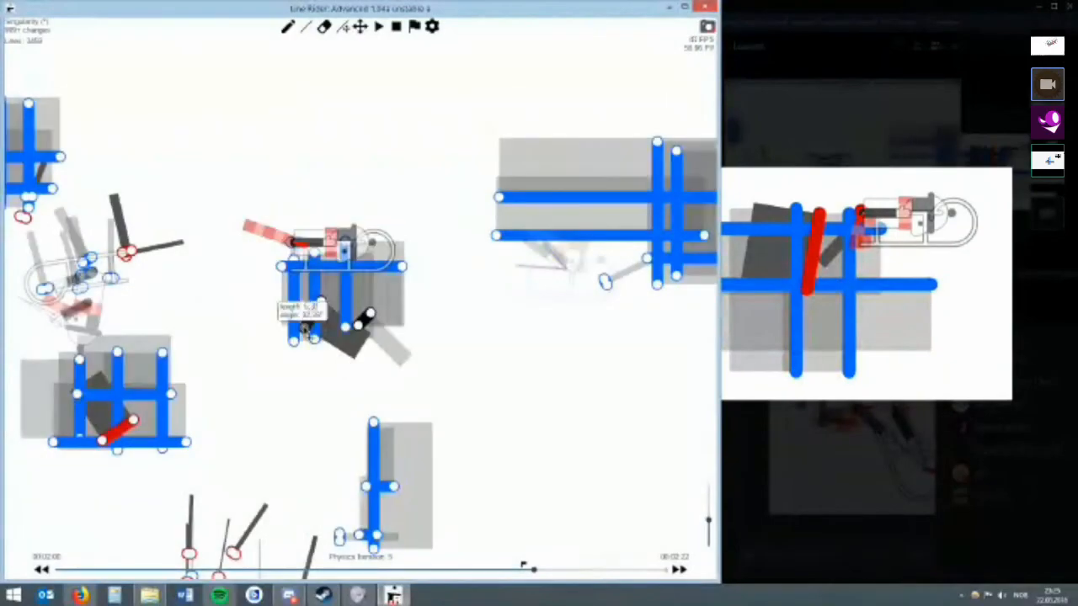
left_click_drag(305, 331, 327, 310)
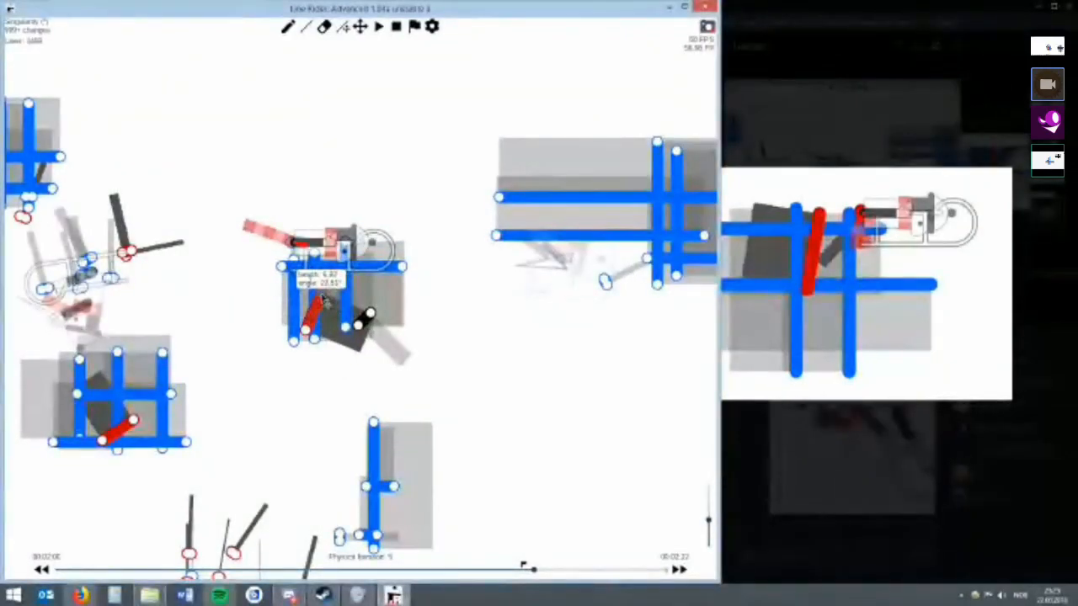
Erase the leftover short slanted line under the sled and set the red line's multilines to 44.
key("e")
key("r")
right_click(321, 302)
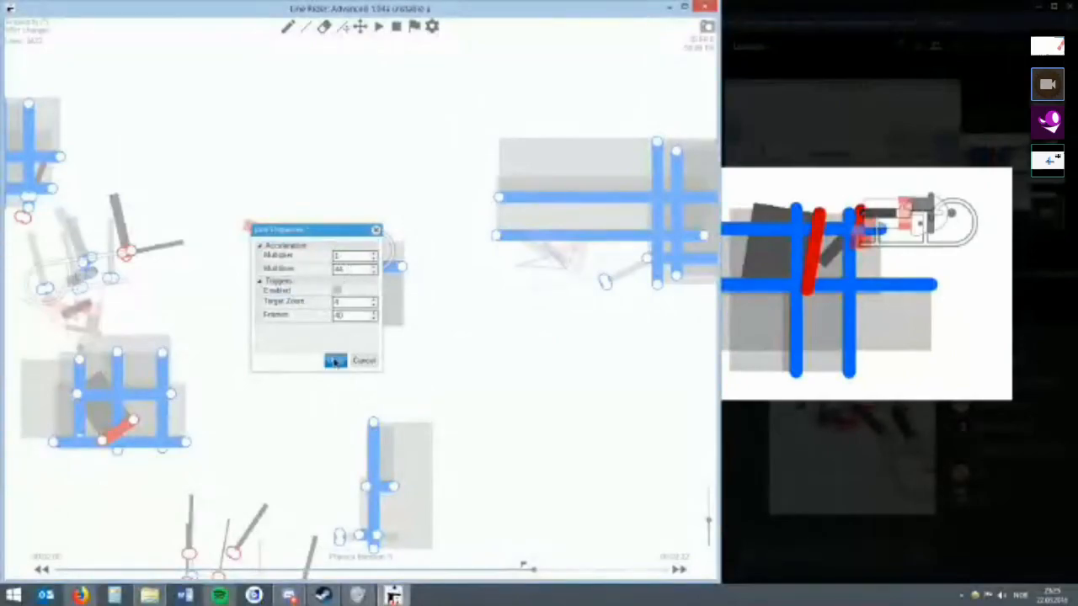
left_click(335, 360)
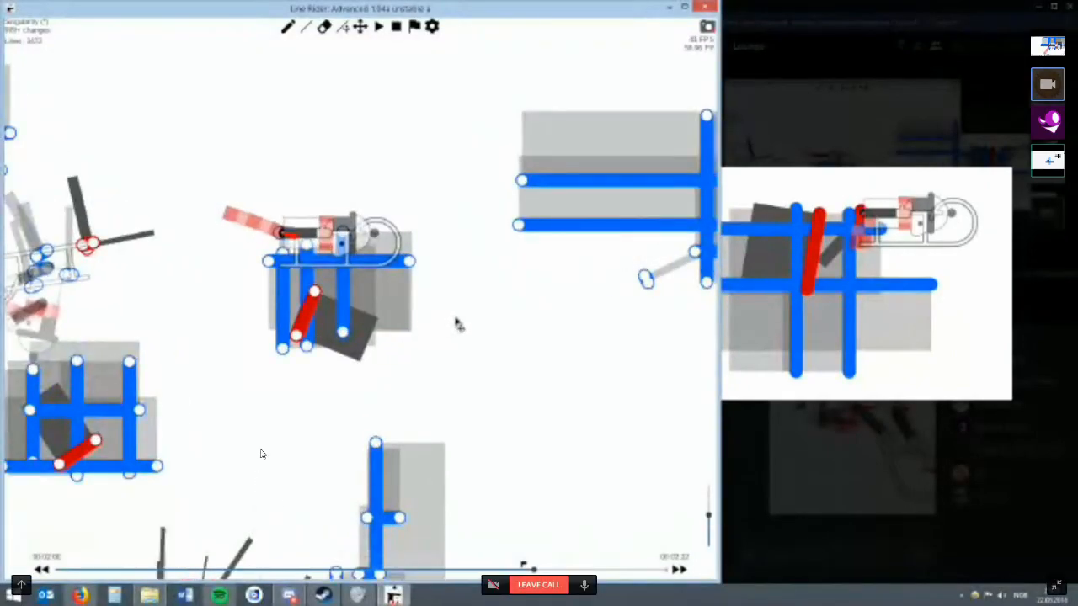
Step forward through frames and physics iterations to 00:02:07 to examine the rider and sled after the trick.
scroll(457, 320, "up", 3)
key("Right")
scroll(408, 288, "down", 1)
key("alt+Right")
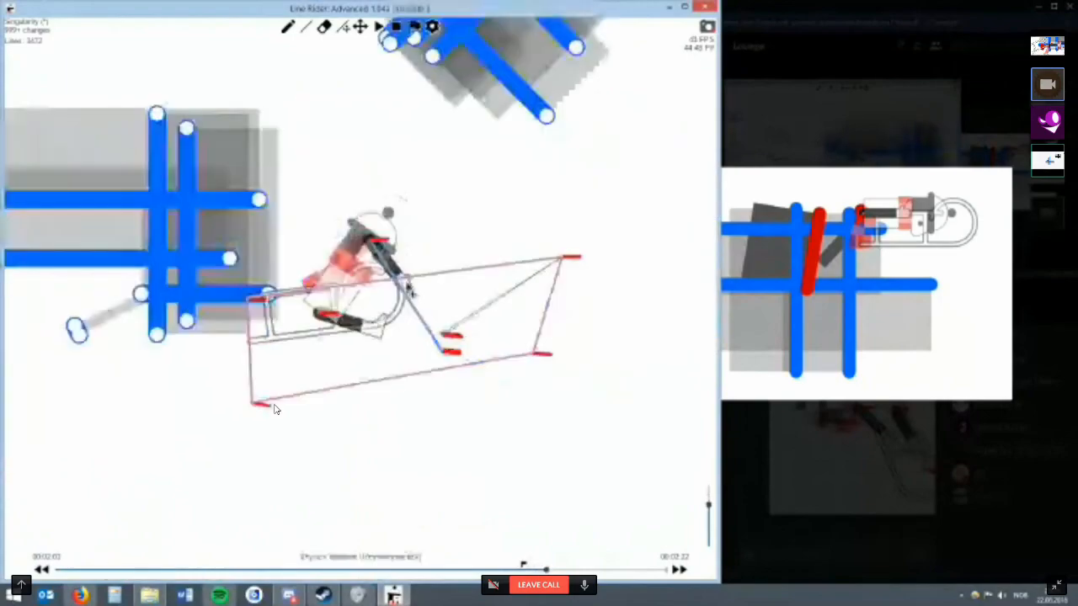
key("alt+Right")
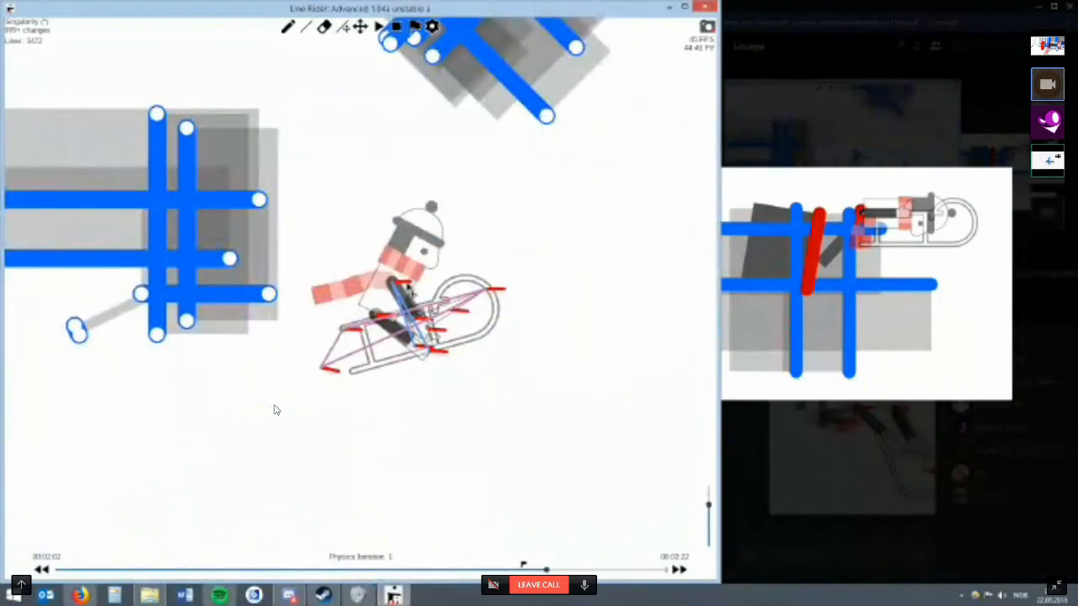
key("Right")
key("Right")
key("Right")
key("Right")
key("Right")
key("Right")
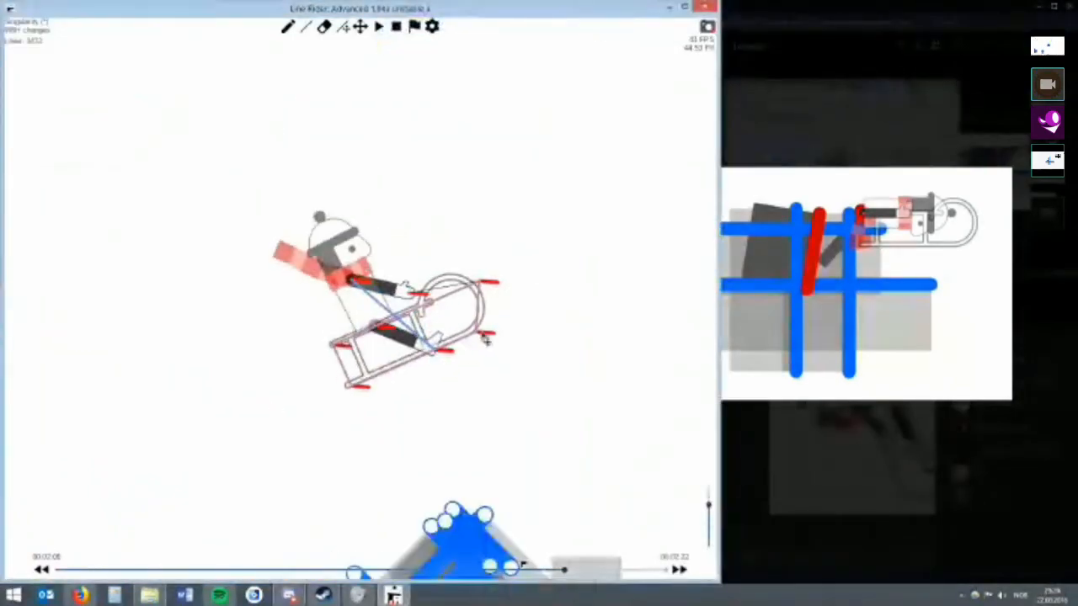
key("Right")
key("Right")
Try two long horizontal blue lines through and below the rider and sled at 00:02:07, lengthening the upper one at both ends.
key("w")
left_click_drag(308, 275, 493, 275)
left_click_drag(311, 332, 577, 332)
key("r")
left_click_drag(308, 274, 275, 274)
left_click_drag(492, 274, 591, 273)
Try four vertical blue lines across the new horizontal lines to form a contact grid under the sled.
key("alt+Left")
key("alt+Left")
key("alt+Left")
key("w")
mouse_move(305, 365)
left_mouse_down()
mouse_move(333, 259)
mouse_move(305, 246)
left_mouse_up()
key("r")
key("w")
left_click_drag(345, 380, 345, 243)
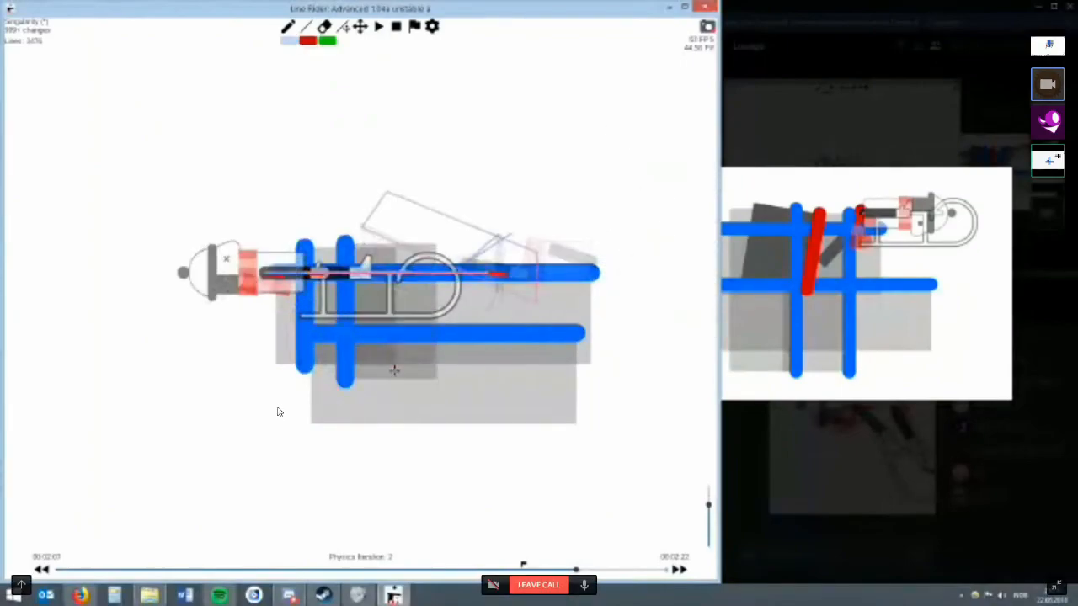
left_click_drag(395, 370, 395, 230)
left_click_drag(417, 392, 417, 237)
Try extending the new grid's horizontal lines backward and its vertical lines upward, then clear the whole grid.
key("r")
mouse_move(322, 397)
left_mouse_down()
mouse_move(322, 180)
mouse_move(330, 242)
mouse_move(287, 241)
mouse_move(233, 273)
left_mouse_up()
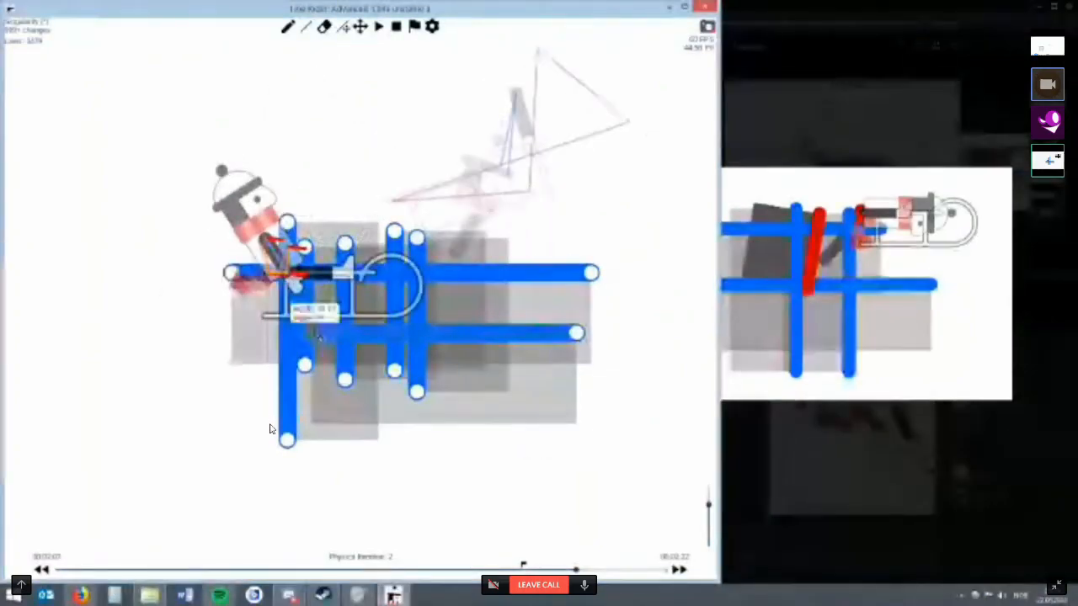
left_click_drag(313, 333, 241, 332)
left_click_drag(305, 247, 305, 211)
left_click_drag(287, 222, 288, 217)
left_click_drag(345, 243, 345, 215)
key("w")
mouse_move(367, 366)
left_mouse_down()
mouse_move(367, 207)
mouse_move(252, 219)
mouse_move(423, 234)
mouse_move(403, 371)
left_mouse_up()
key("r")
key("e")
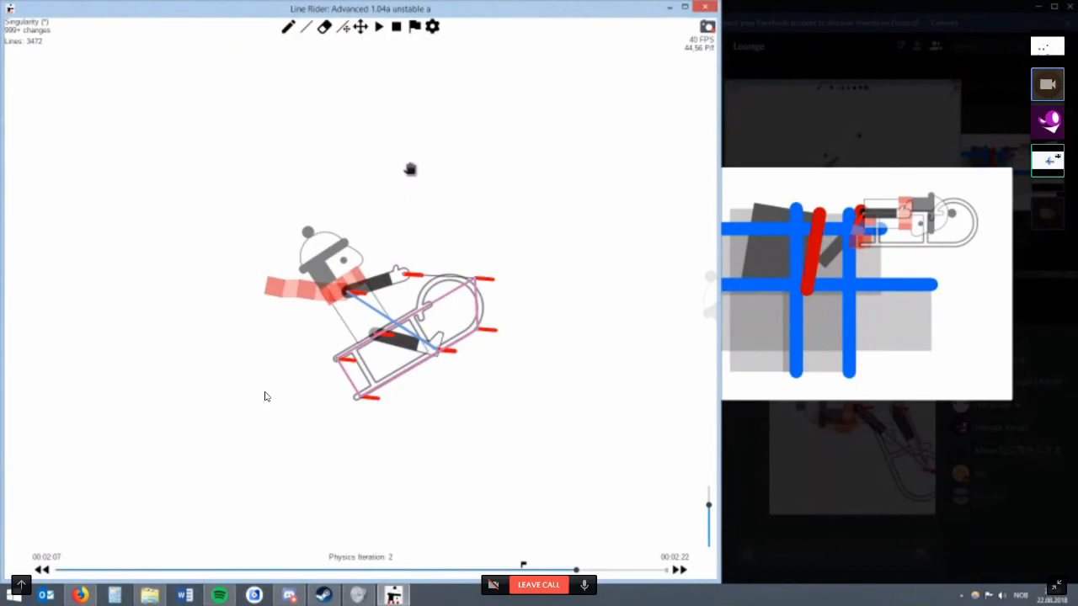
Save the track under the name Singularity.
scroll(264, 397, "down", 5)
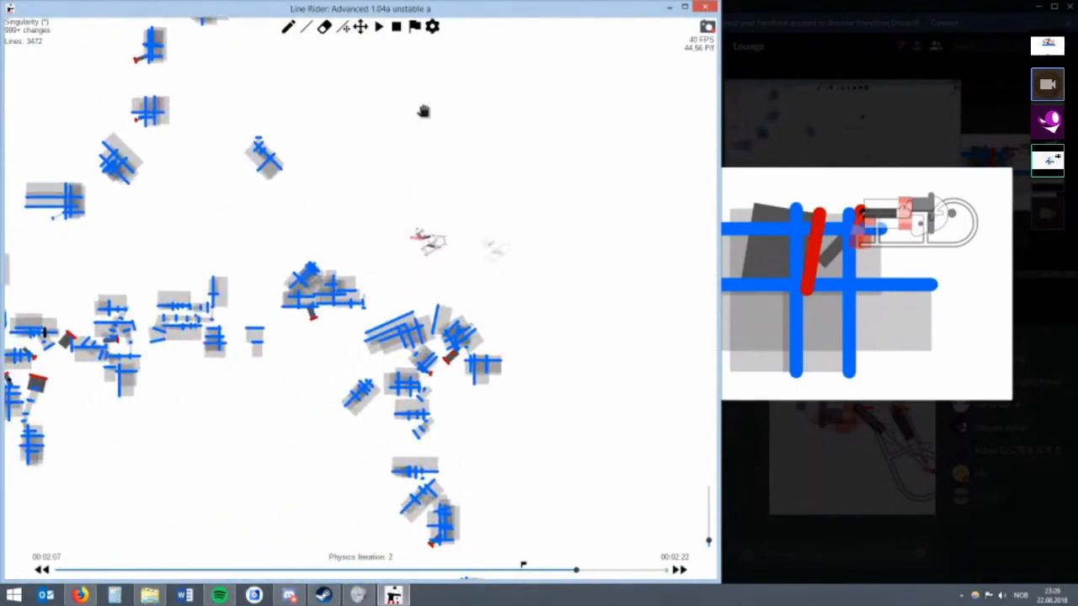
scroll(266, 393, "up", 5)
scroll(266, 393, "up", 2)
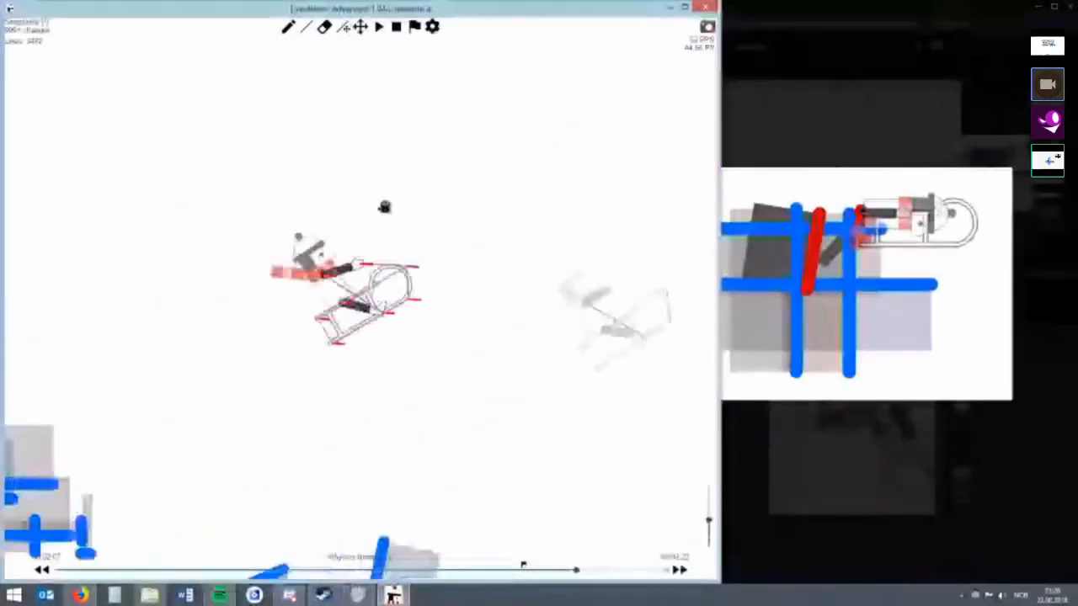
key("ctrl+s")
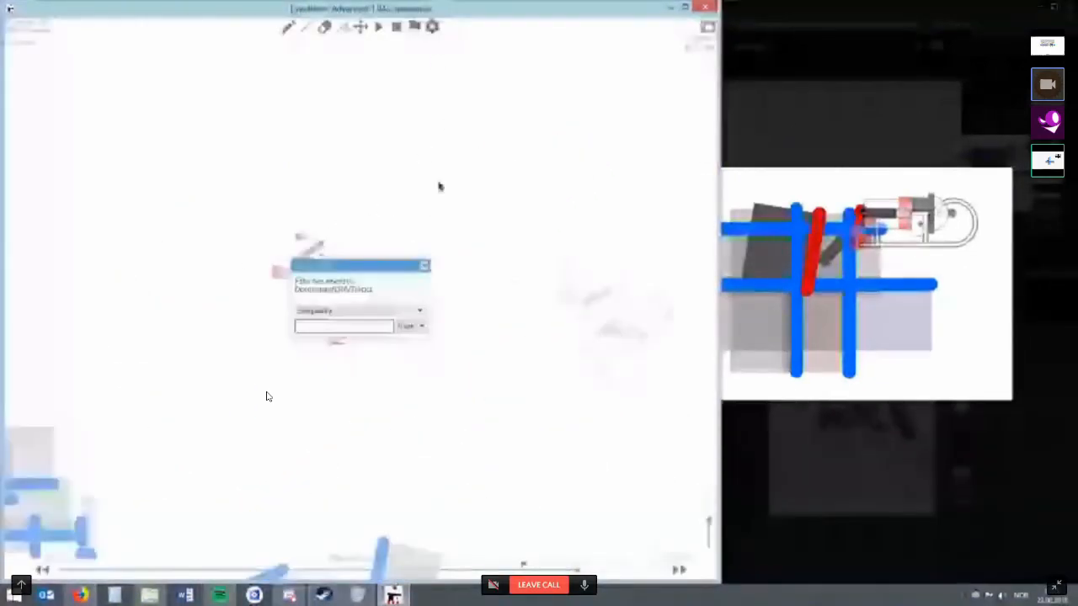
left_click(399, 329)
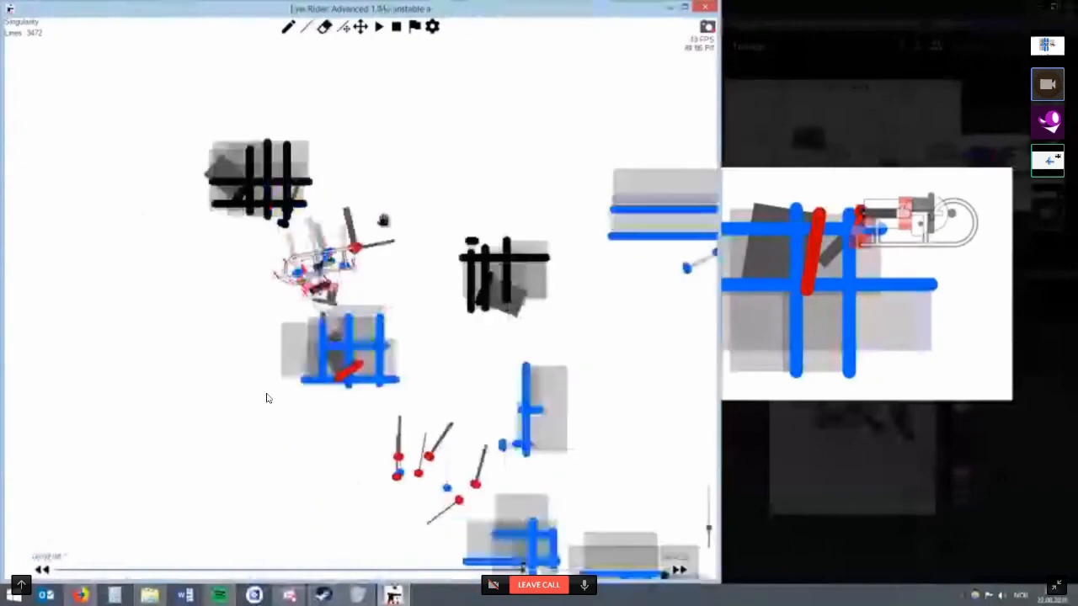
Play the track from the flag and remove the trick's contact grids and red lines ahead of the rider around 00:01:36.
key("space")
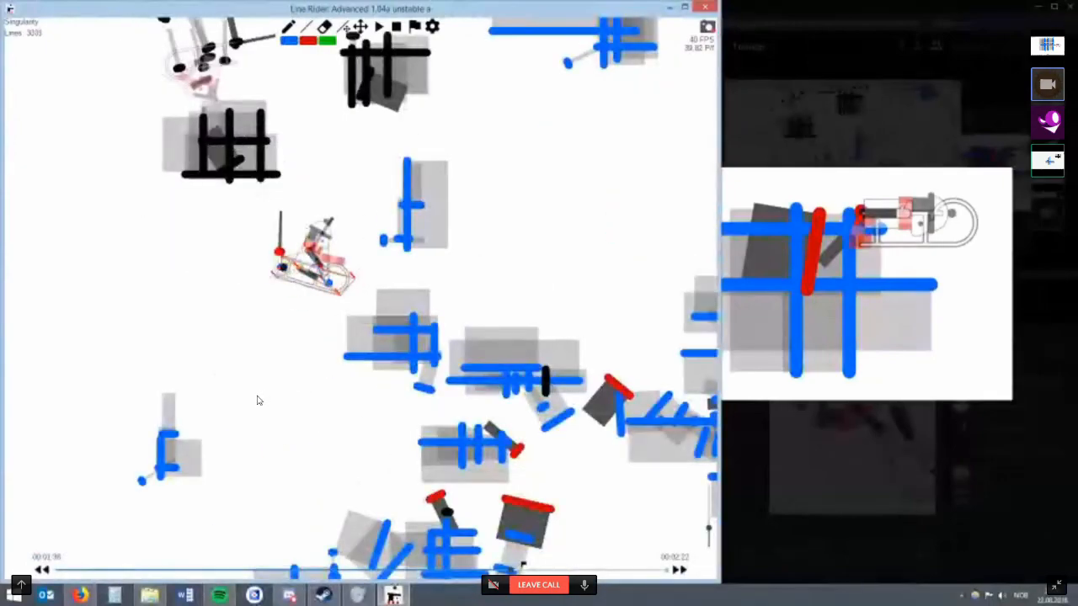
scroll(345, 425, "down", 4)
key("ctrl+z")
key("ctrl+z")
key("ctrl+z")
key("ctrl+z")
key("ctrl+z")
key("ctrl+z")
key("ctrl+z")
key("ctrl+z")
key("ctrl+z")
key("ctrl+z")
key("ctrl+z")
key("ctrl+z")
key("ctrl+z")
key("ctrl+z")
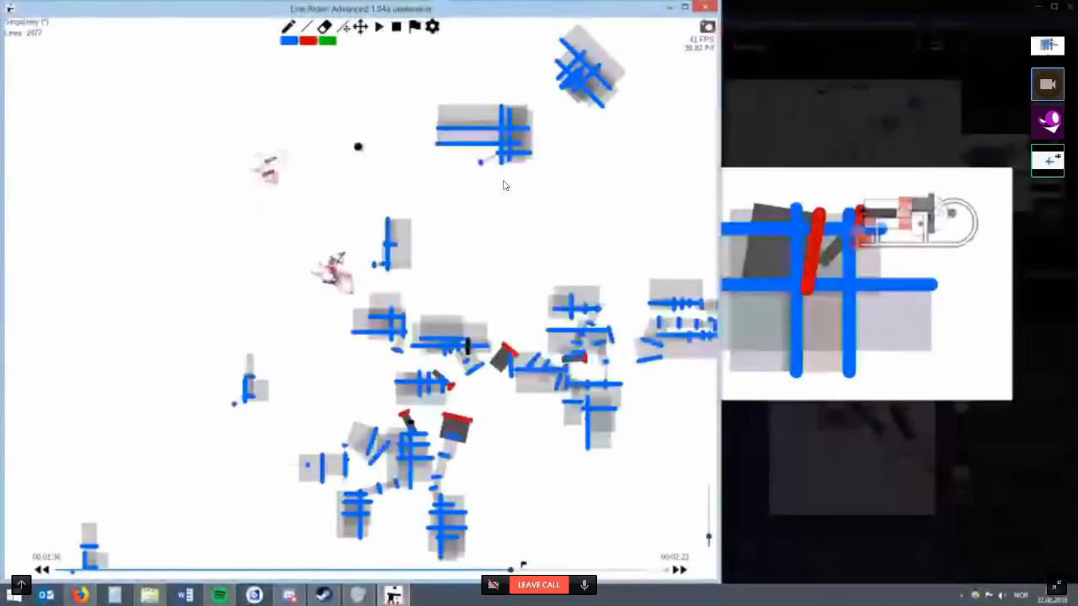
Stop and replay the track with those lines removed, pausing while the rider is in free fall.
key("space")
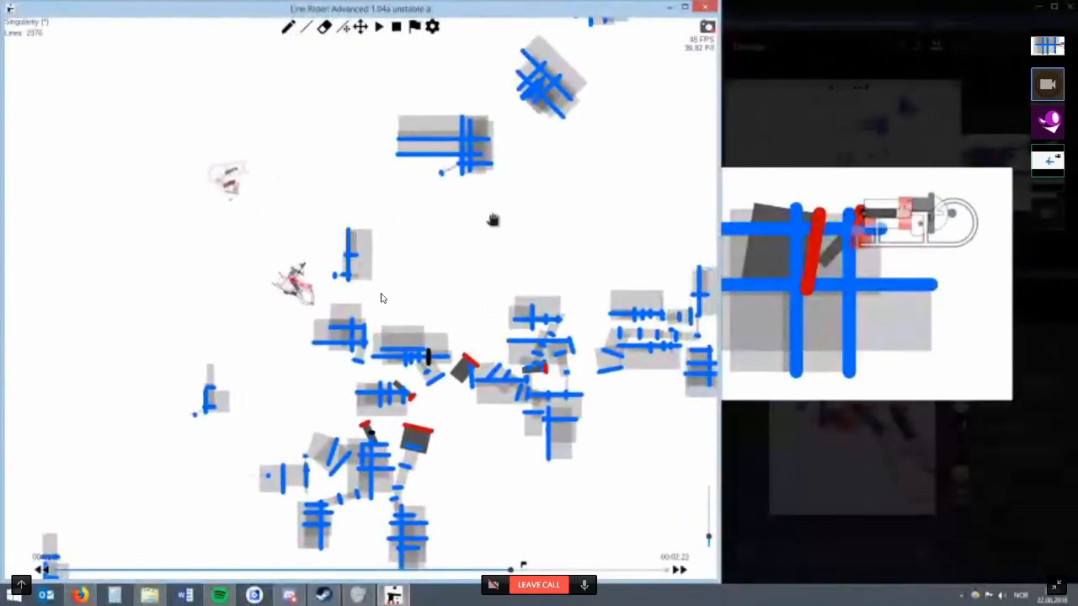
left_click(396, 28)
left_click(377, 30)
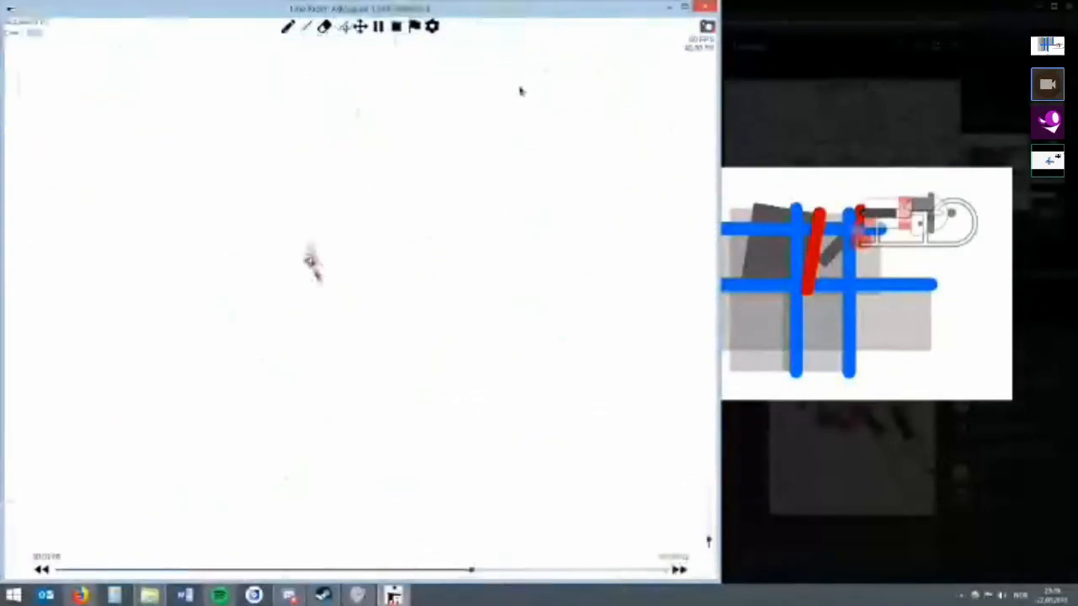
key("space")
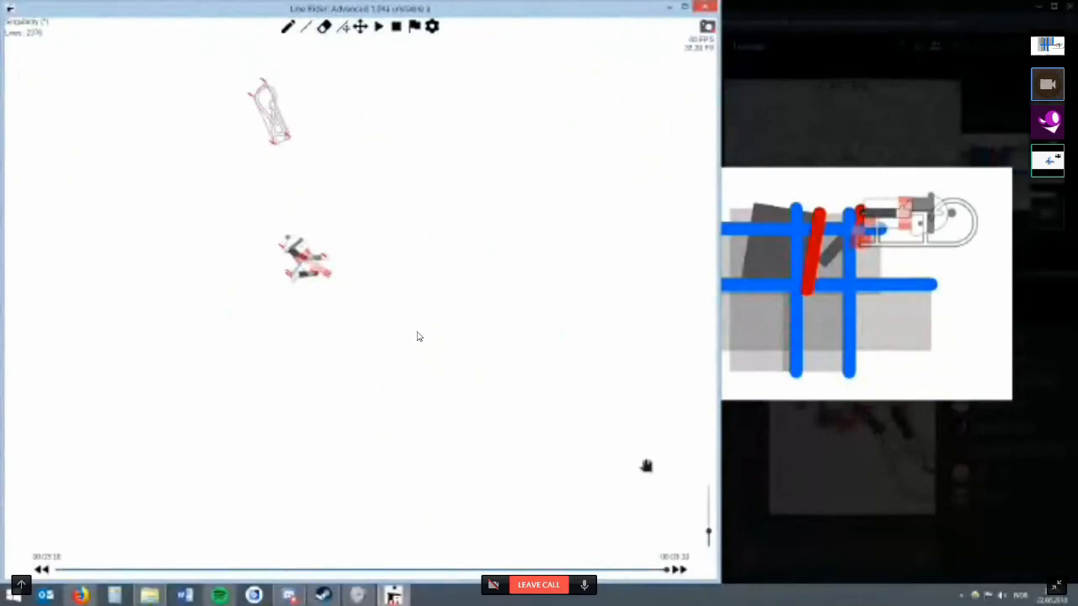